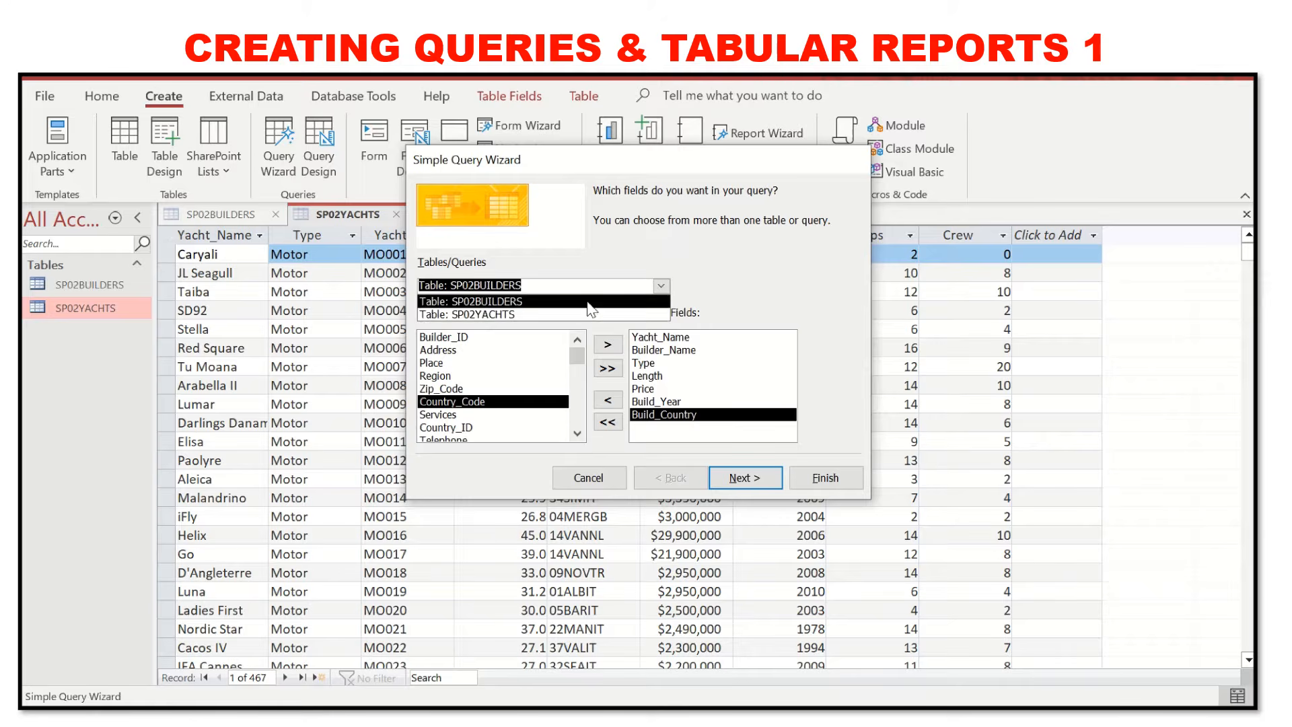
Add the Sleeps and Crew fields from the SP02YACHTS table to the query's selected fields.
left_click(574, 310)
left_click(531, 363)
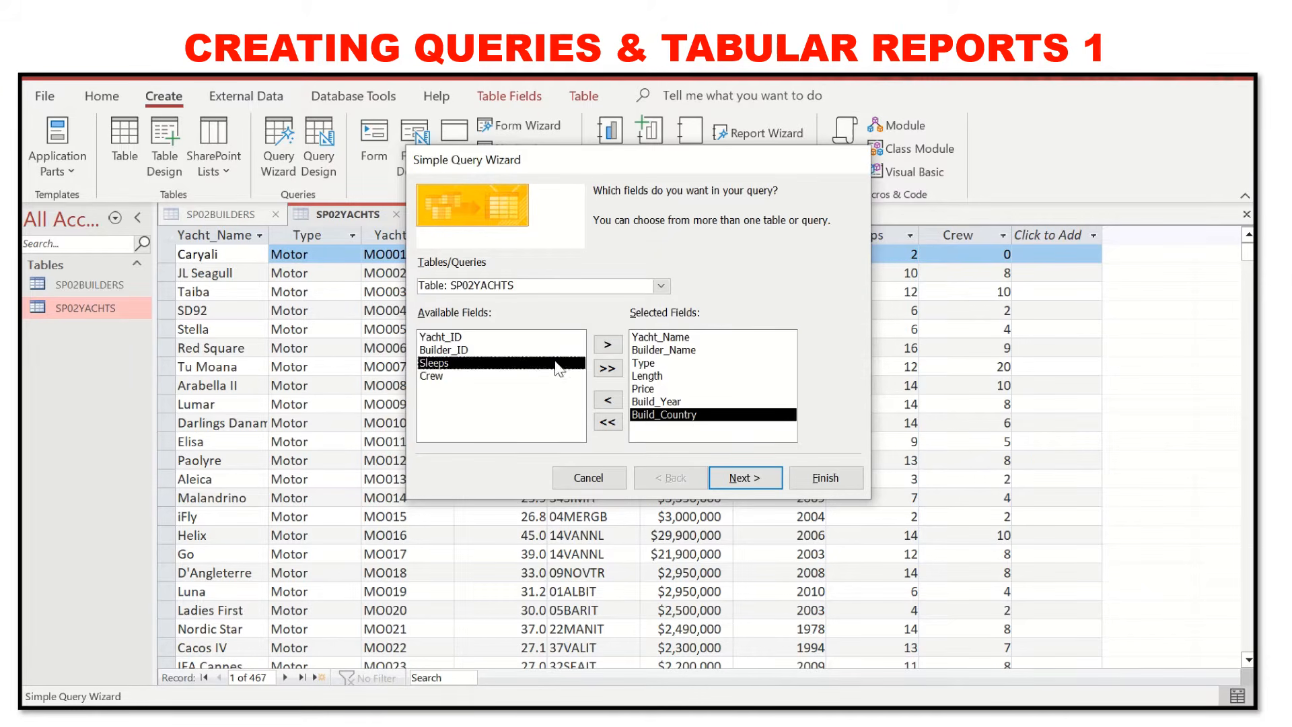
left_click(608, 345)
left_click(611, 347)
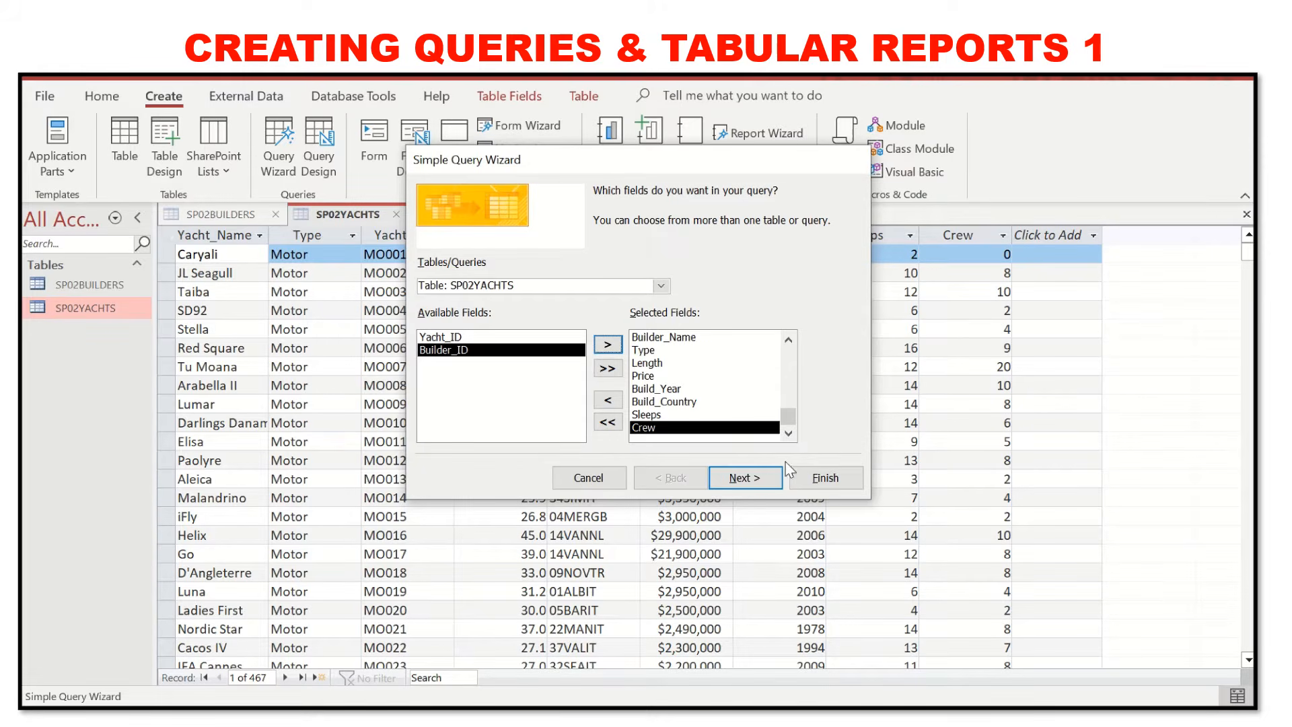
Keep the detail query option, title the query Queryquestion22 and finish the wizard to open it.
left_click(733, 483)
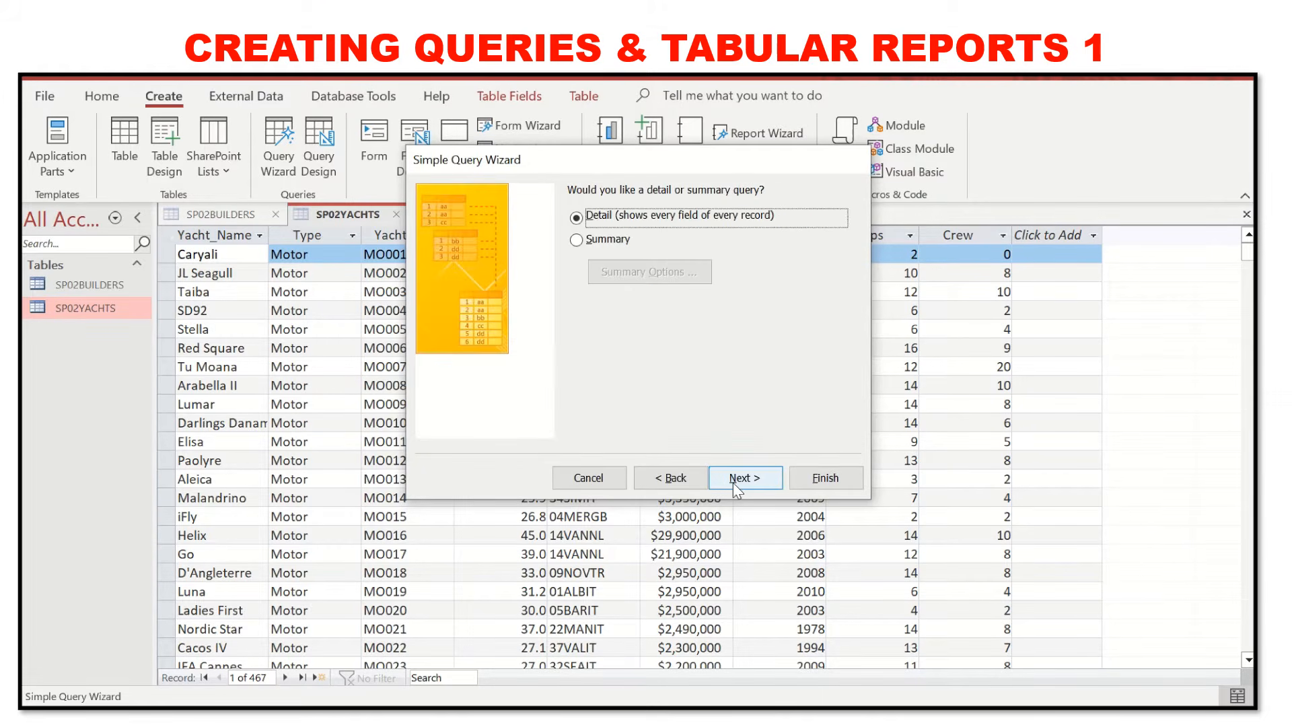
left_click(741, 483)
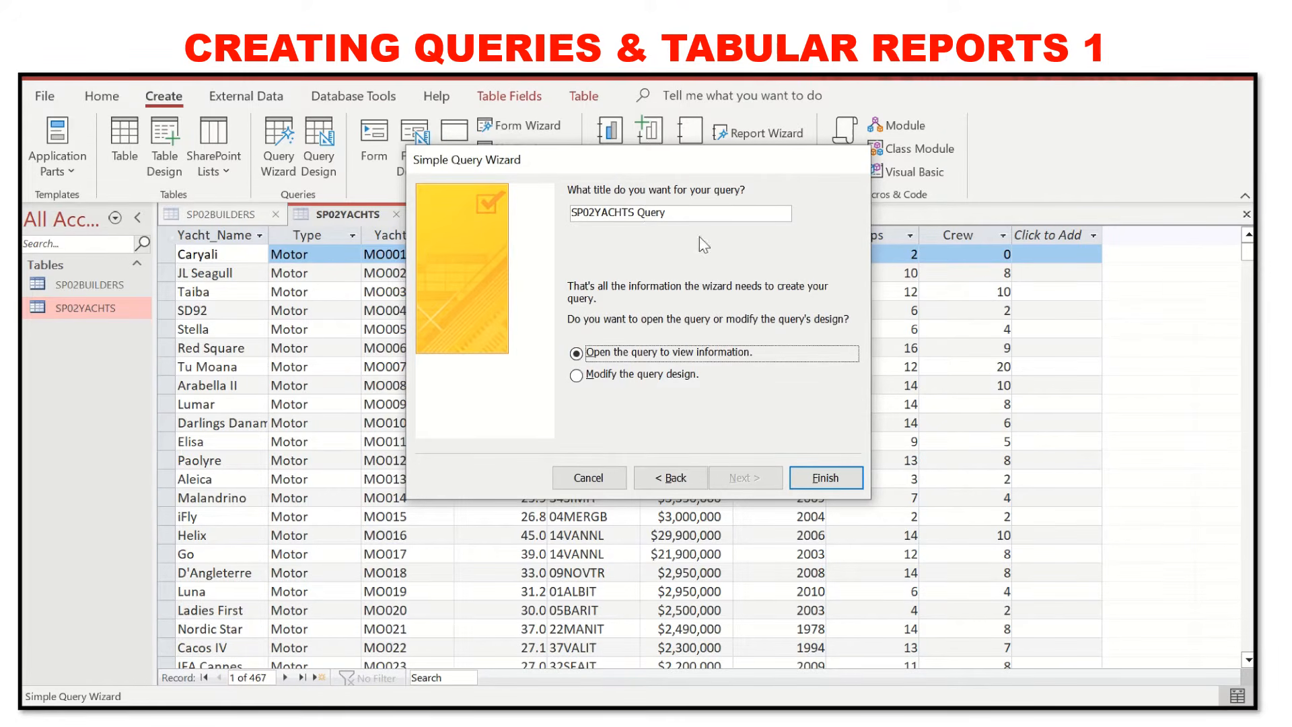
left_click_drag(637, 213, 553, 213)
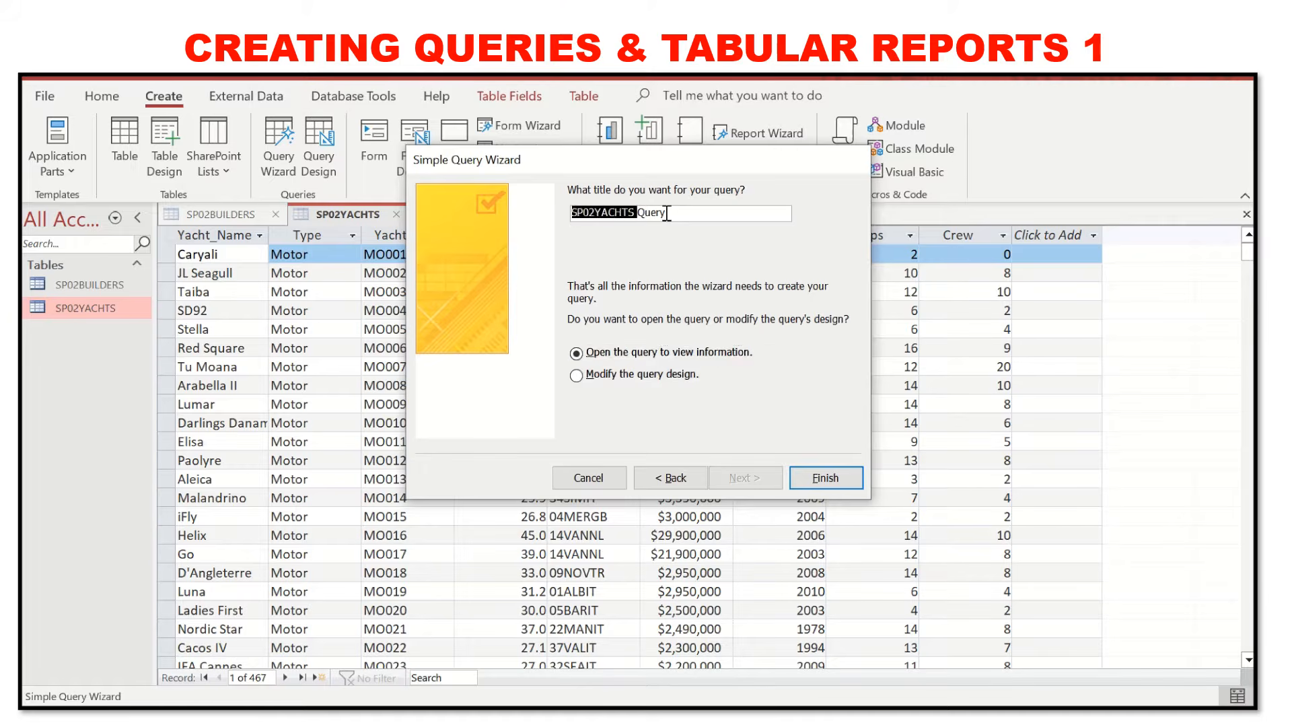
key("Delete")
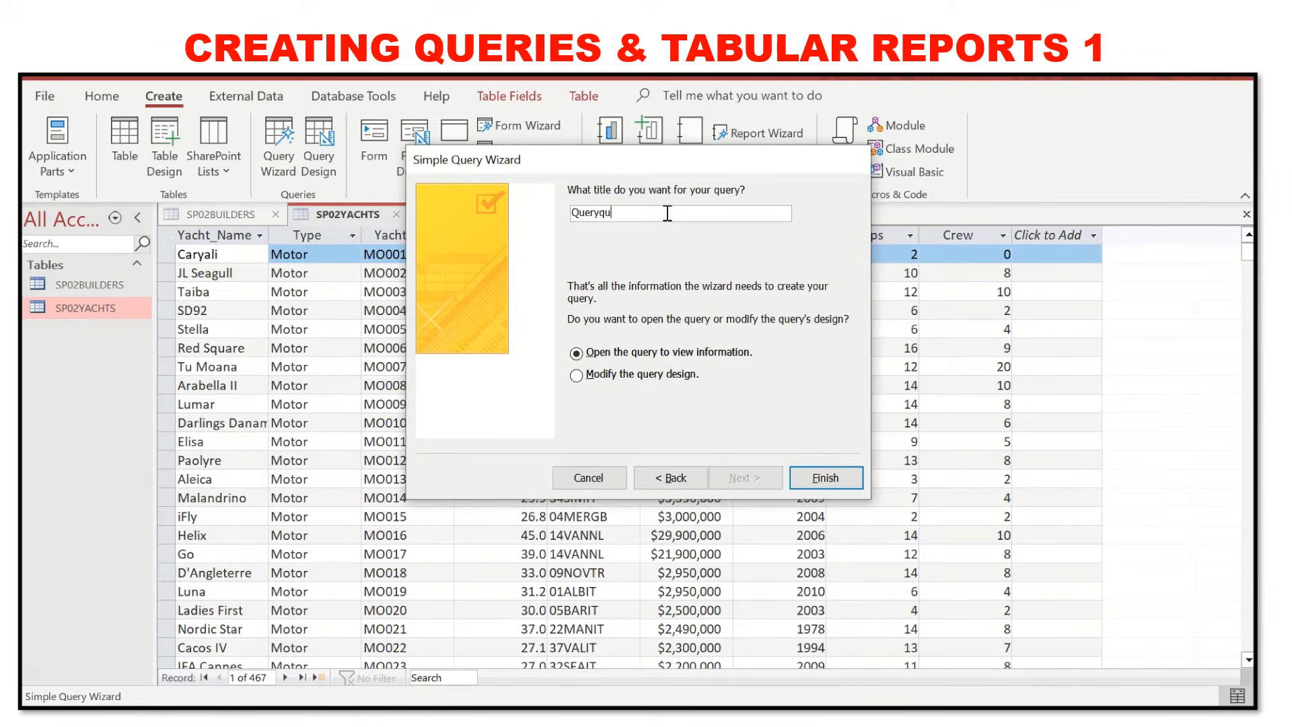
type("question22")
left_click(841, 479)
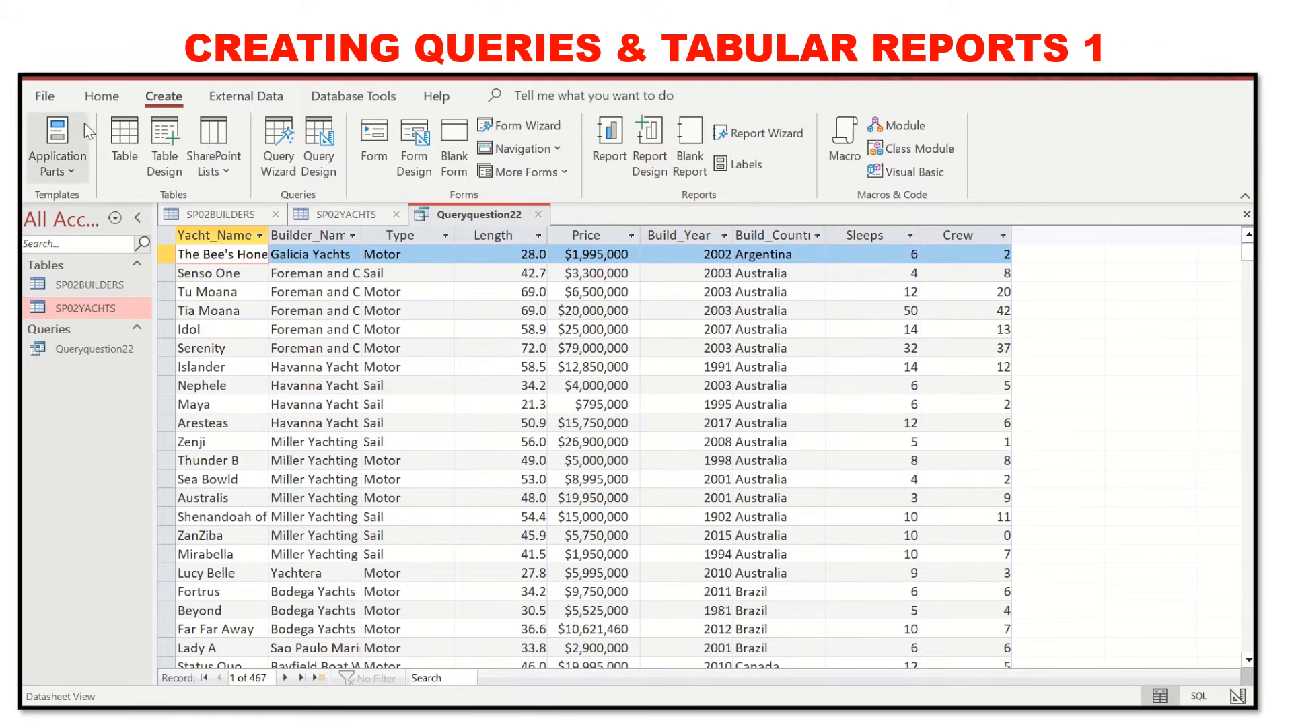
Open Queryquestion22 in Design view and enlarge the SP02BUILDERS and SP02YACHTS field lists to show more fields.
left_click(94, 99)
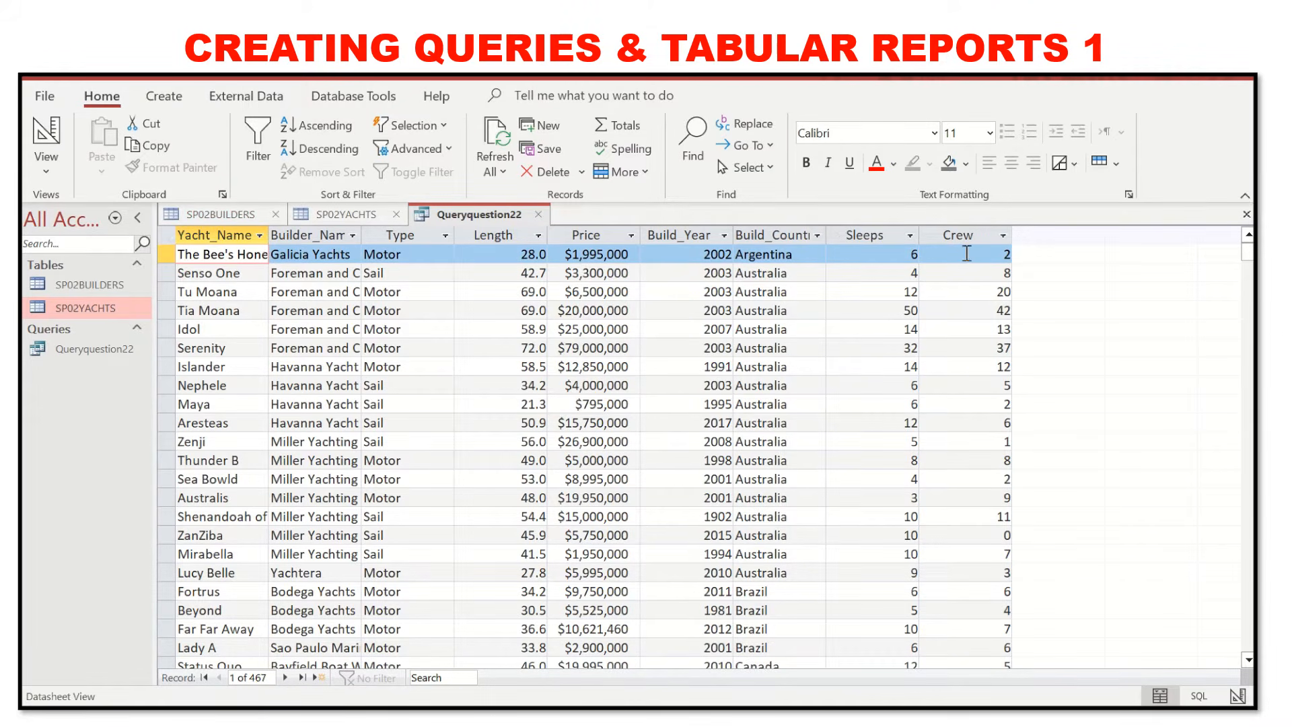
left_click(46, 131)
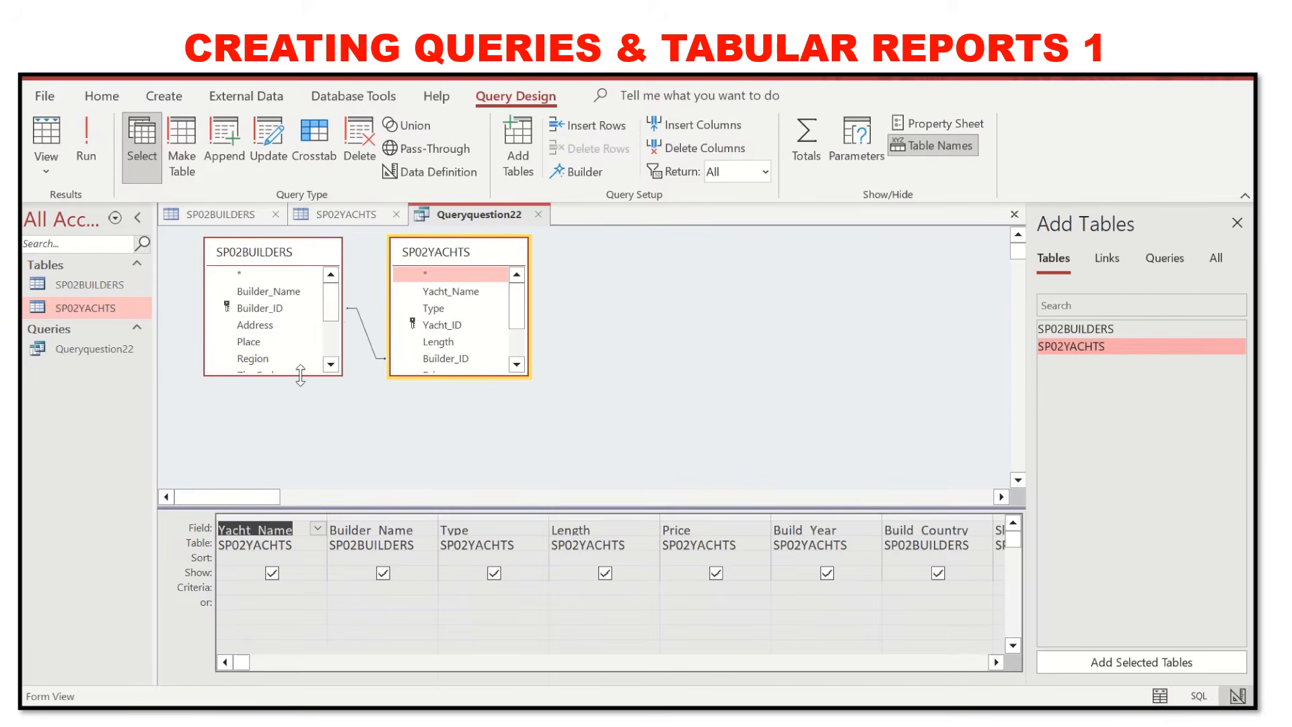
left_click_drag(306, 376, 306, 456)
left_click_drag(436, 375, 436, 455)
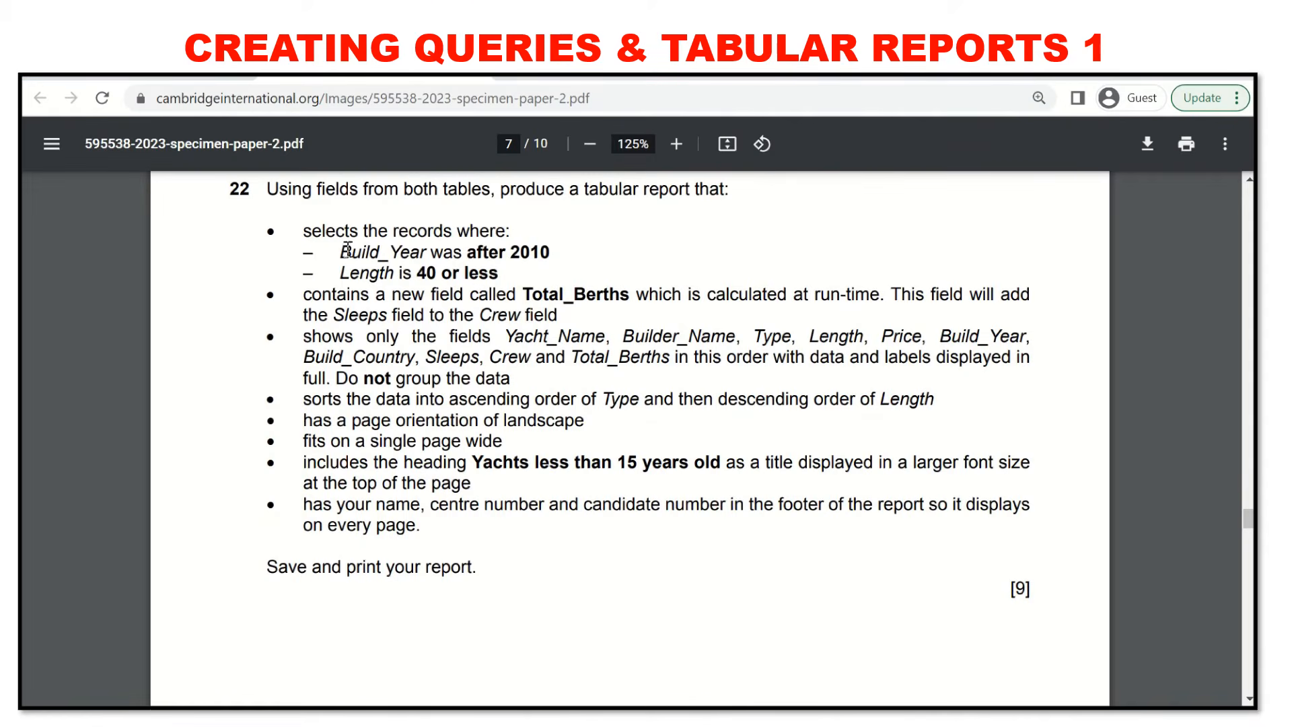
Consult the Build_Year condition in question 22 of the specimen paper and set the query's Build_Year criterion to >2010.
left_click_drag(347, 251, 552, 261)
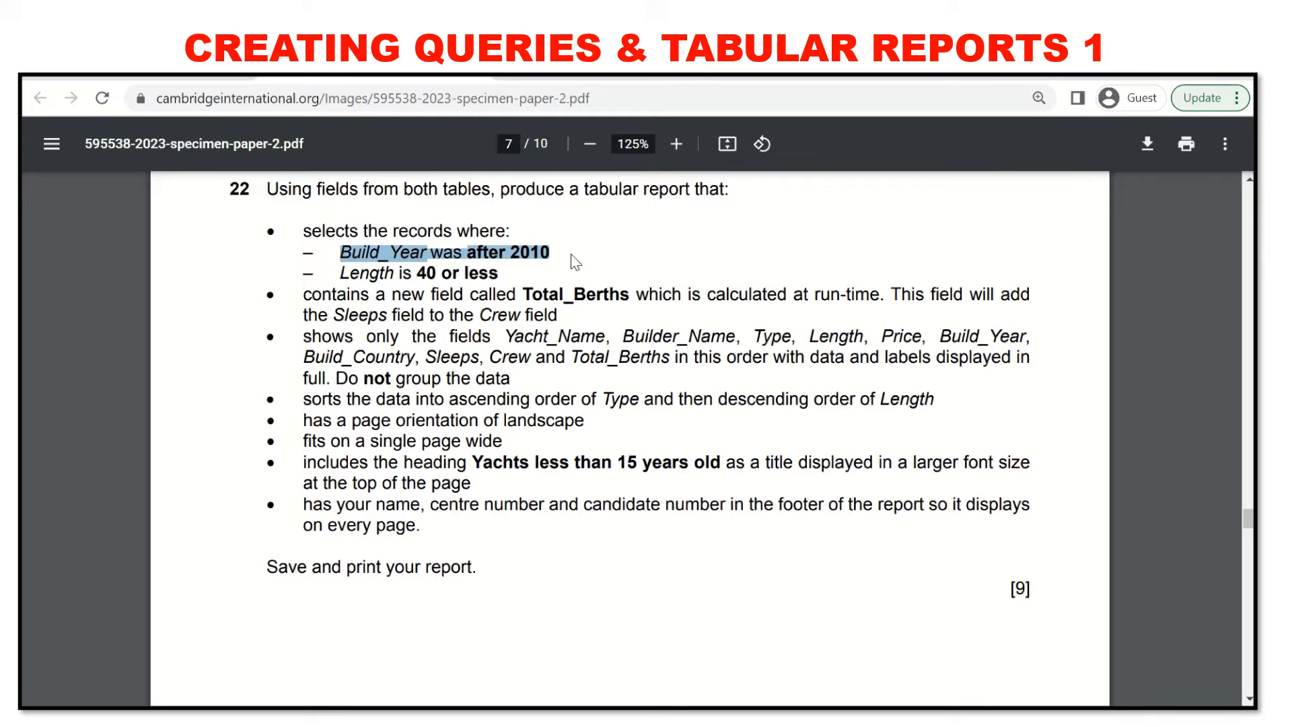
left_click(577, 261)
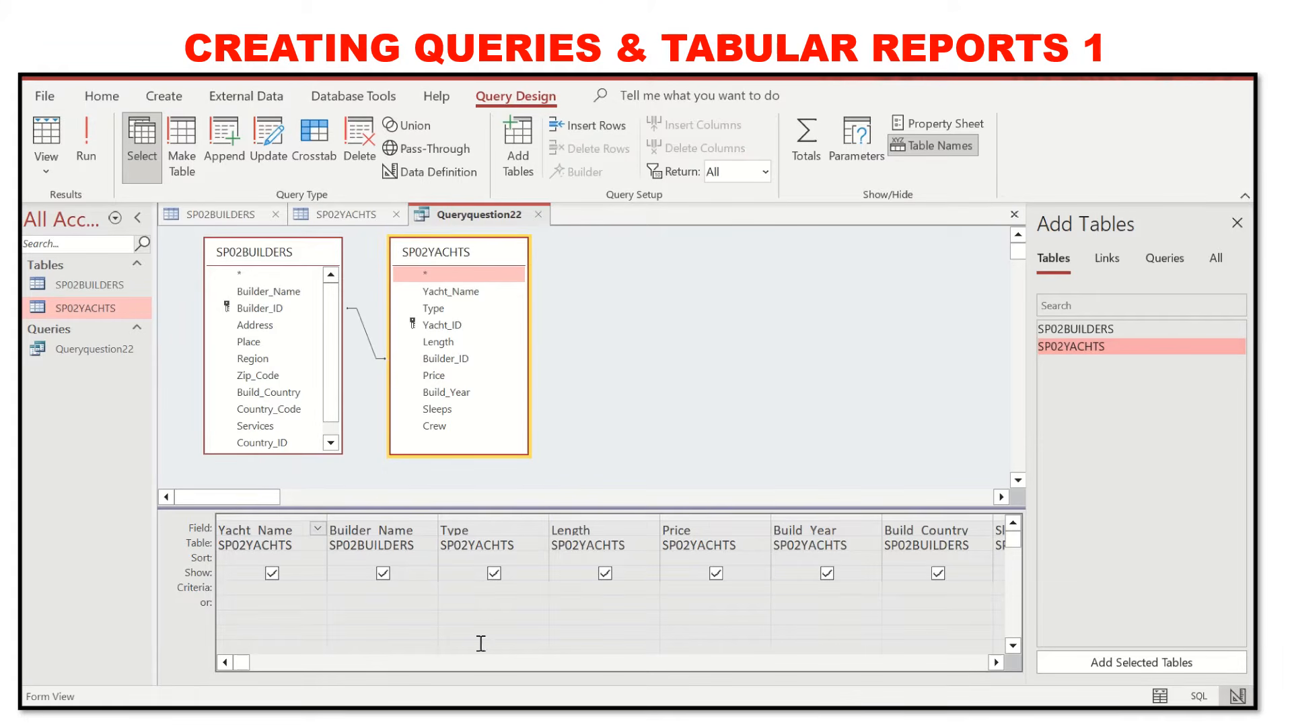
left_click(786, 587)
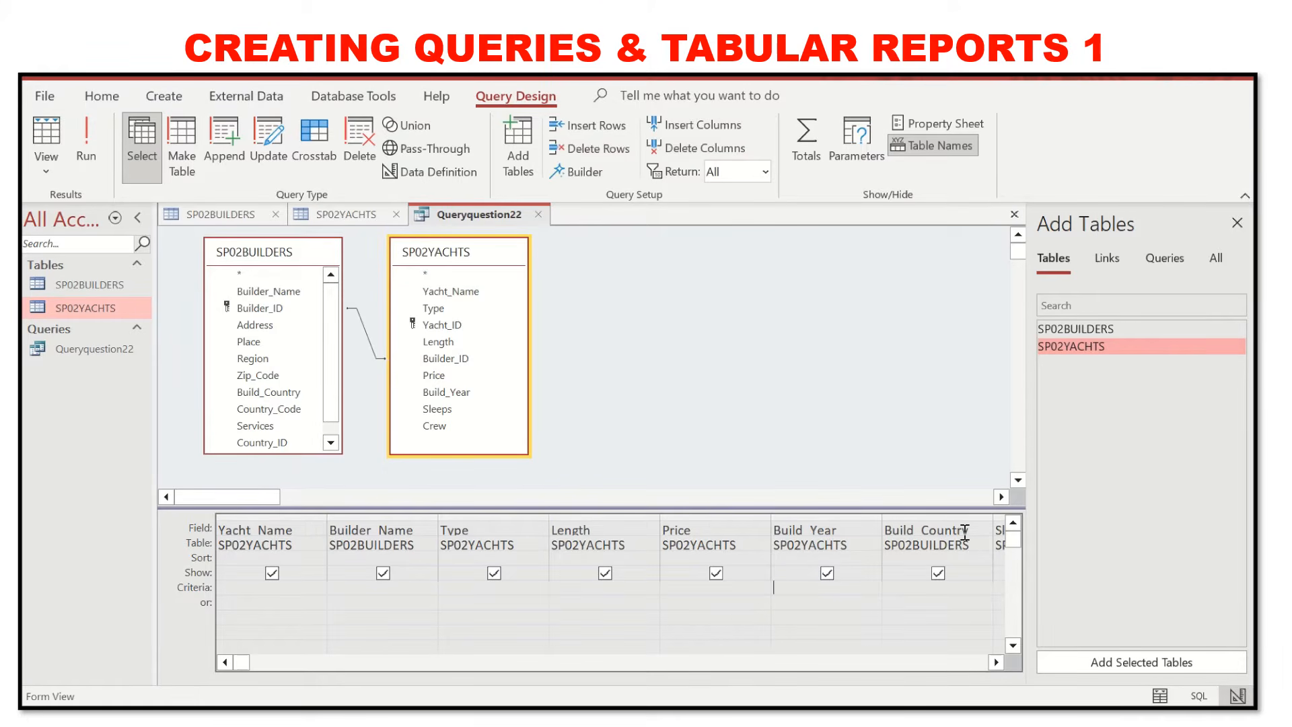
type("af")
Check the Length condition in the specimen paper, set the Length criterion to <=40 and run the query.
key("alt+Tab")
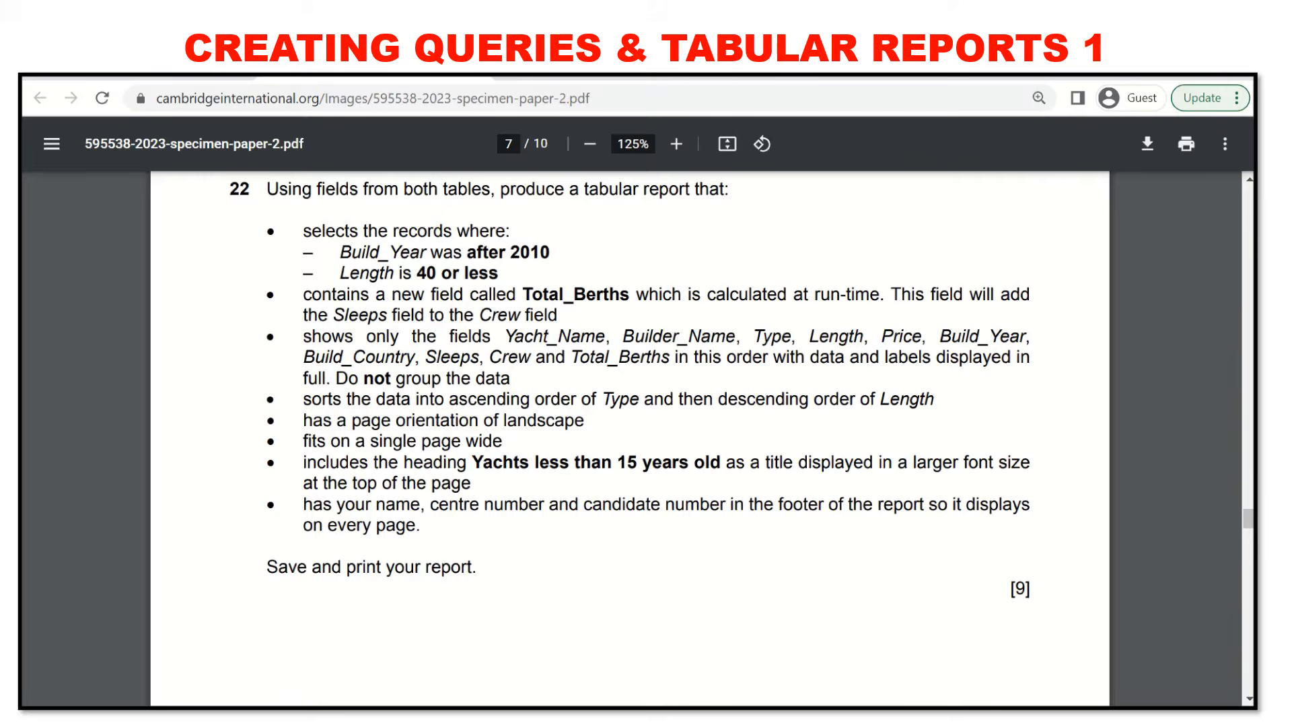
key("alt+Tab")
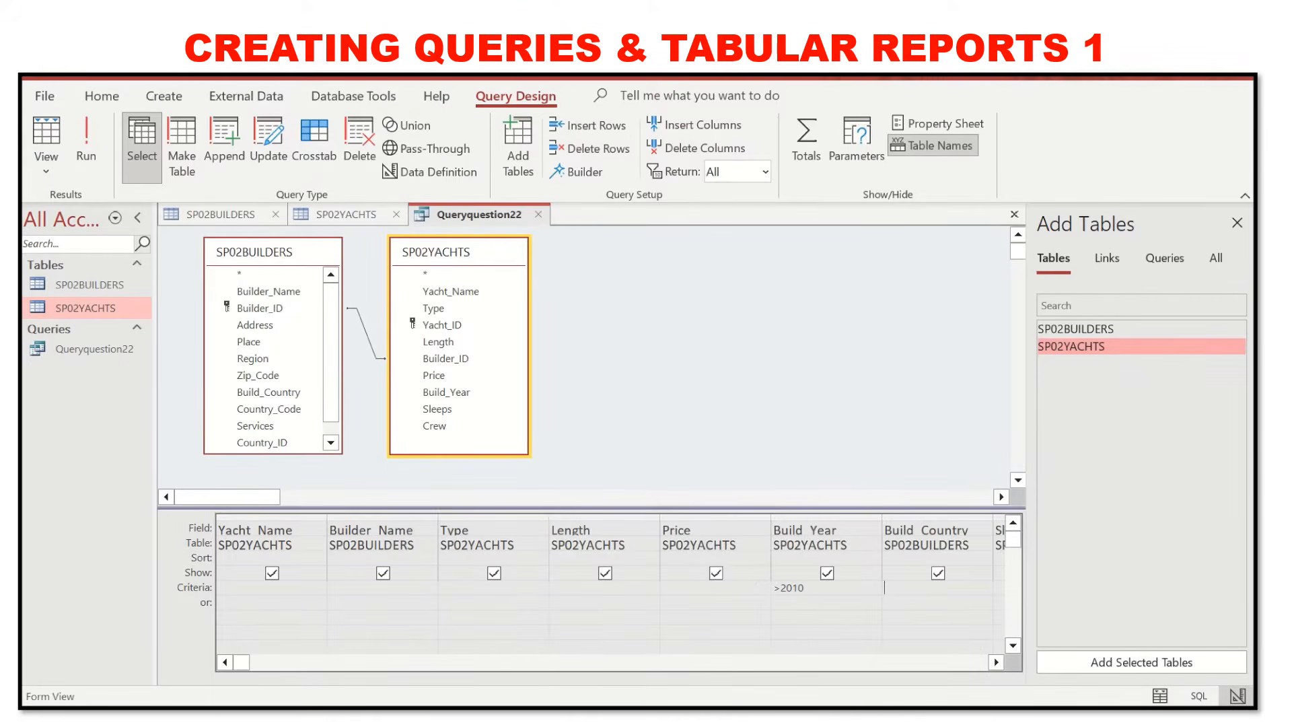
left_click(599, 587)
left_click(87, 154)
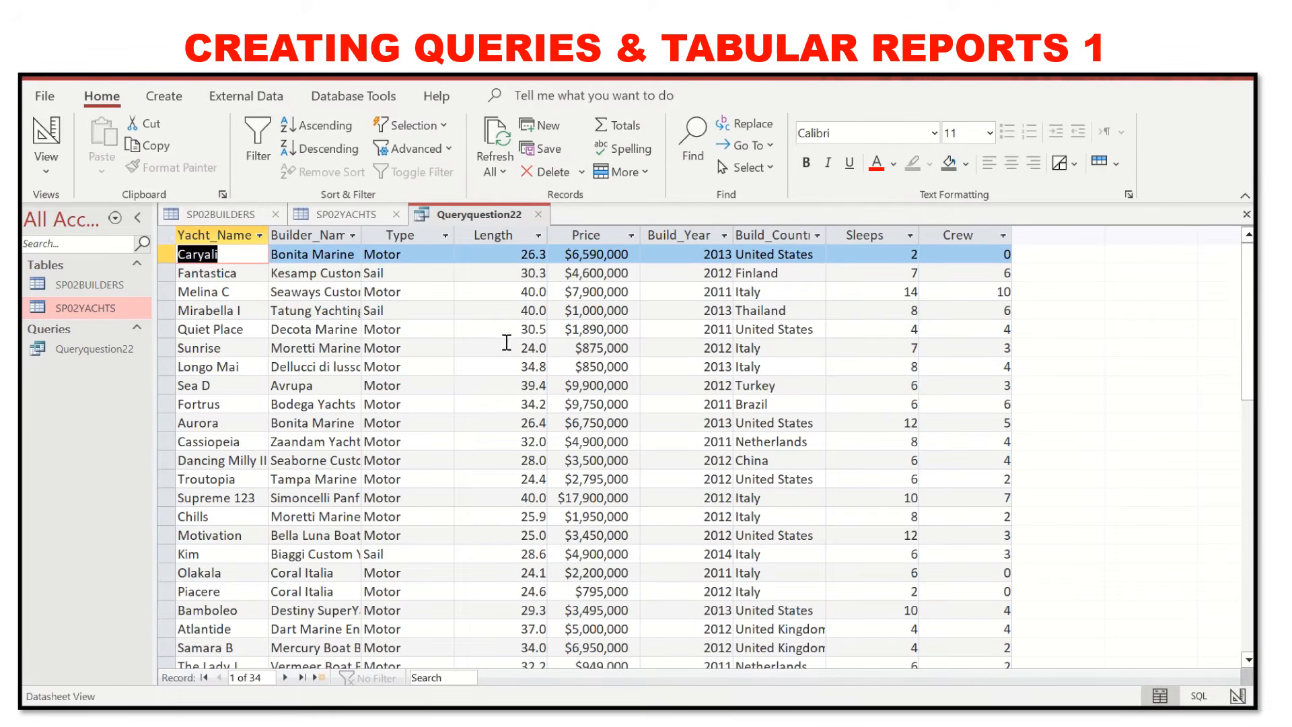
Examine the Build_Year and Length values throughout the query results against the criteria in the query design.
scroll(673, 338, "down", 4)
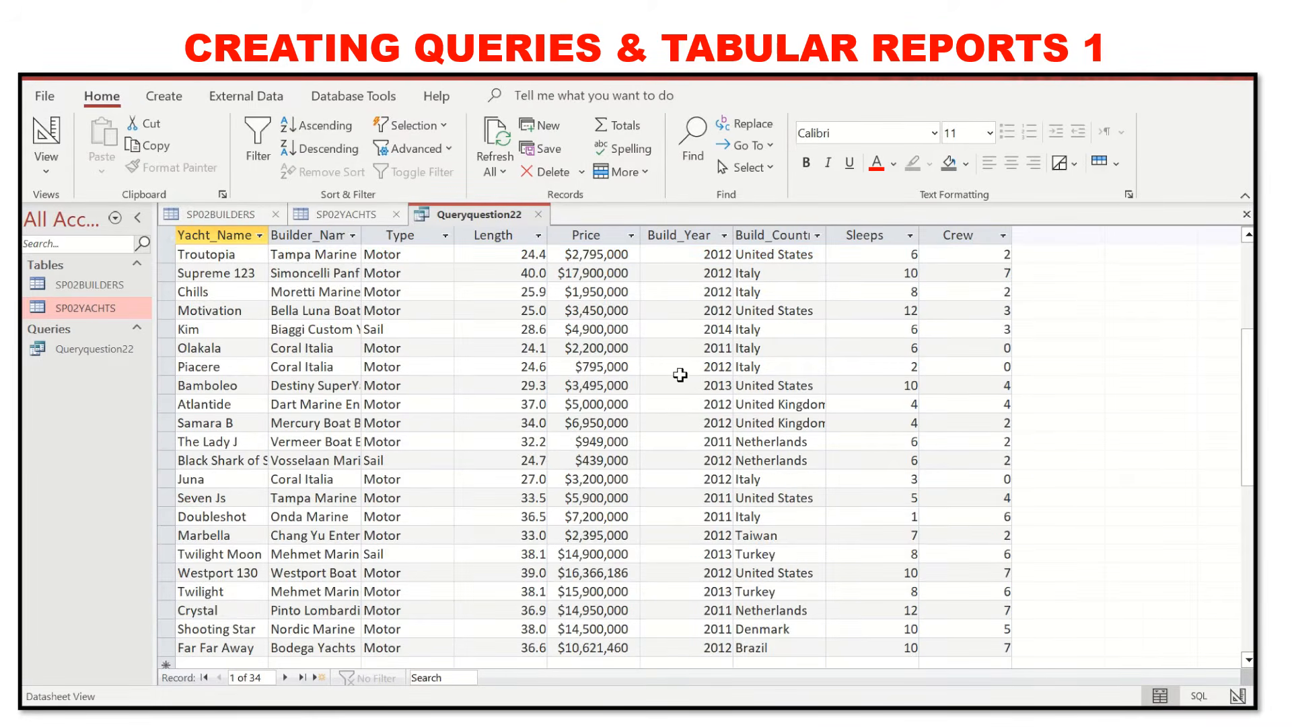
scroll(672, 377, "down", 2)
scroll(700, 478, "up", 1)
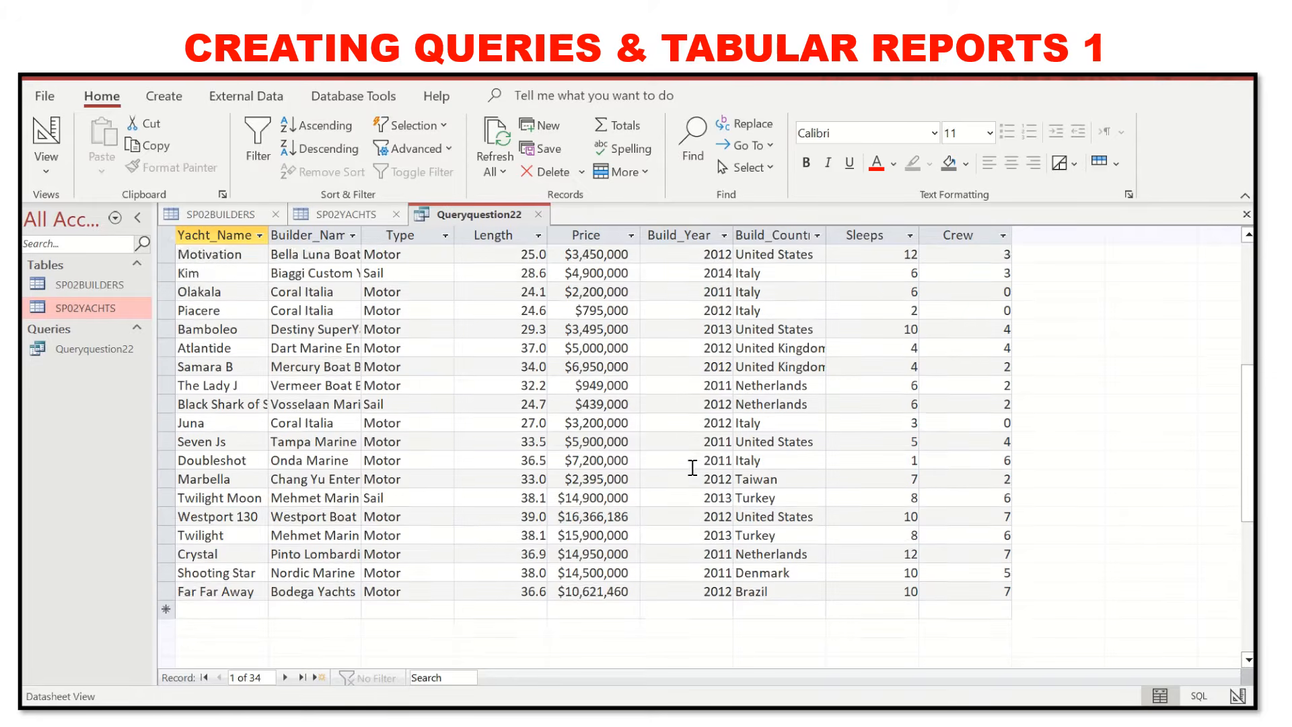
scroll(692, 467, "up", 5)
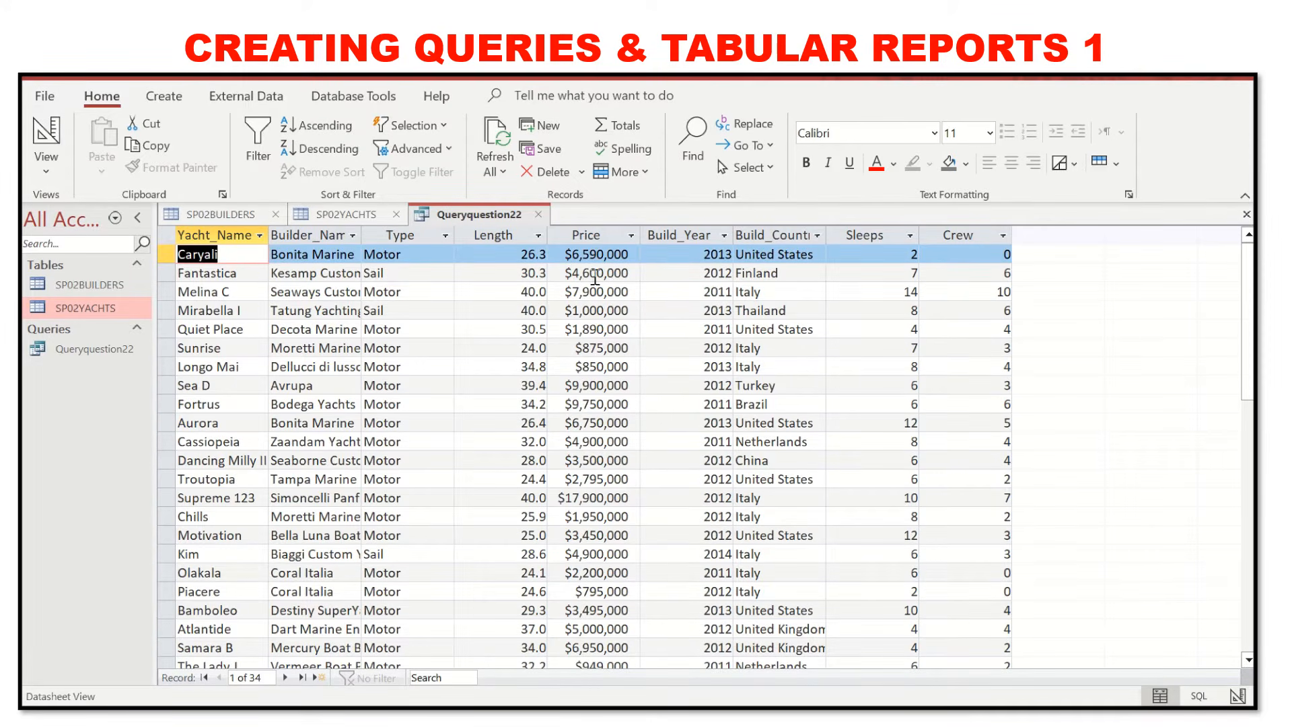
left_click(46, 131)
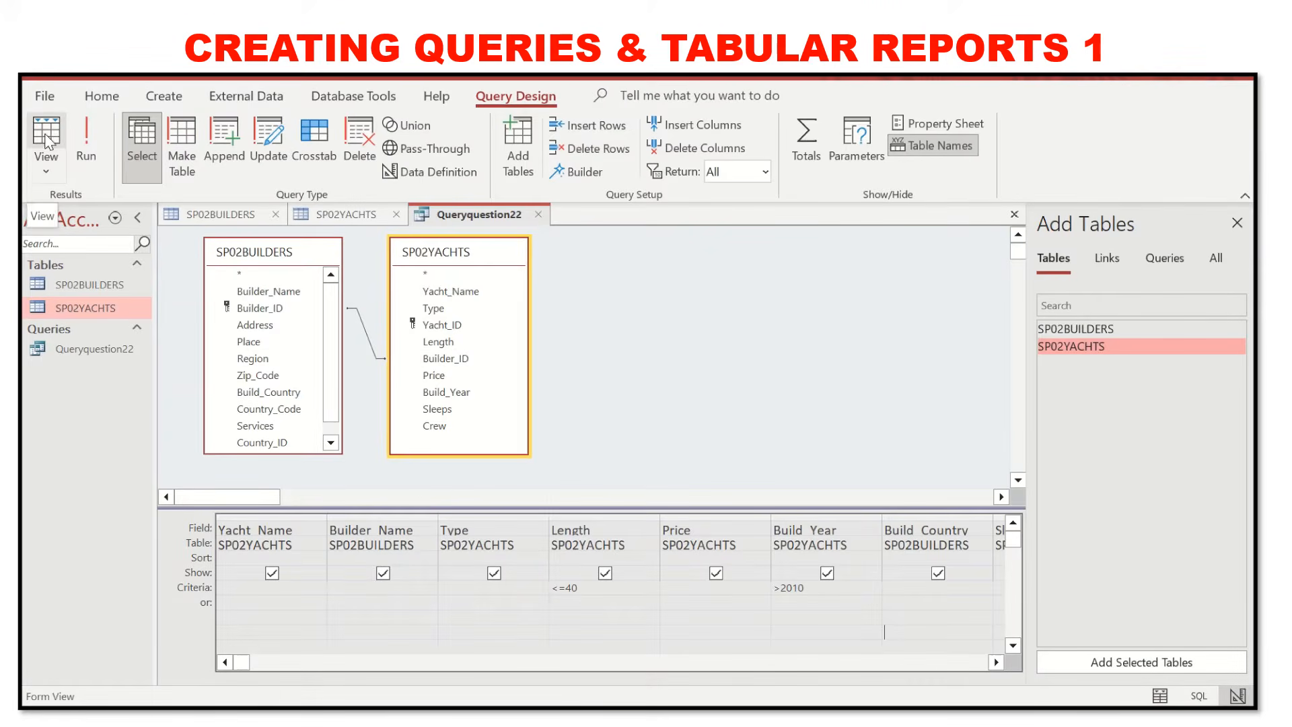
left_click(47, 135)
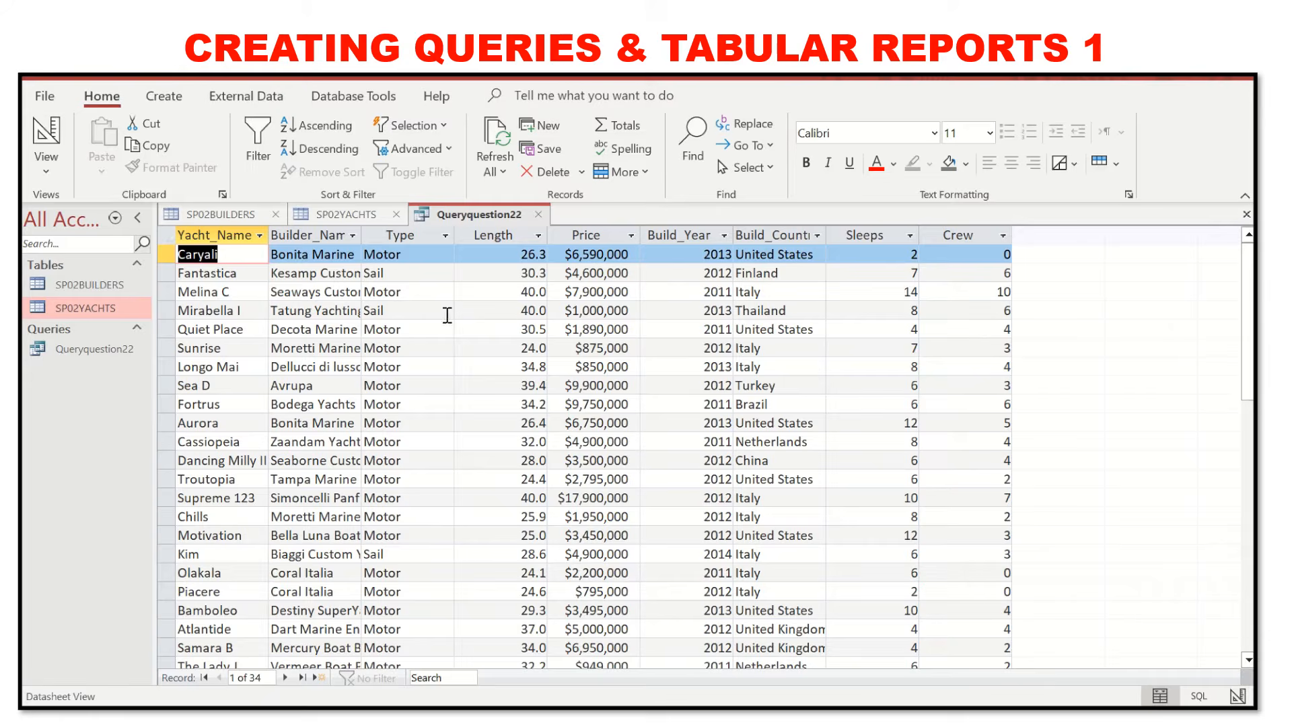
scroll(537, 448, "down", 4)
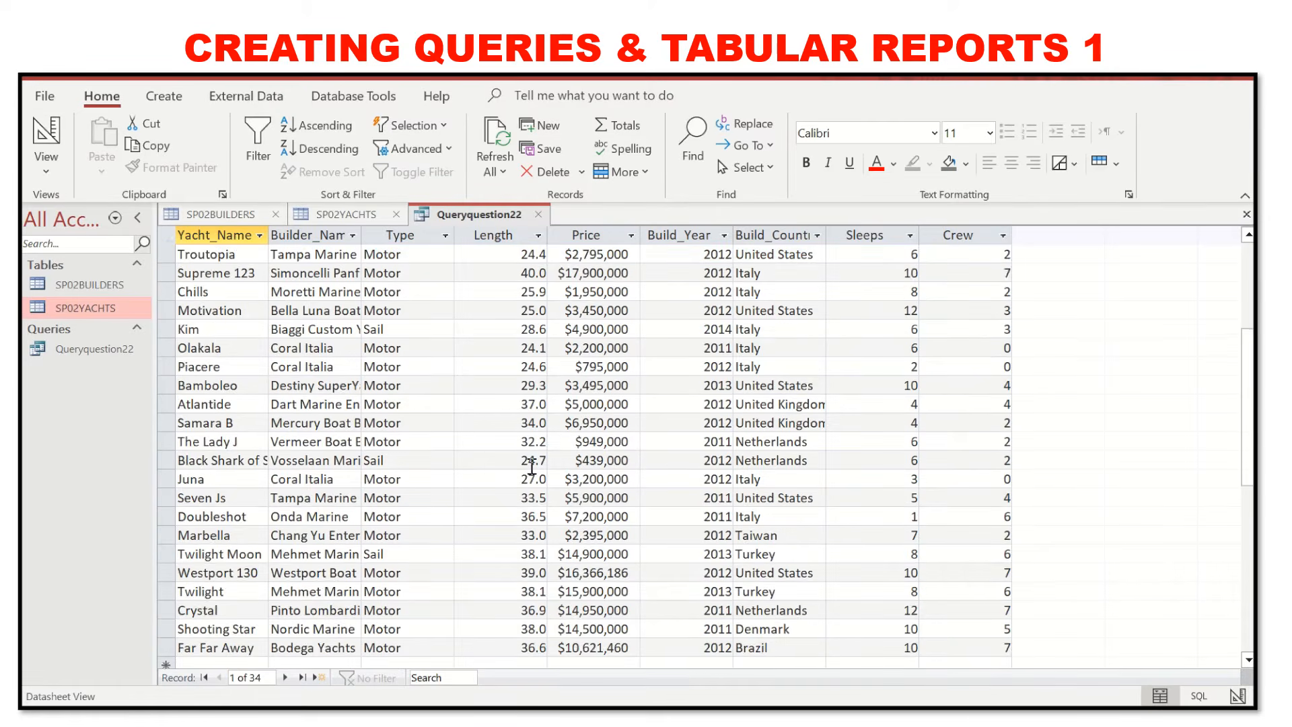
scroll(531, 464, "down", 1)
scroll(508, 451, "up", 5)
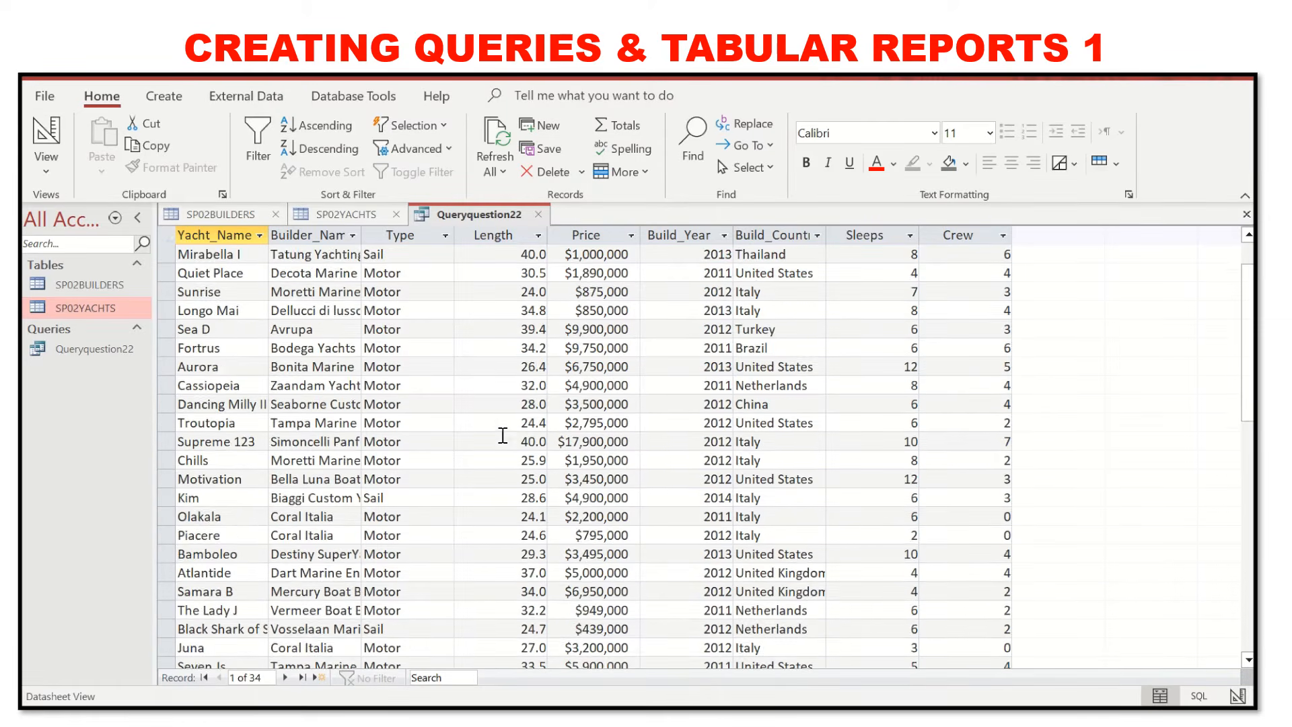
scroll(503, 436, "up", 1)
Return the query to Design view and copy the field name Total_Berths from question 22 of the specimen paper.
left_click(47, 134)
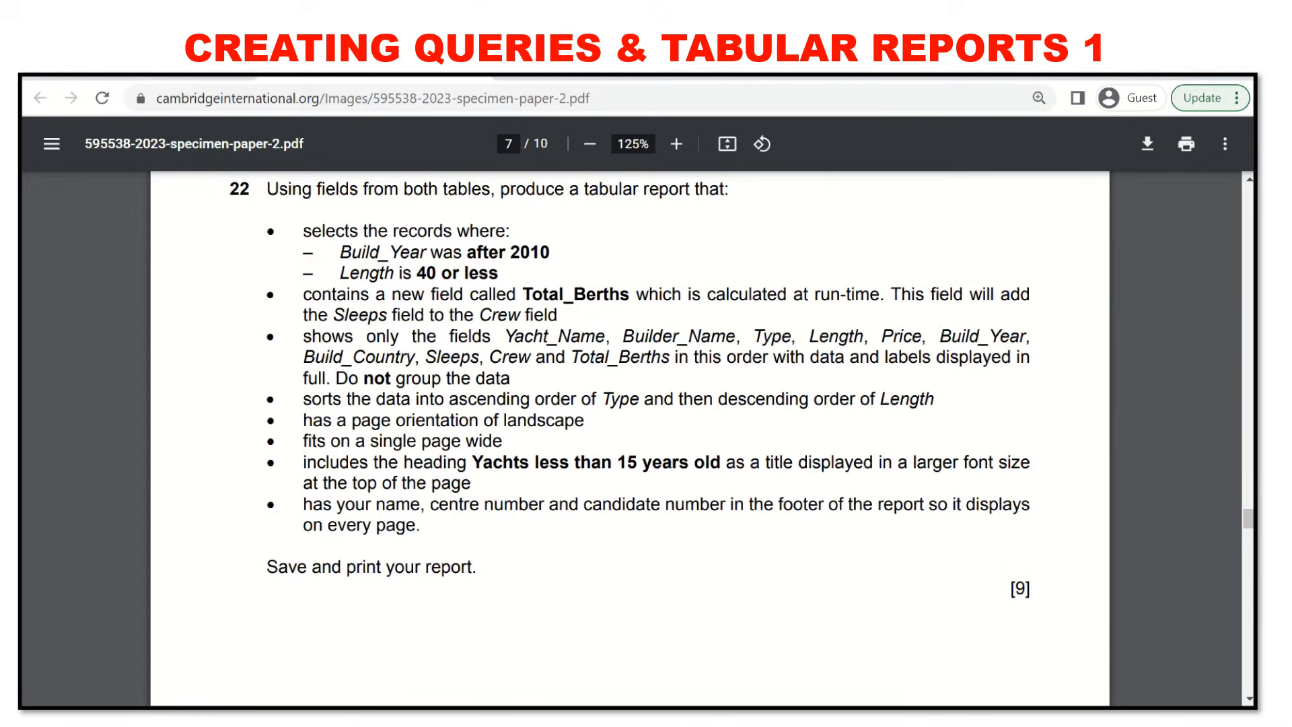
left_click_drag(523, 294, 627, 303)
key("ctrl+c")
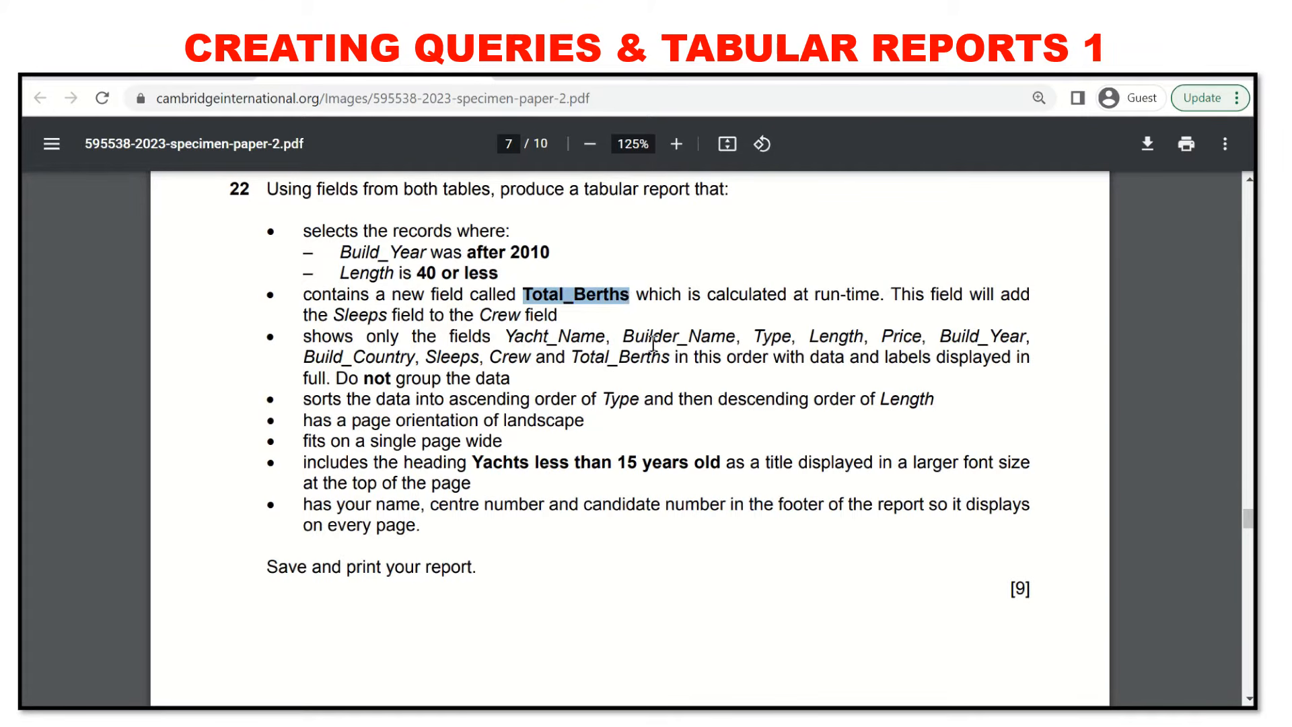
Add the calculated field Total_Berths: [Sleeps]+[Crew] in the first empty column after Crew in the query design.
left_click(770, 598)
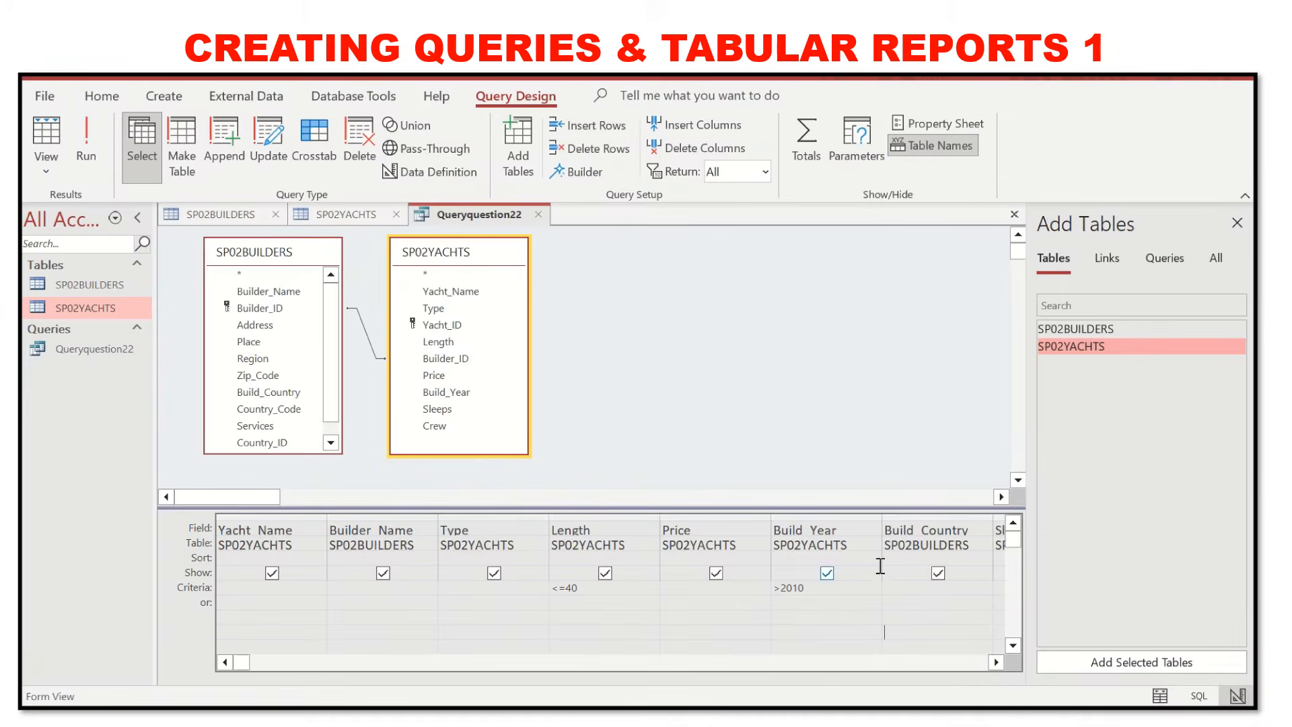
left_click(995, 662)
left_click(995, 662)
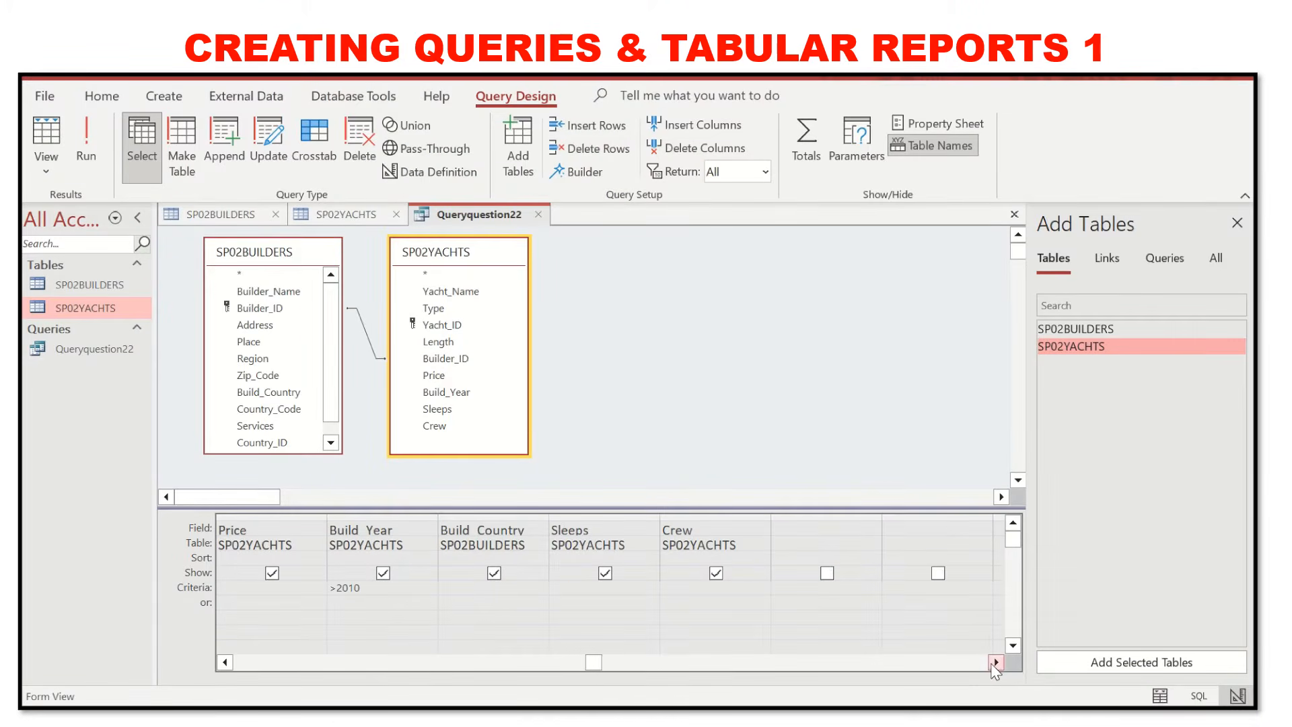
left_click(810, 530)
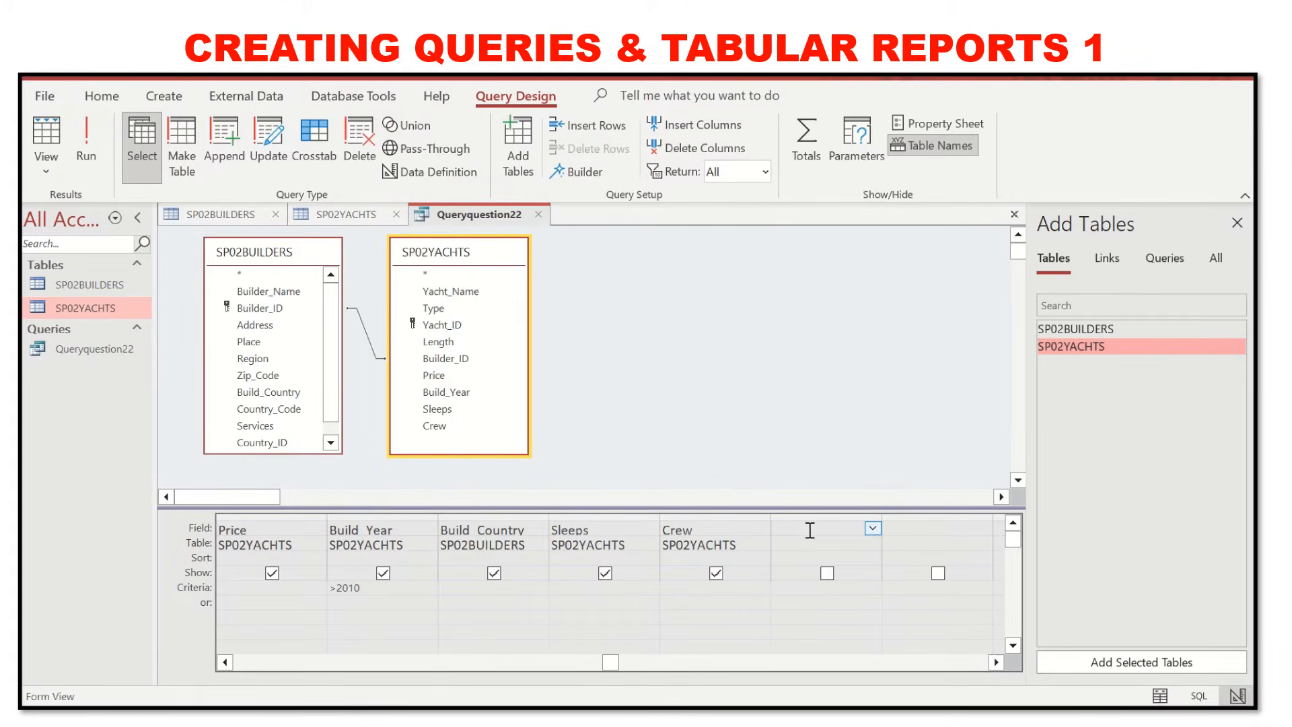
key("ctrl+v")
type("S")
type("leep")
type("s]+[Crew")
type("]")
left_click(892, 538)
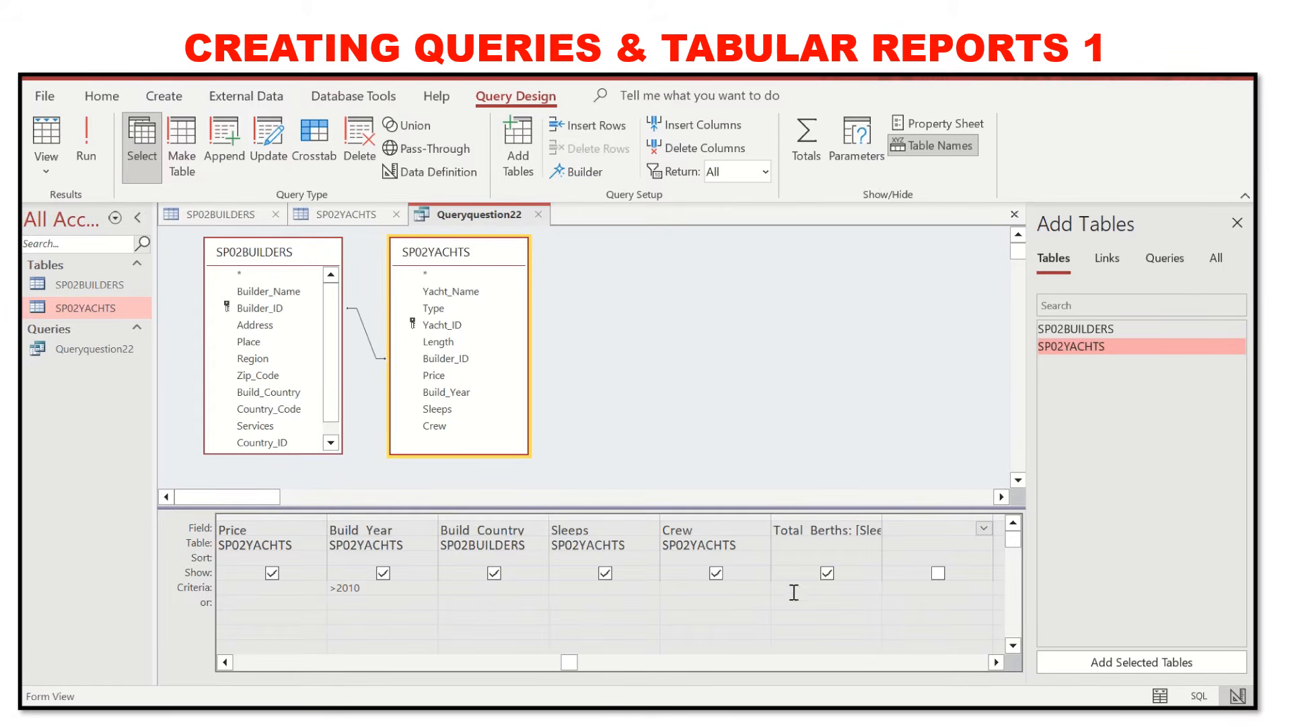
Review the Total_Berths name in the calculated column and run the query.
left_click(810, 530)
double_click(811, 530)
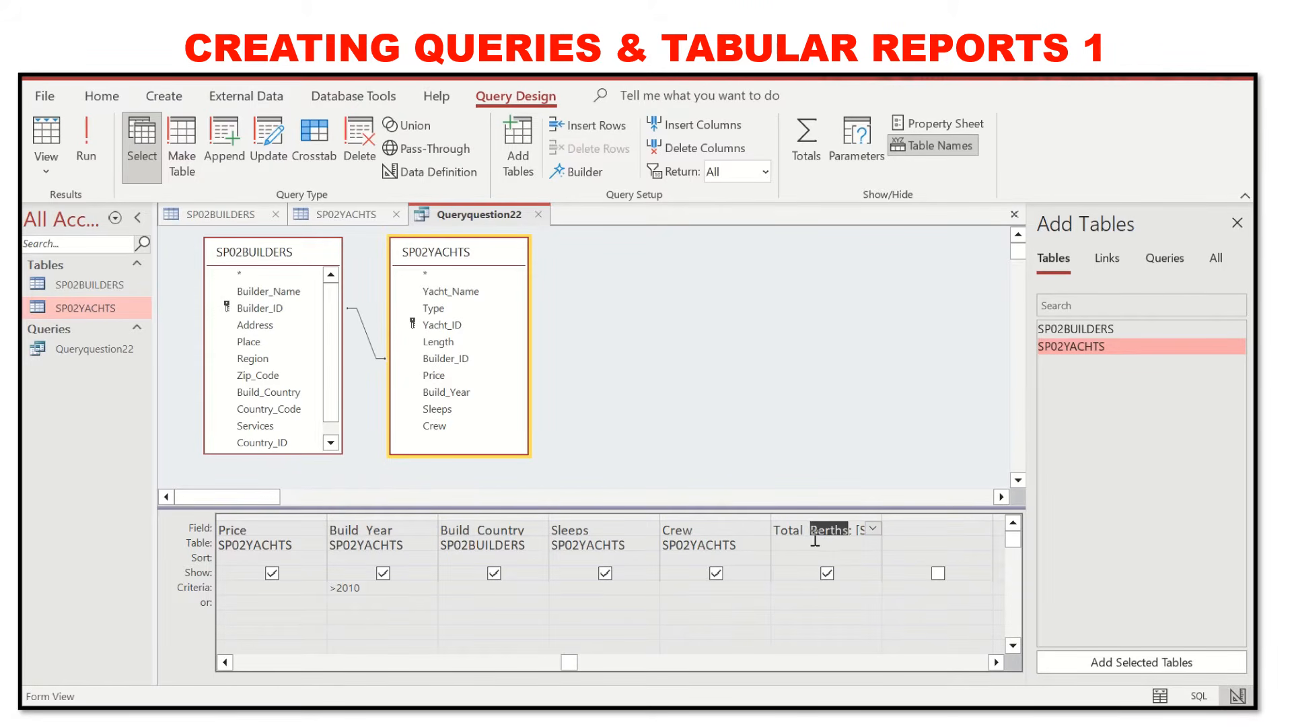
left_click(811, 530)
key("BackSpace")
left_click(83, 161)
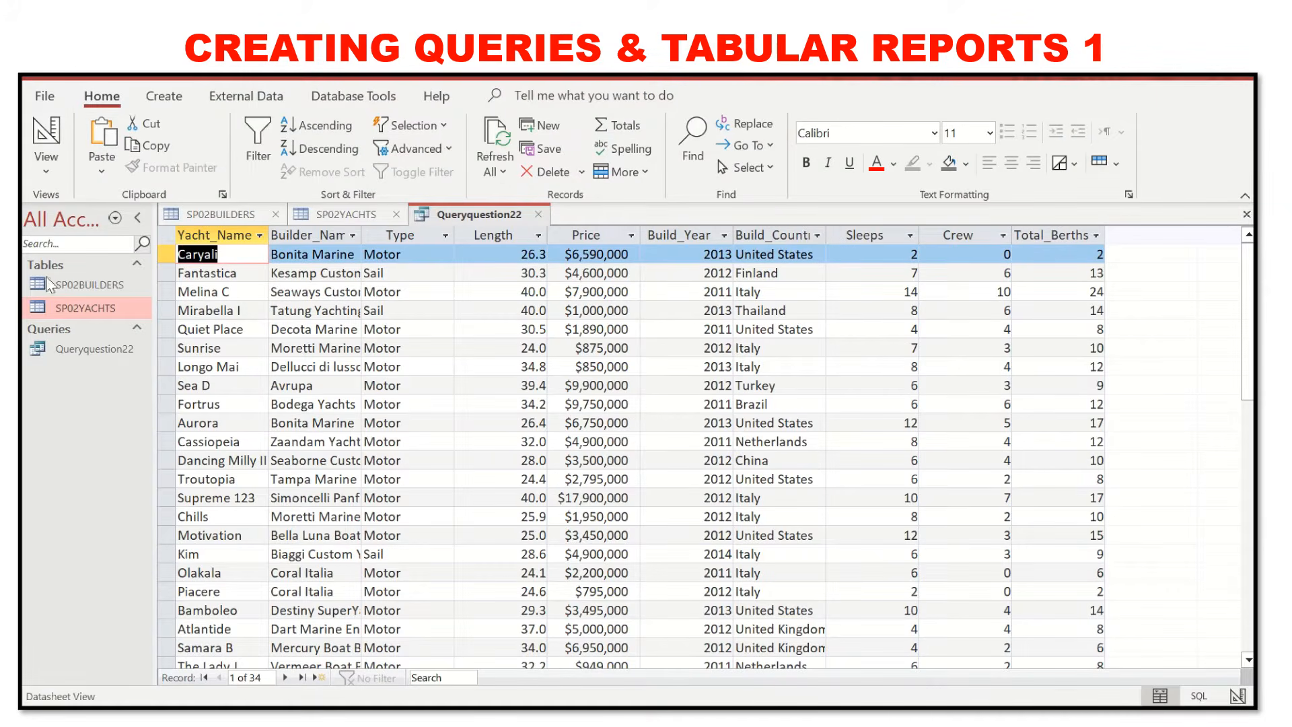
left_click(94, 347)
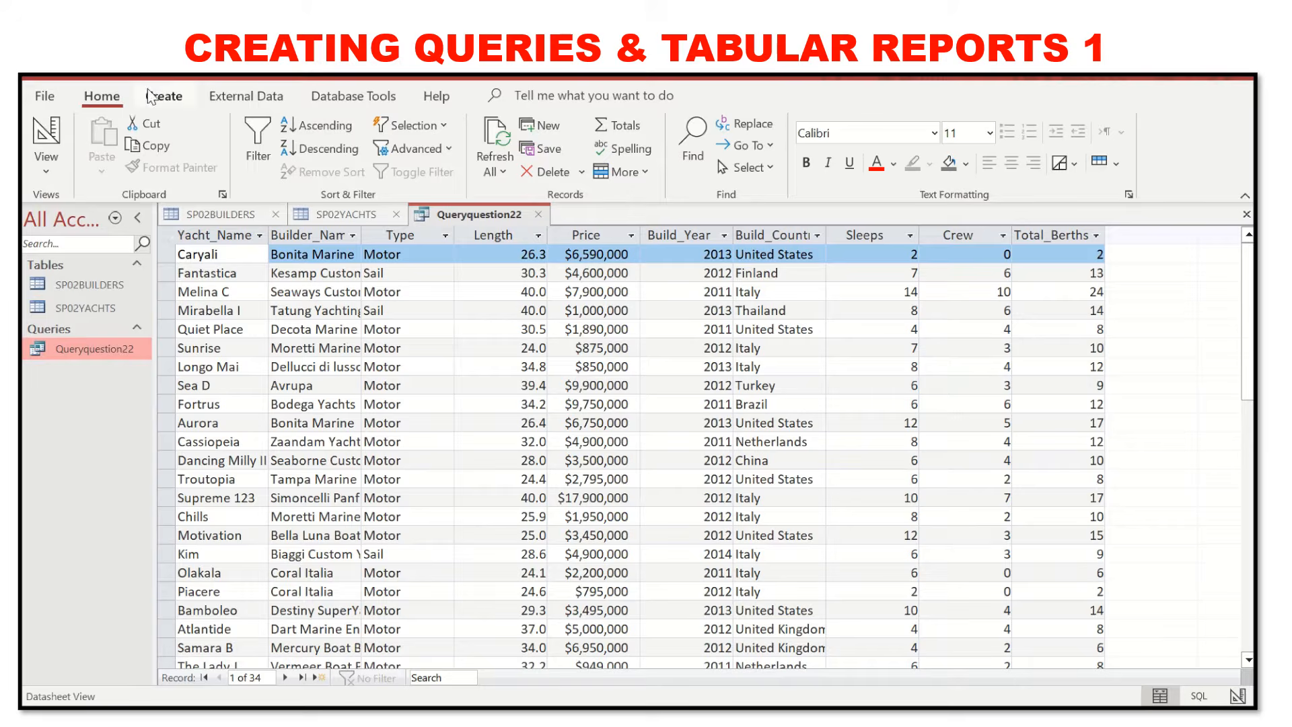
left_click(164, 96)
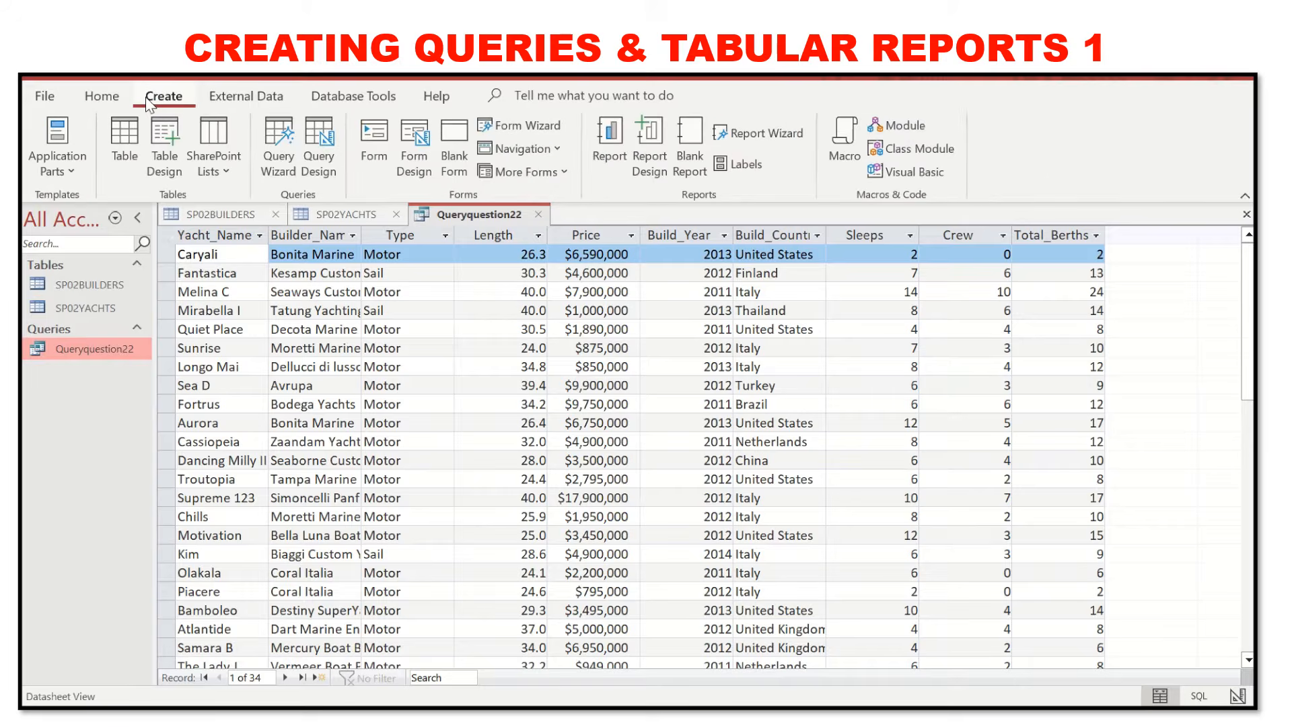
left_click(610, 131)
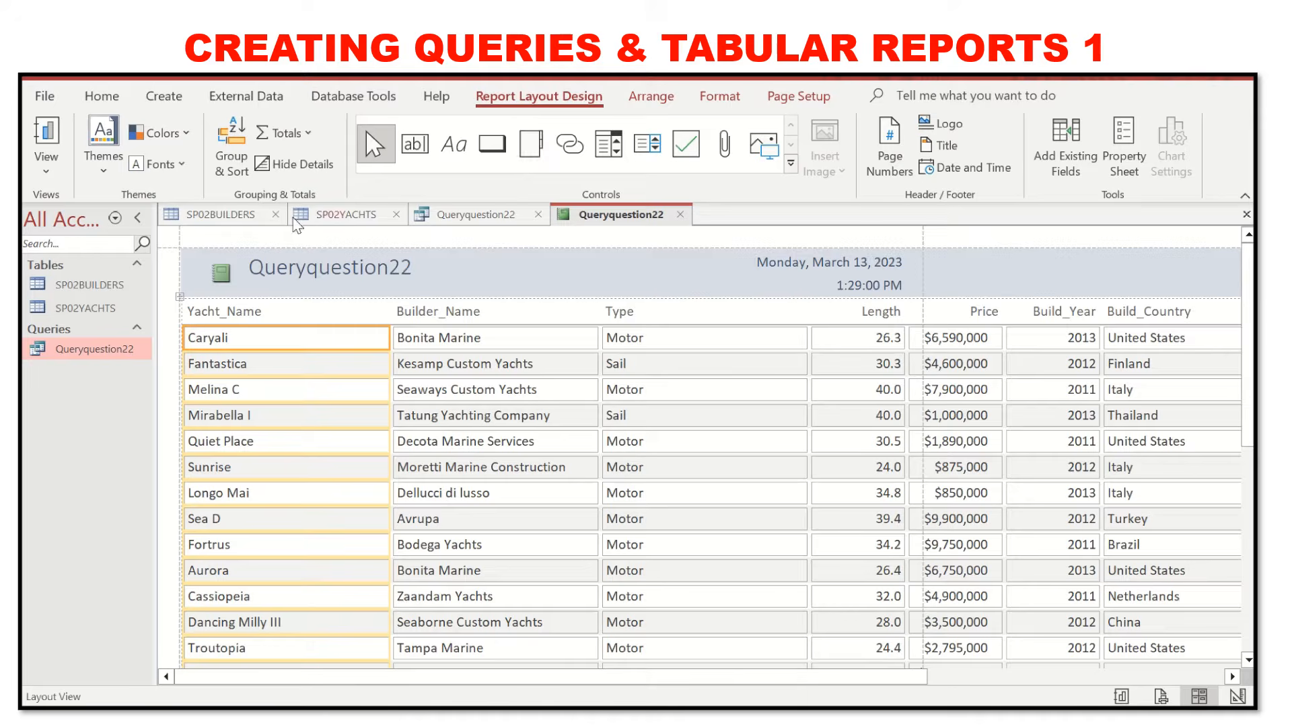
left_click(682, 217)
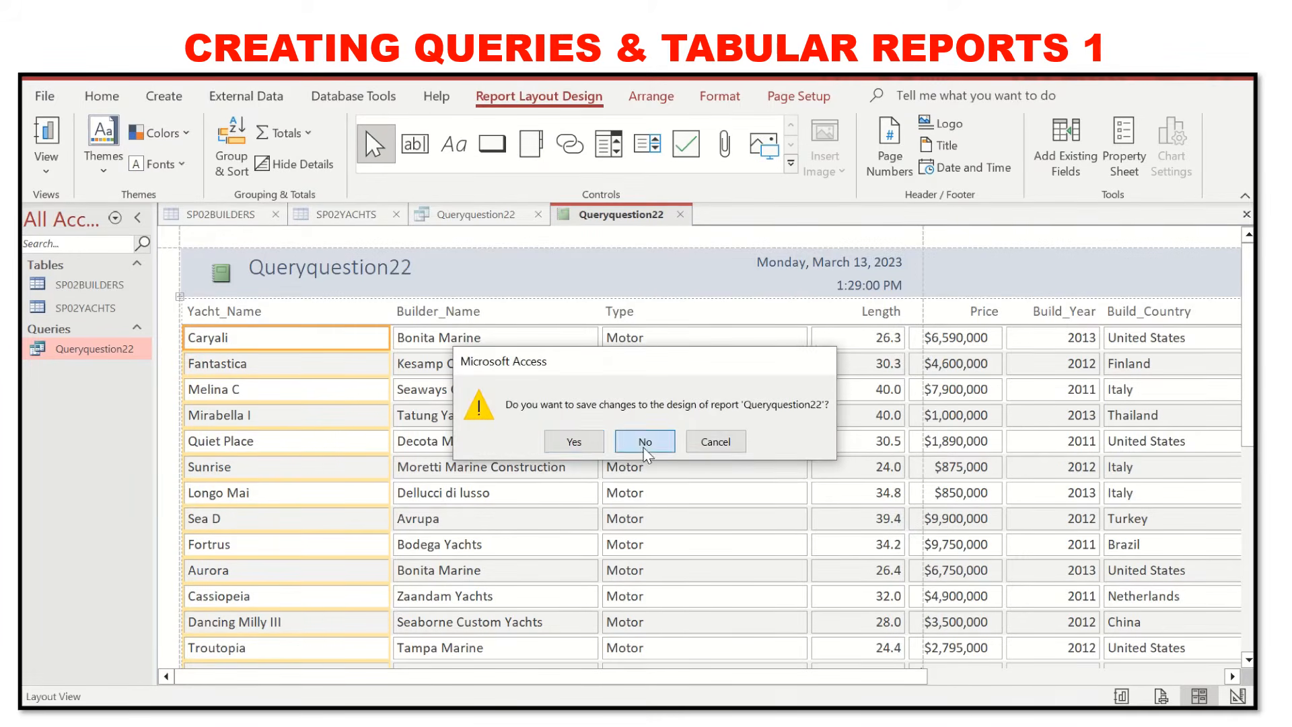
left_click(646, 447)
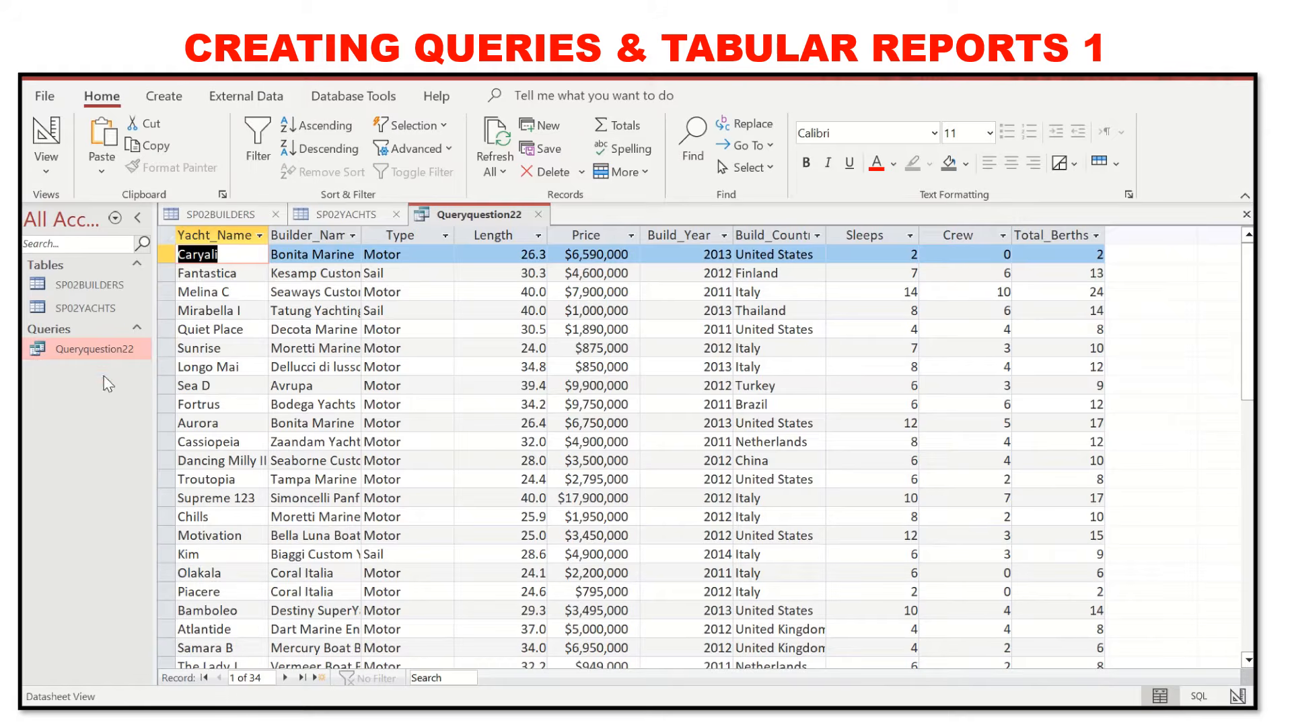
Start the Report Wizard on Queryquestion22 and include all of its available fields in the report.
left_click(108, 350)
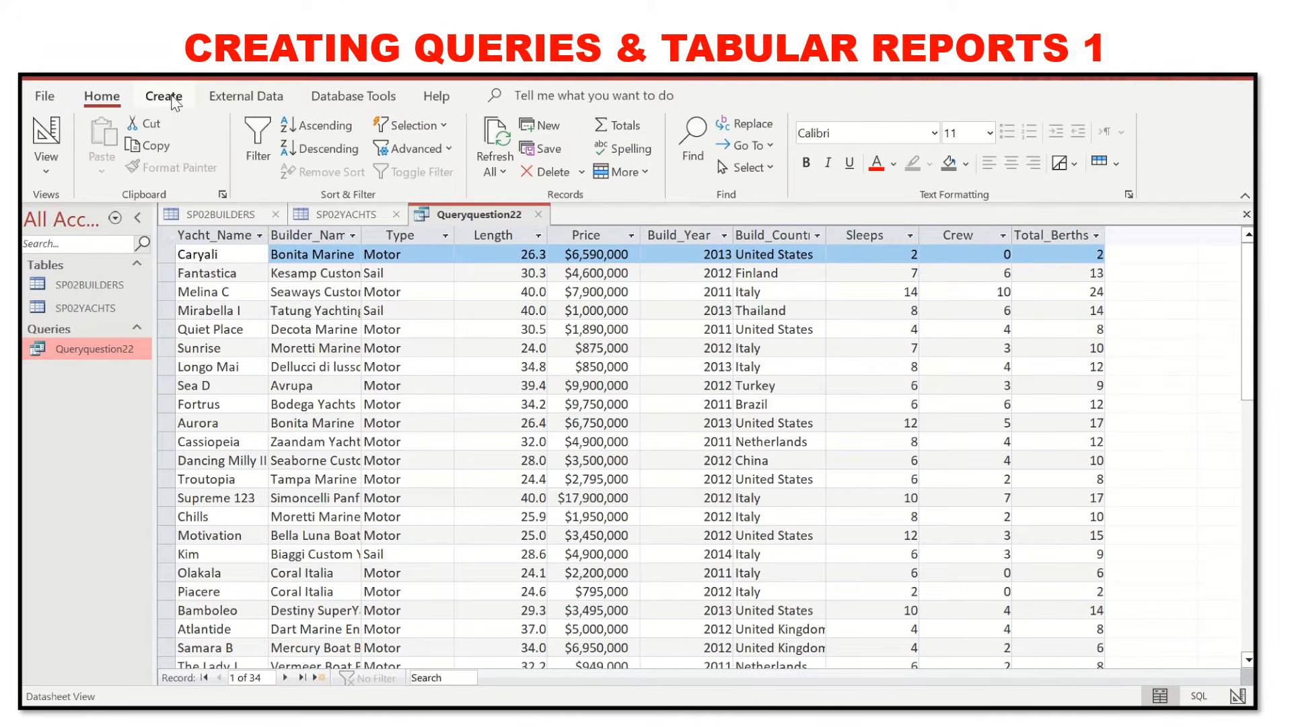
left_click(176, 101)
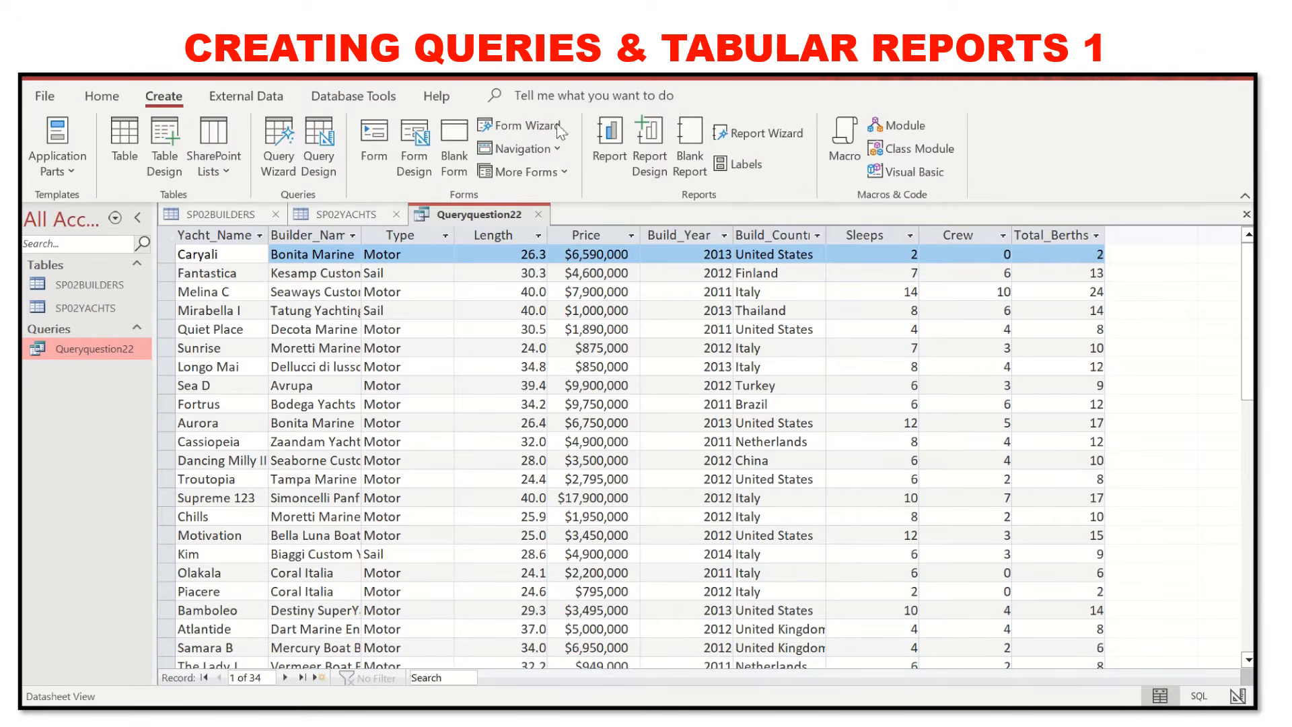
left_click(768, 133)
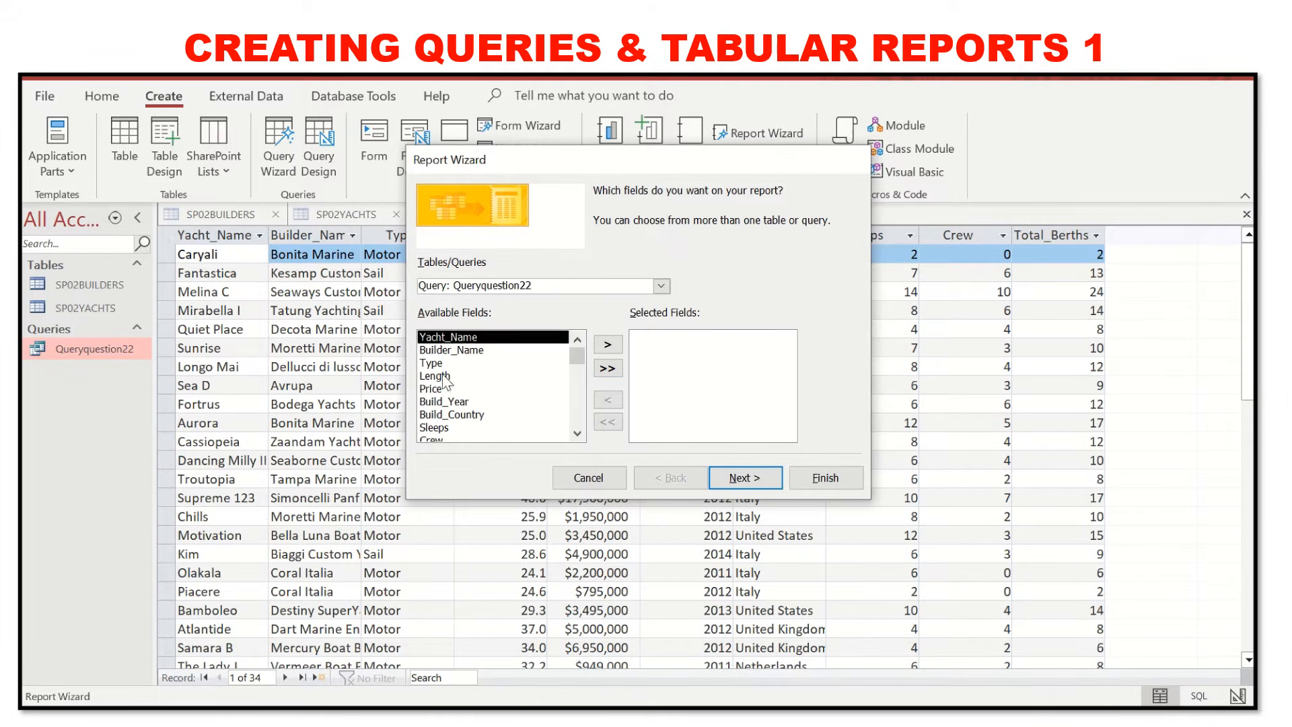
scroll(445, 381, "down", 1)
left_click(606, 369)
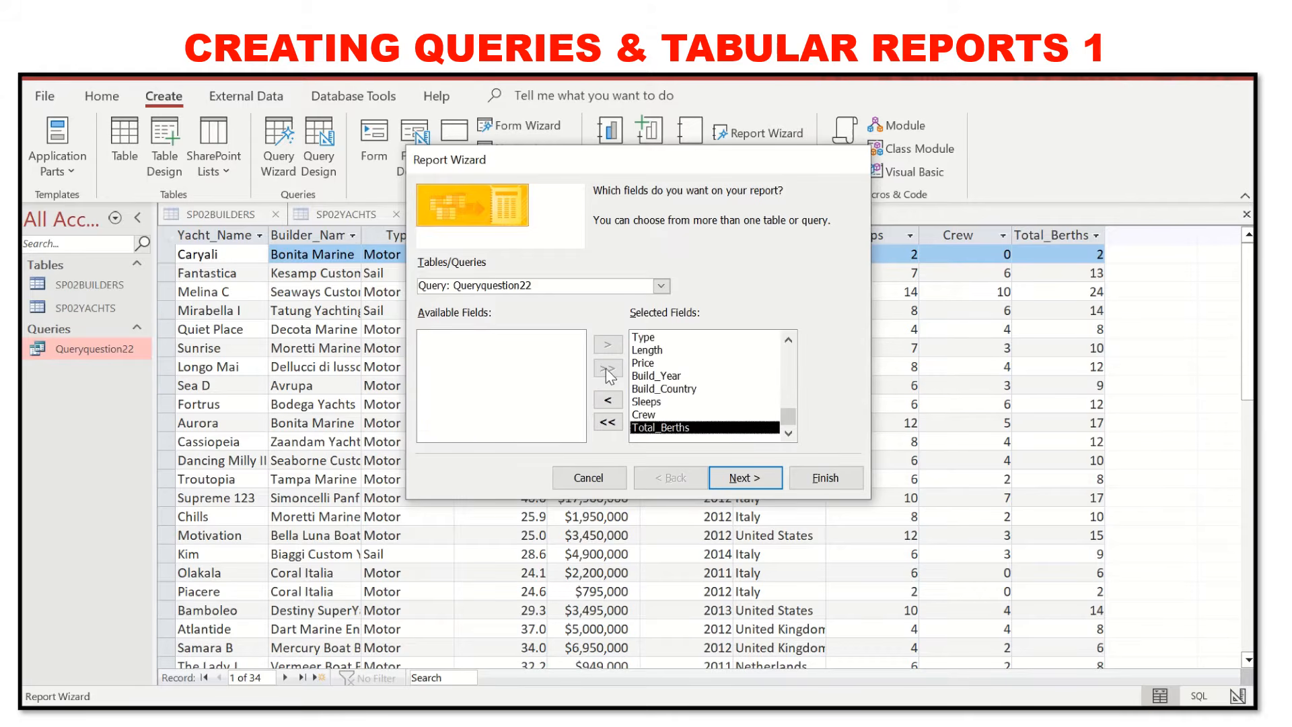
Accept viewing the report data by SP02YACHTS and continue without adding any grouping levels.
left_click(757, 482)
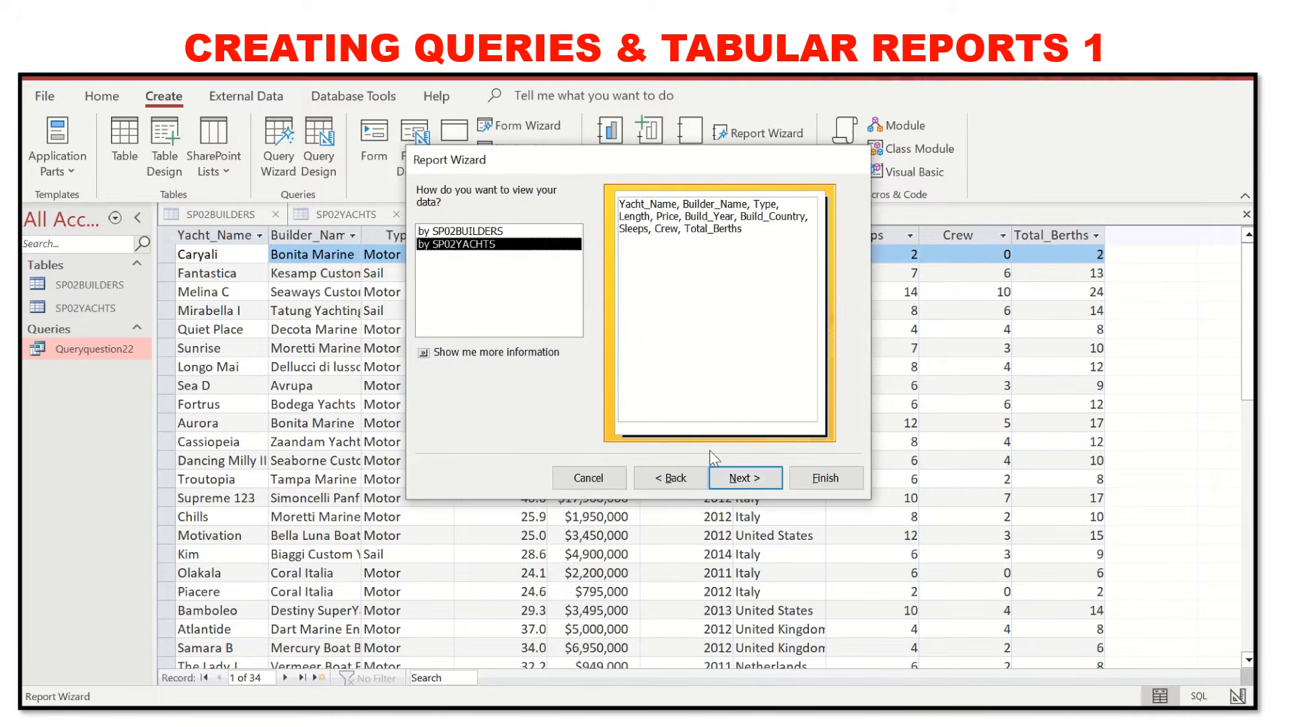
left_click(759, 475)
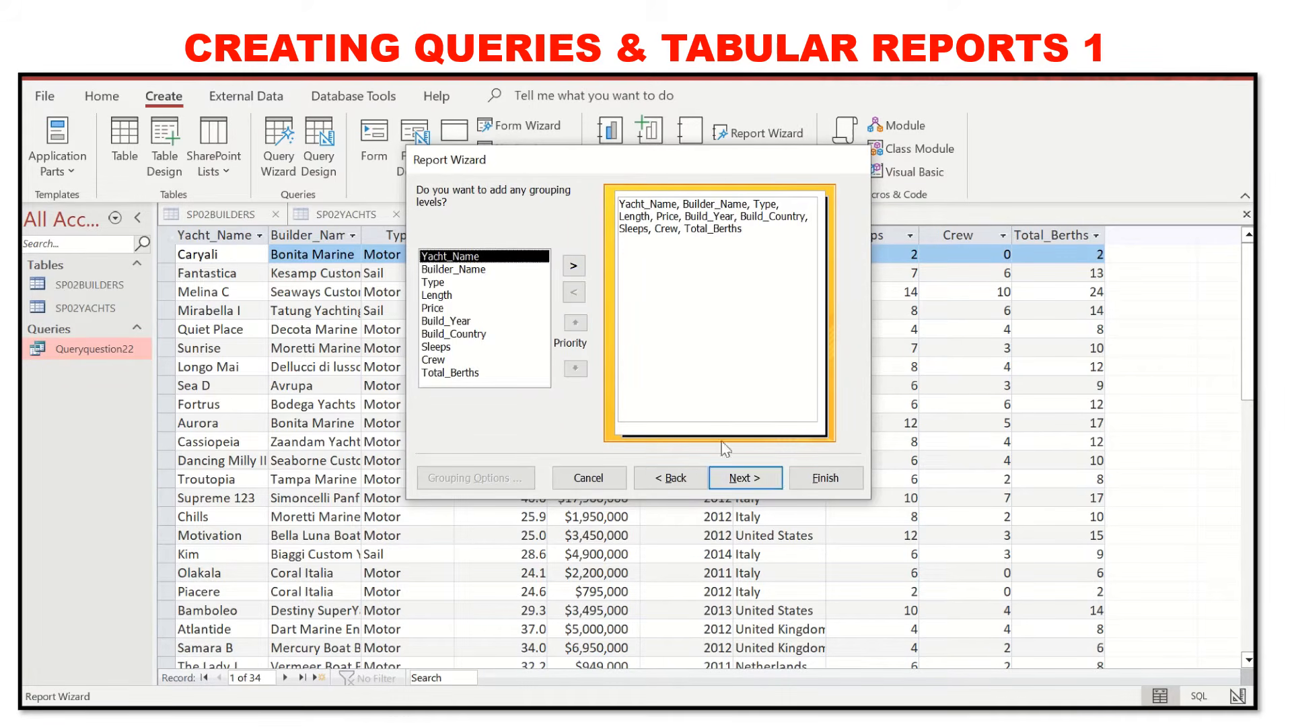
left_click(739, 478)
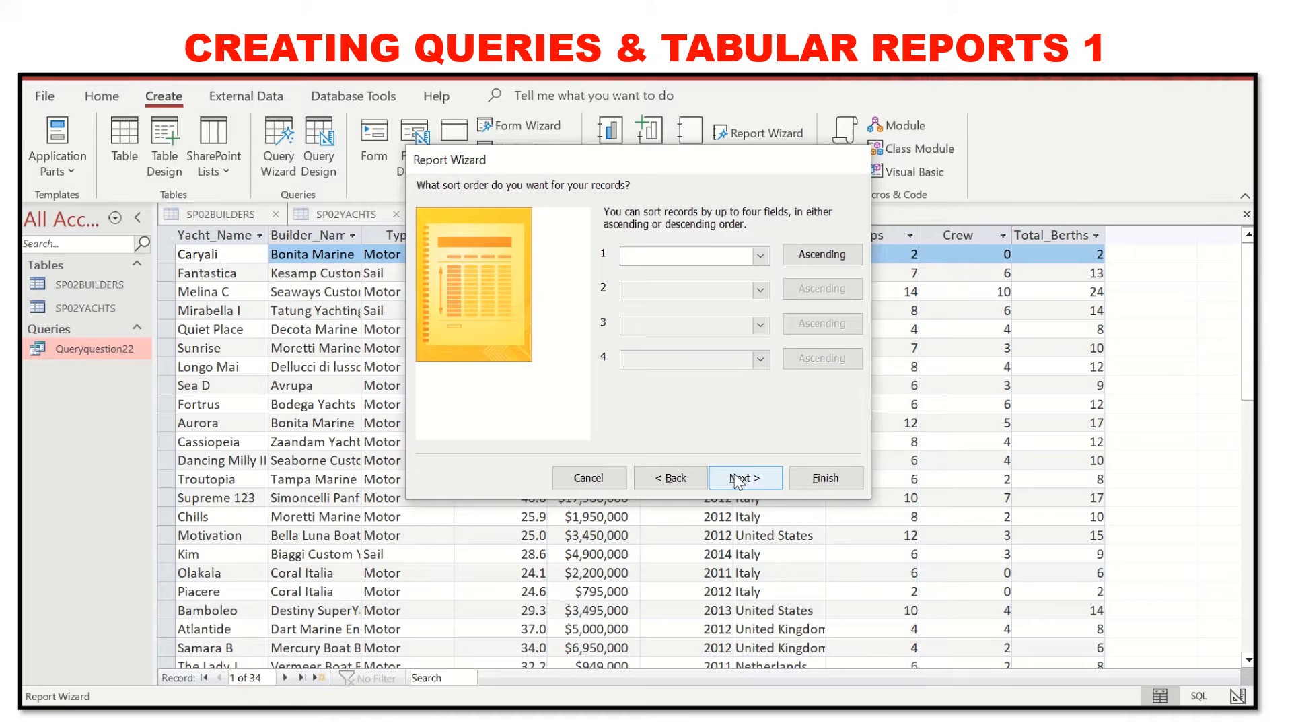
Check question 22's sort requirements and sort the report by Type ascending, with Length descending as the second level.
left_click(797, 717)
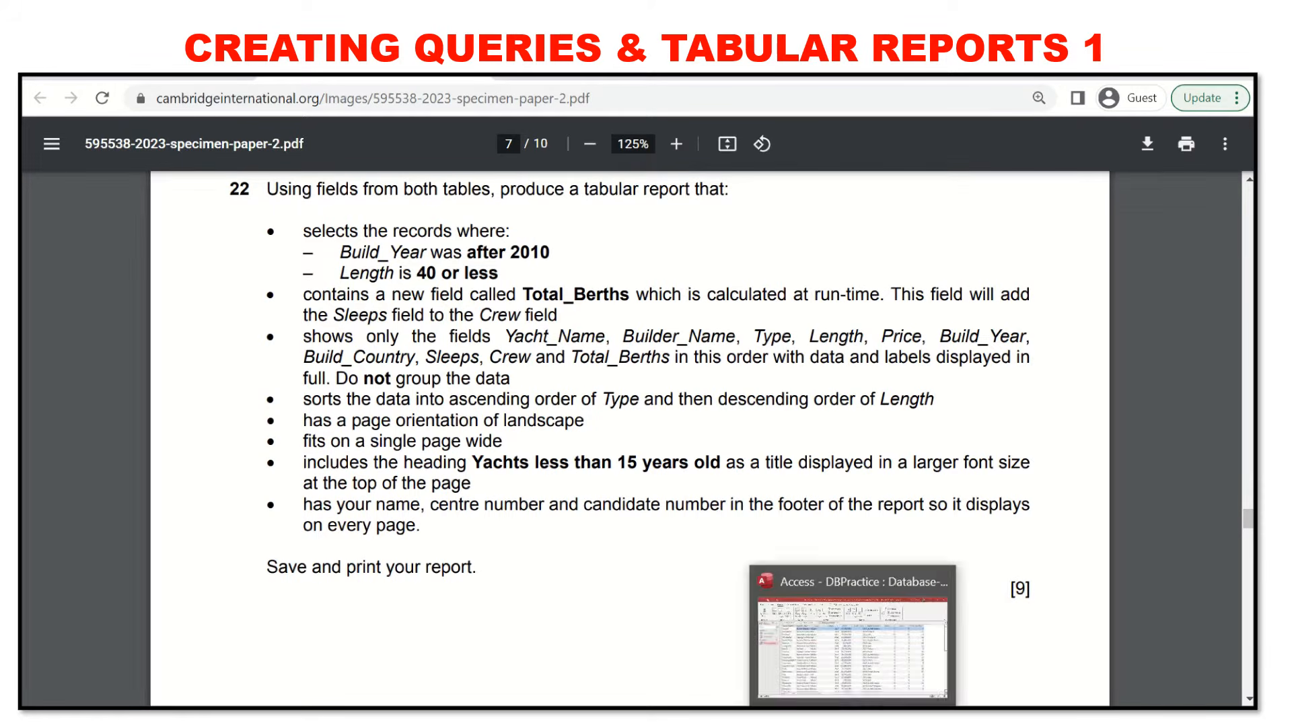
left_click(853, 718)
left_click(760, 256)
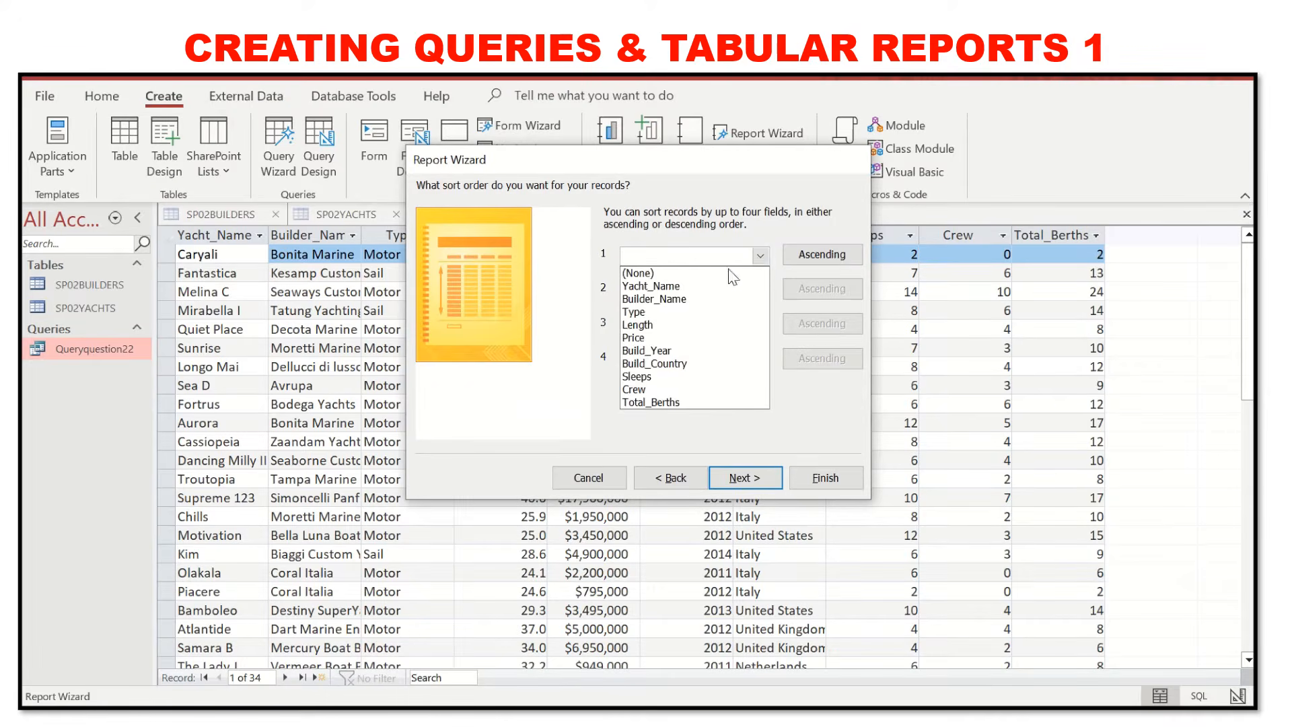
left_click(712, 312)
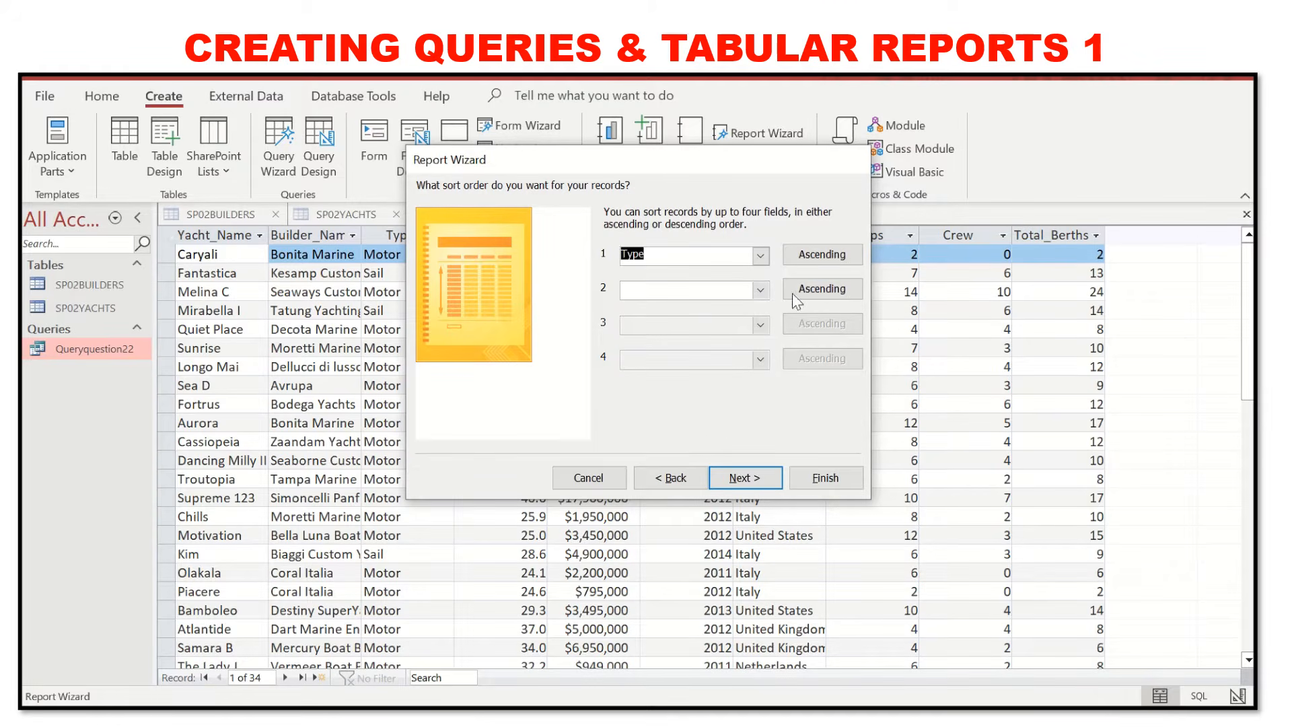
left_click(805, 299)
left_click(760, 290)
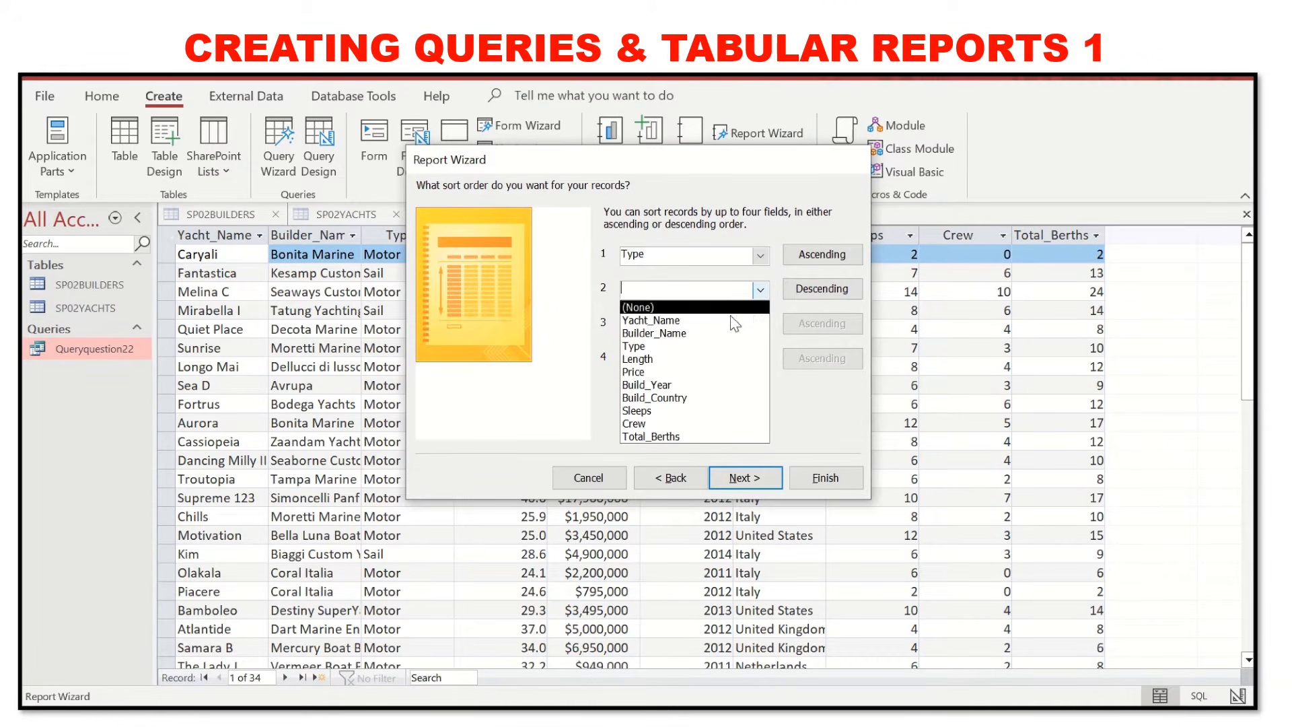
left_click(714, 363)
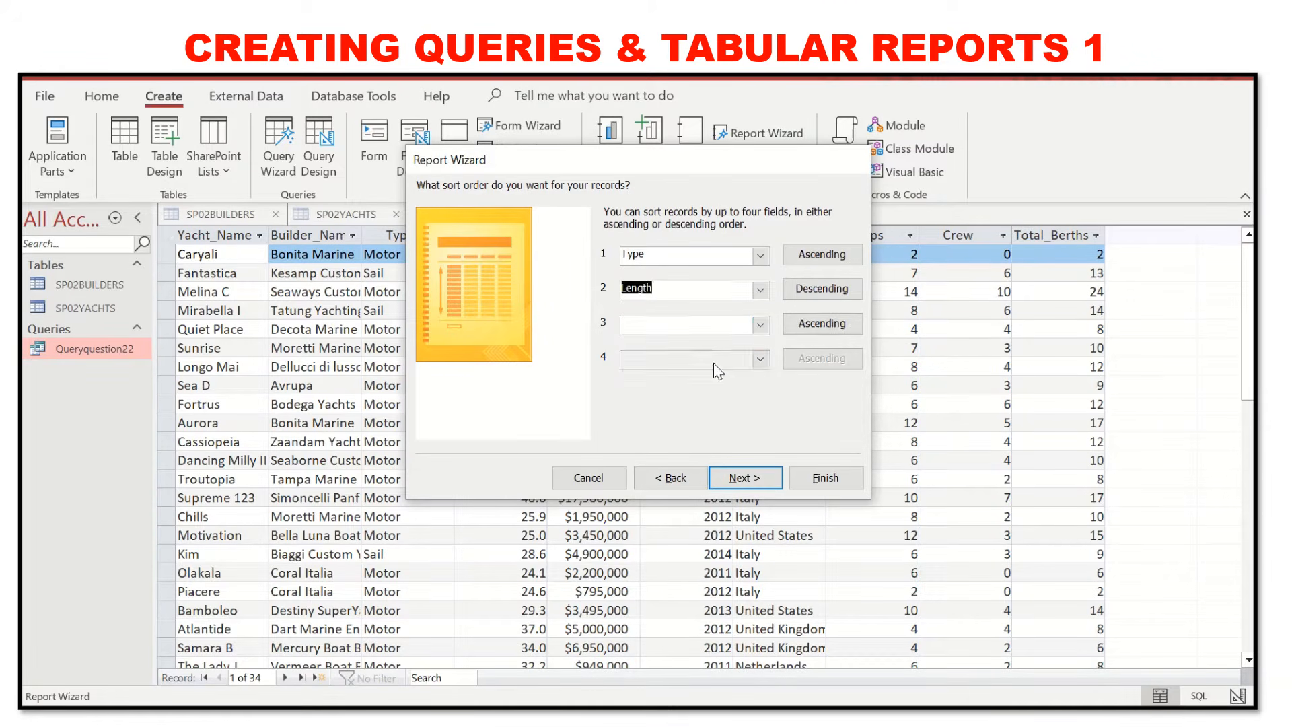
left_click(732, 479)
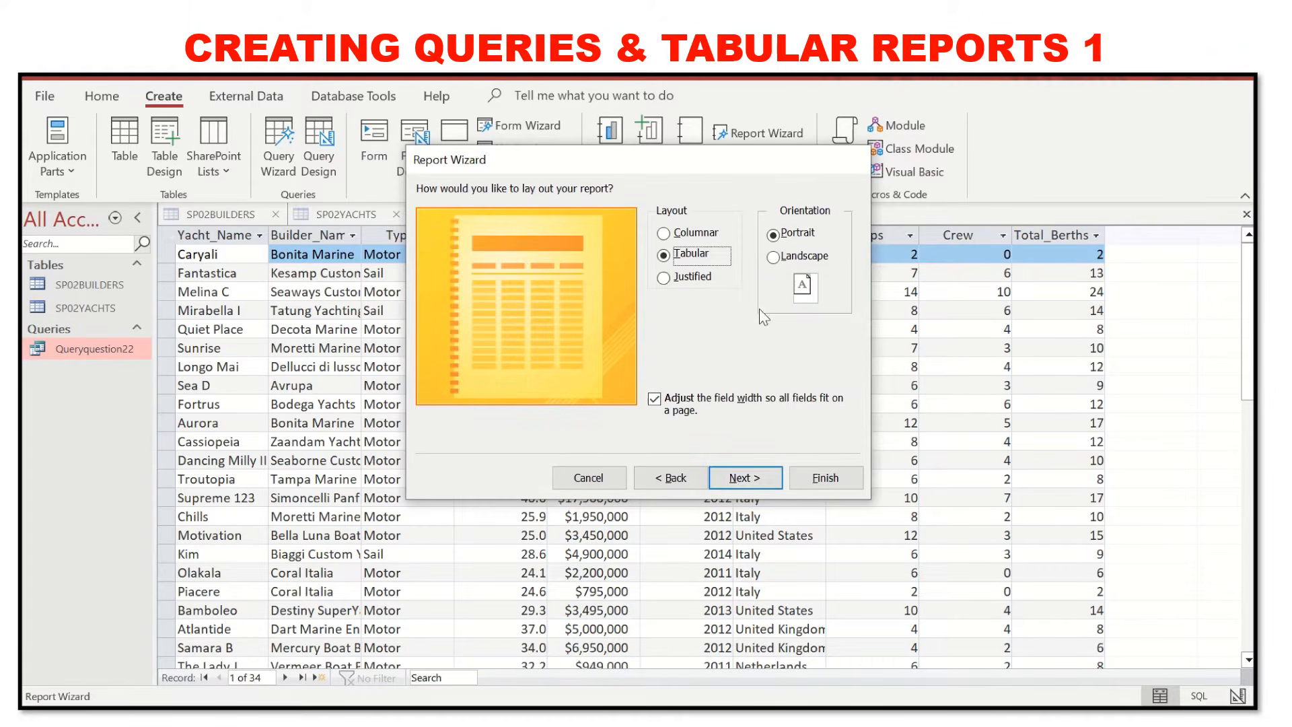
Check the page orientation required by question 22 and set the tabular report layout to Landscape.
left_click(663, 717)
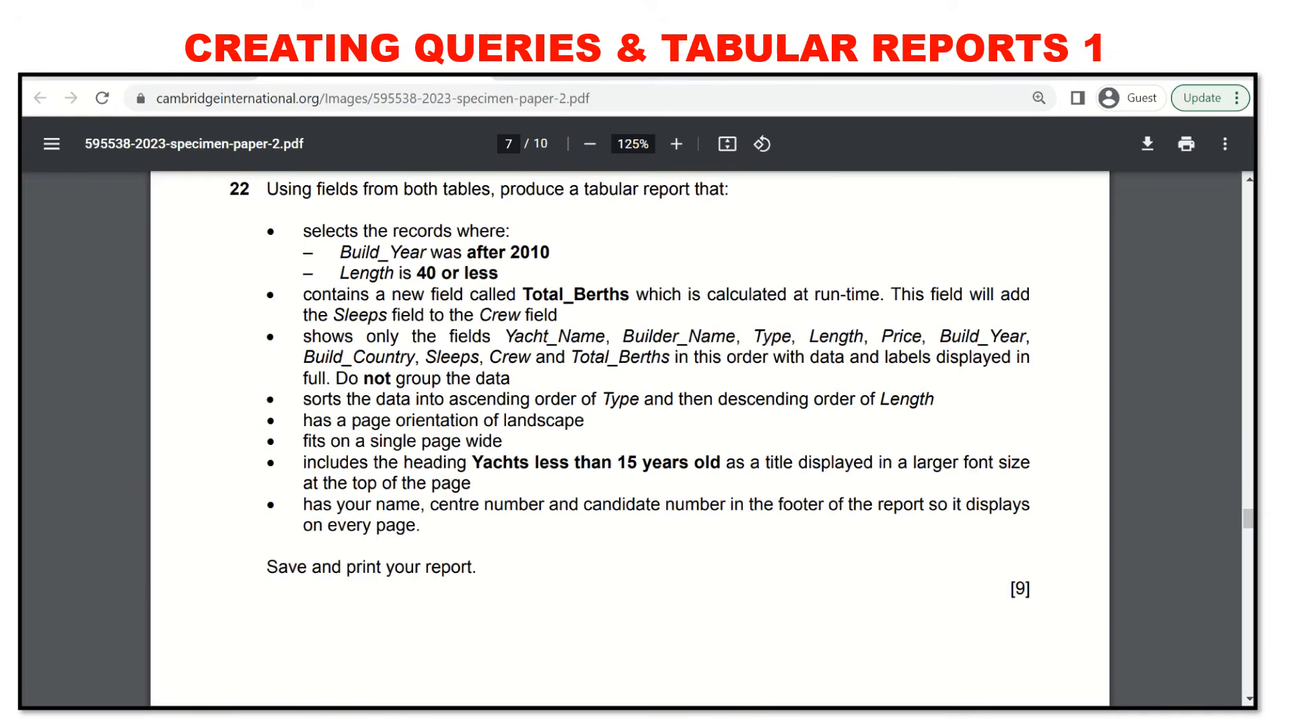
double_click(541, 420)
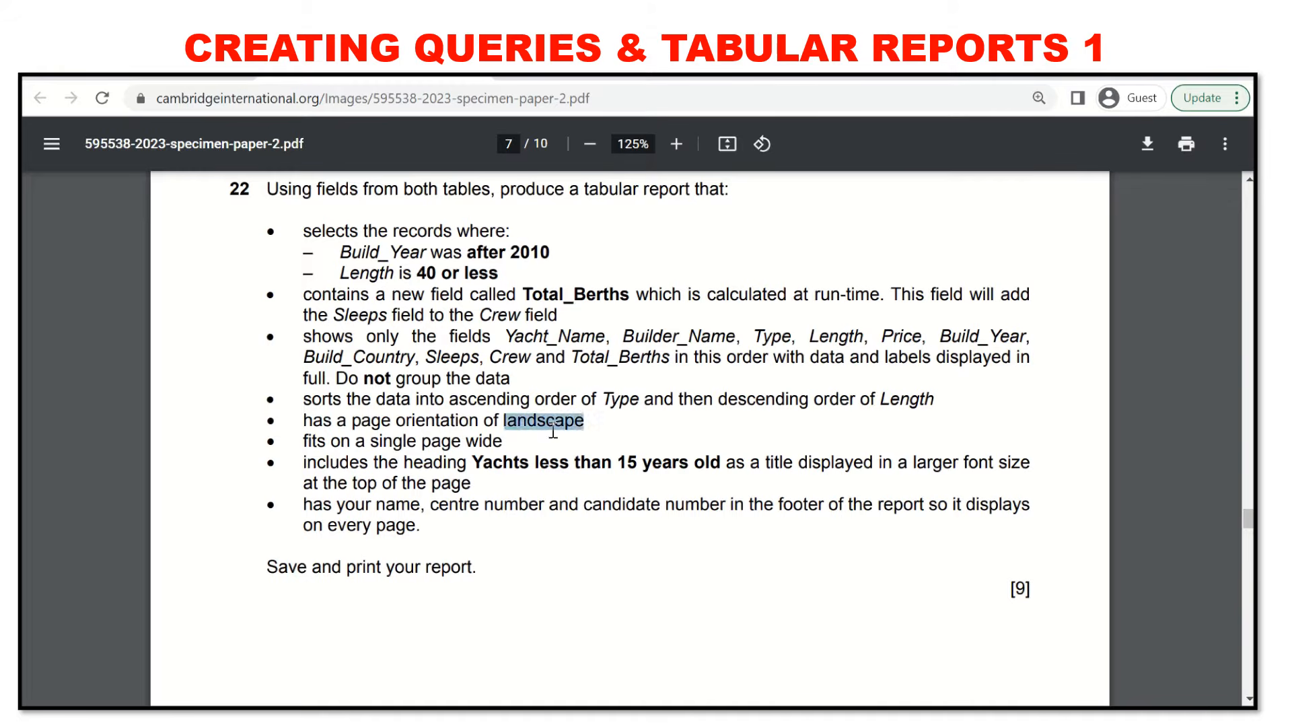
left_click(666, 539)
key("alt+Tab")
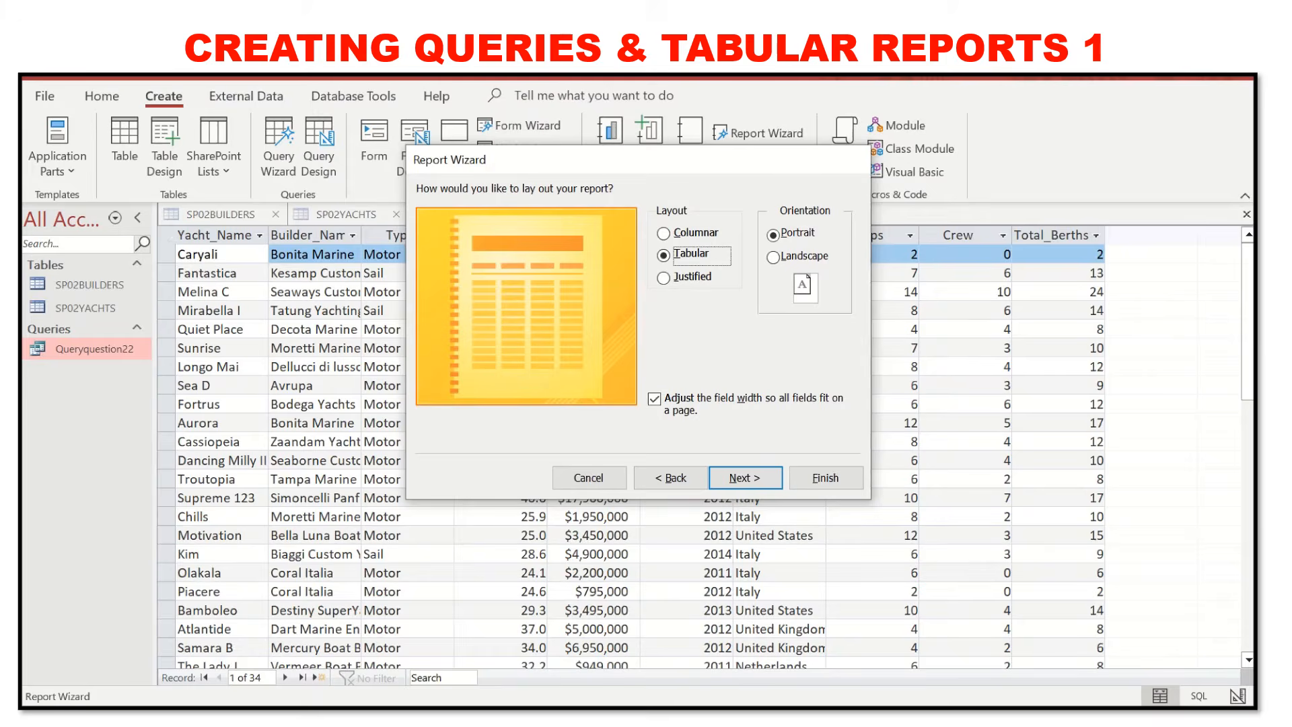
left_click(775, 257)
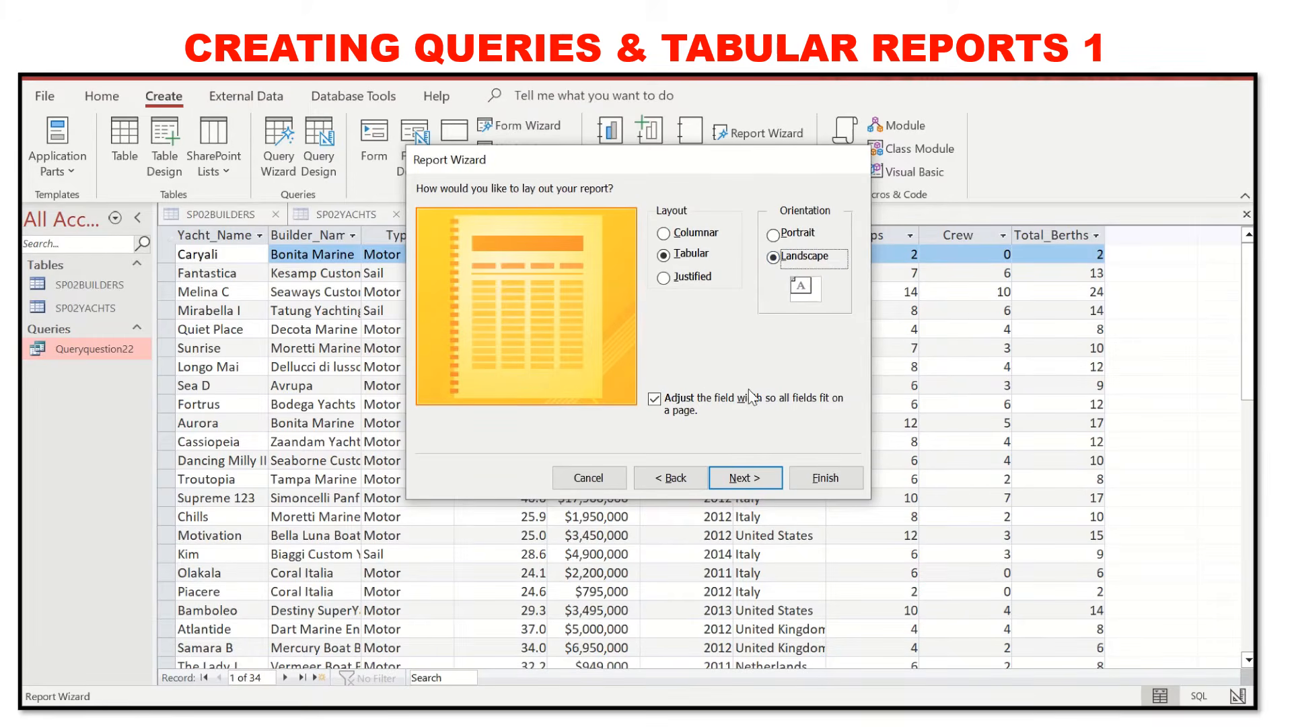
left_click(745, 477)
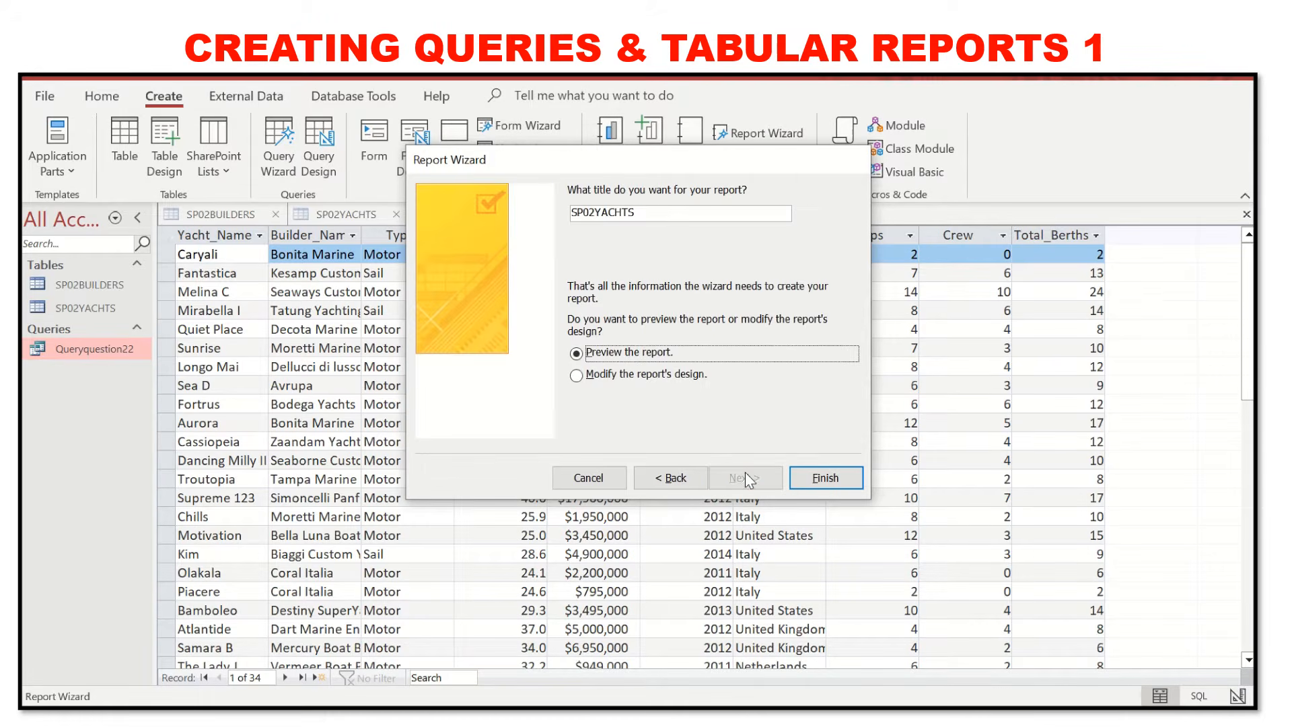
Title the report Report1 and choose to modify the report's design on completion.
left_click_drag(634, 213, 549, 212)
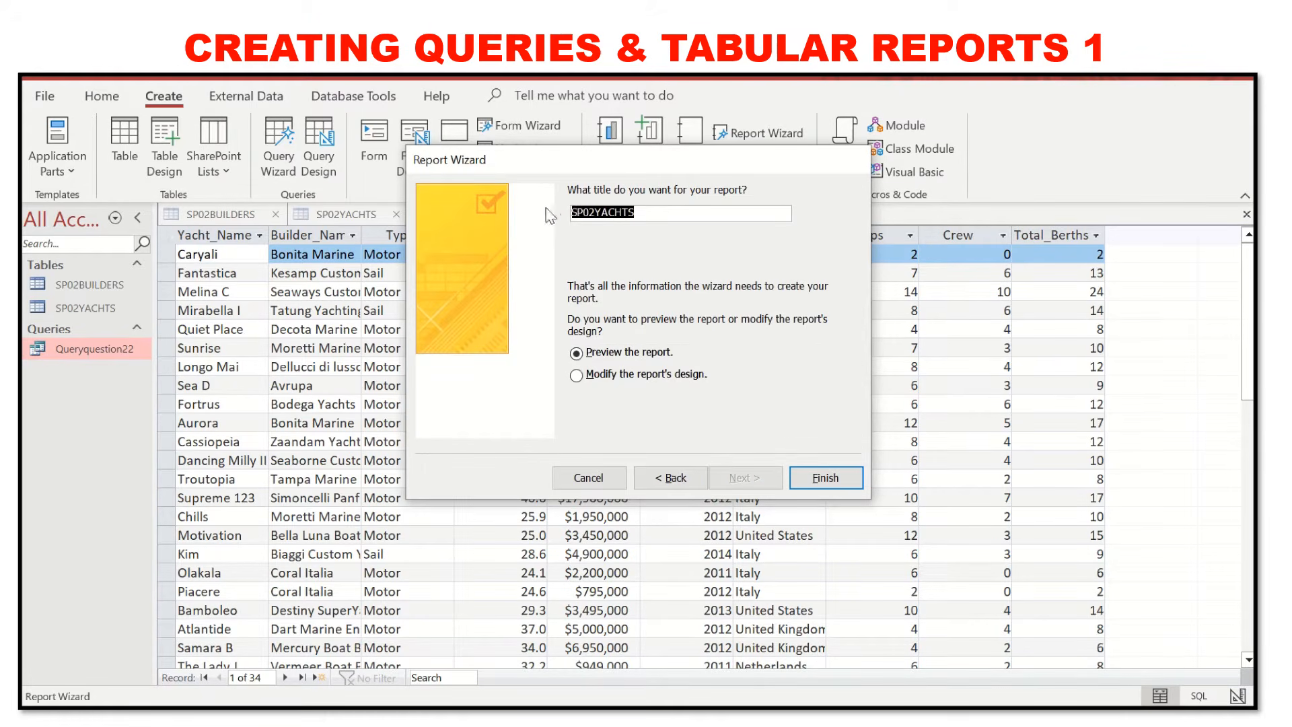
type("Report1")
left_click(691, 376)
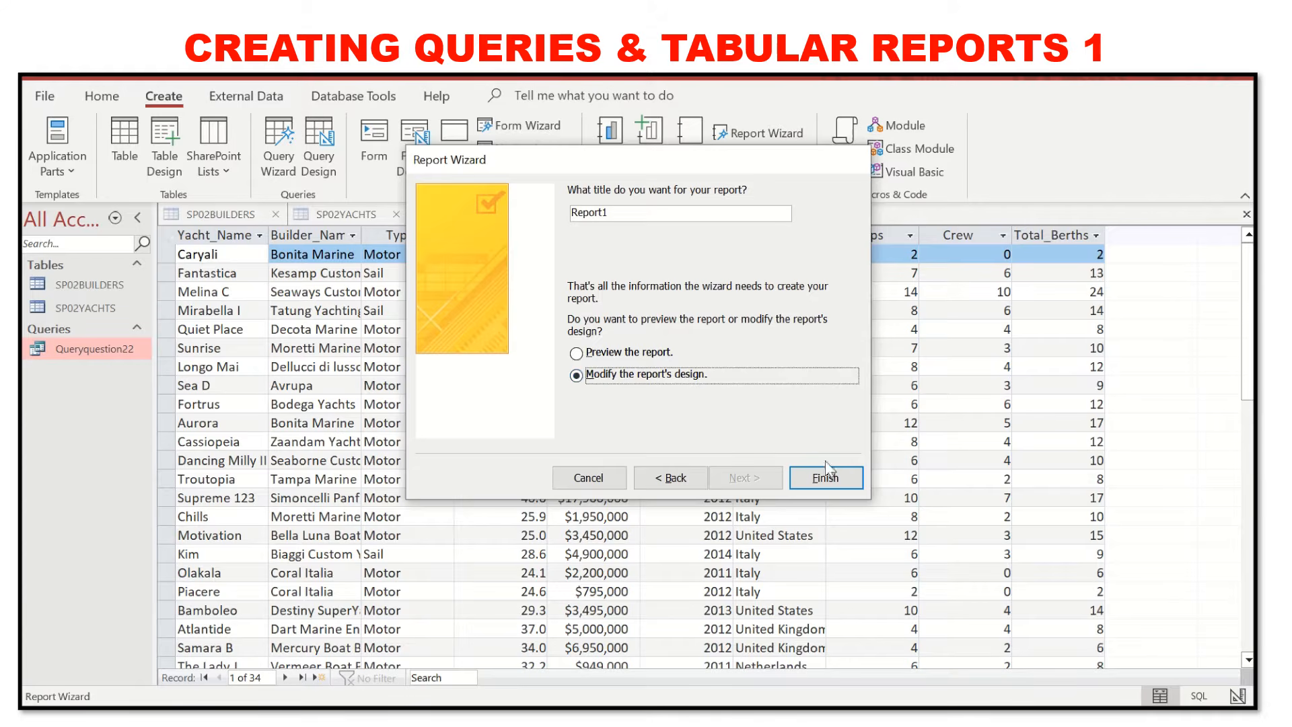
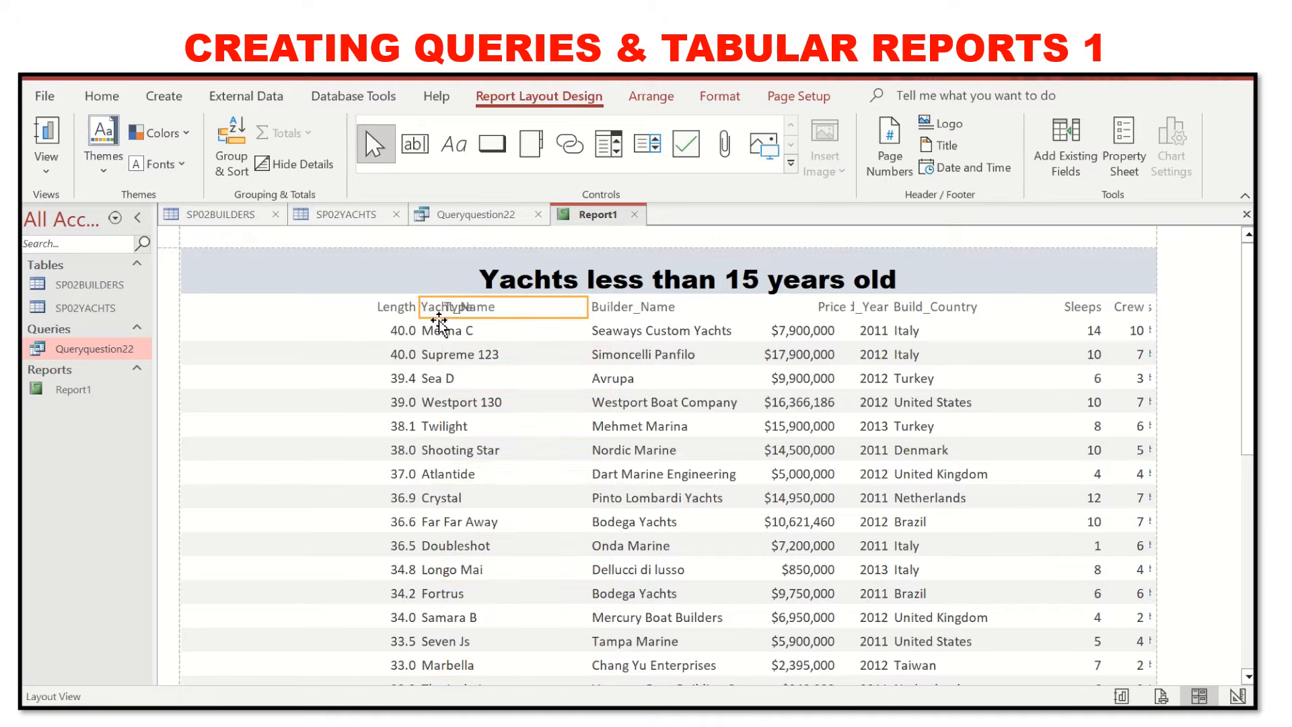
Undo the last move of the Yacht_Name column and check the required field order in question 22.
key("ctrl+z")
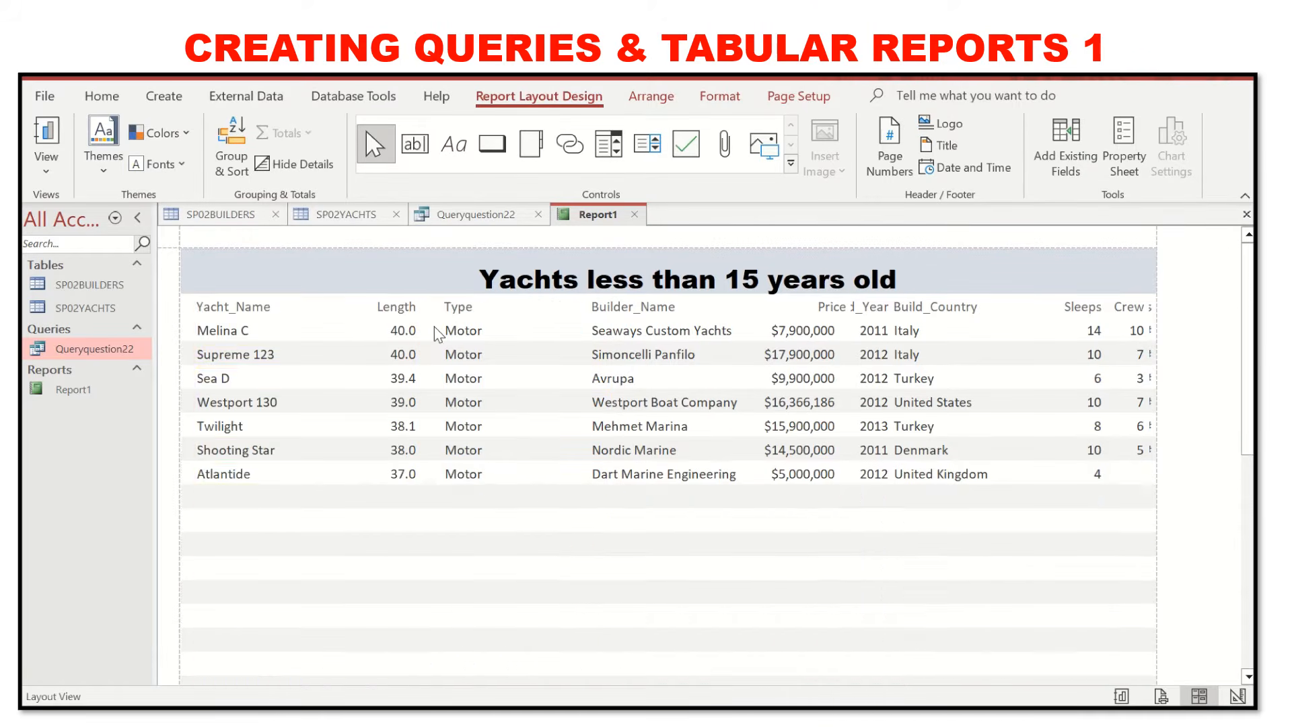
key("alt+Tab")
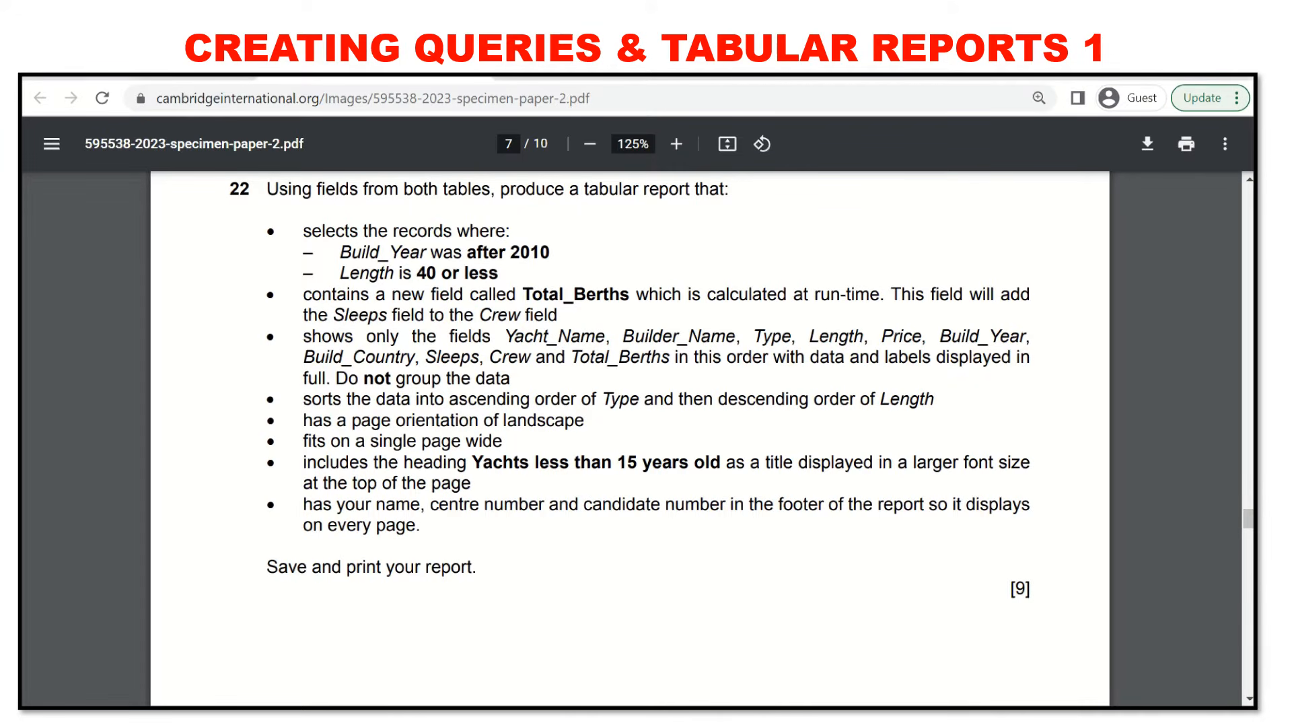
mouse_move(756, 719)
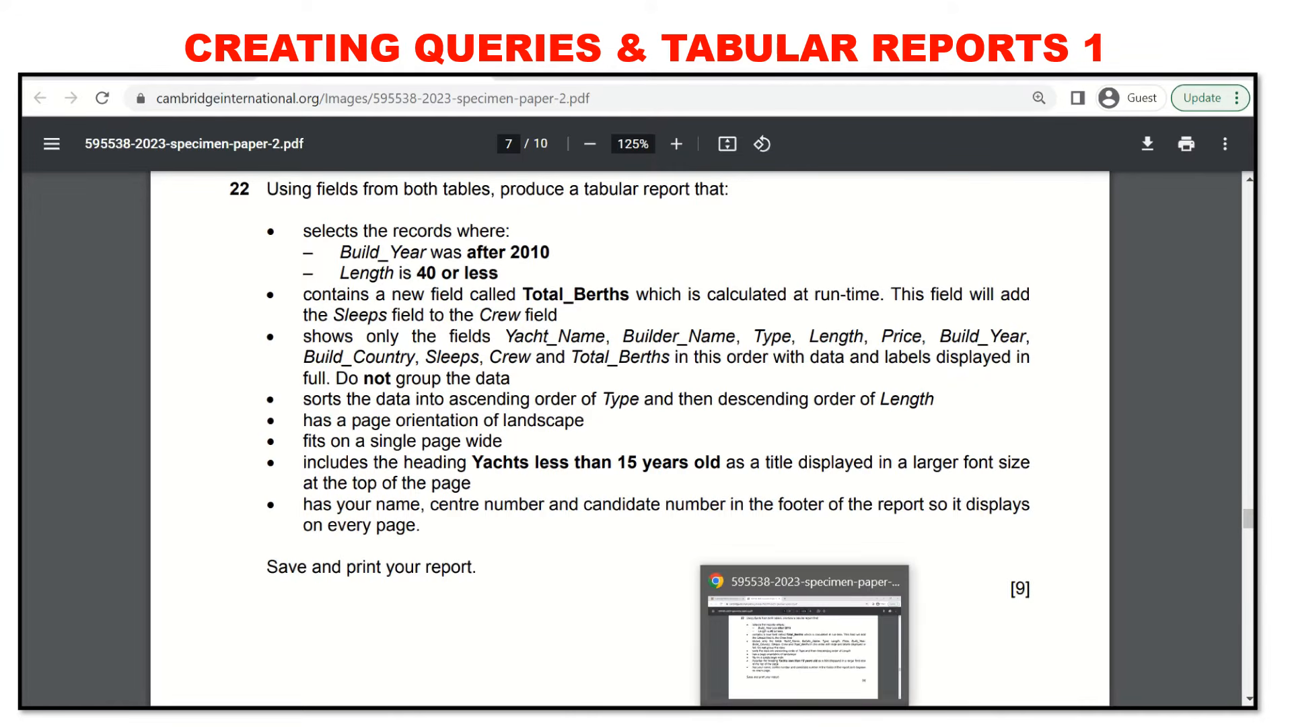
left_click(852, 718)
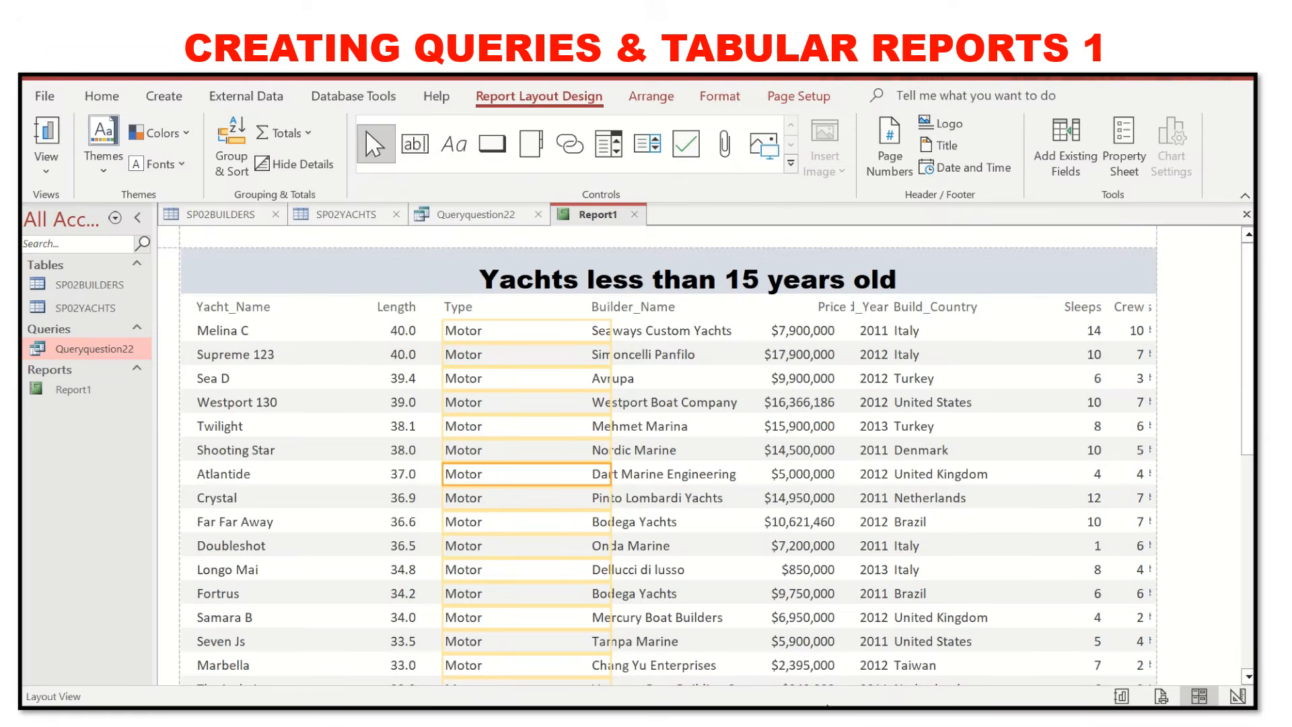
Move the Builder_Name heading and values directly beside Yacht_Name and narrow them to end before the Length column.
left_click(666, 307)
left_click(664, 336)
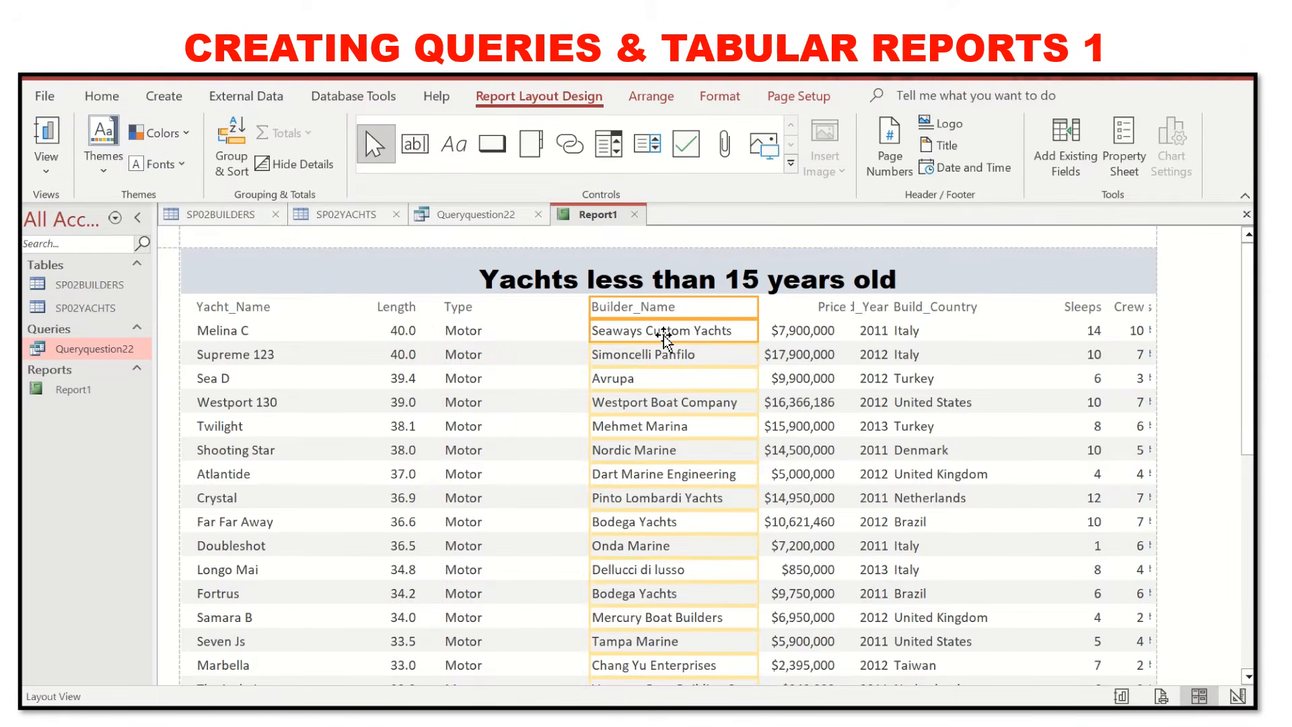
key("Left")
key("Left")
key("Left")
key("Left")
key("Left")
key("Left")
key("Left")
key("Left")
key("Left")
key("Left")
key("Left")
key("Left")
key("Left")
key("Left")
key("Left")
key("Left")
key("Left")
key("Left")
key("Left")
key("Left")
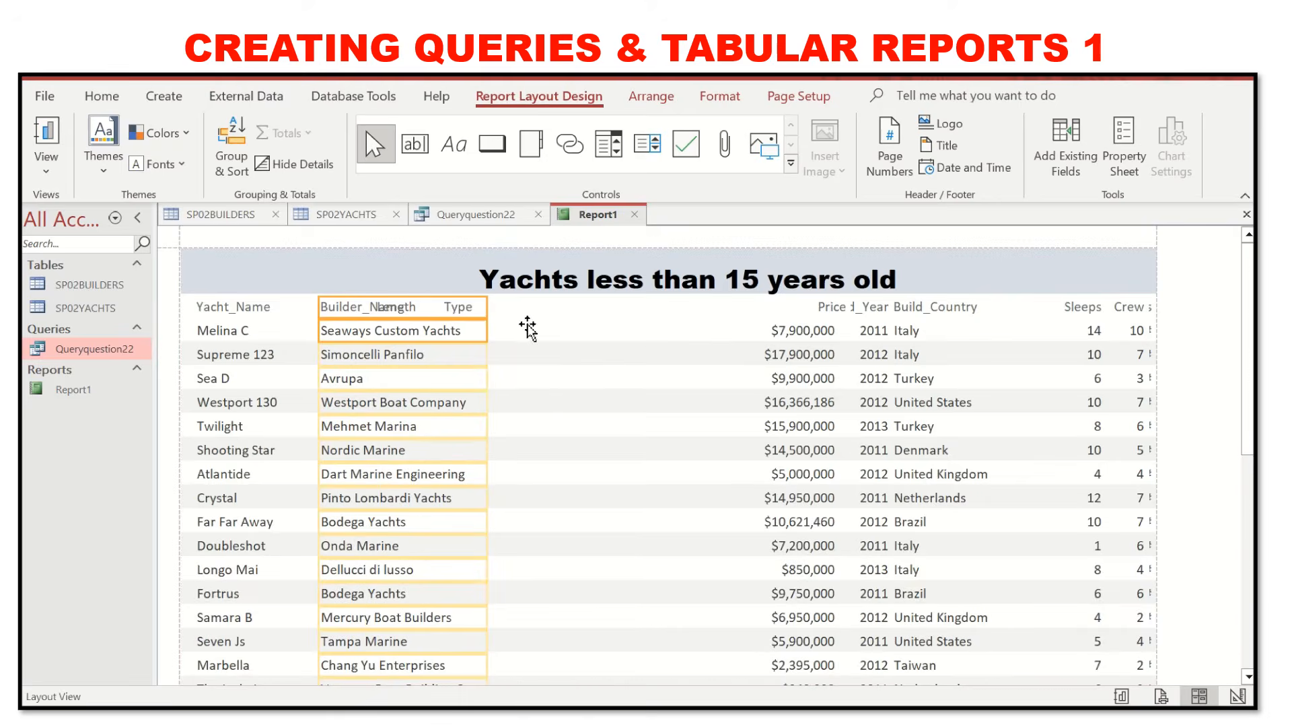
key("Left")
key("Left")
key("Left")
key("Left")
key("Left")
key("Left")
key("Left")
key("Left")
key("Left")
key("Left")
key("Left")
key("Left")
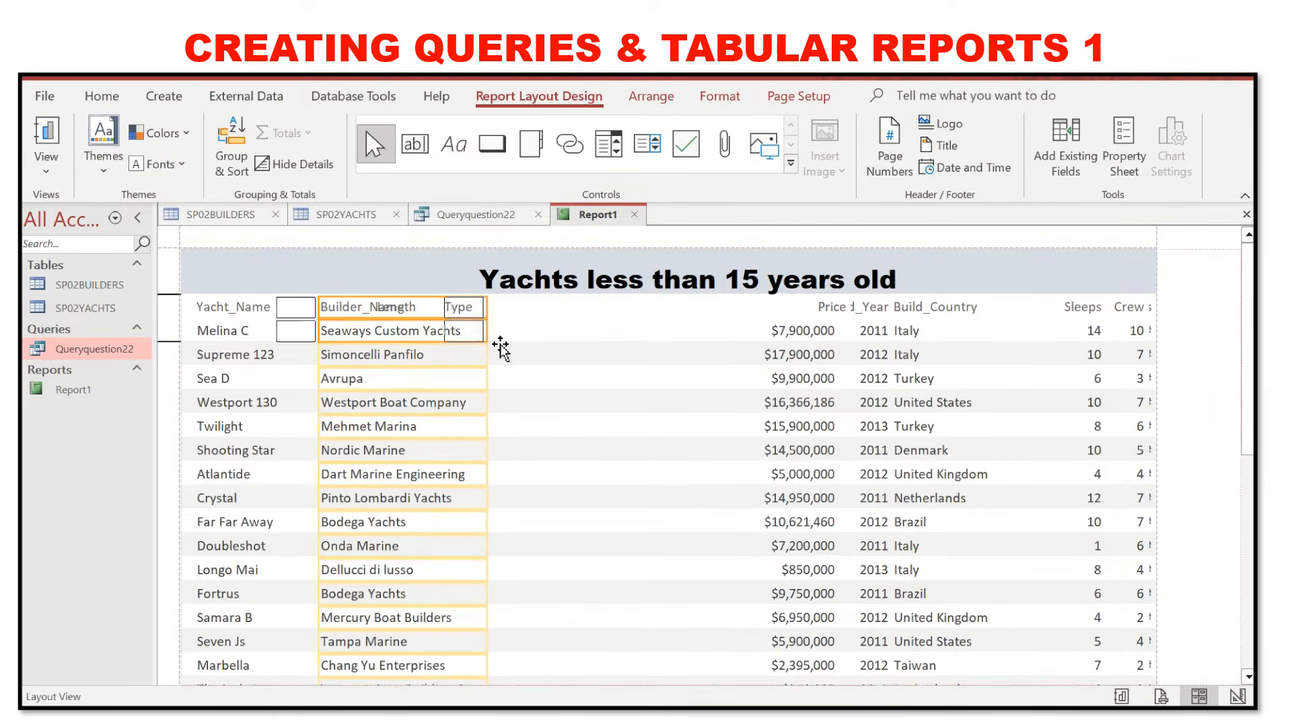
left_click_drag(436, 306, 385, 307)
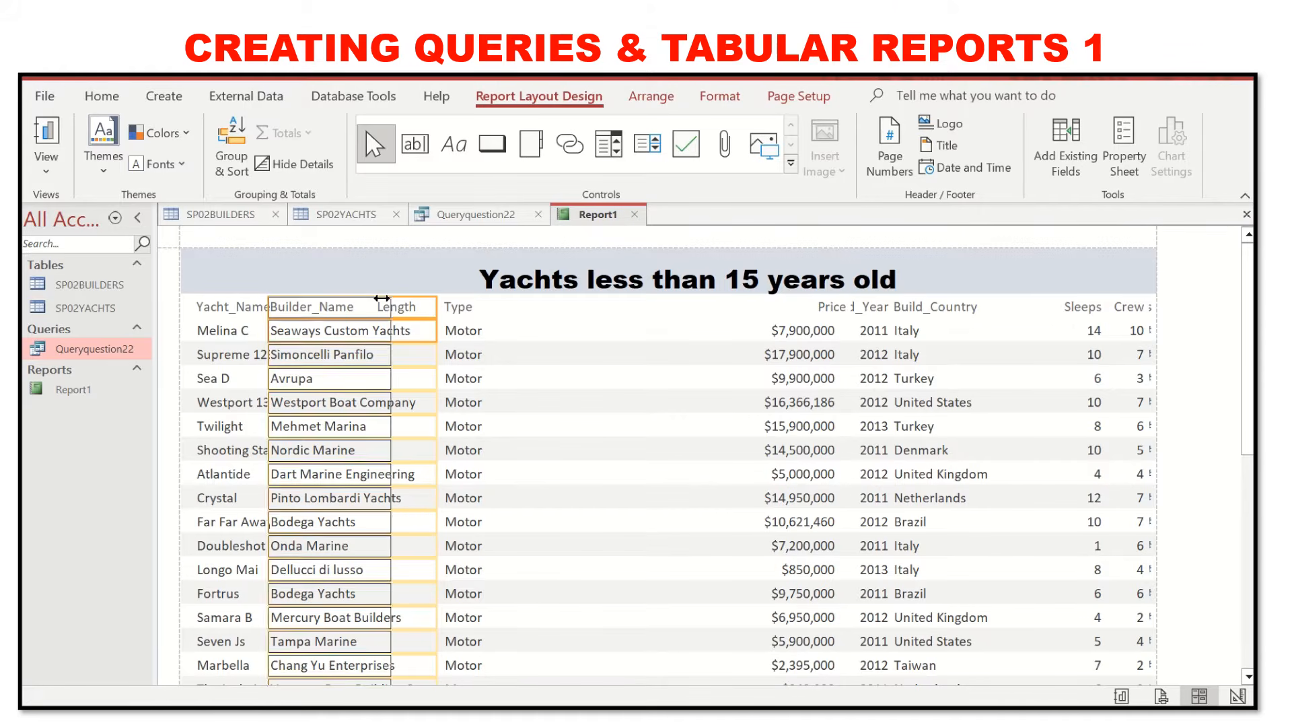
left_click(408, 311)
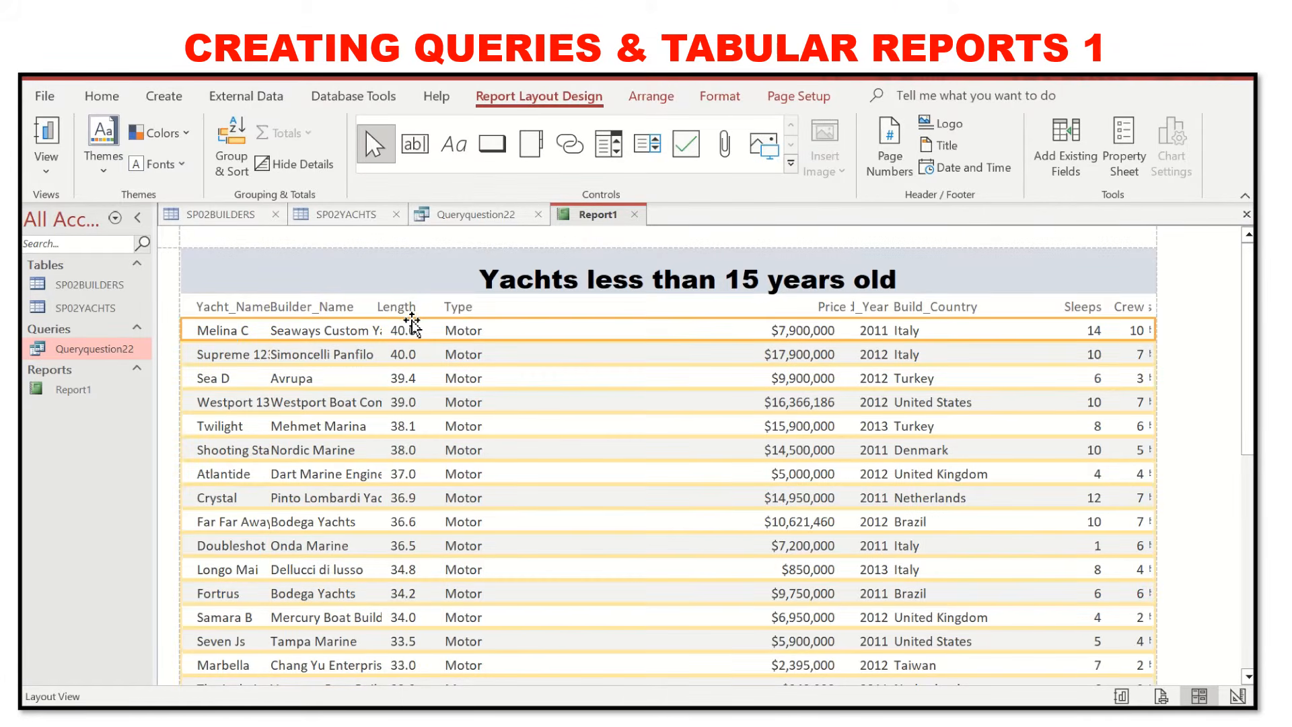
Move the Length heading and values past the Type column so they sit between Type and Price.
left_click(412, 331, "shift")
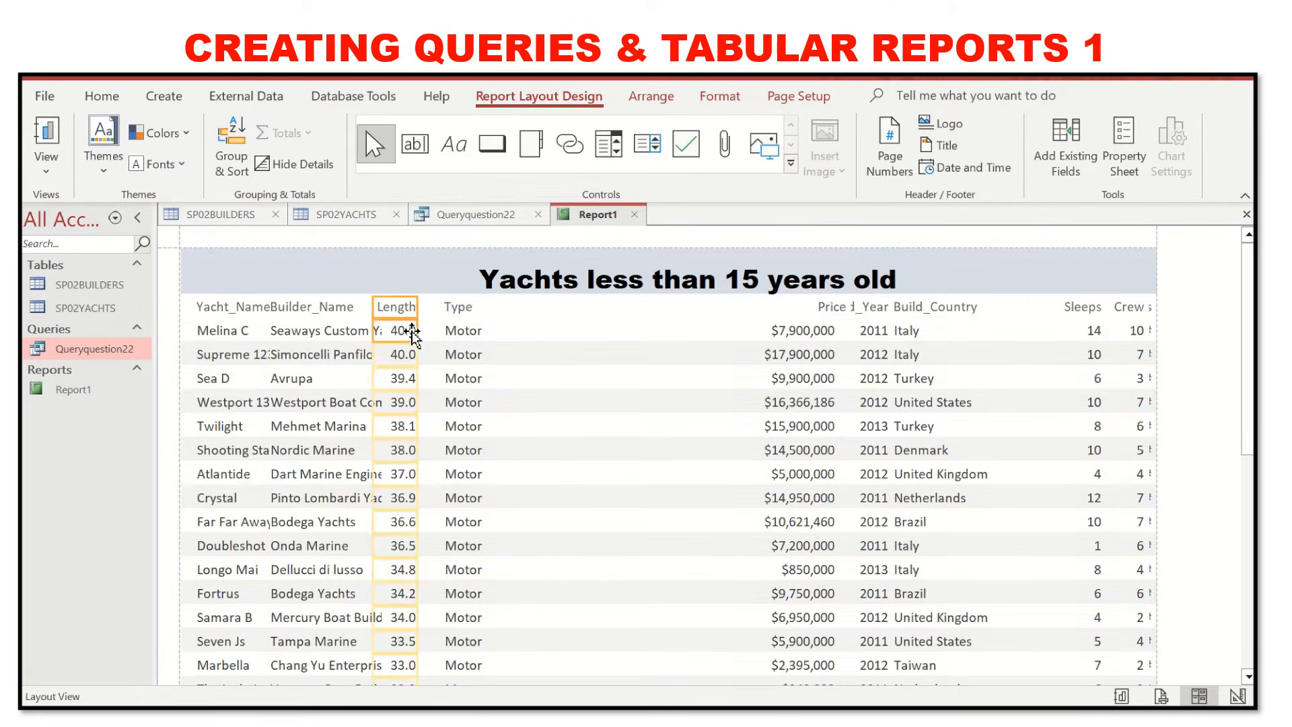
key("Right")
key("Right")
key("Right")
key("Right")
key("Right")
key("Right")
key("Right")
key("Right")
key("Right")
key("Right")
key("Right")
key("Right")
key("Right")
key("Right")
key("Right")
key("Right")
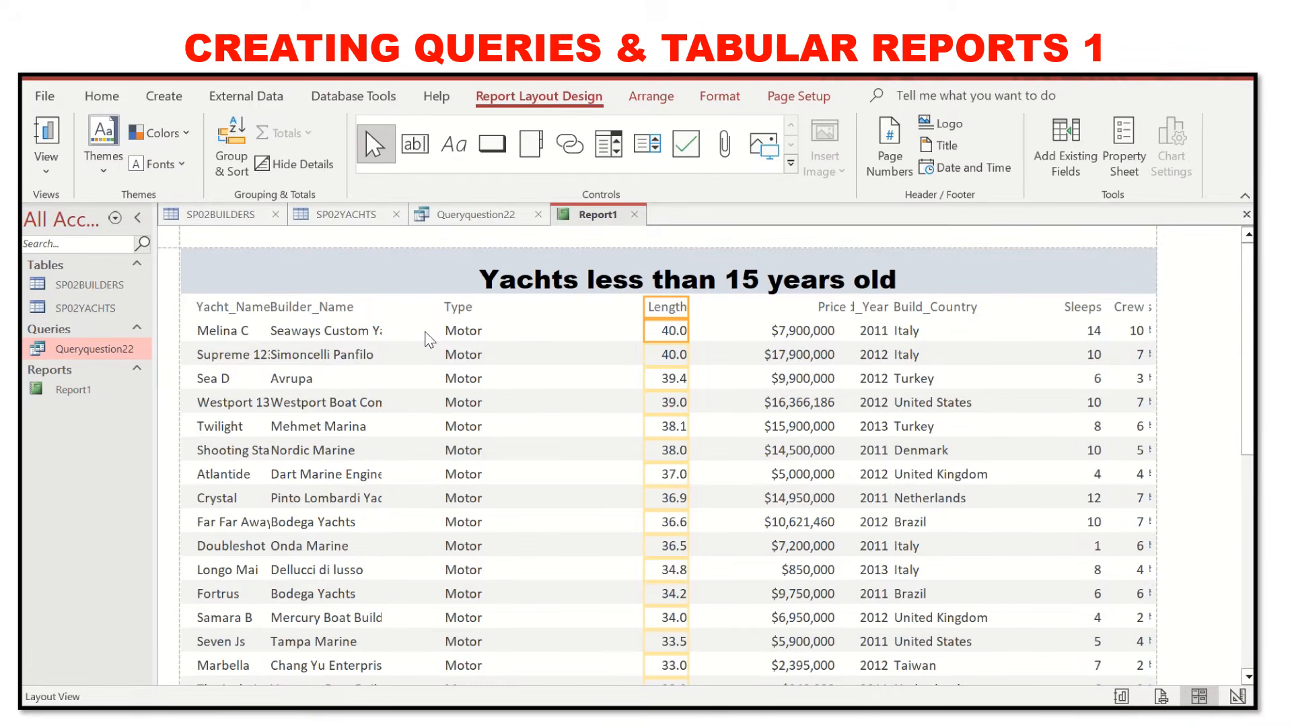
Shift the Builder_Name column clear of the Yacht_Name values and widen it up to the Type column.
left_click(341, 308)
left_click(341, 330, "shift")
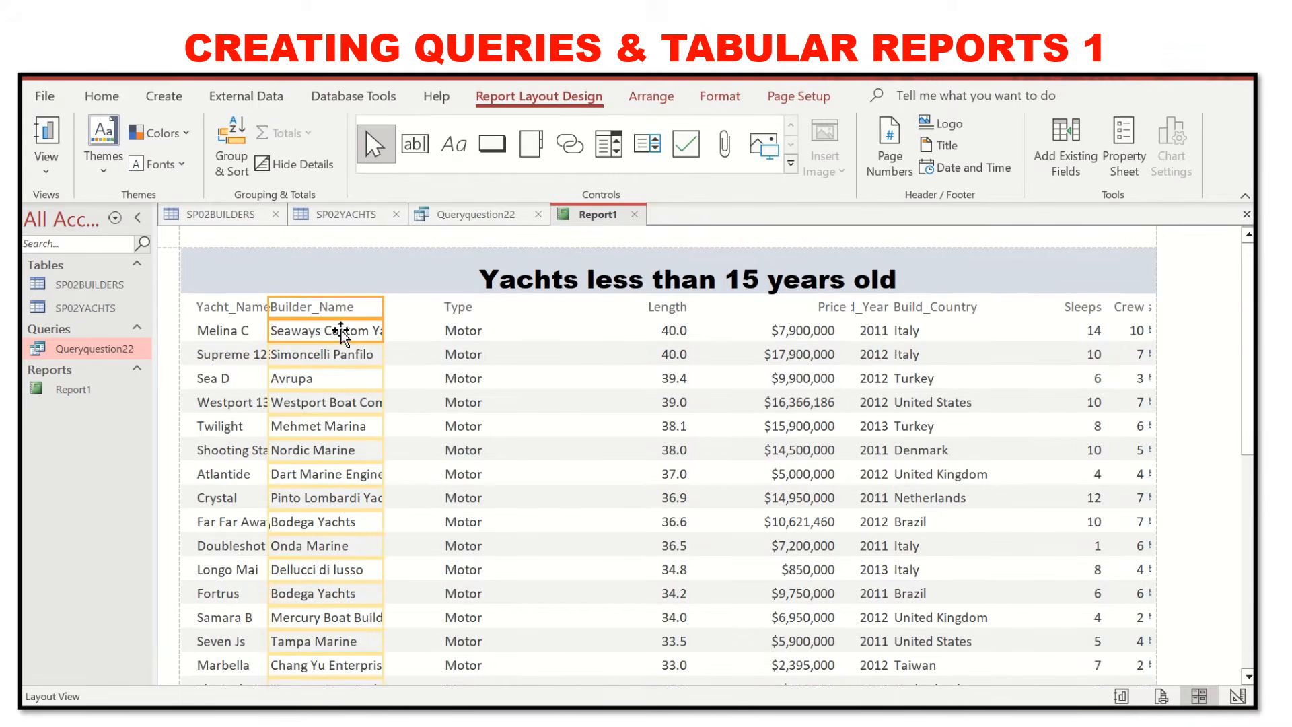
key("Right")
key("Right")
key("Right")
key("Right")
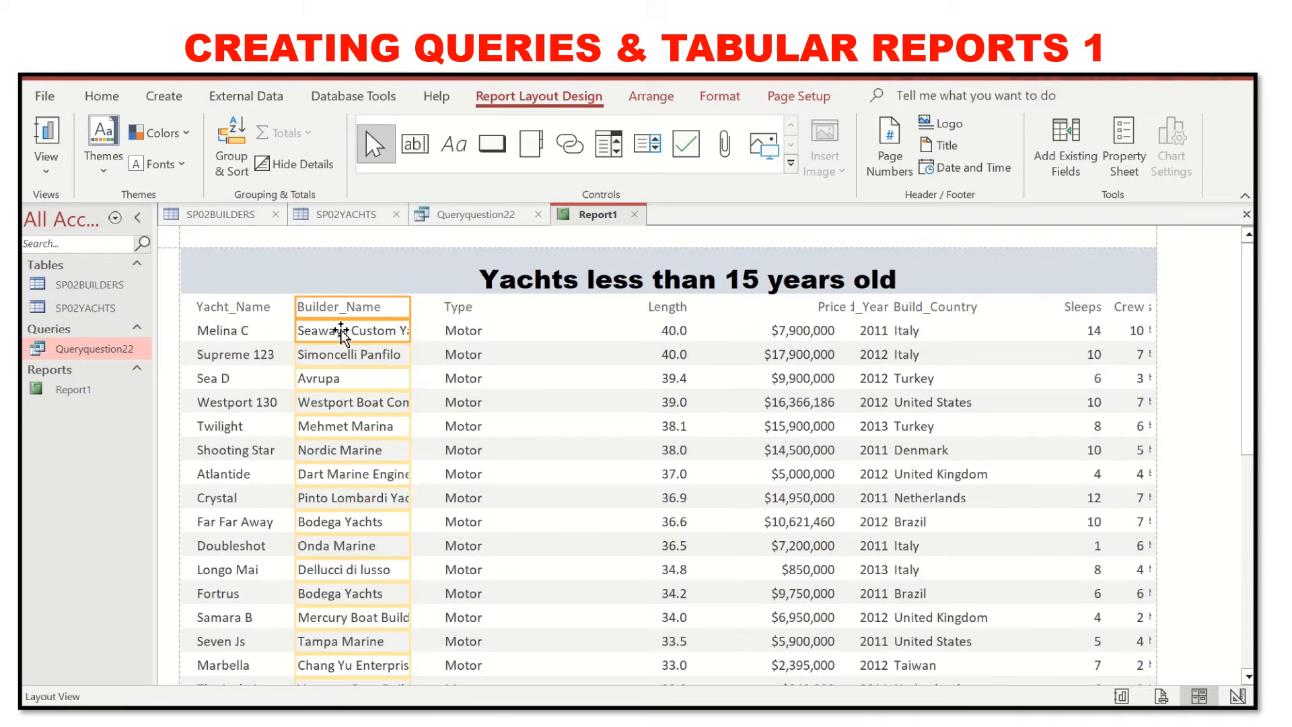
left_click_drag(410, 307, 439, 303)
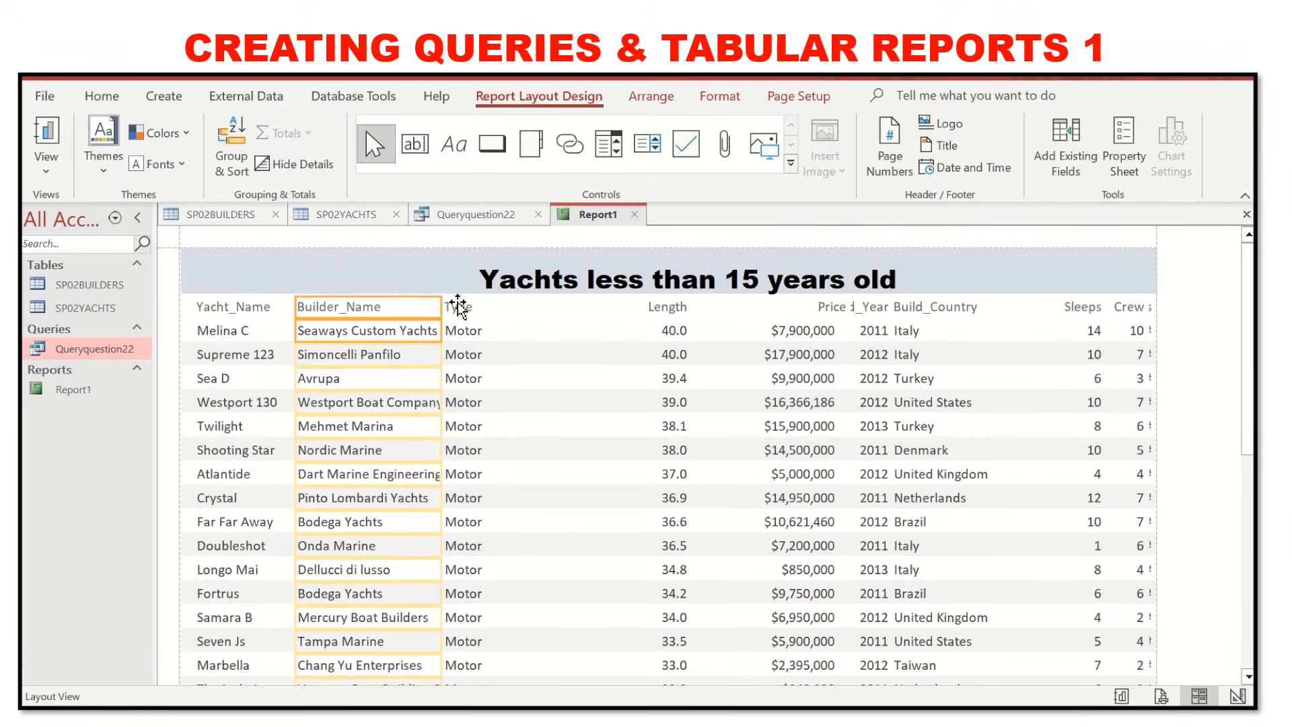
Narrow the Type heading and values and shift the column away from Builder_Name to leave a gap.
left_click(459, 307)
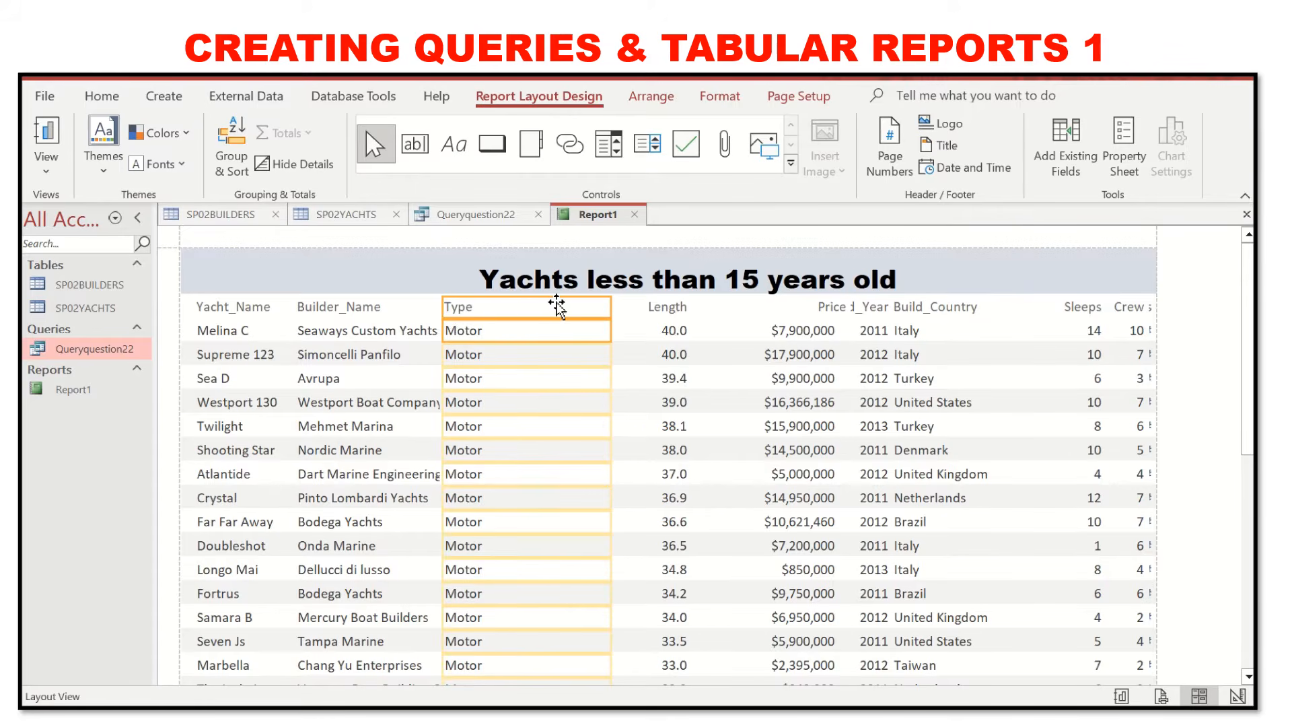
left_click_drag(609, 307, 508, 297)
key("Right")
key("Right")
key("Right")
key("Right")
key("Right")
key("Right")
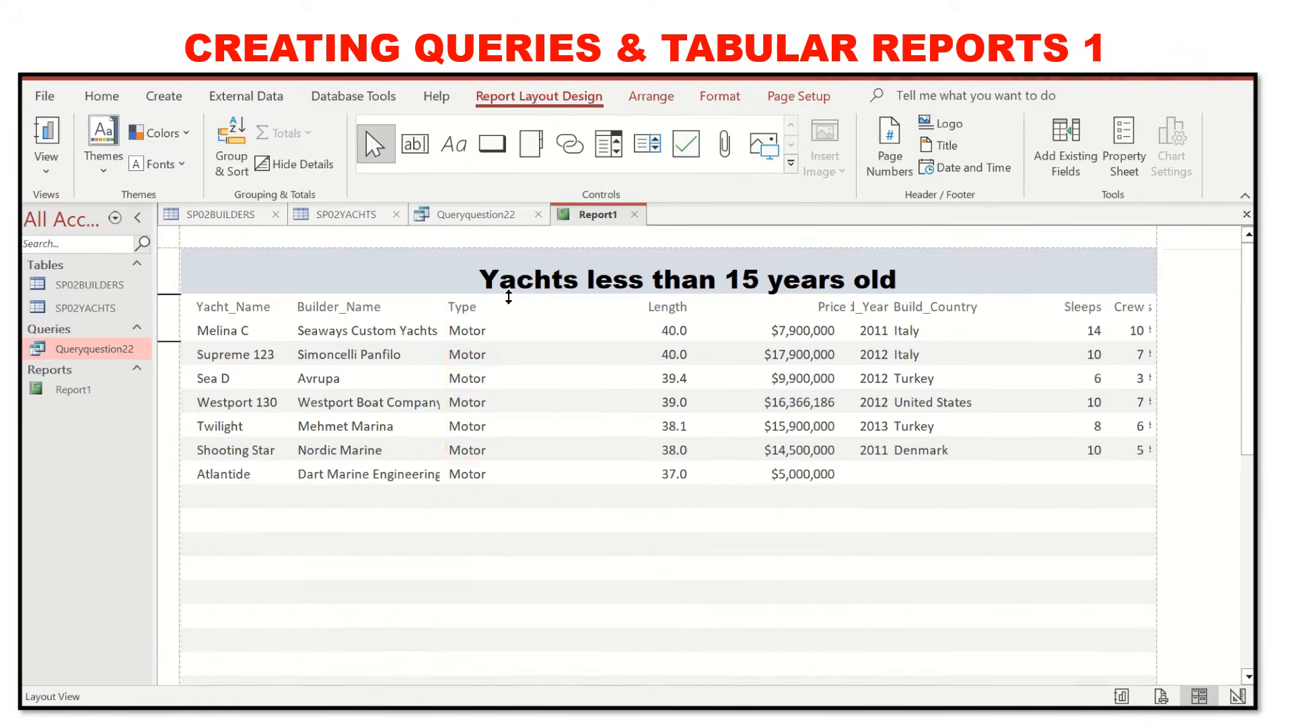
Widen the Builder_Name column slightly so its longest builder names fit in full.
left_click(381, 311)
left_click(388, 330)
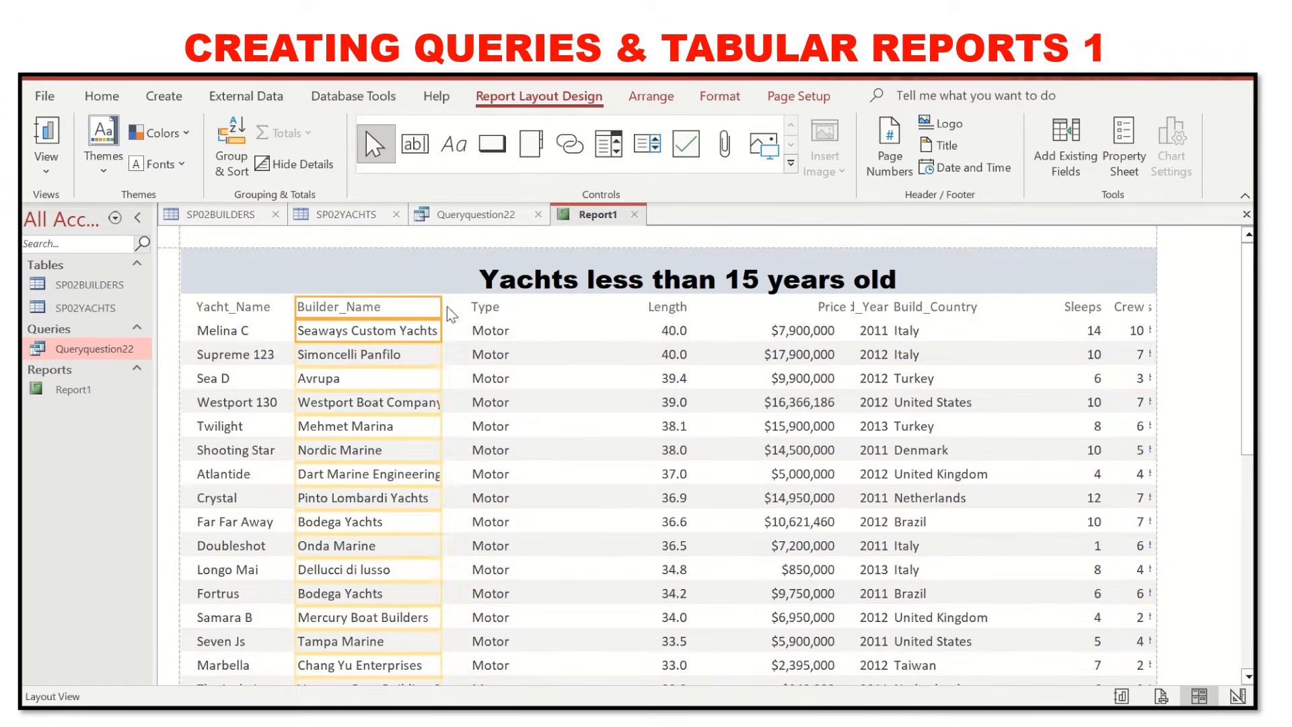
left_click_drag(447, 305, 460, 310)
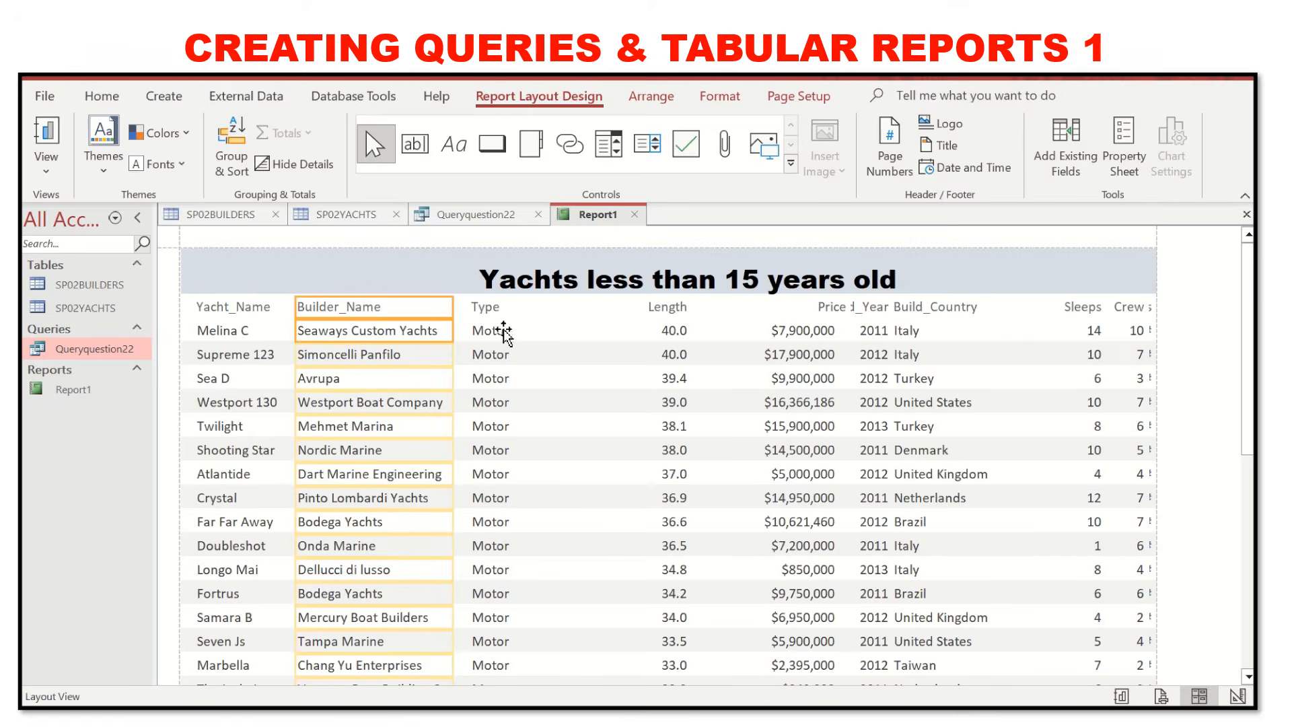
Check the field order required by question 22 and move the Length heading and values directly beside Type.
key("alt+Tab")
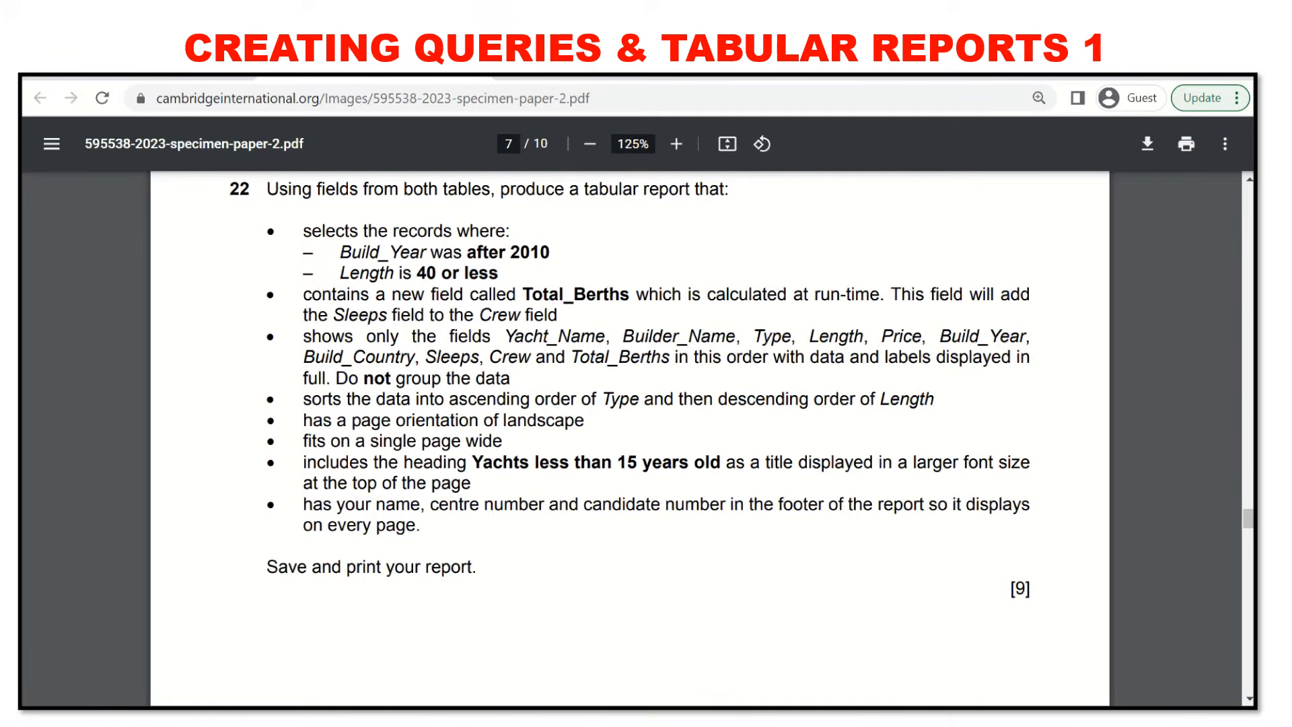
key("alt+Tab")
left_click(666, 308)
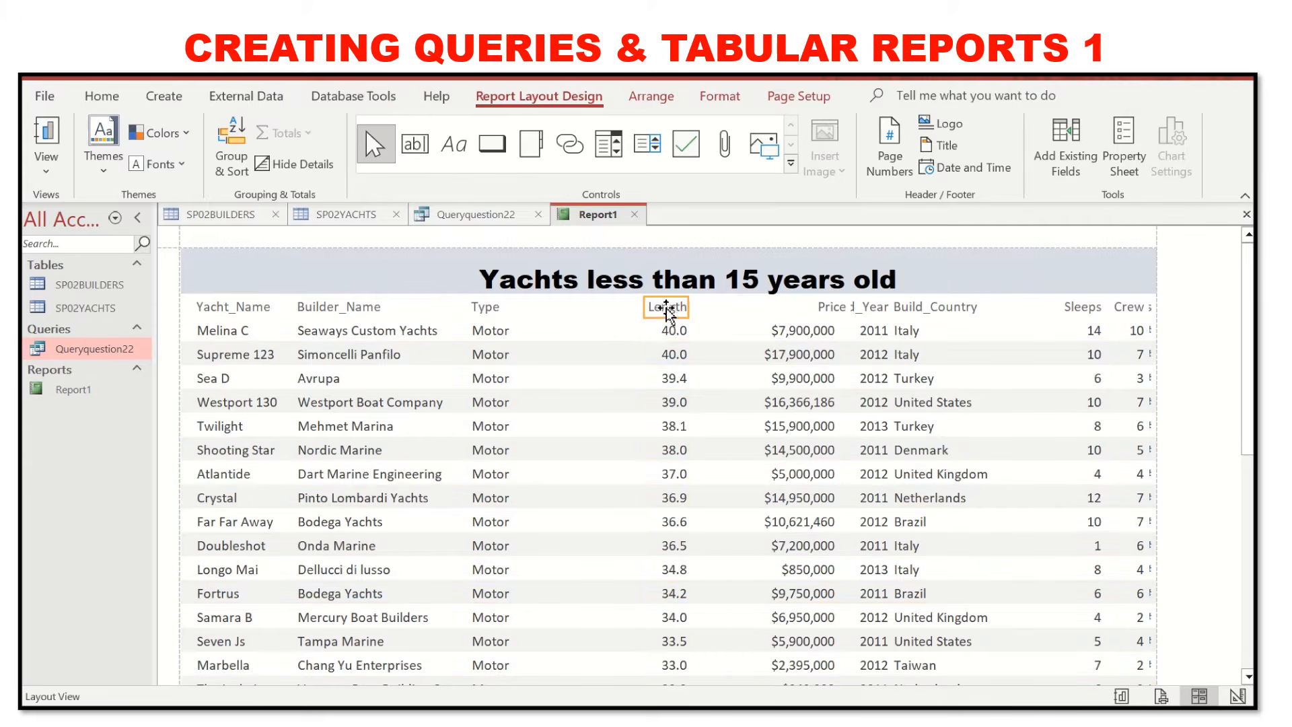
left_click(674, 327, "shift")
key("Left")
key("Left")
key("Left")
key("Left")
key("Left")
key("Left")
key("Left")
key("Left")
key("Left")
key("Left")
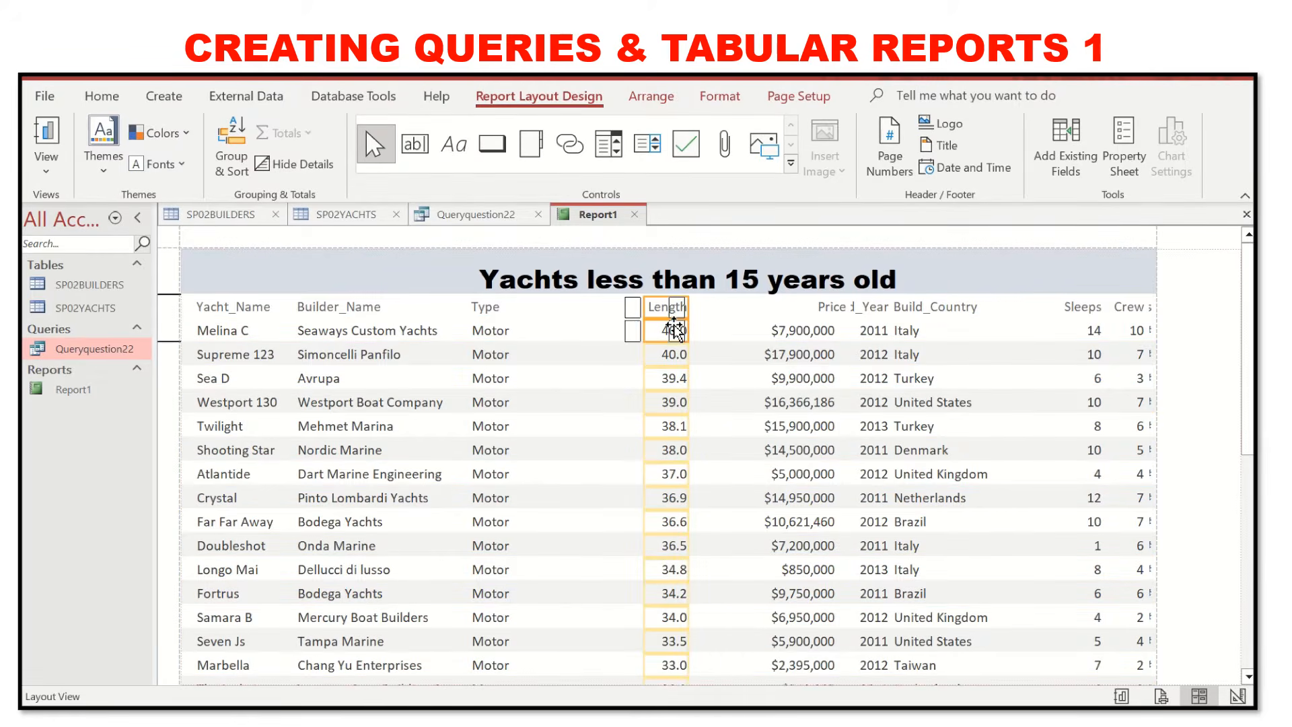
key("Left")
key("Left")
key("Left")
key("Left")
key("Left")
key("Left")
key("Left")
key("Left")
key("Left")
key("Left")
key("Left")
key("Left")
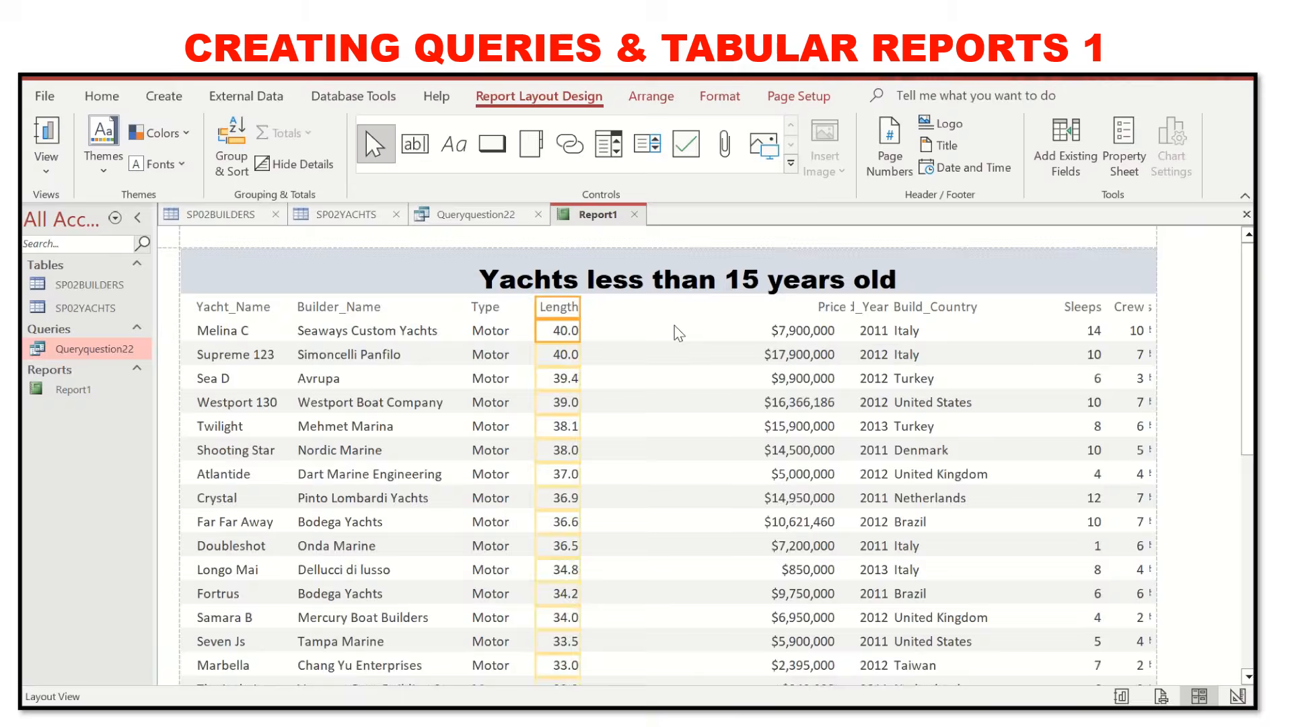
Move the Price heading and values closer to the Length column and widen them slightly.
left_click(817, 308)
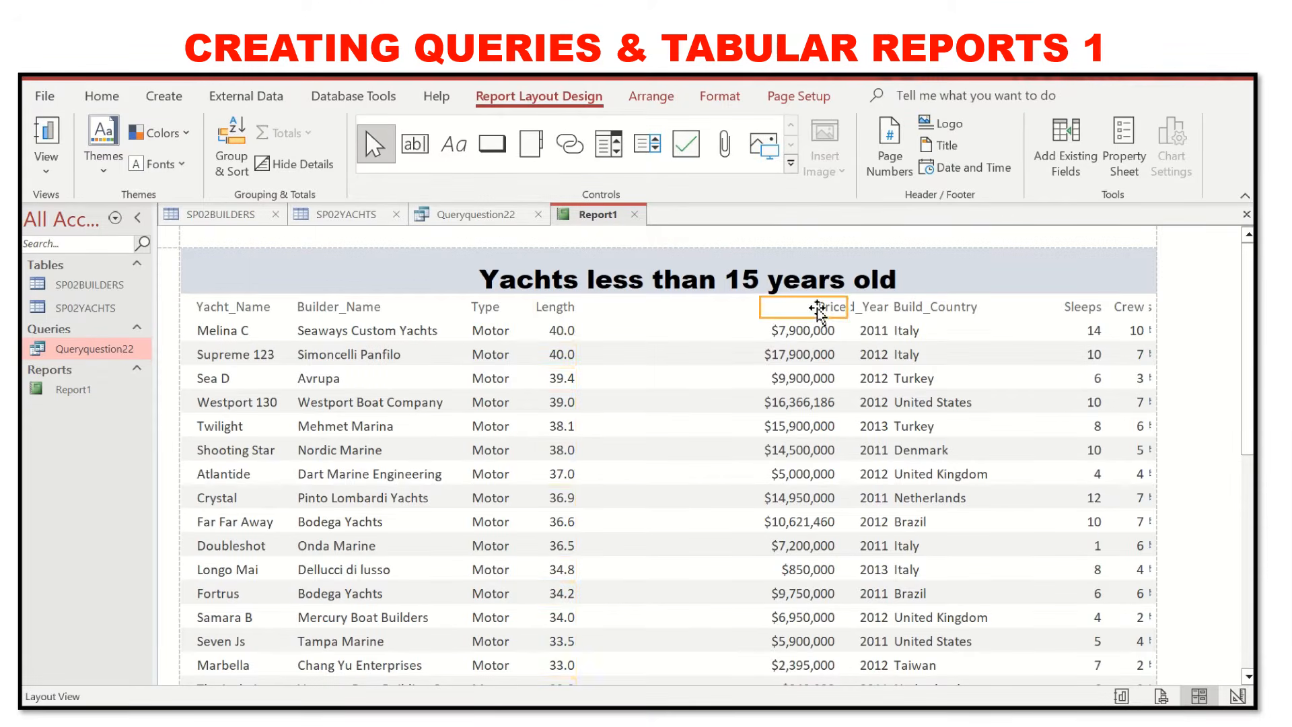
left_click(801, 327, "shift")
key("Left")
key("Left")
key("Left")
key("Left")
key("Left")
key("Left")
key("Left")
key("Left")
key("Left")
key("Left")
key("Left")
key("Left")
key("Left")
key("Left")
key("Left")
key("Left")
key("Left")
key("Left")
key("Left")
key("Left")
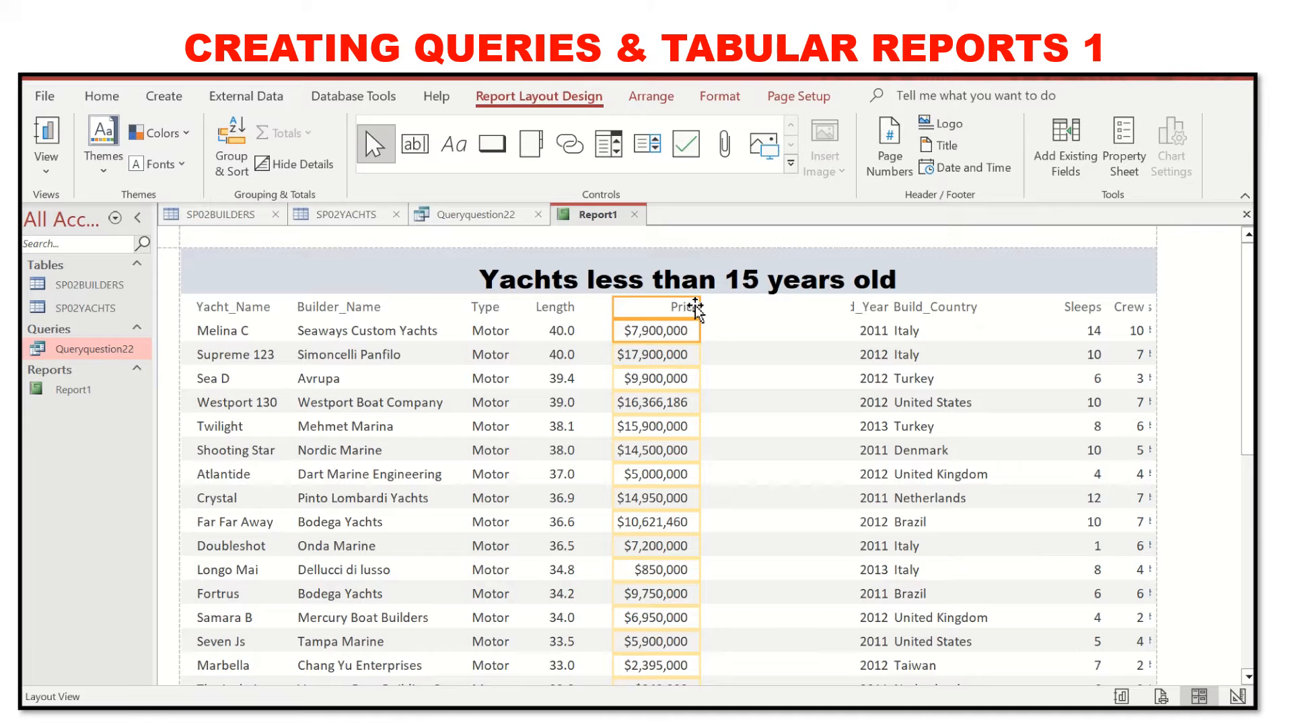
left_click(688, 308)
left_click(667, 333, "shift")
left_click_drag(700, 305, 719, 305)
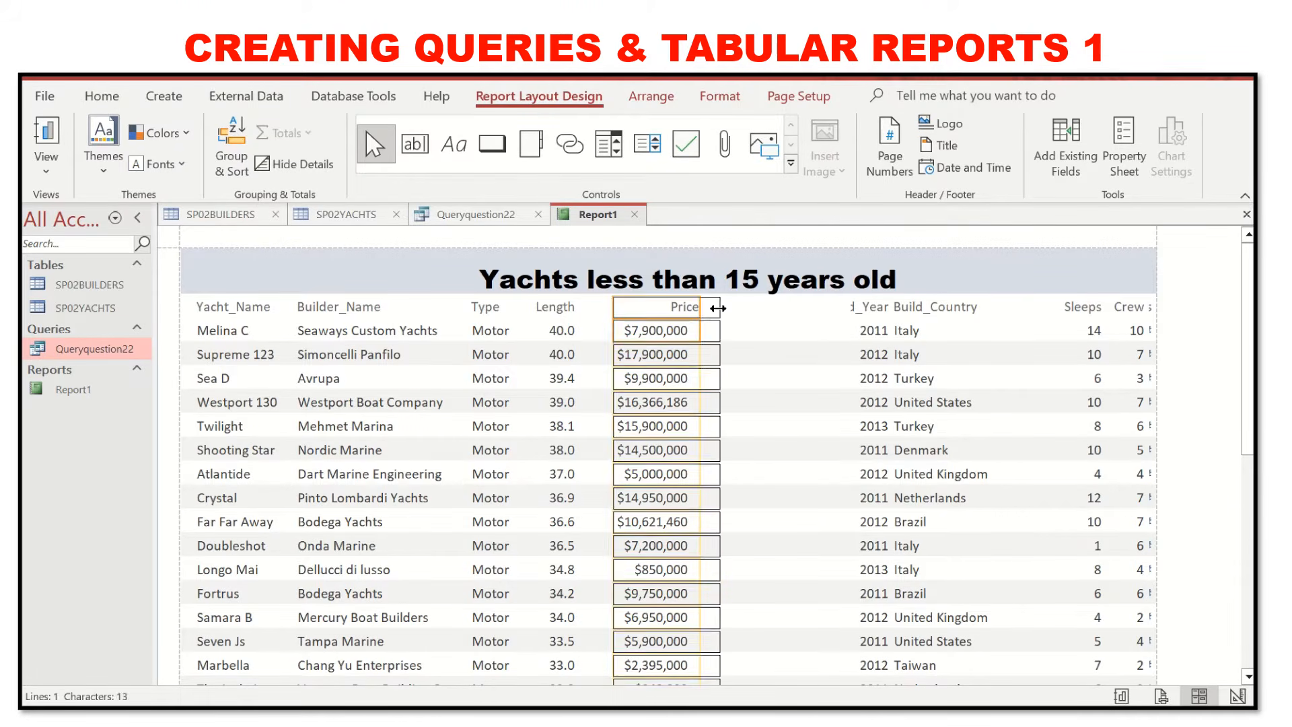
Move the Build_Year heading and values closer to Price and widen them to fit the full heading.
left_click(861, 309)
left_click(862, 330, "shift")
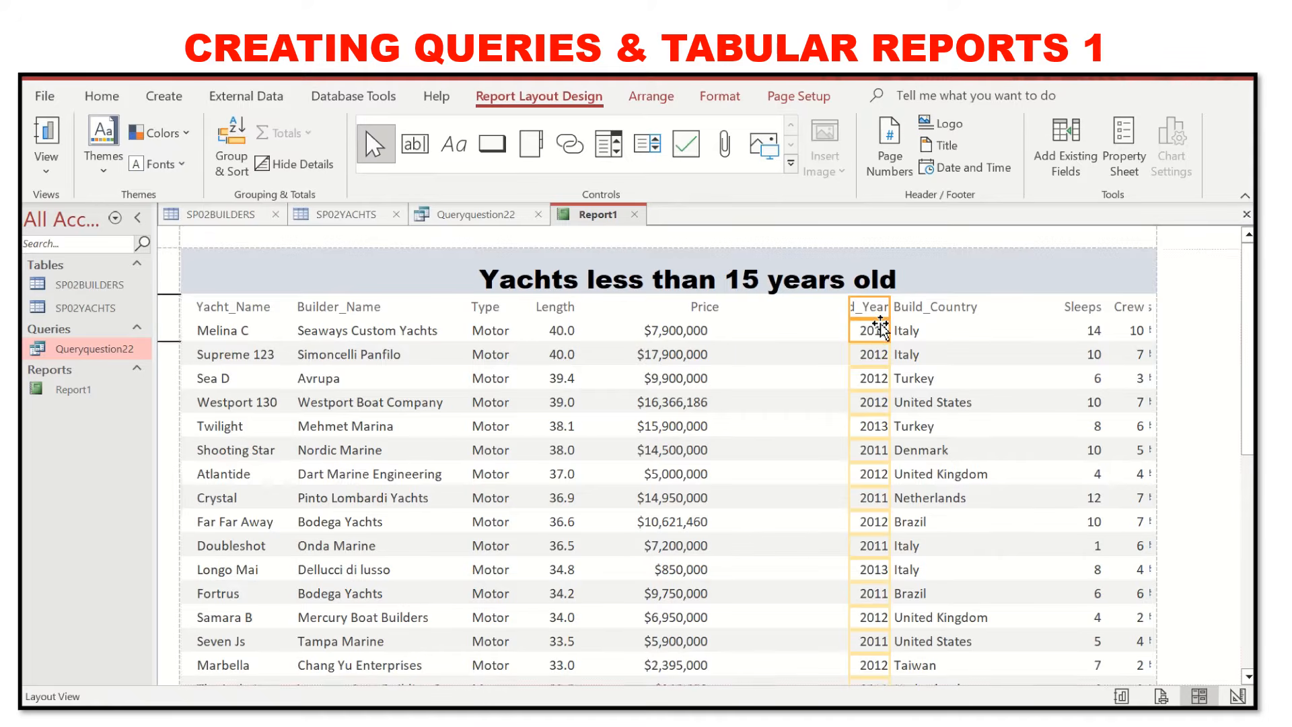
key("Left")
key("Left")
key("Left")
key("Left")
key("Left")
key("Left")
key("Left")
key("Left")
key("Left")
key("Left")
key("Left")
key("Left")
key("Left")
key("Left")
key("Left")
key("Left")
key("Left")
key("Left")
key("Left")
key("Left")
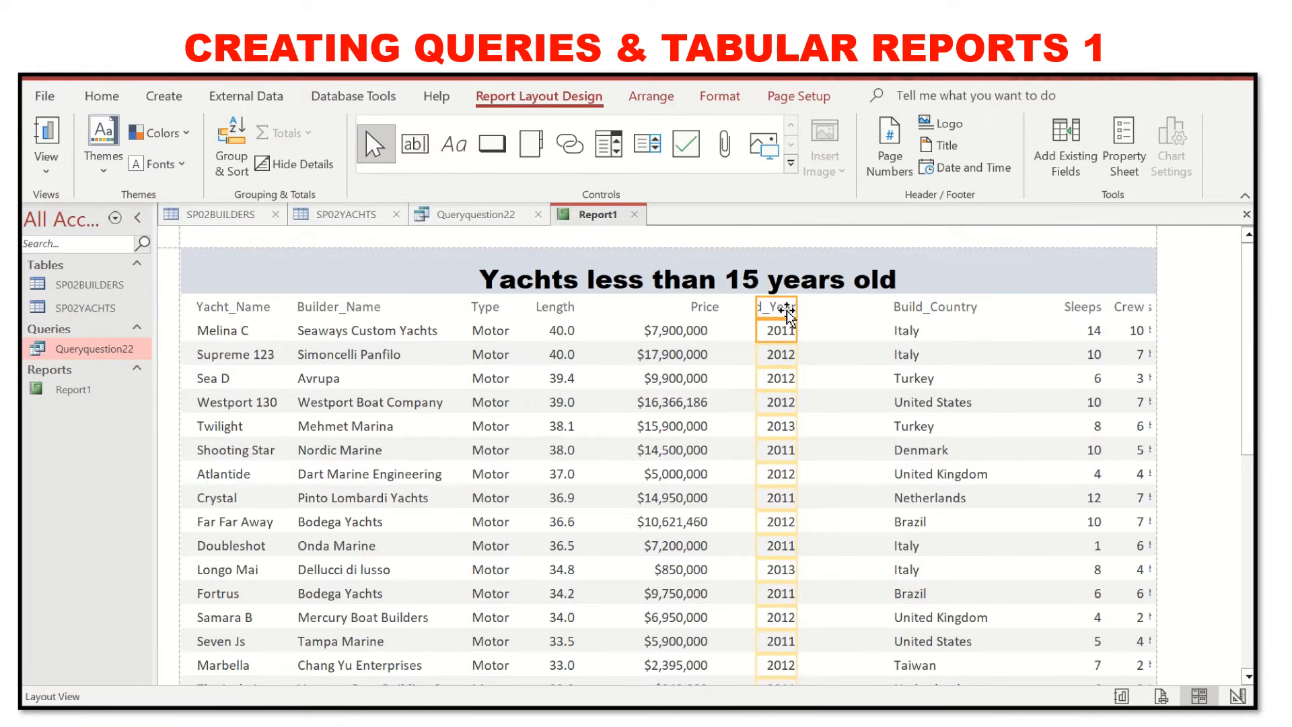
left_click_drag(787, 310, 823, 310)
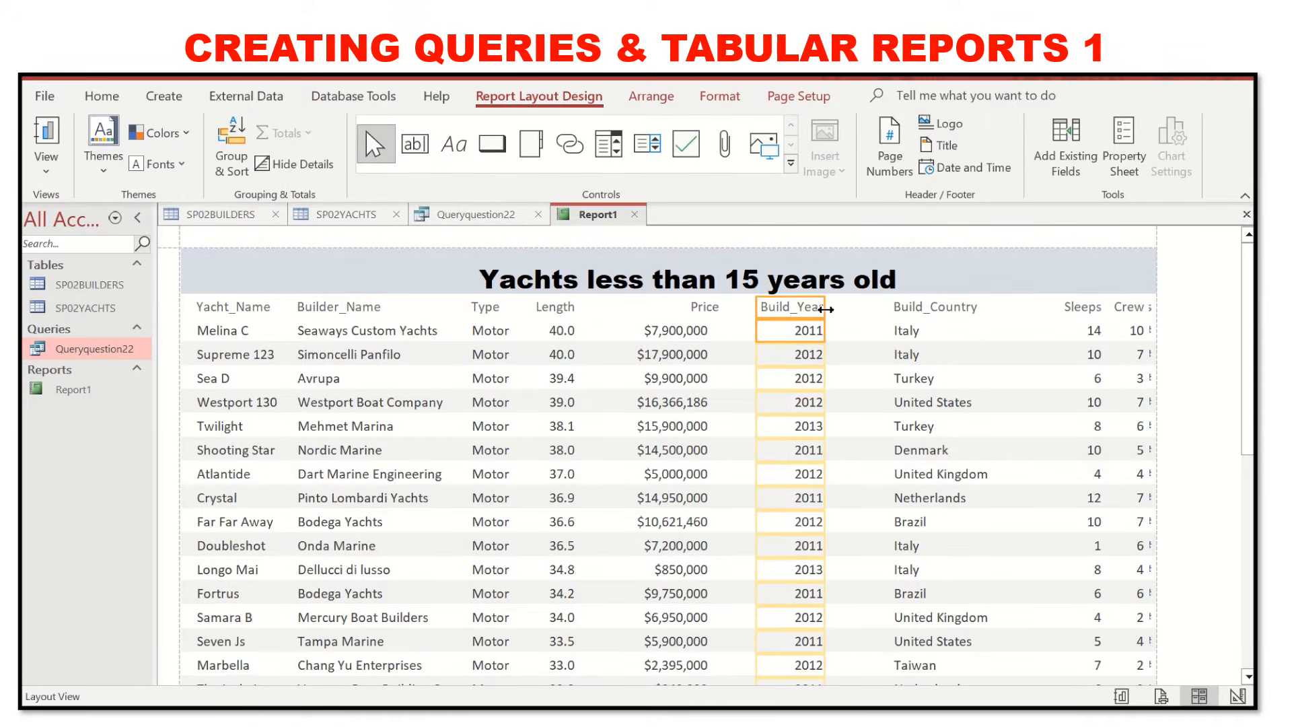
key("Left")
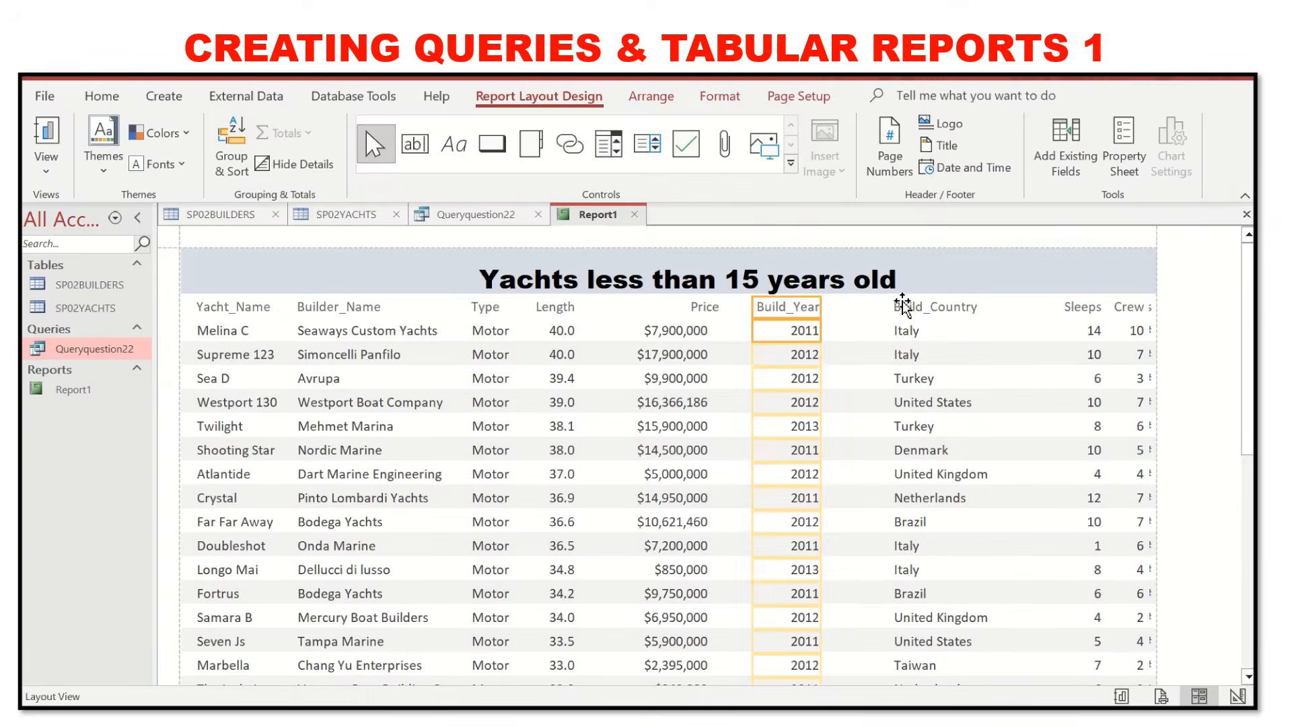
Move the Build_Country heading and values closer to Build_Year and narrow them to free space before Sleeps.
left_click(909, 308)
left_click(916, 331, "shift")
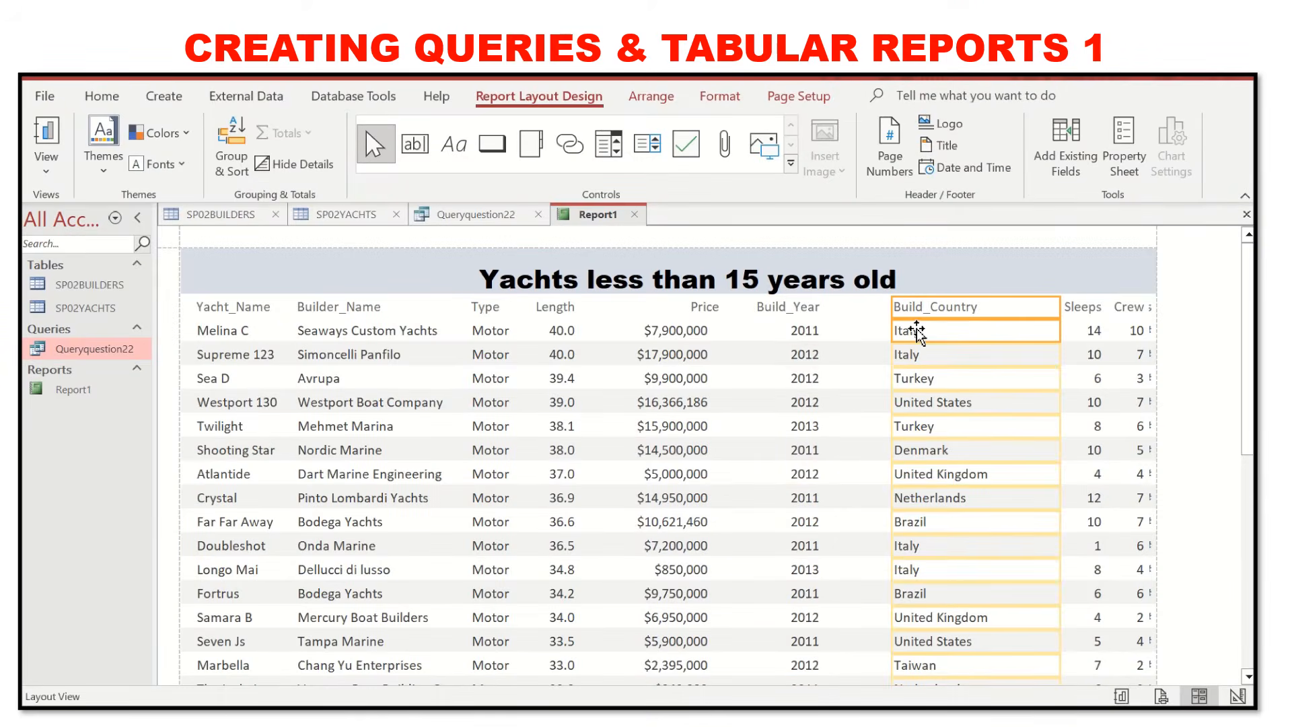
key("Left")
key("Left")
key("Left")
key("Left")
key("Left")
key("Left")
key("Left")
key("Left")
key("Left")
key("Left")
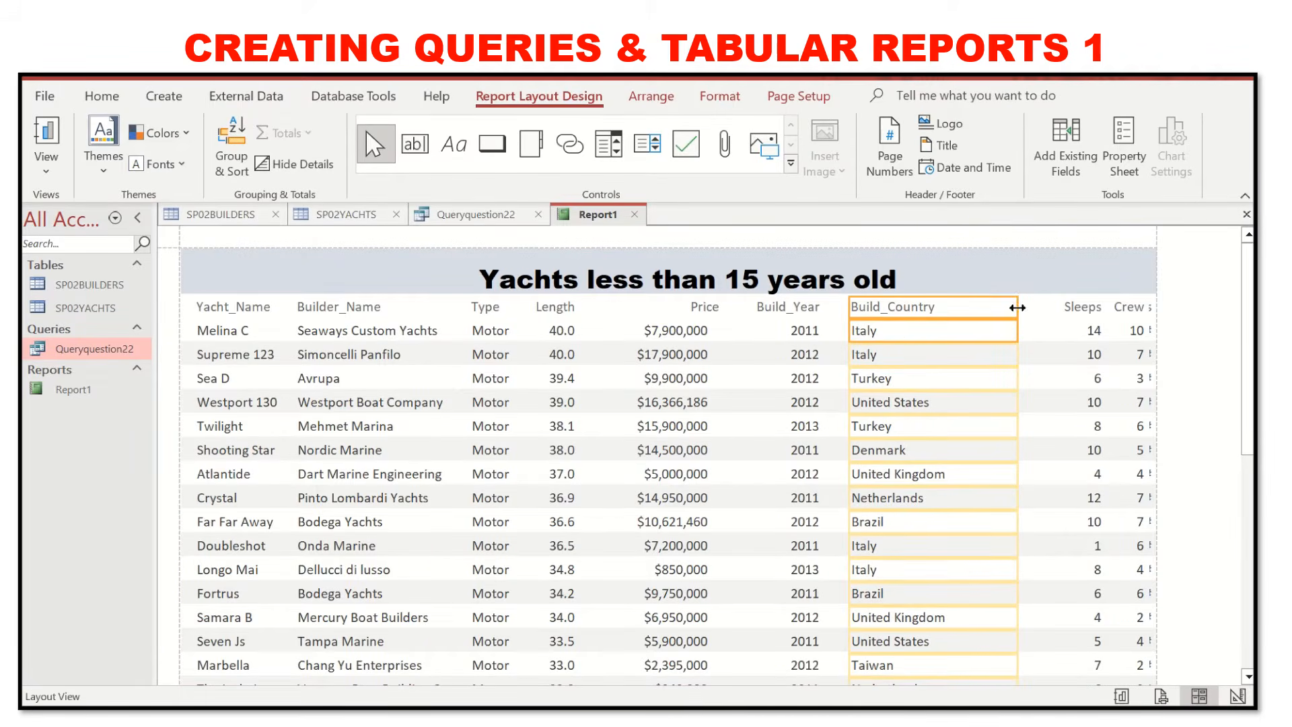
left_click_drag(1018, 307, 971, 306)
Shift the Price heading and values further towards the Length column to close the gap.
left_click(816, 308)
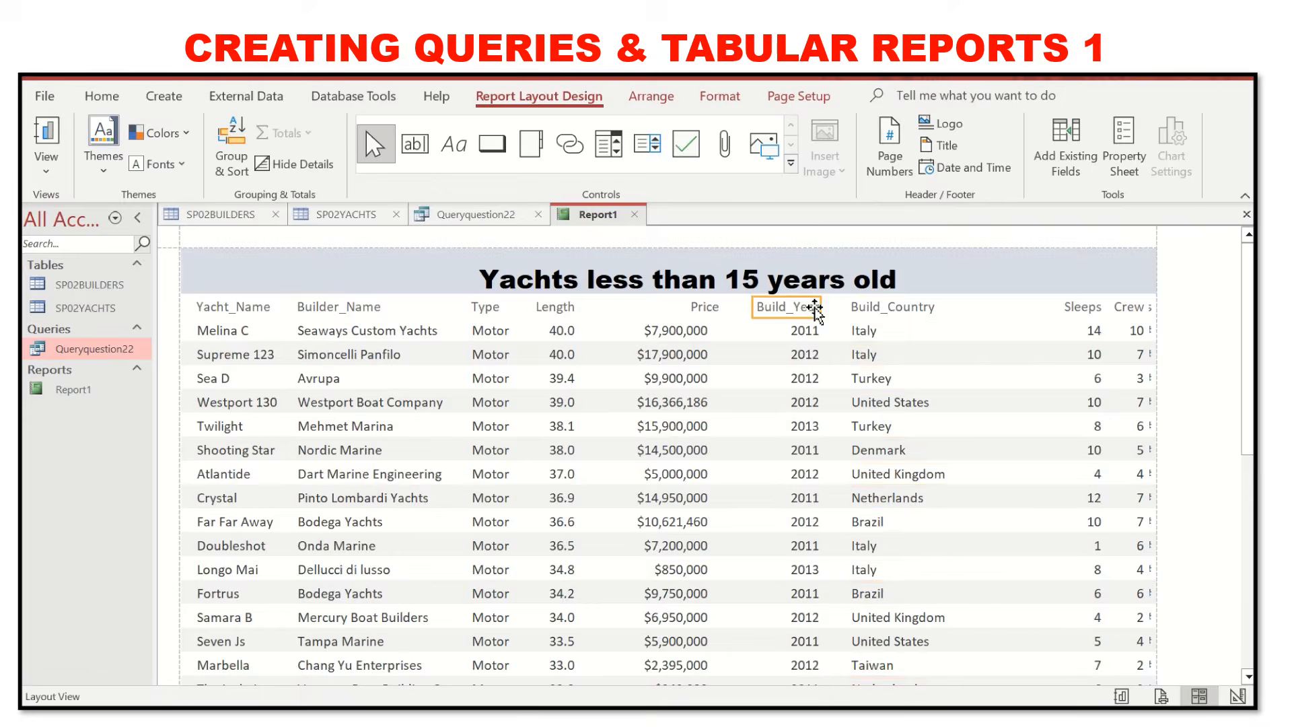
left_click(673, 308)
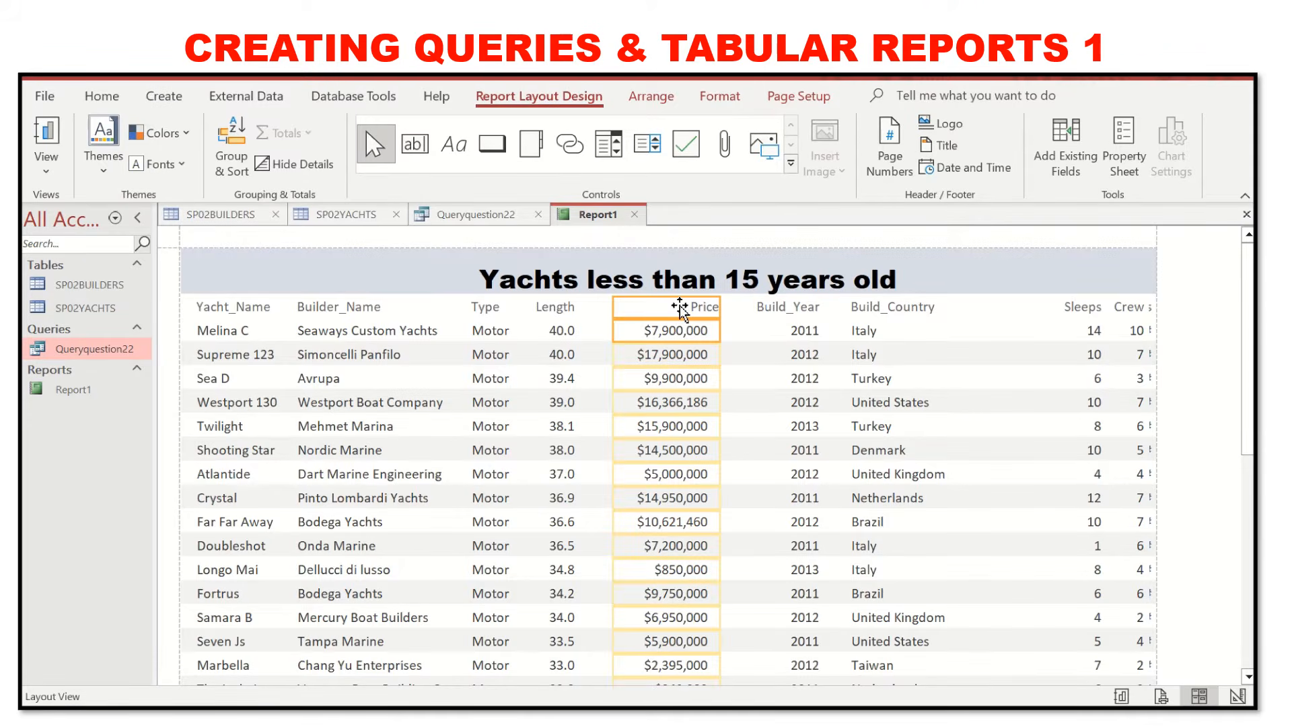
key("Left")
key("Left")
key("Left")
key("Left")
key("Left")
key("Left")
key("Left")
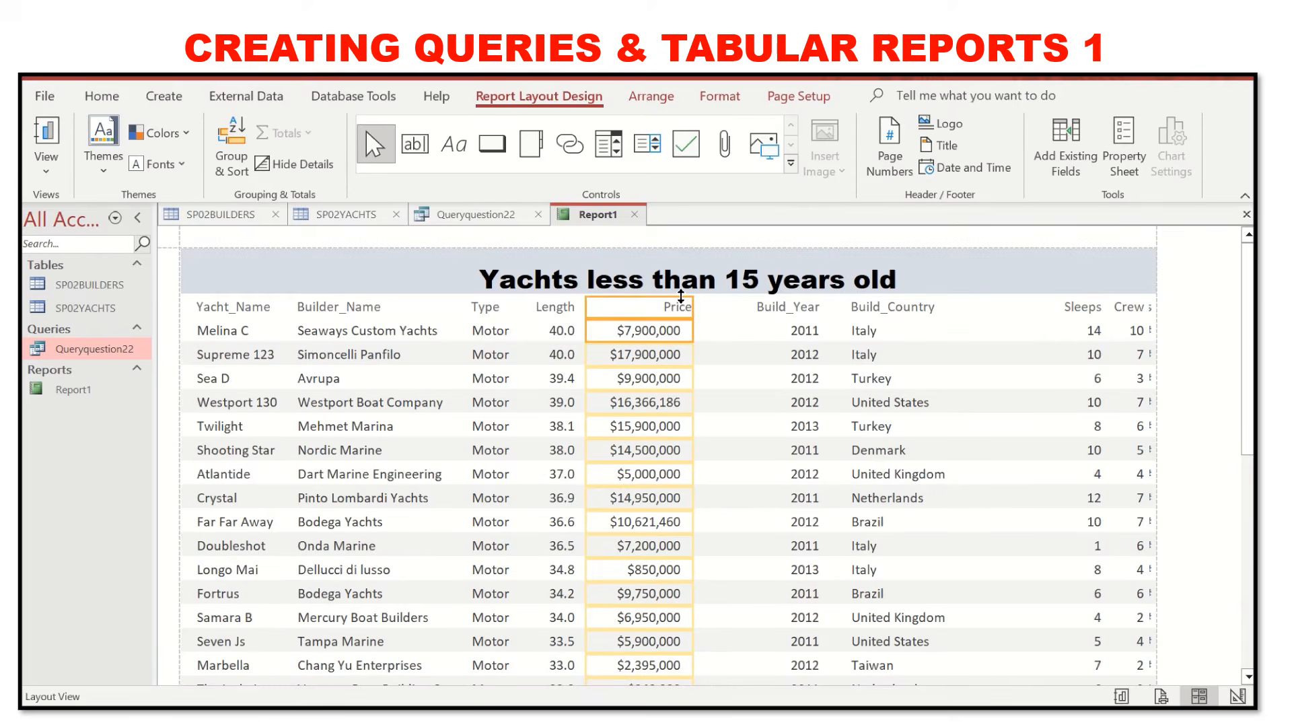
Move the Build_Year heading and values closer to the Price column, leaving a small gap between them.
left_click(801, 322)
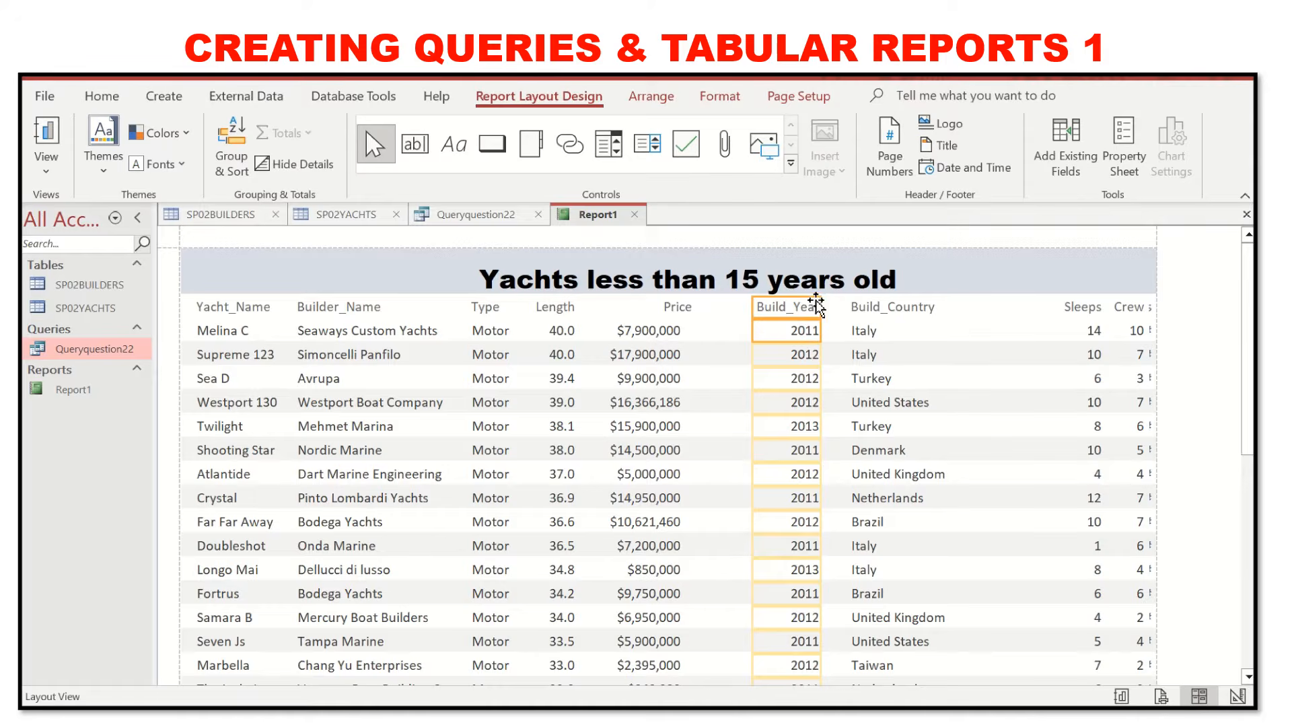
key("Left")
key("Left")
key("Left")
key("Left")
key("Left")
key("Left")
key("Left")
key("Left")
key("Left")
key("Left")
key("Left")
key("Left")
key("Left")
key("Left")
key("Left")
key("Left")
key("Left")
key("Left")
key("Left")
key("Right")
key("Right")
key("Right")
key("Right")
key("Right")
key("Right")
key("Right")
key("Right")
key("Right")
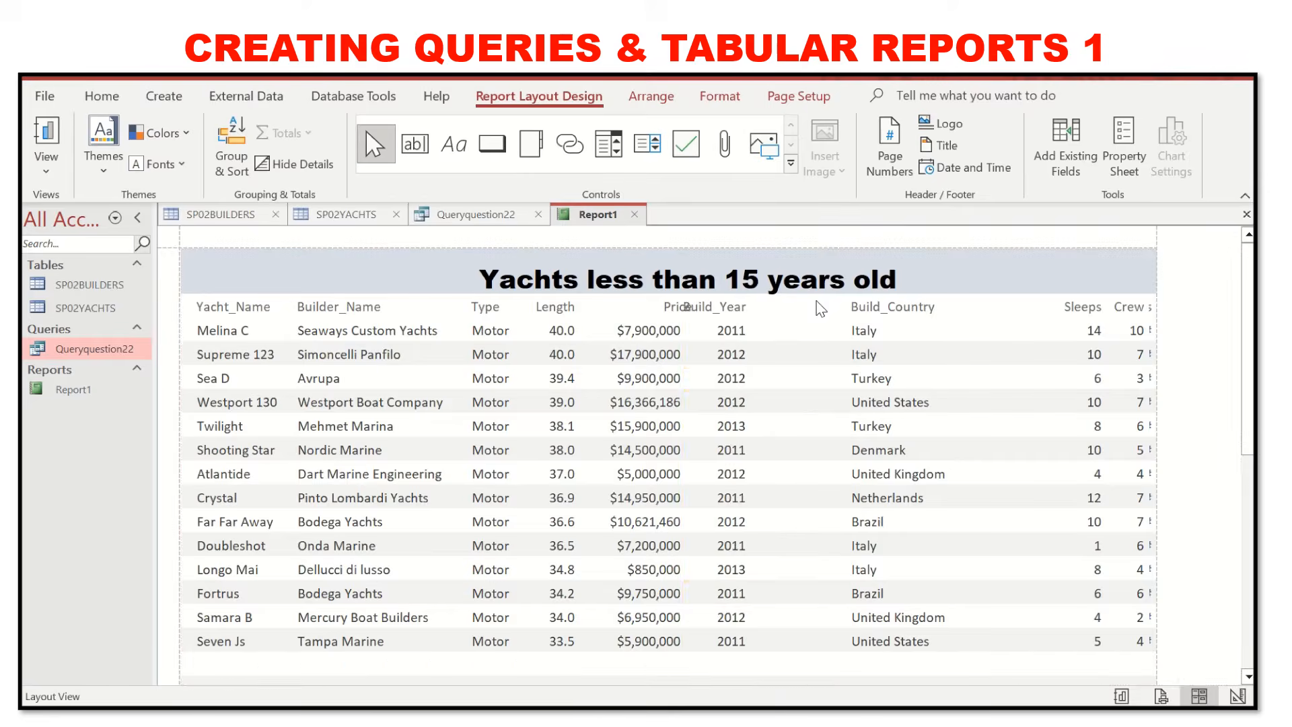
Shift the Build_Country heading and values towards the Build_Year column to close the gap.
left_click(856, 311)
left_click(856, 331, "shift")
key("Left")
key("Left")
key("Left")
key("Left")
key("Left")
key("Left")
key("Left")
key("Left")
key("Left")
key("Left")
key("Left")
key("Left")
key("Left")
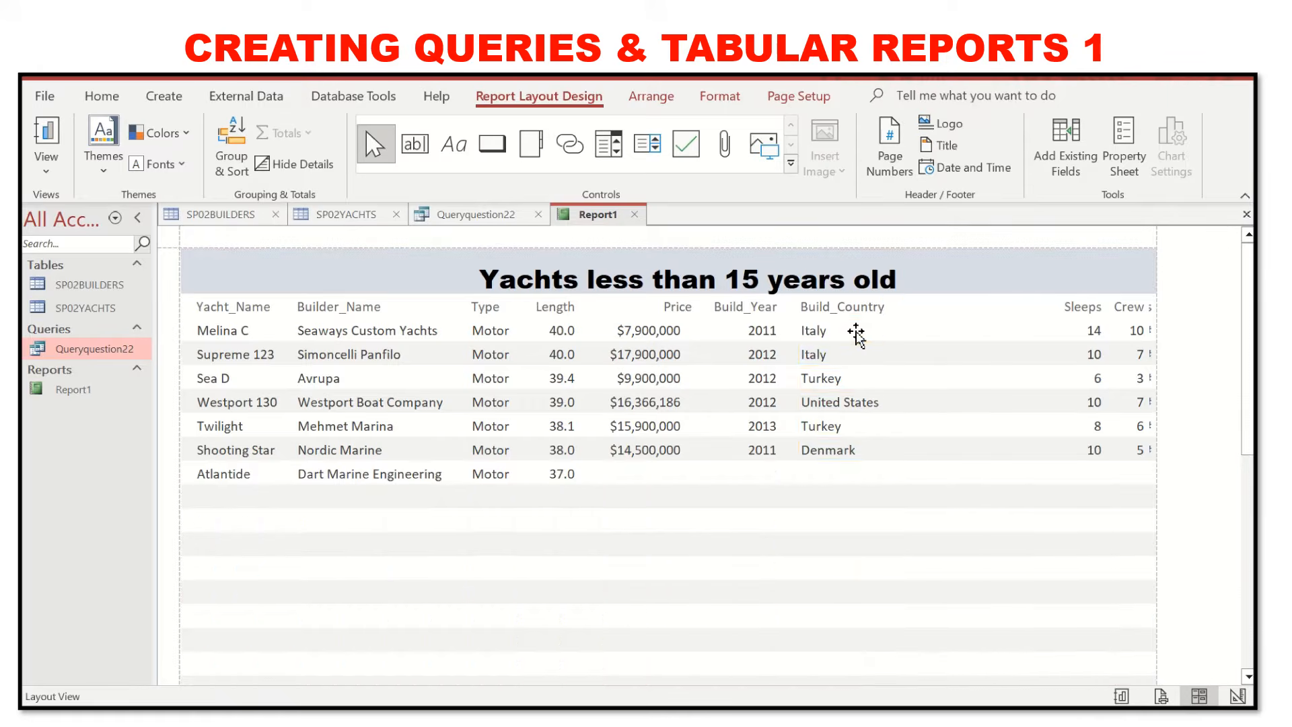
Move the Sleeps heading and values closer to the Build_Country column.
left_click(1083, 309)
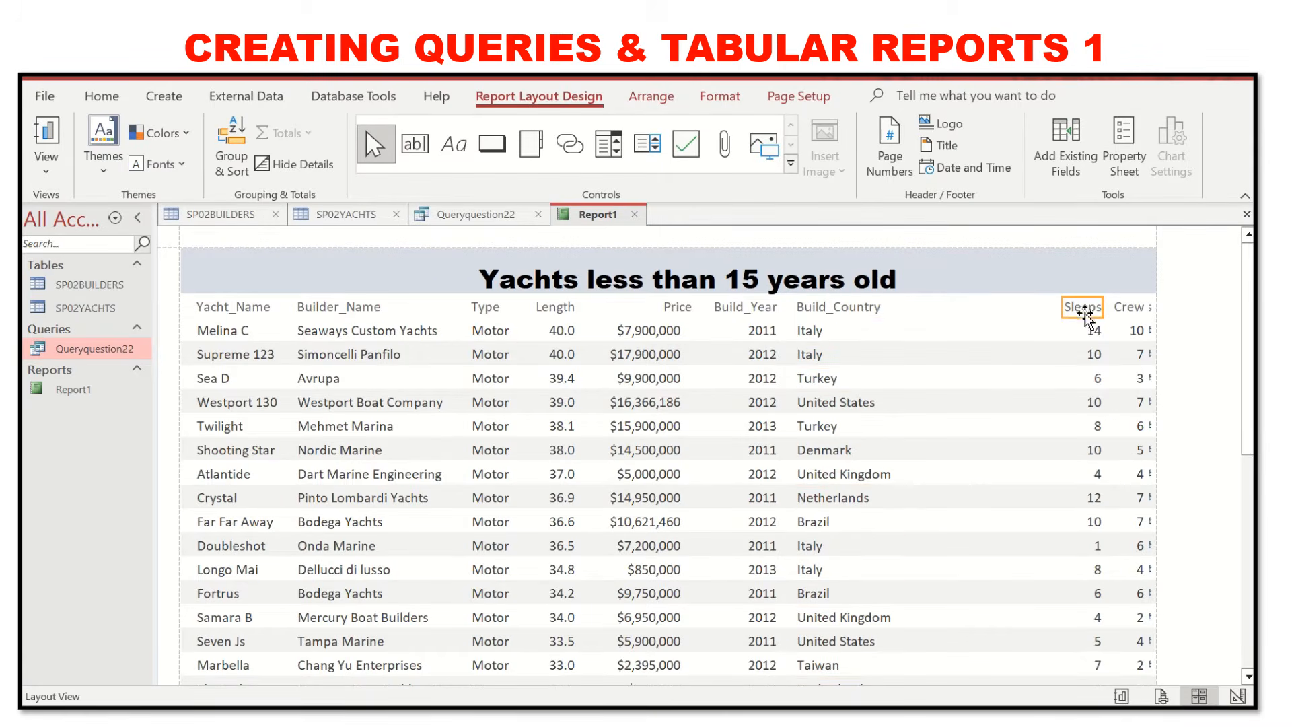
left_click(1087, 331, "shift")
key("Left")
key("Left")
key("Left")
key("Left")
key("Left")
key("Left")
key("Left")
key("Left")
key("Left")
key("Left")
key("Left")
key("Left")
key("Left")
key("Left")
key("Left")
key("Left")
key("Left")
key("Left")
key("Left")
key("Left")
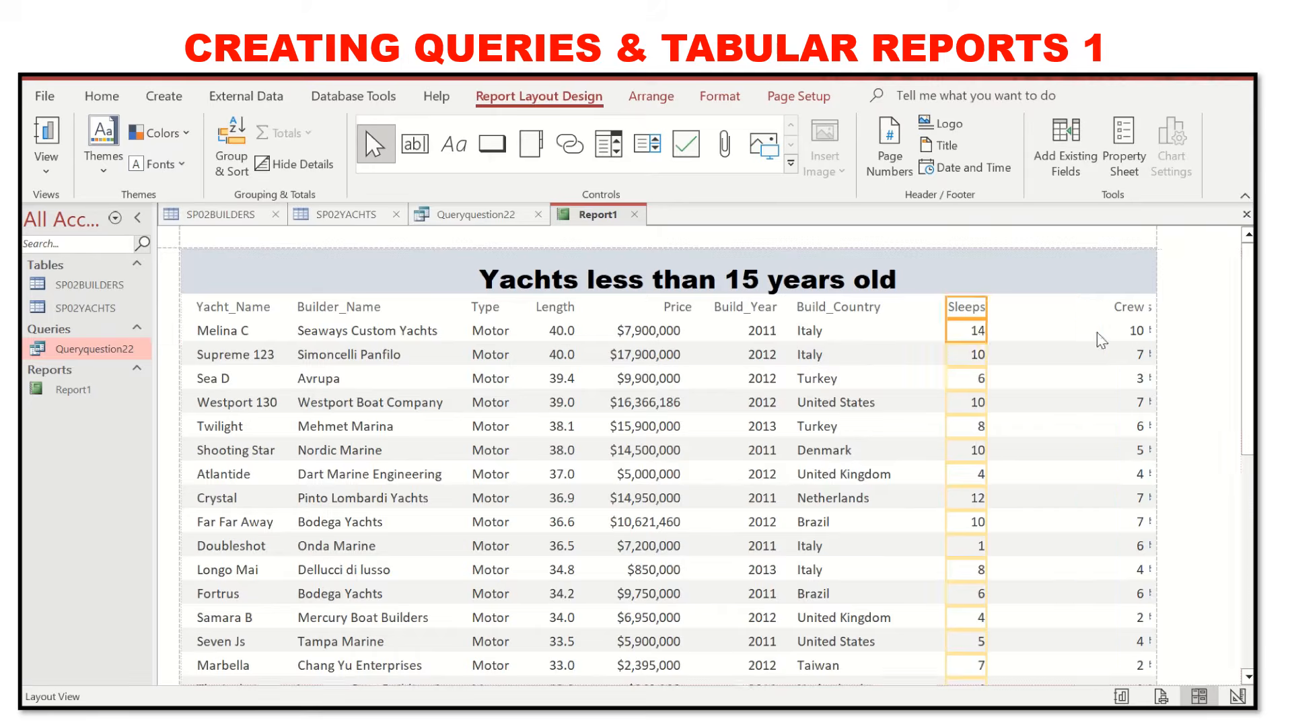
Move the Crew heading and values closer to the Sleeps column, freeing space for Total_Berths.
left_click(1117, 306)
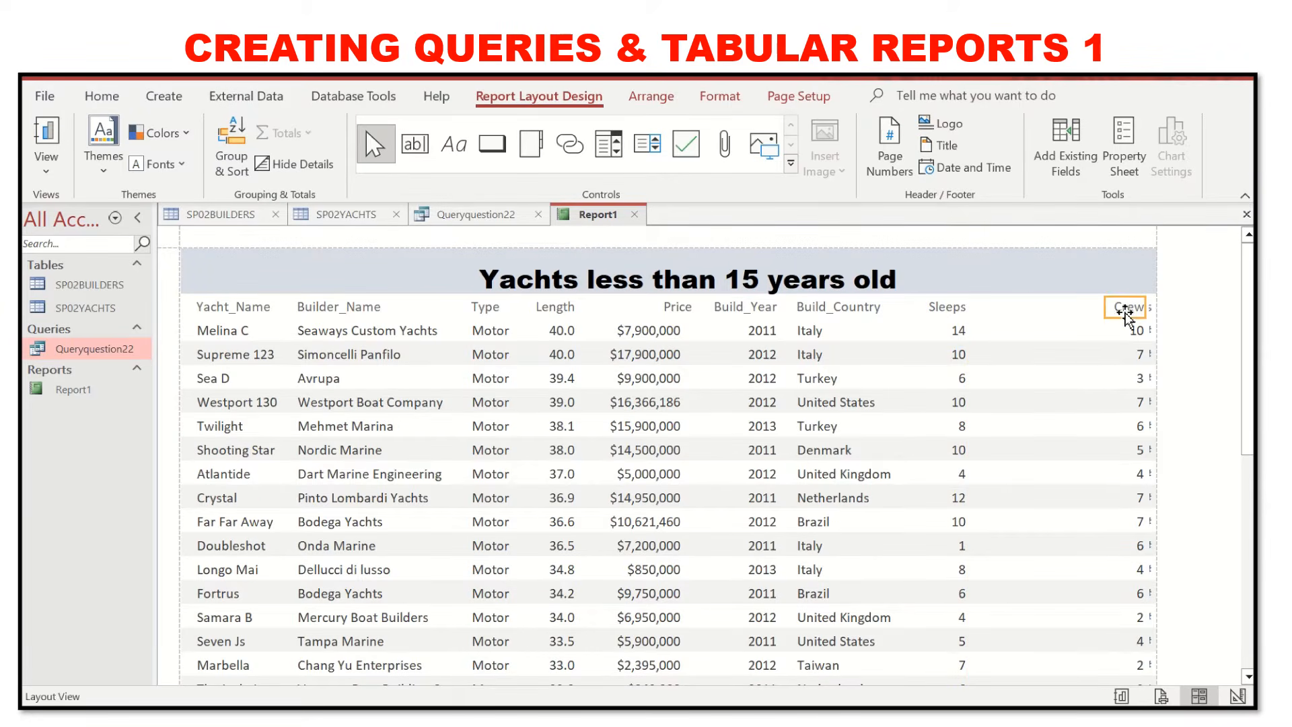
left_click(1123, 330, "shift")
key("Left")
key("Left")
key("Left")
key("Left")
key("Left")
key("Left")
key("Left")
key("Left")
key("Left")
key("Left")
key("Left")
key("Left")
key("Left")
key("Left")
key("Left")
key("Left")
key("Left")
key("Left")
key("Left")
key("Left")
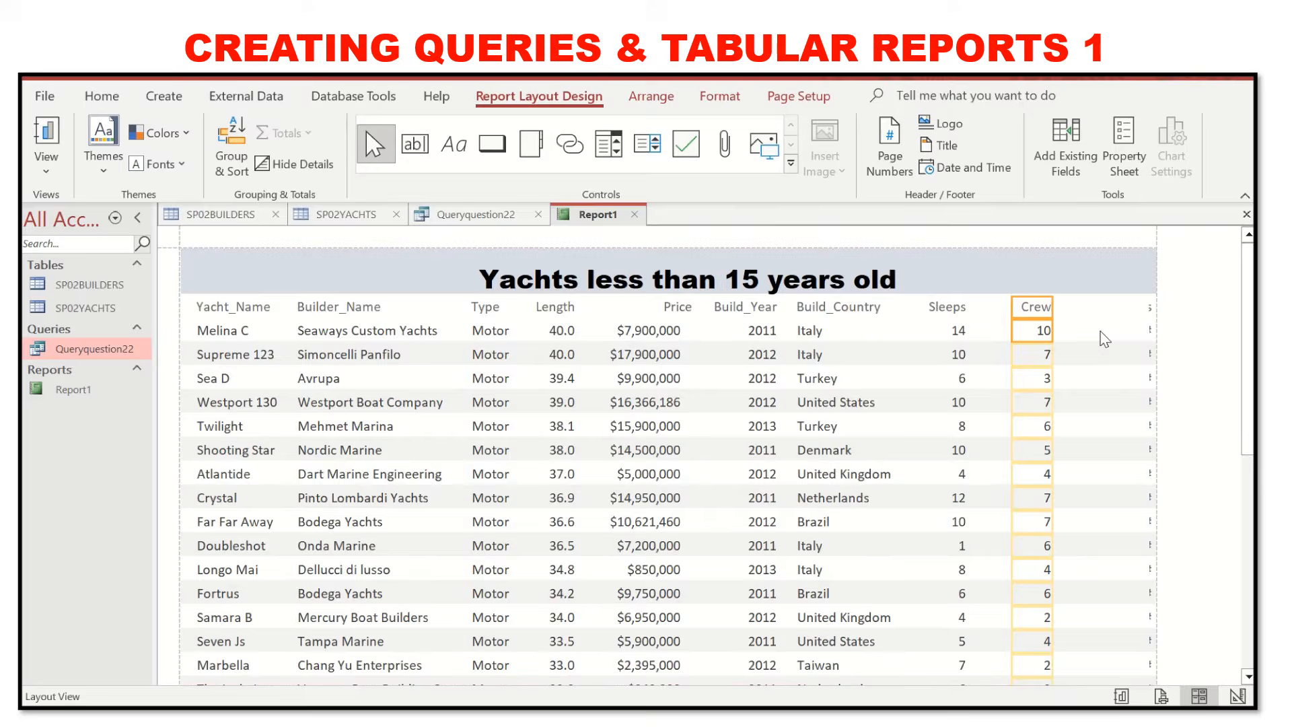
Widen the Total_Berths heading so its full label fits within the page.
left_click(1149, 308)
left_click(1156, 330)
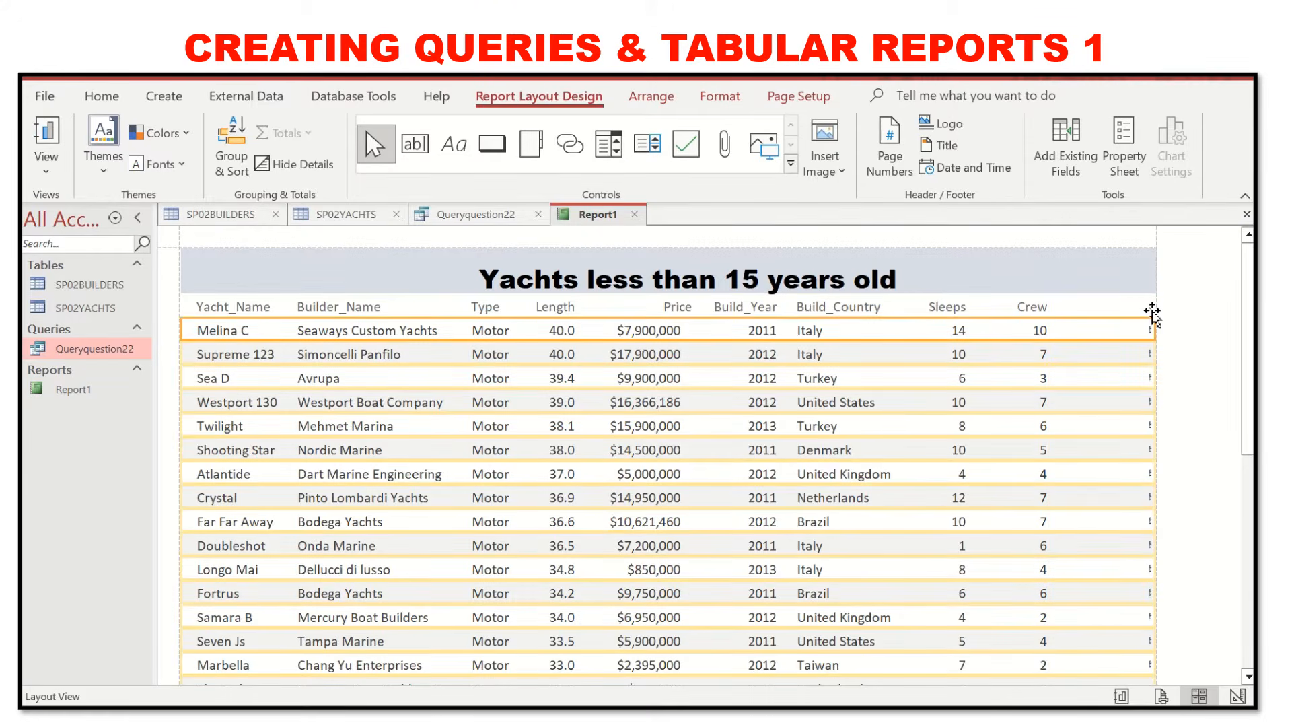
double_click(1152, 310)
left_click(1151, 327)
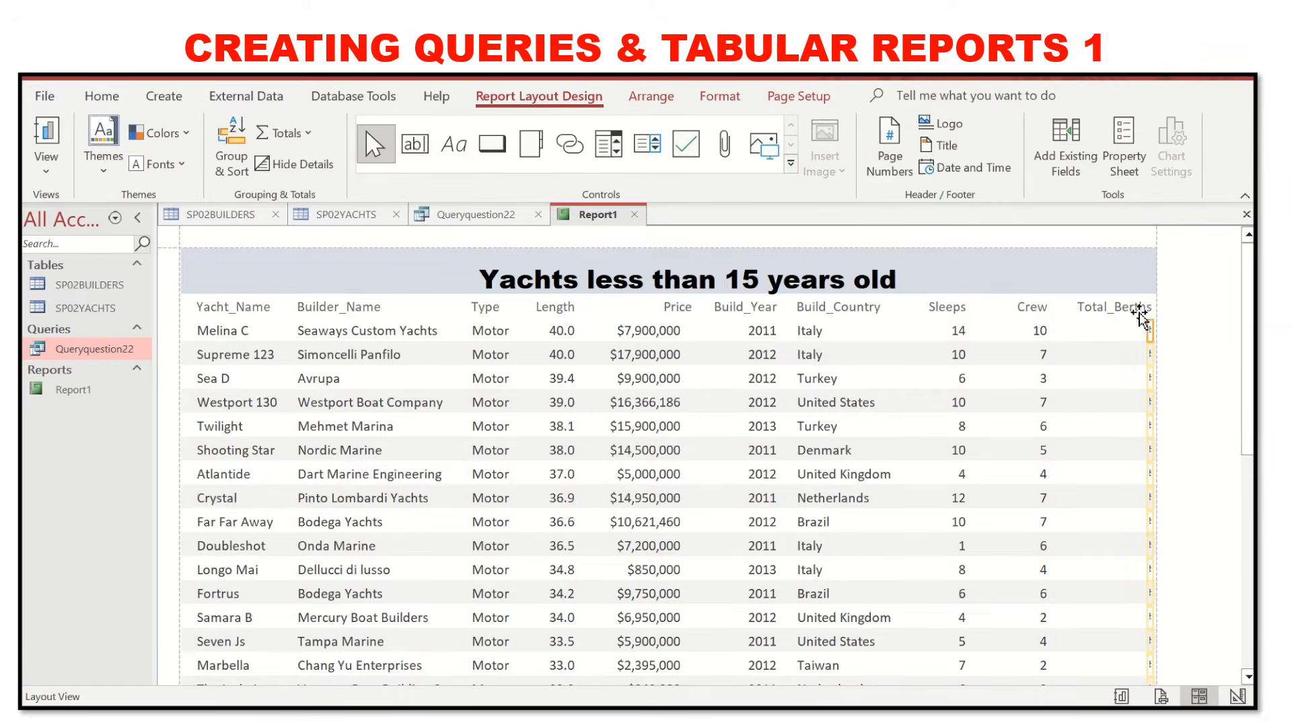
Try to shift the Total_Berths heading and values towards Crew, widen the values and reposition both beside Crew.
left_click(1136, 308, "shift")
left_click_drag(1143, 297, 1050, 307)
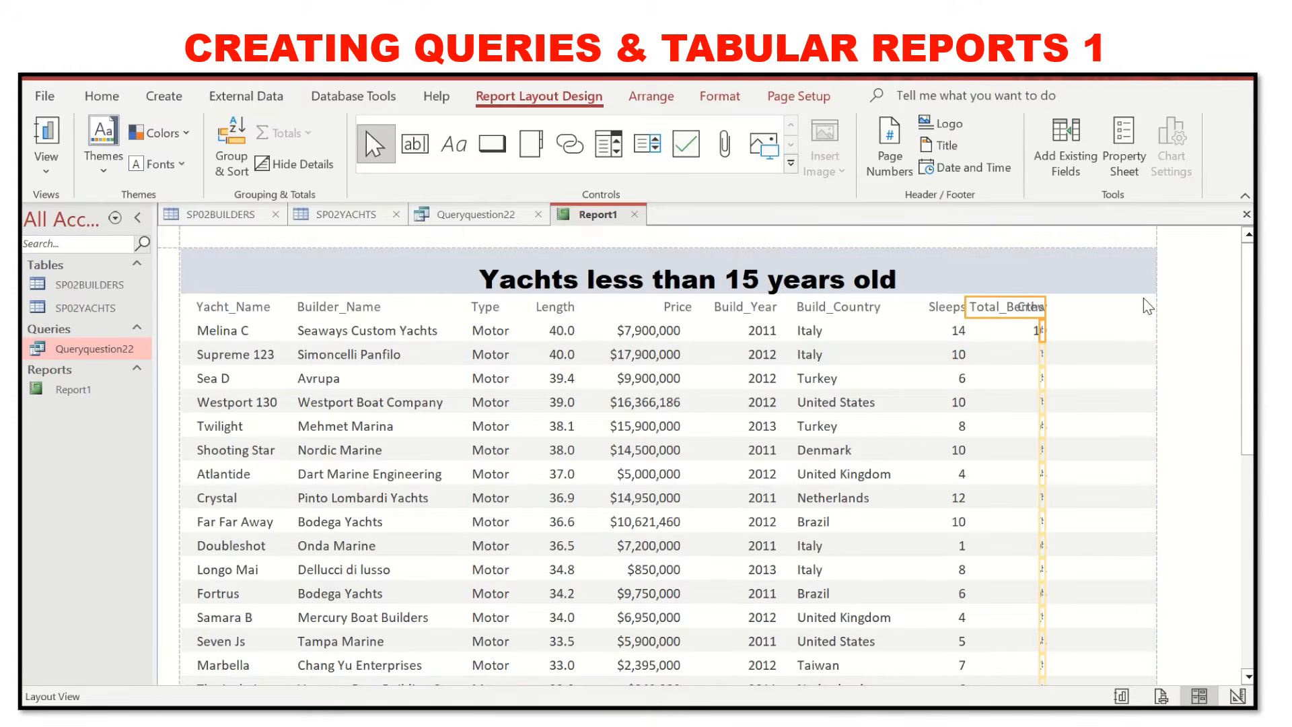
left_click(1042, 331)
left_click_drag(1040, 332, 998, 332)
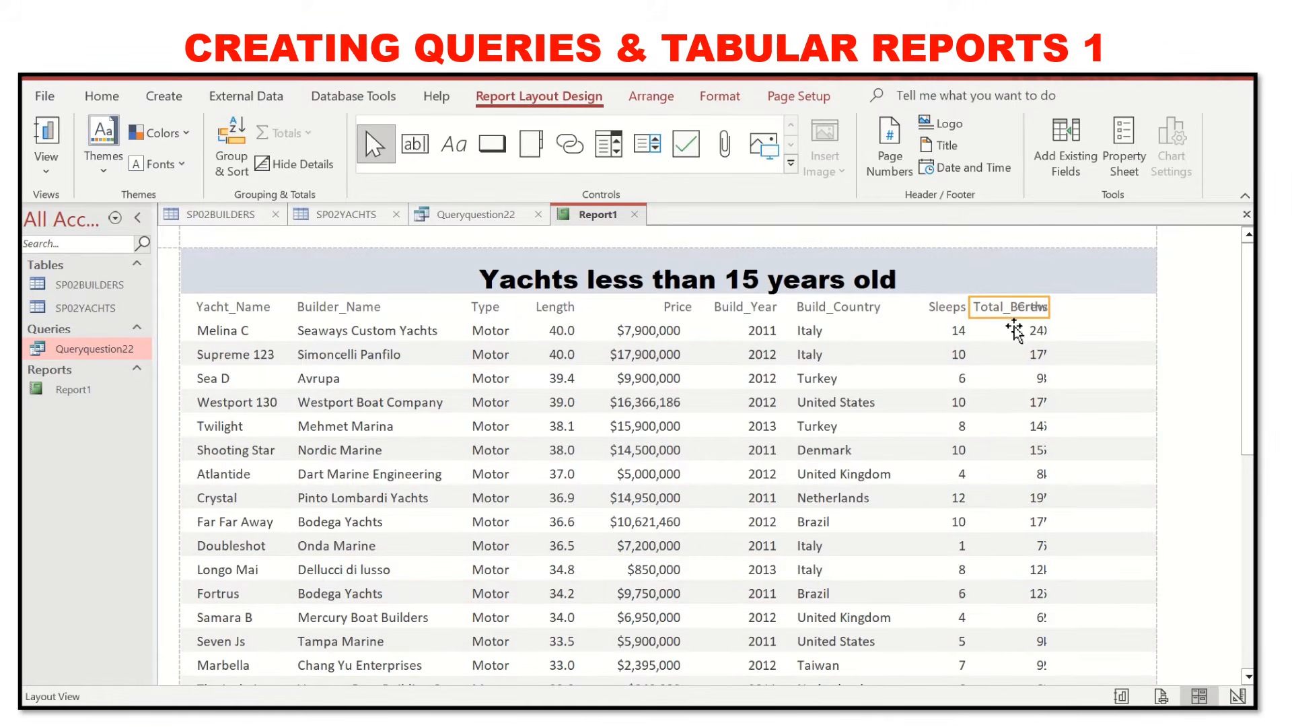
left_click(1080, 358)
left_click(1008, 310)
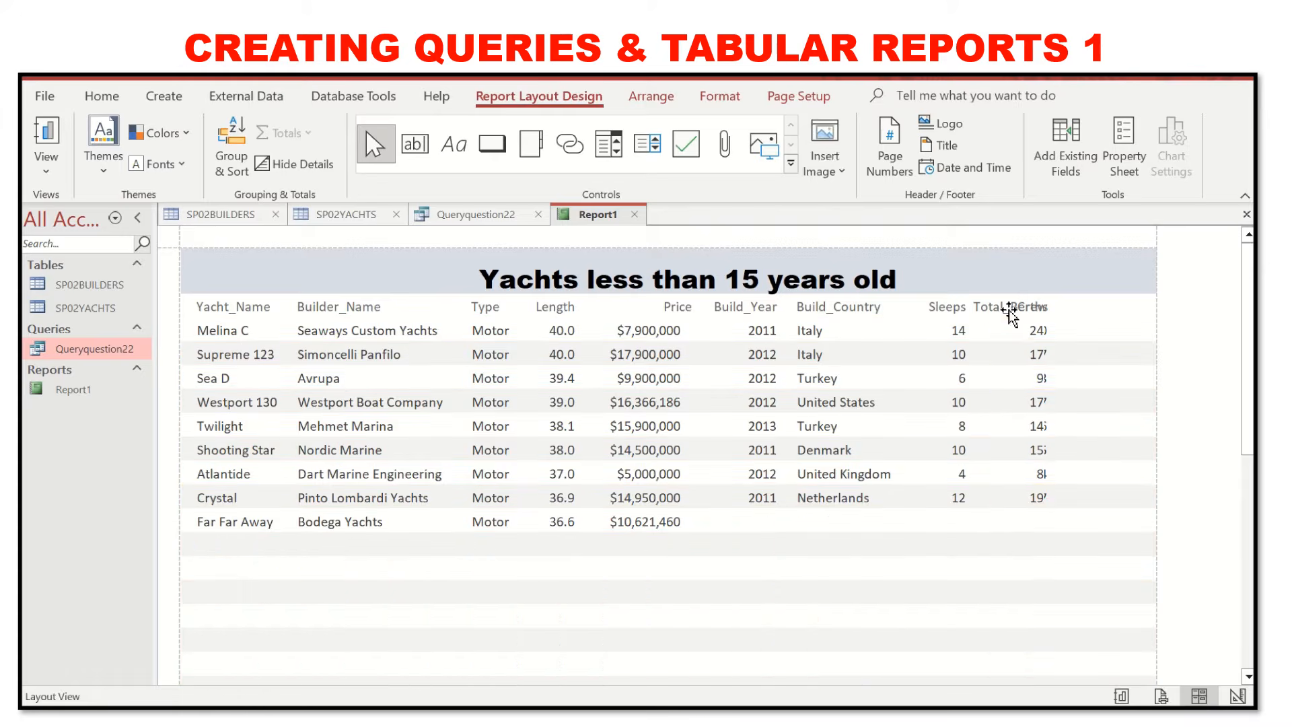
left_click(1033, 332, "shift")
key("Right")
key("Right")
key("Right")
key("Right")
key("Right")
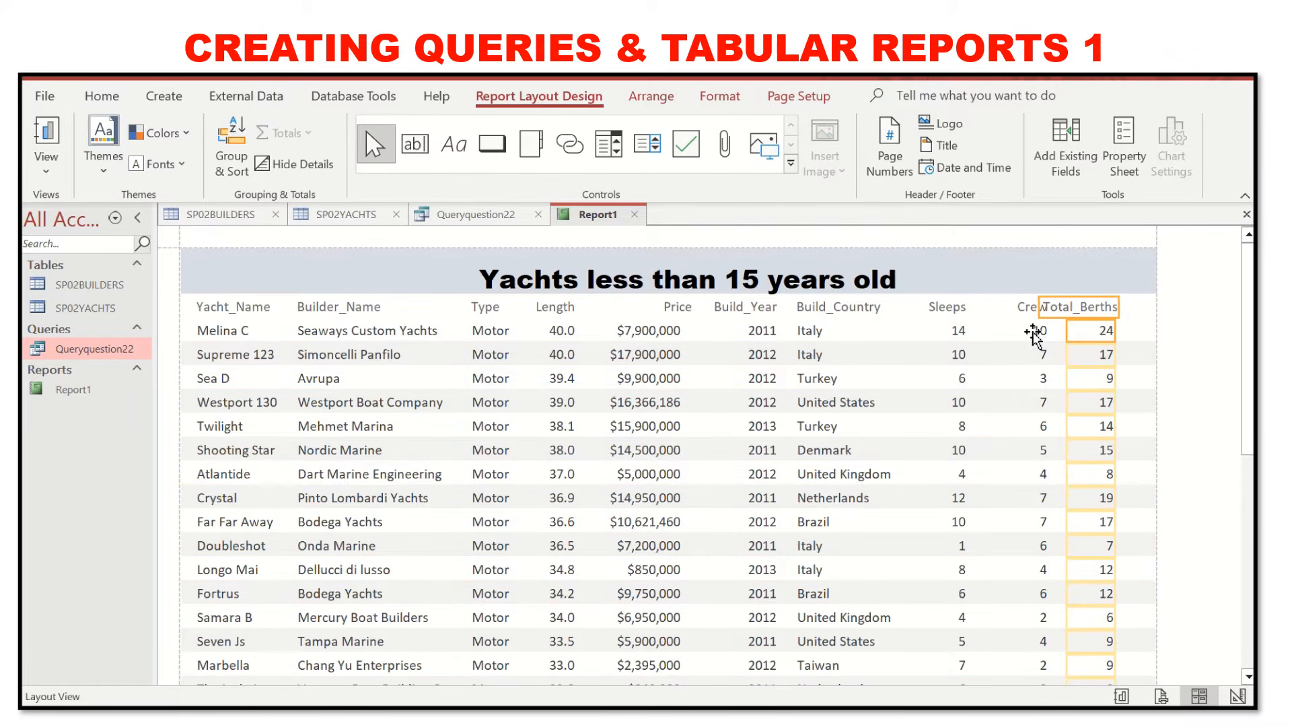
Undo the recent moves and widening of the Total_Berths column.
left_click(1141, 367)
key("ctrl+z")
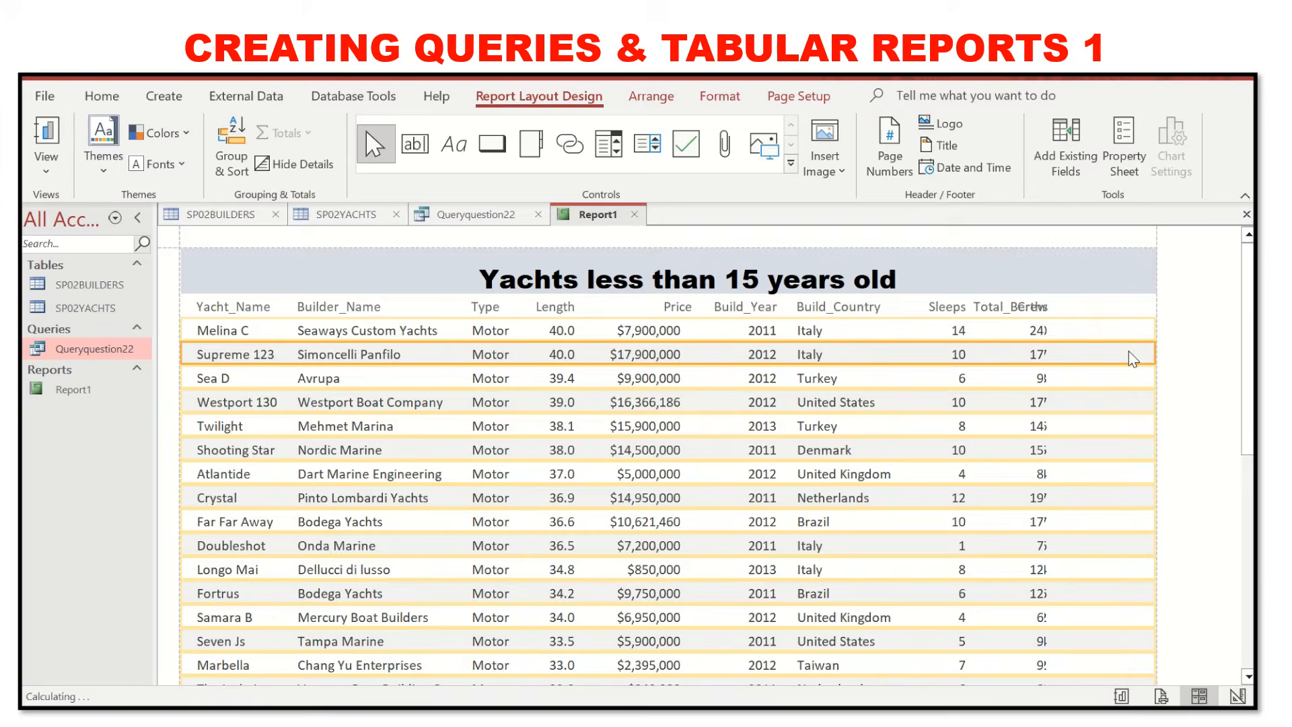
key("ctrl+y")
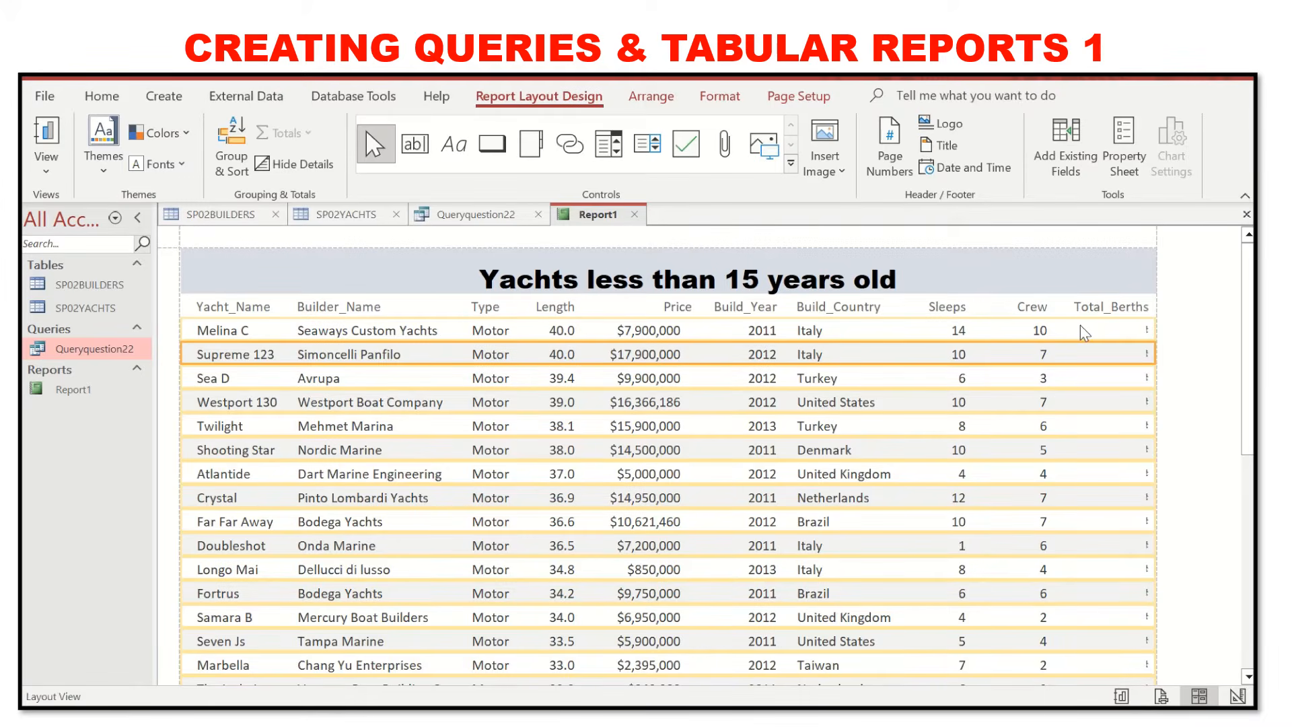
Widen the Total_Berths values to show the full numbers and pull in their right edge to sit under the heading.
left_click(1138, 308)
left_click(1149, 339)
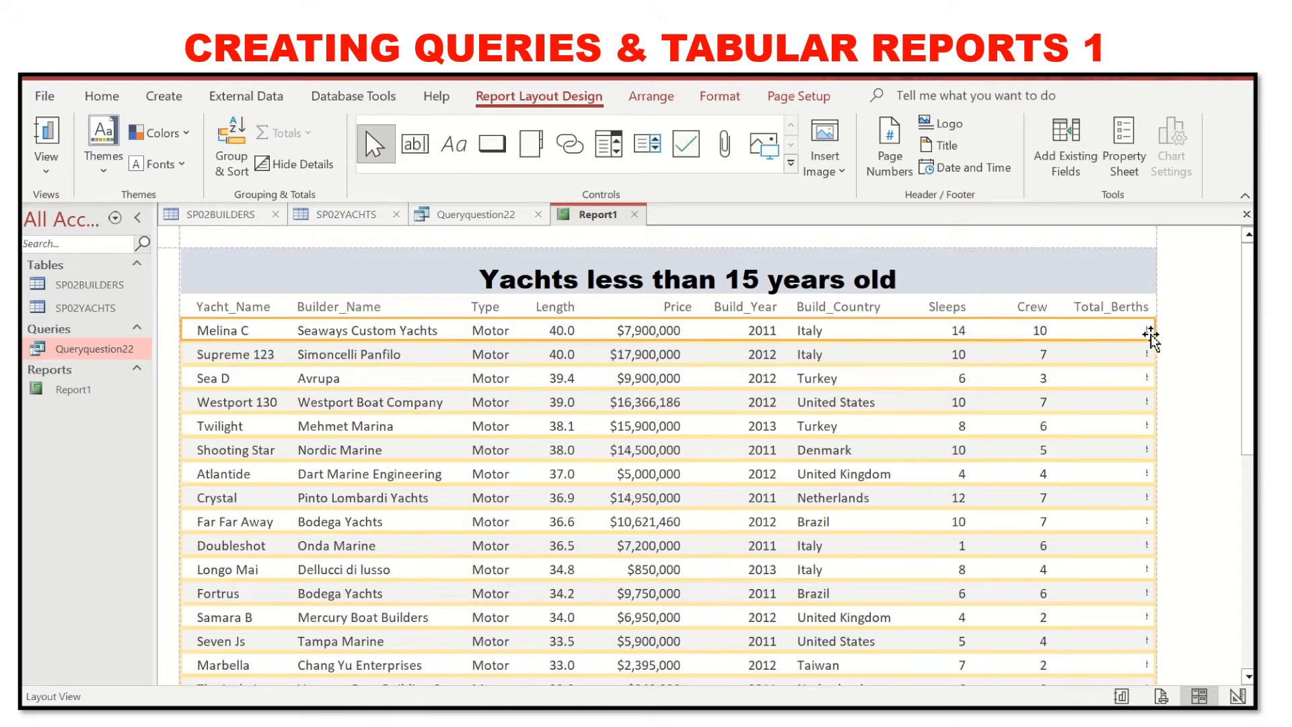
left_click(1110, 306)
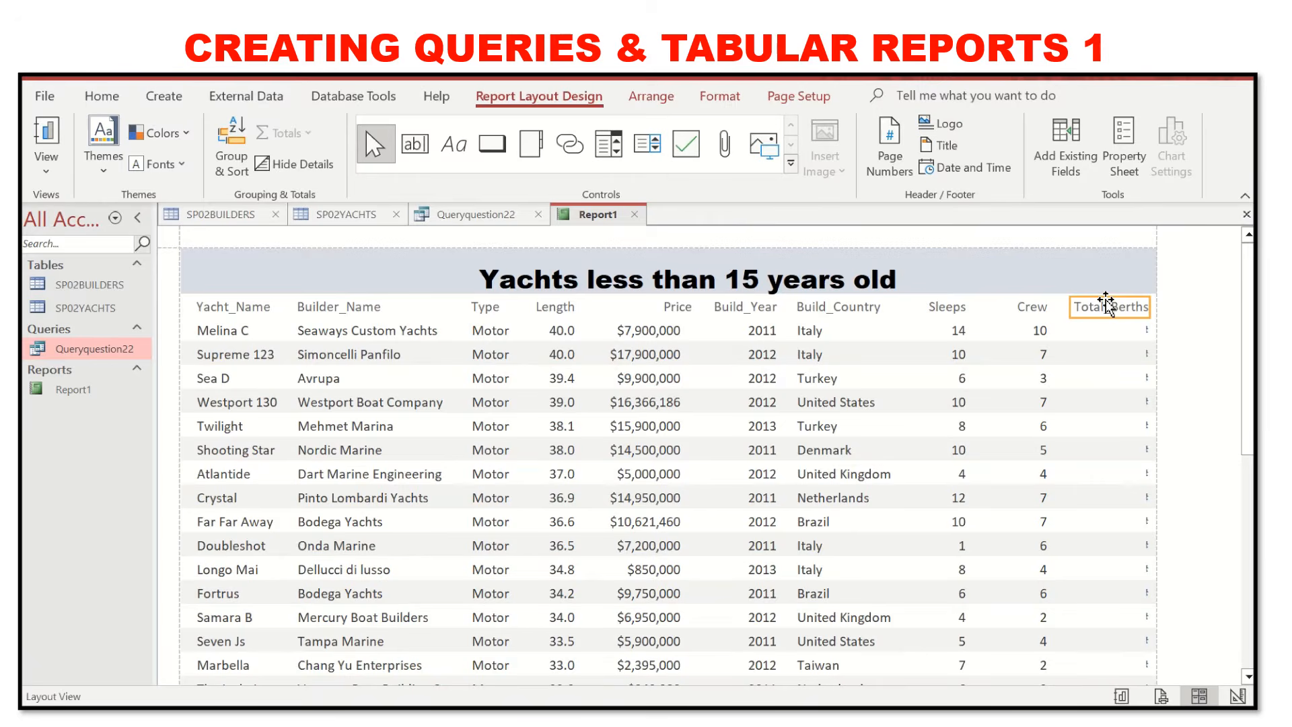
left_click(1146, 328)
left_click_drag(1144, 327, 1100, 334)
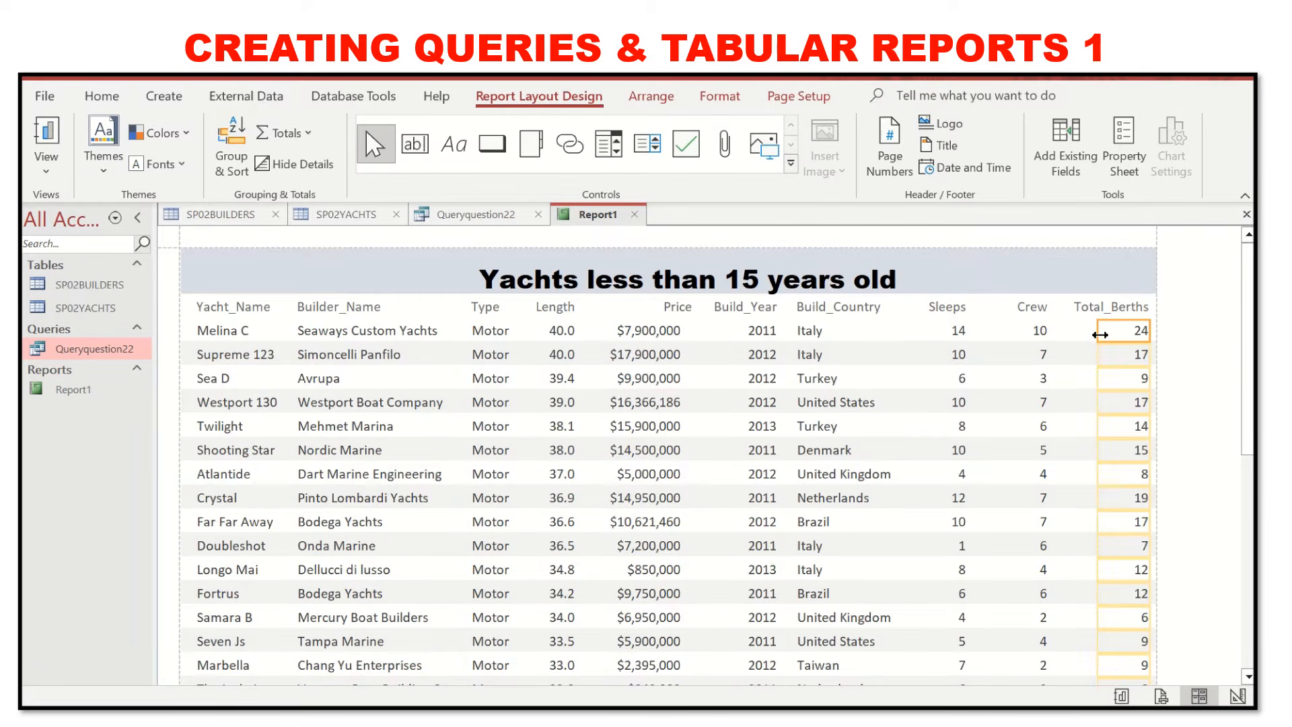
left_click(1198, 400)
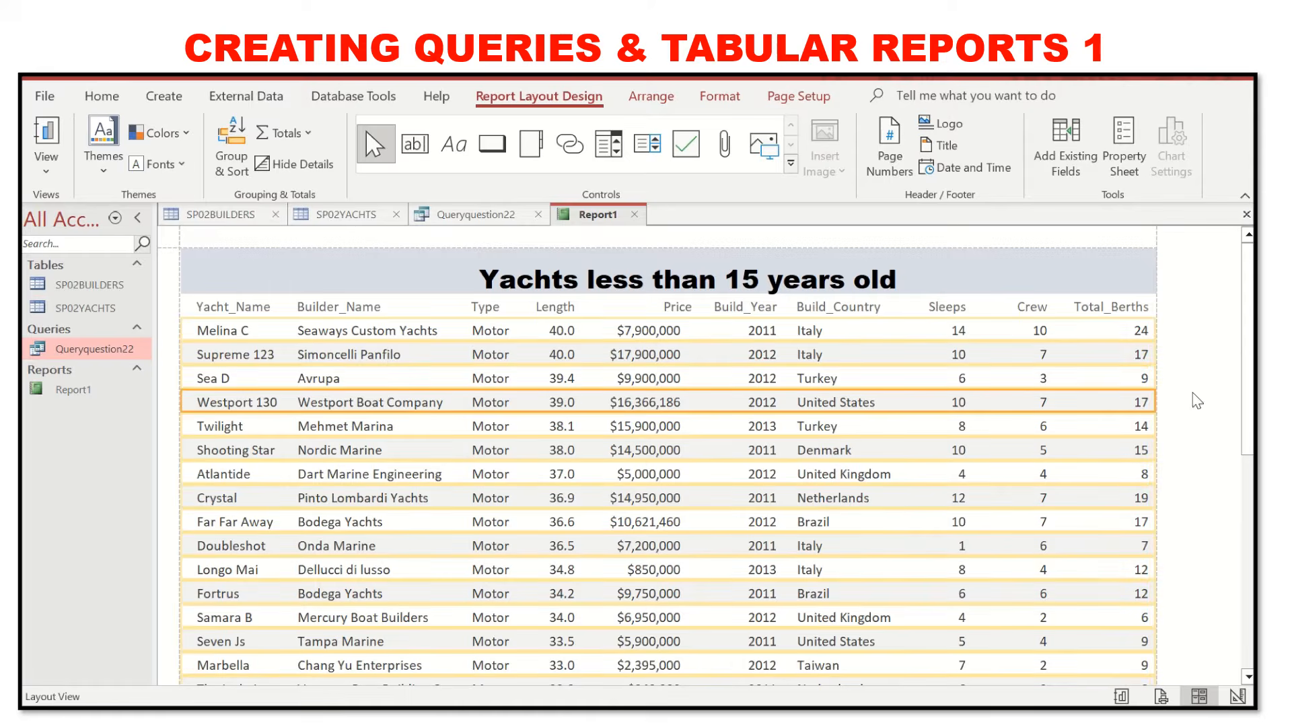
left_click(1146, 334)
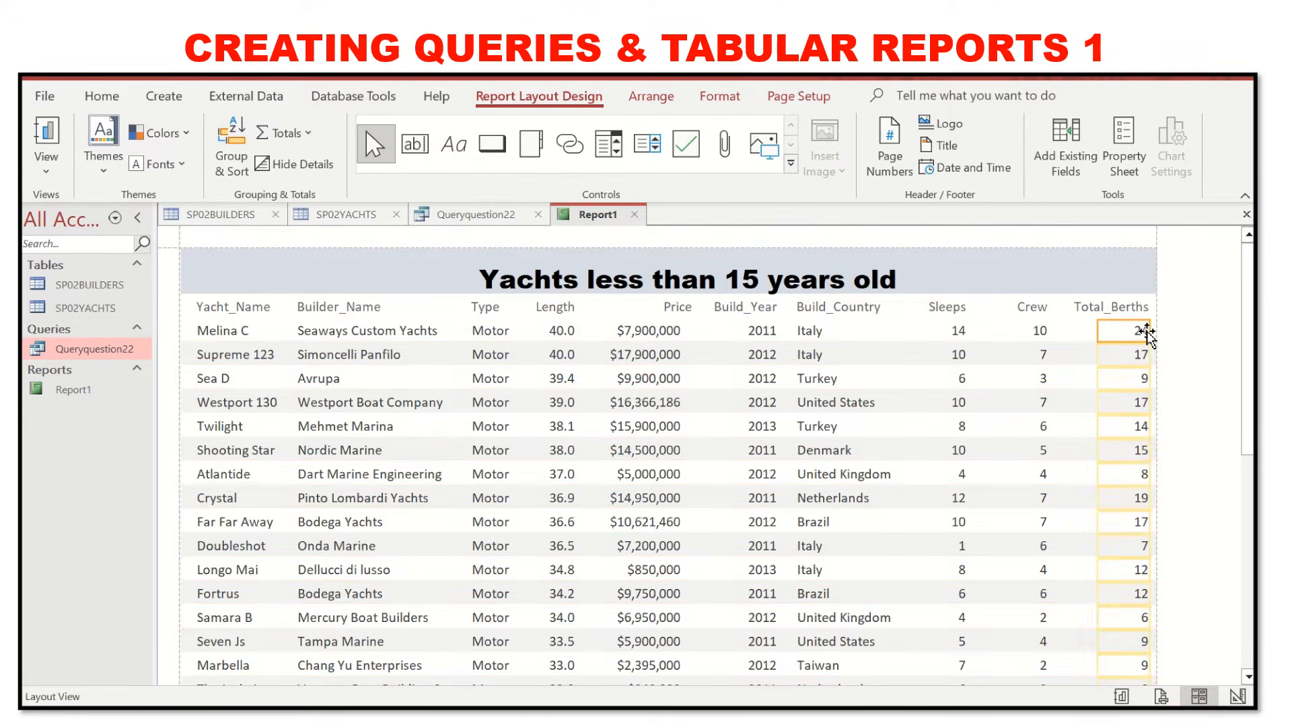
left_click_drag(1149, 328, 1137, 328)
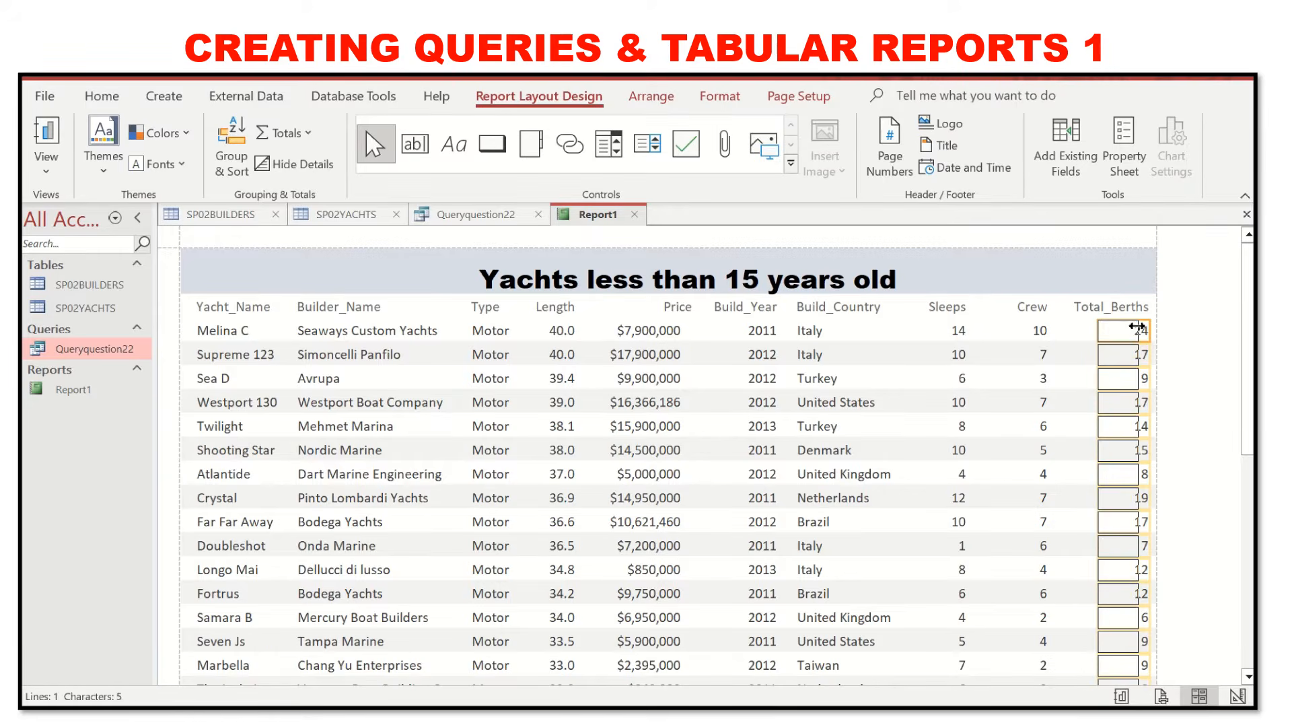
left_click(1112, 309)
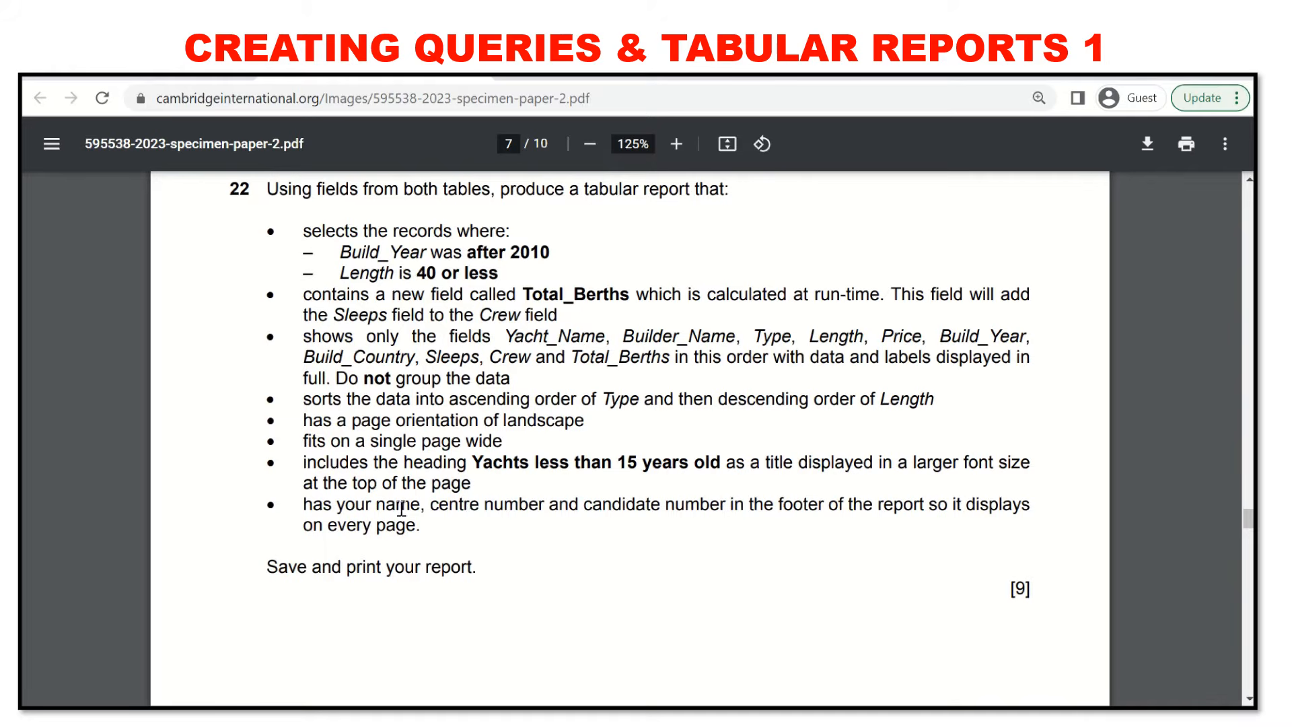
Check the paper's footer requirement and add a page footer label in Design View with the candidate's name, centre number and candidate number.
left_click_drag(383, 506, 687, 525)
left_click(811, 641)
left_click(845, 717)
scroll(481, 498, "down", 1)
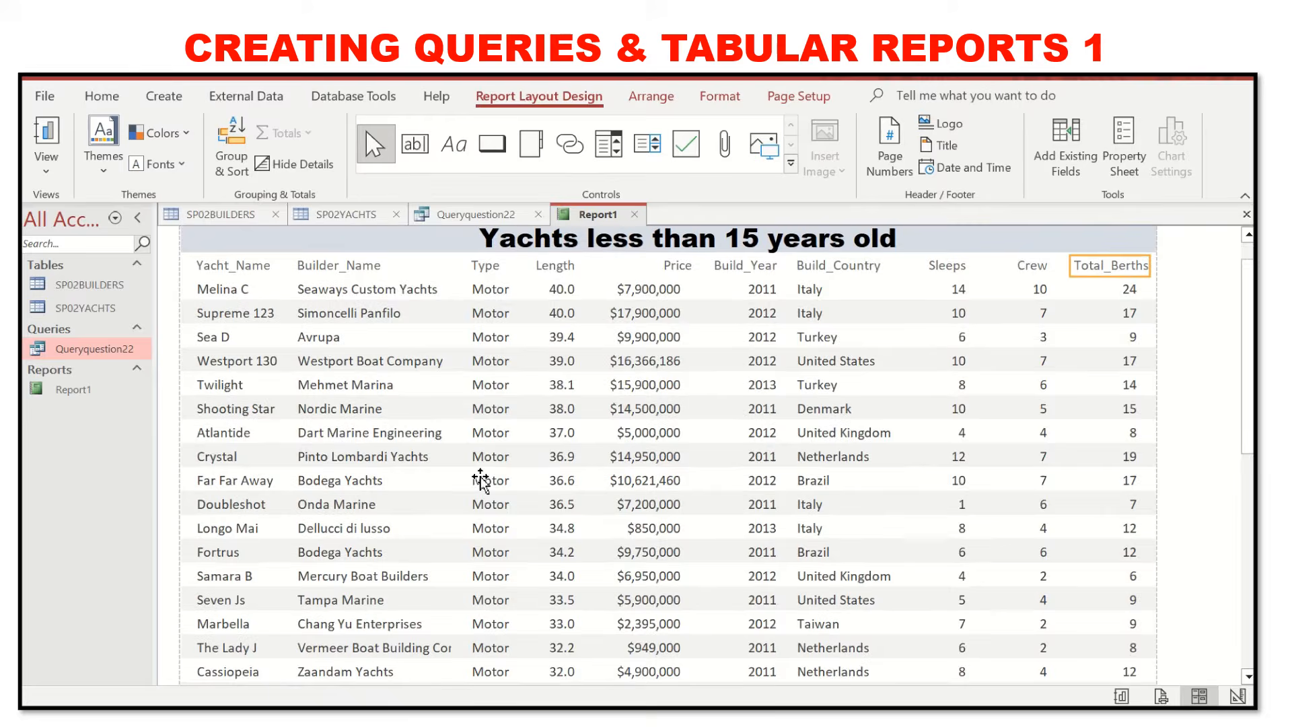
left_click(36, 171)
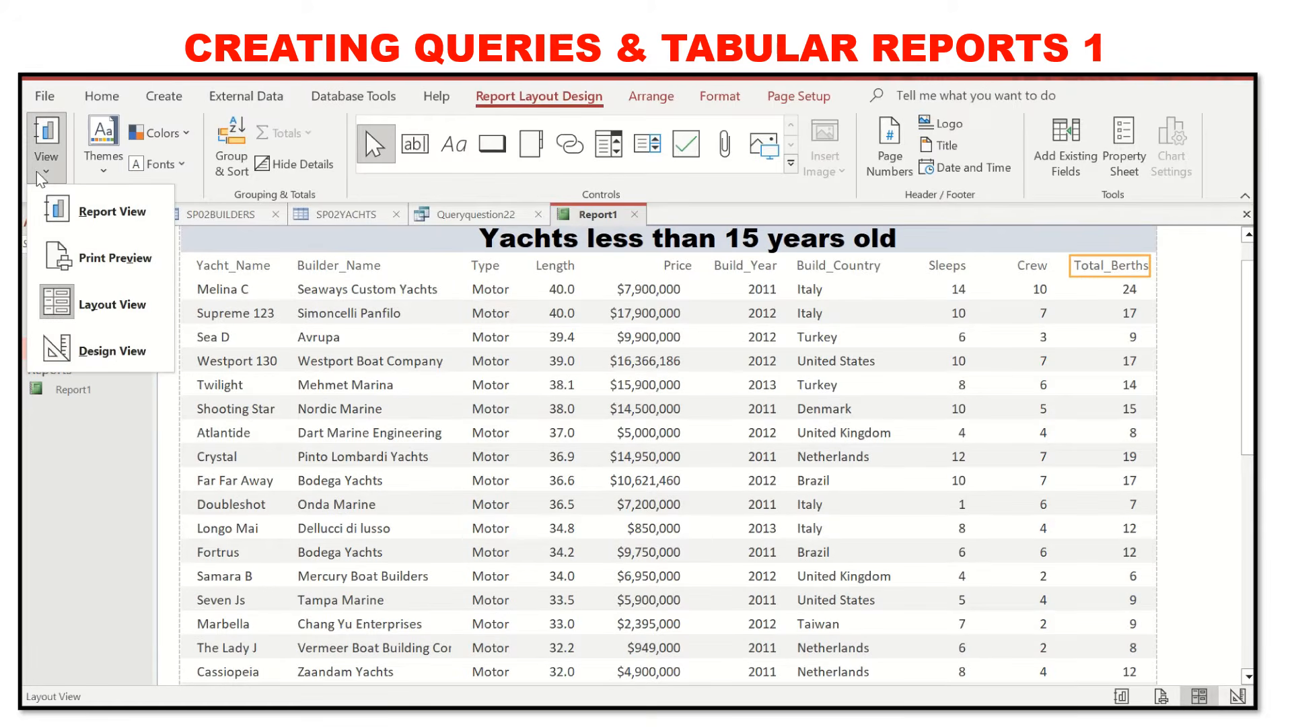
left_click(135, 351)
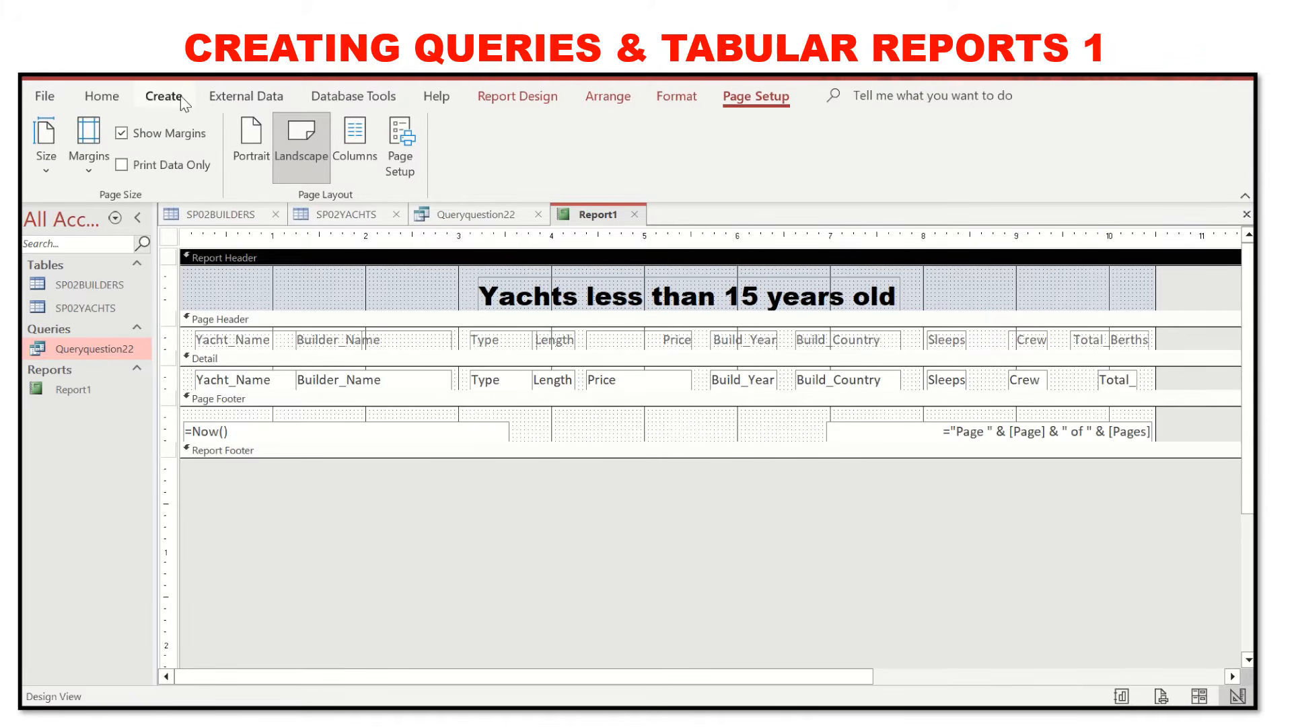
left_click(543, 101)
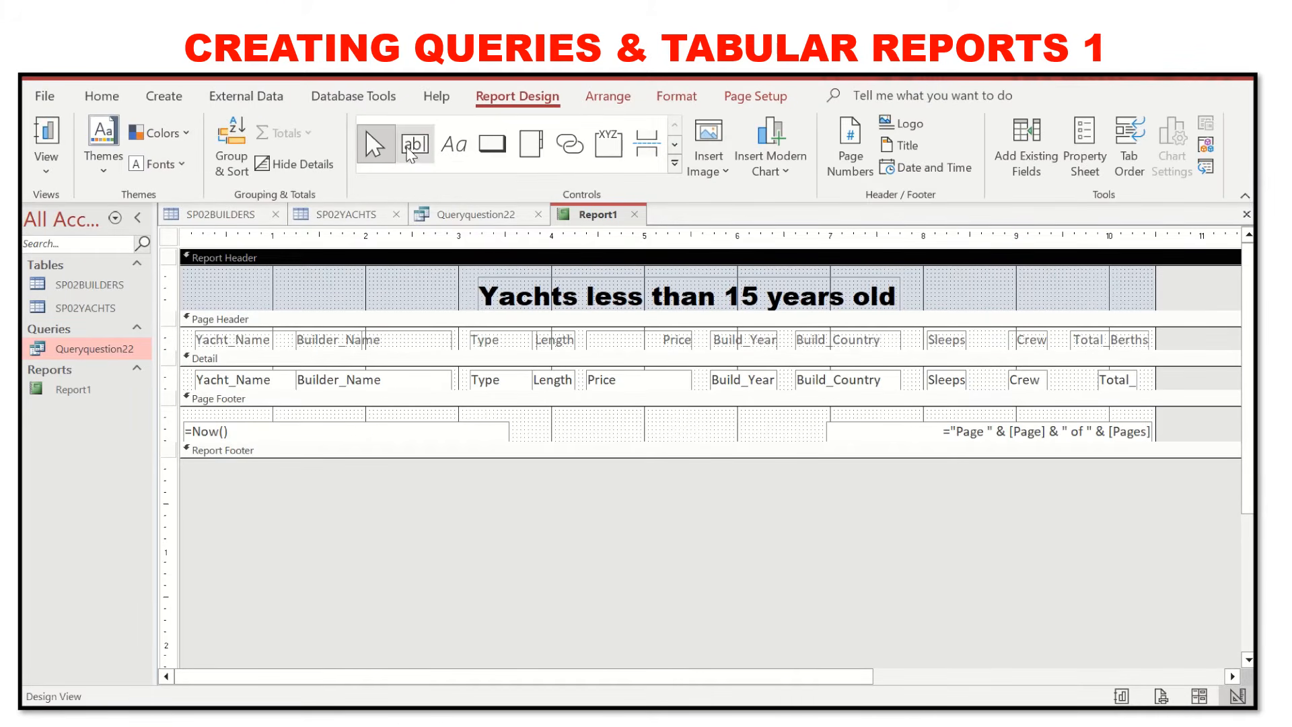
left_click(450, 146)
left_click_drag(532, 422, 768, 440)
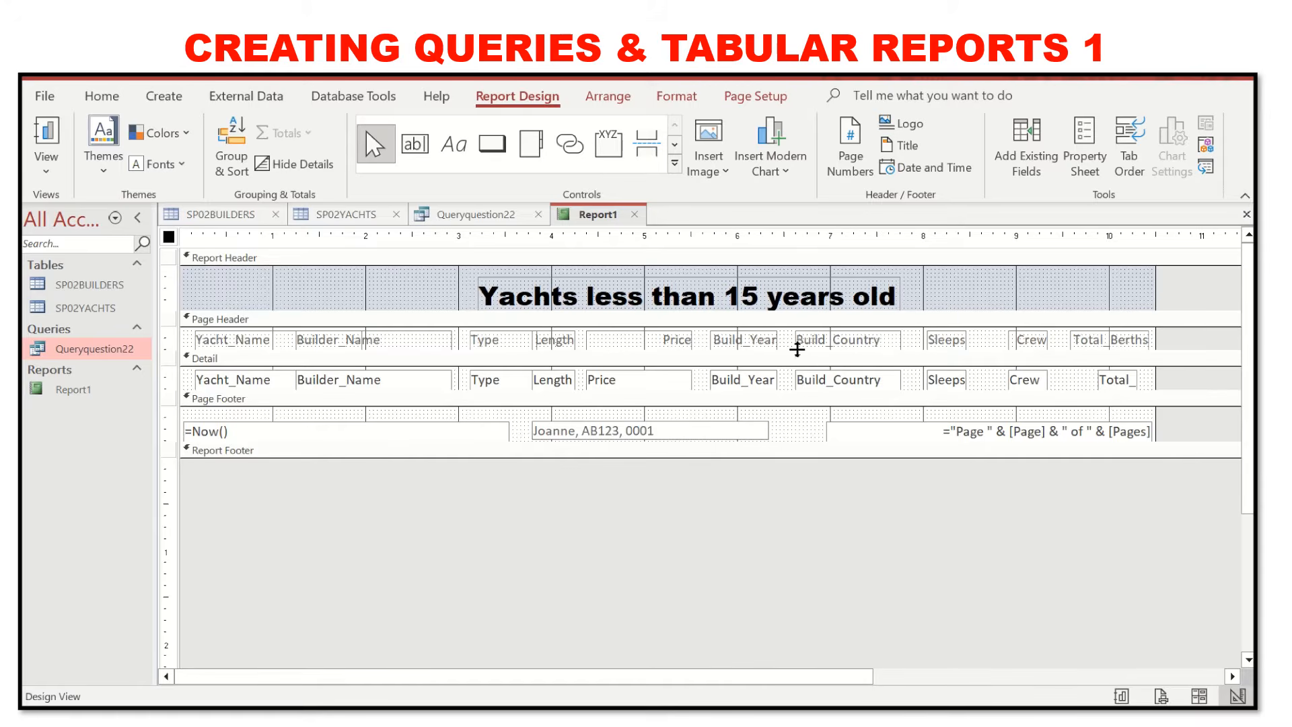
Narrow the candidate details label in the page footer to fit its text.
left_click(745, 429)
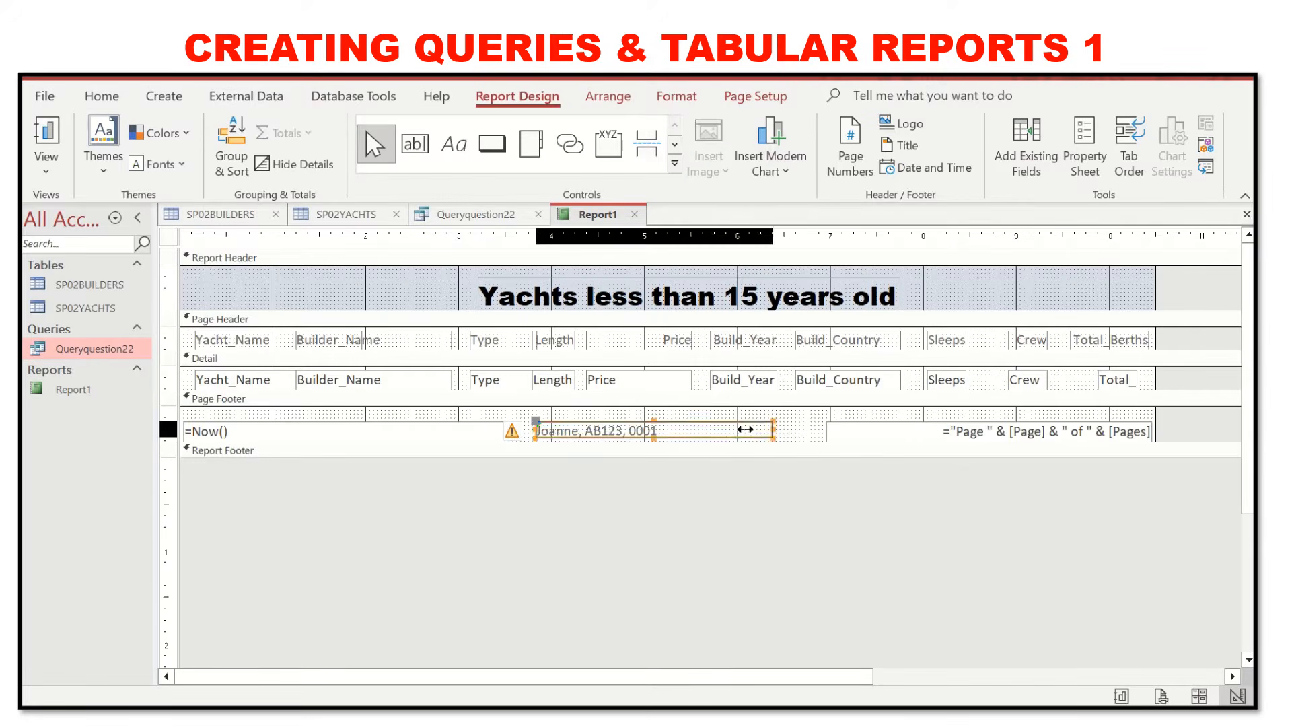
left_click_drag(745, 429, 683, 426)
left_click(676, 430)
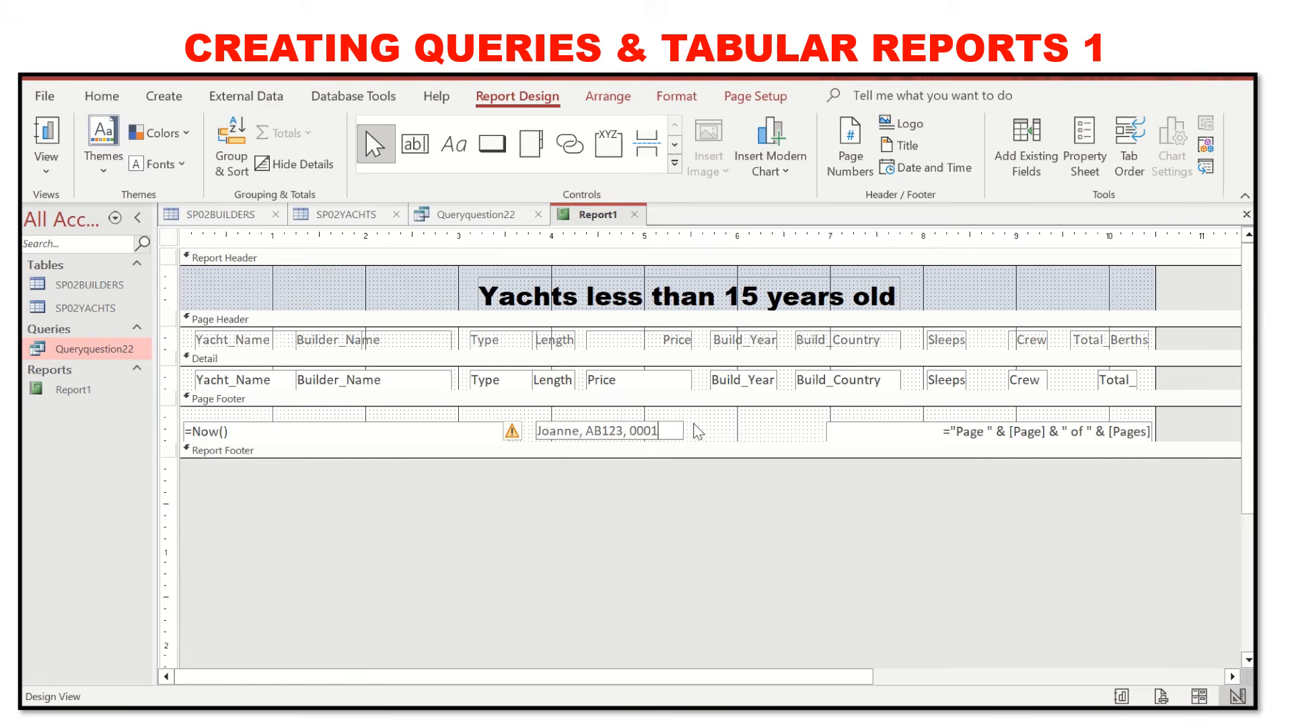
left_click(698, 430)
left_click(662, 428)
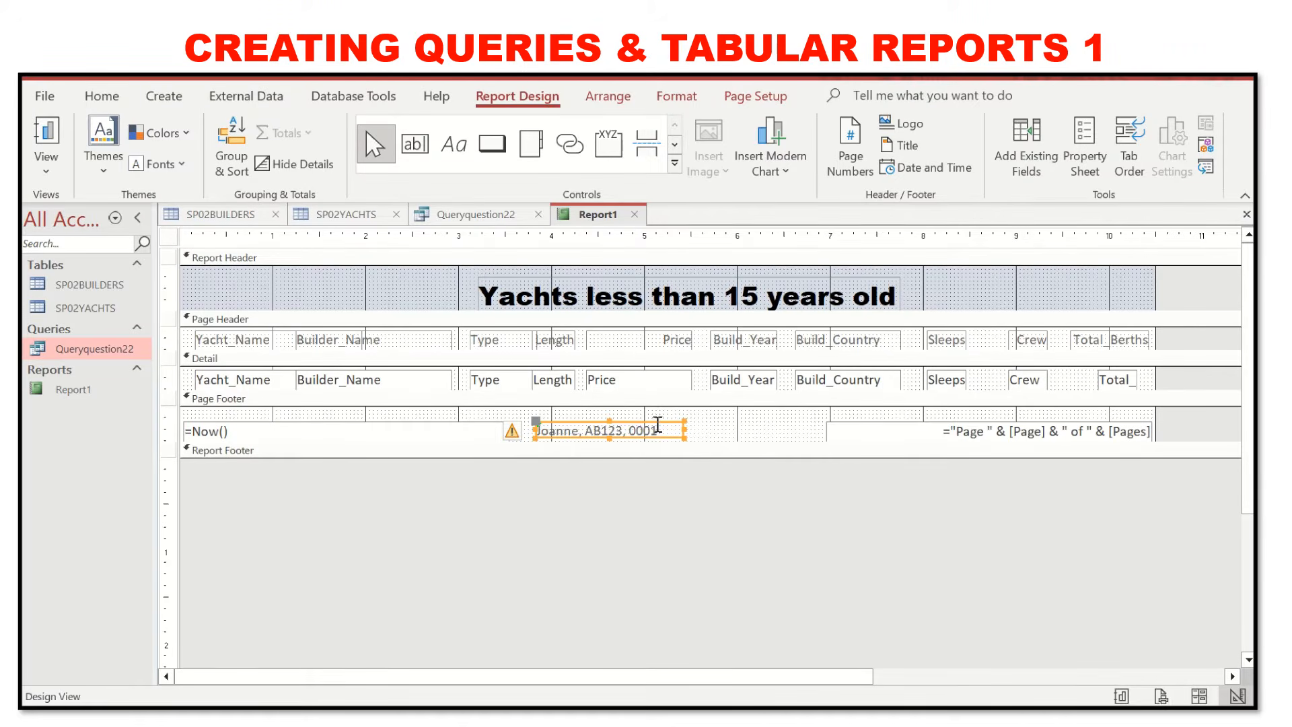
Expand the Report Footer section and move the candidate details label into it from the page footer.
left_click_drag(675, 457, 669, 503)
left_click_drag(632, 431, 683, 475)
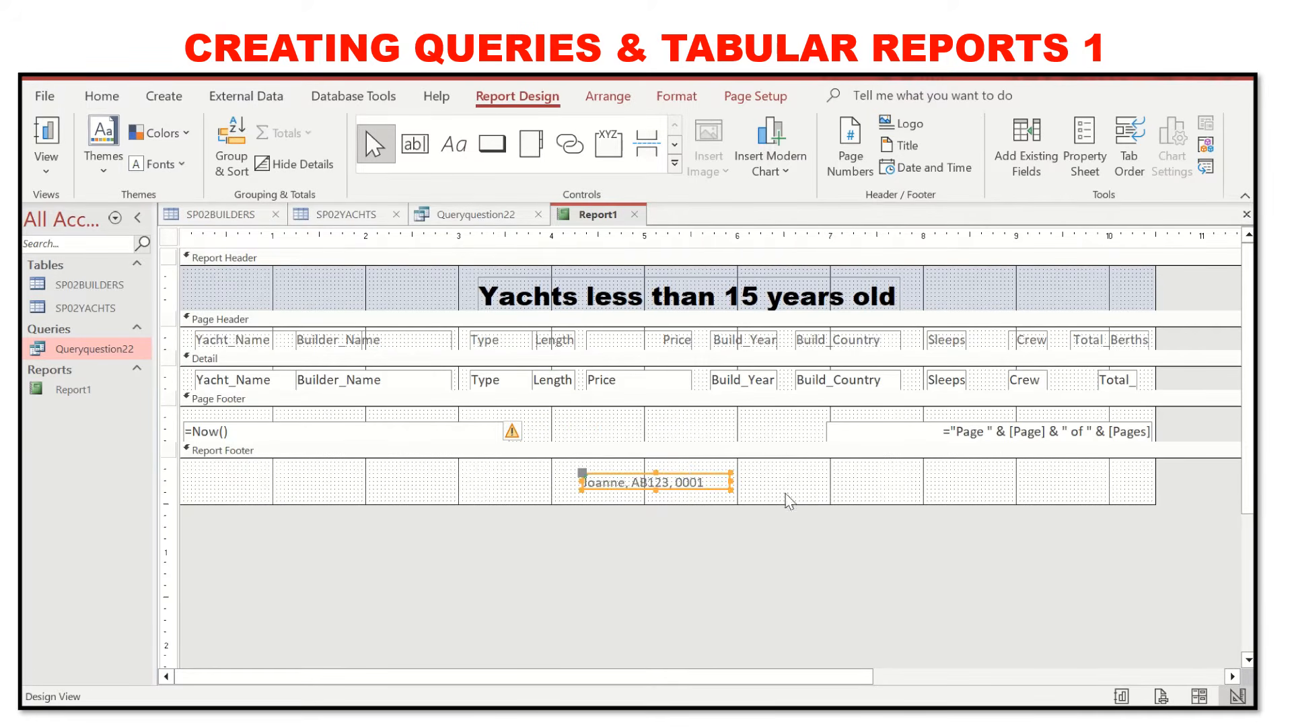
left_click(812, 493)
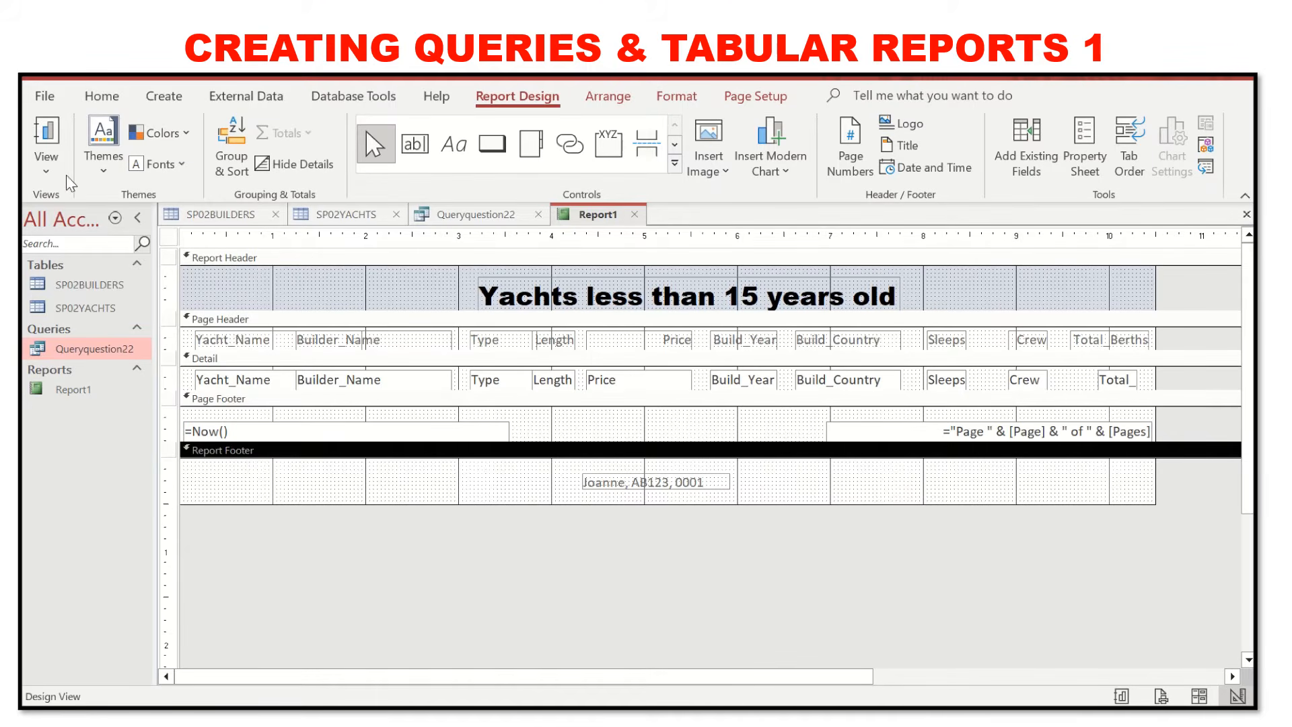
Show the report in Print Preview and examine the columns and footer of the first page.
left_click(46, 169)
left_click(114, 258)
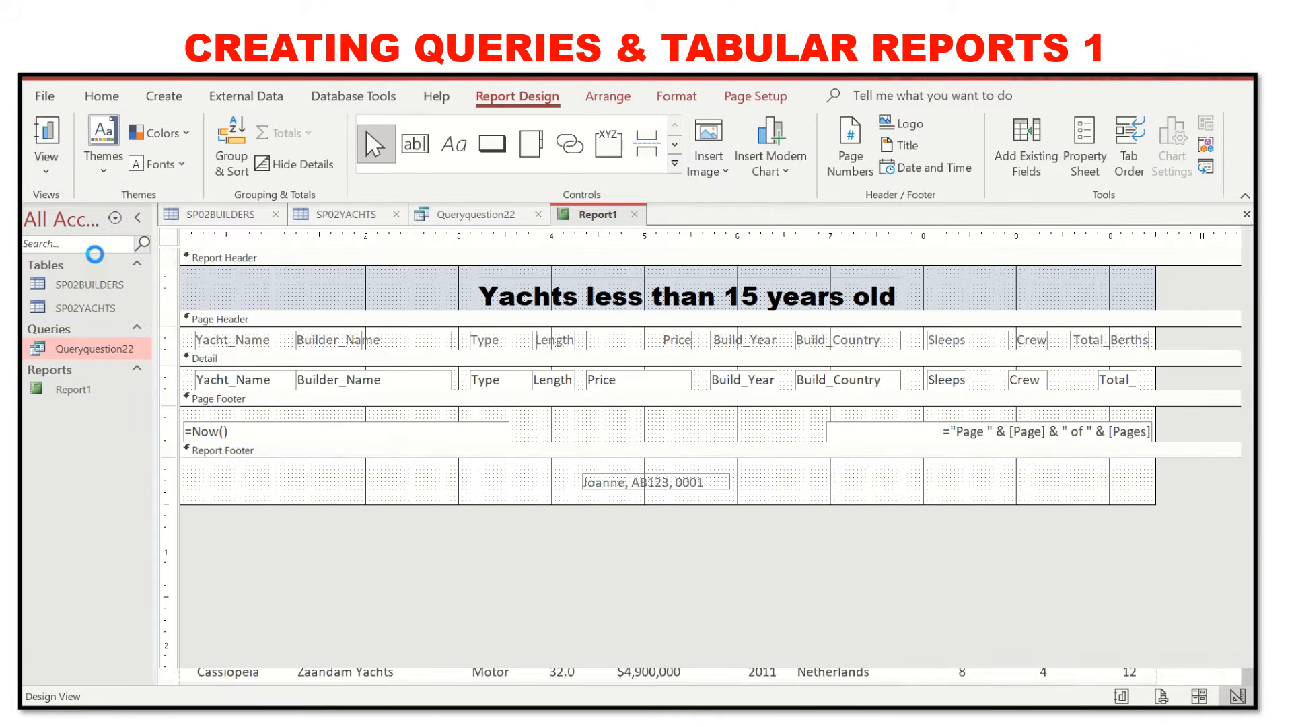
scroll(684, 440, "down", 6)
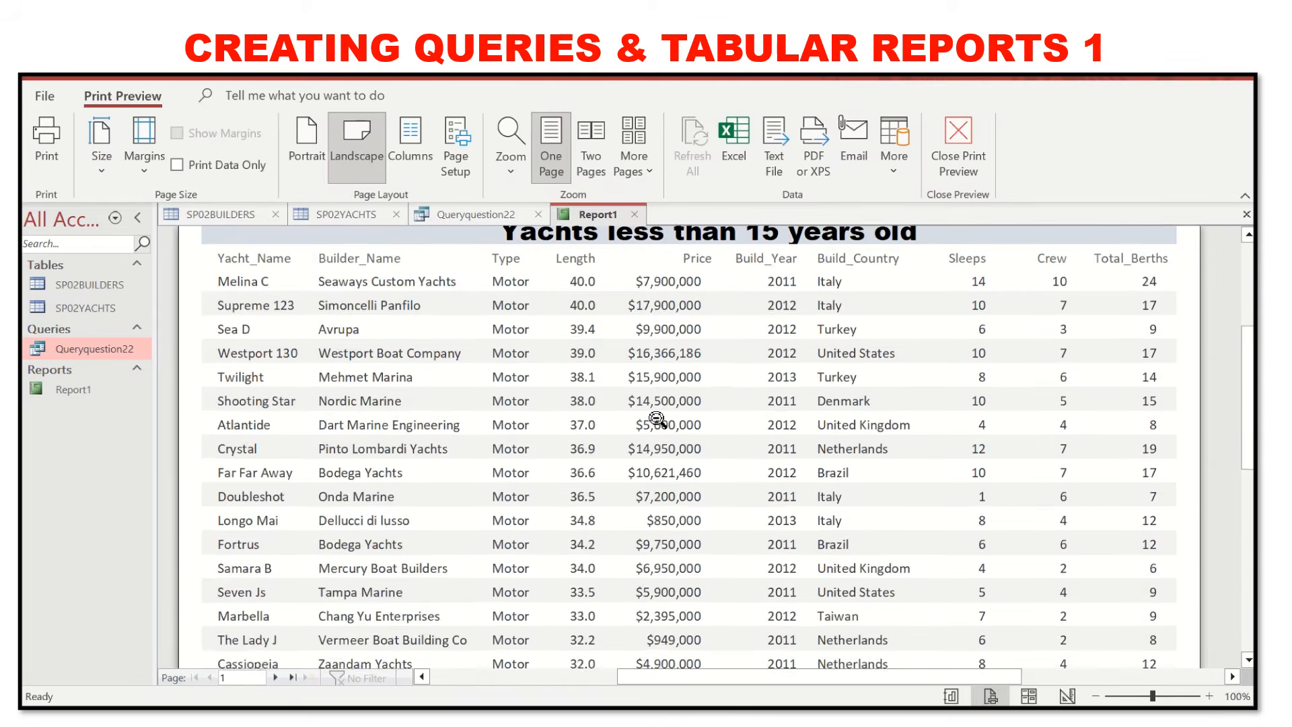
scroll(652, 414, "up", 3)
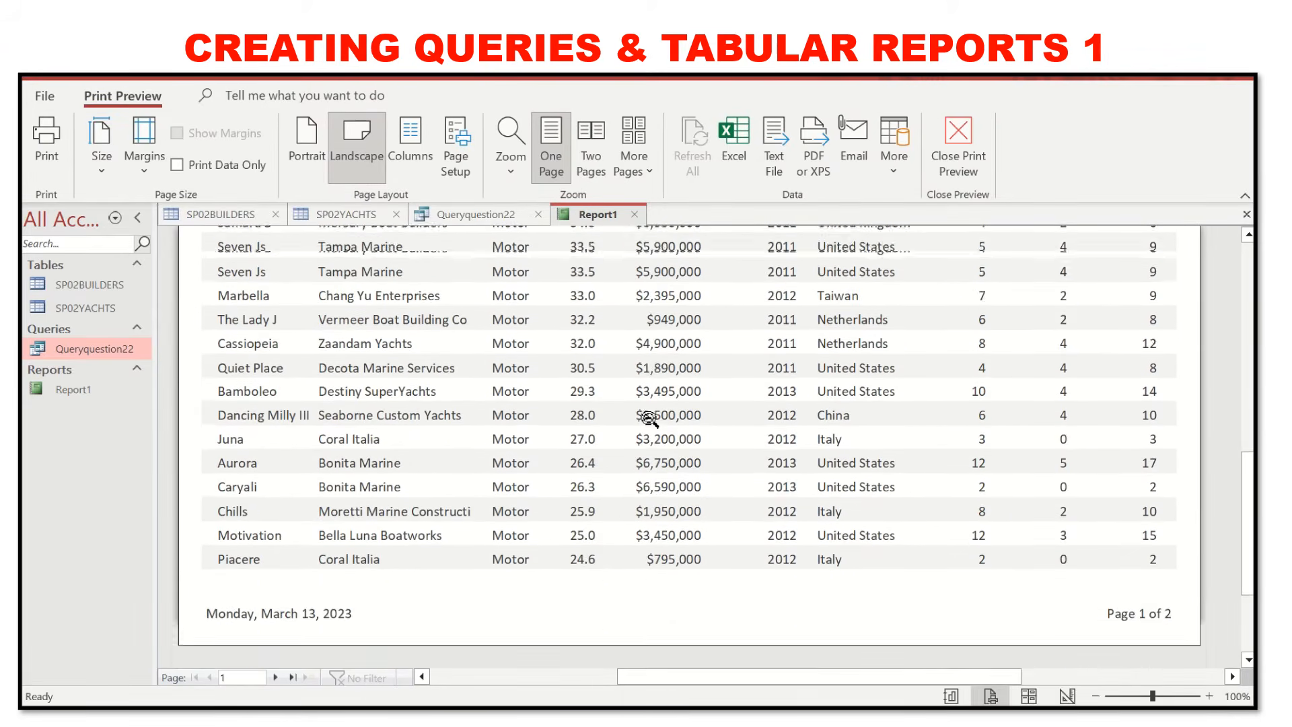
Examine the bottom of page 1 and the records and candidate details on page 2 of the report preview.
scroll(673, 437, "down", 4)
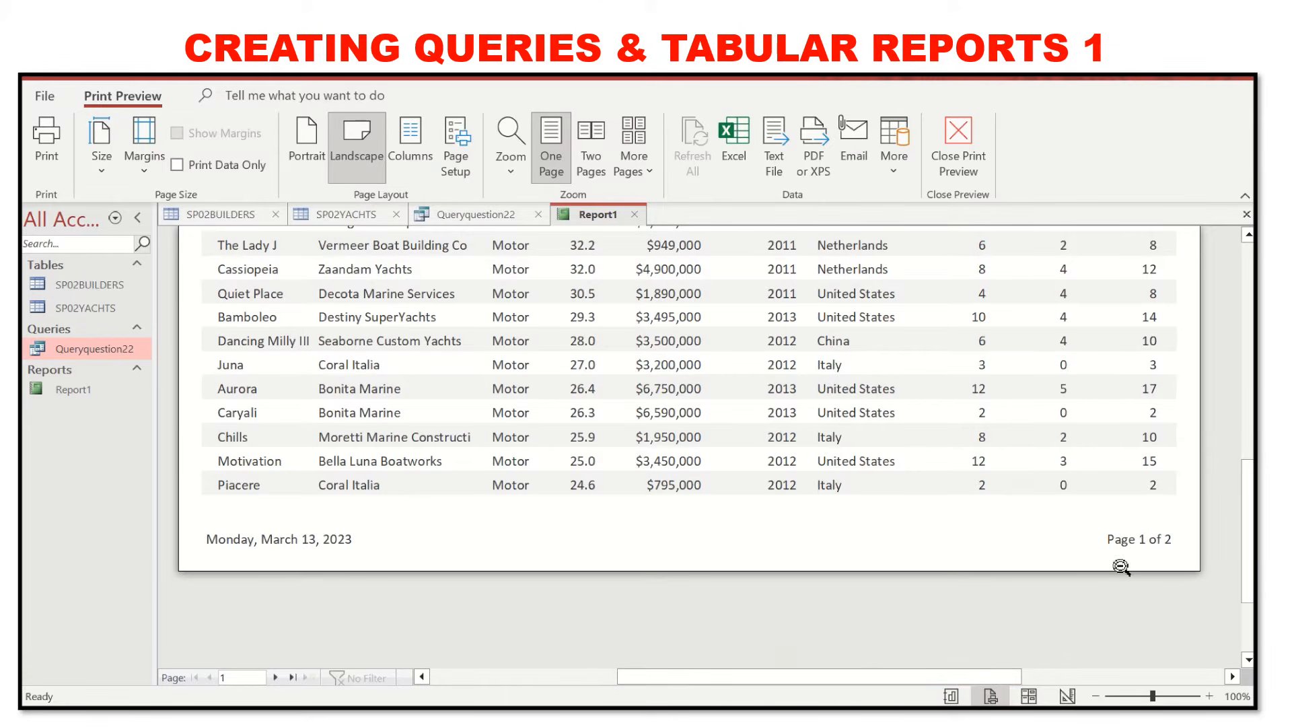
left_click(275, 677)
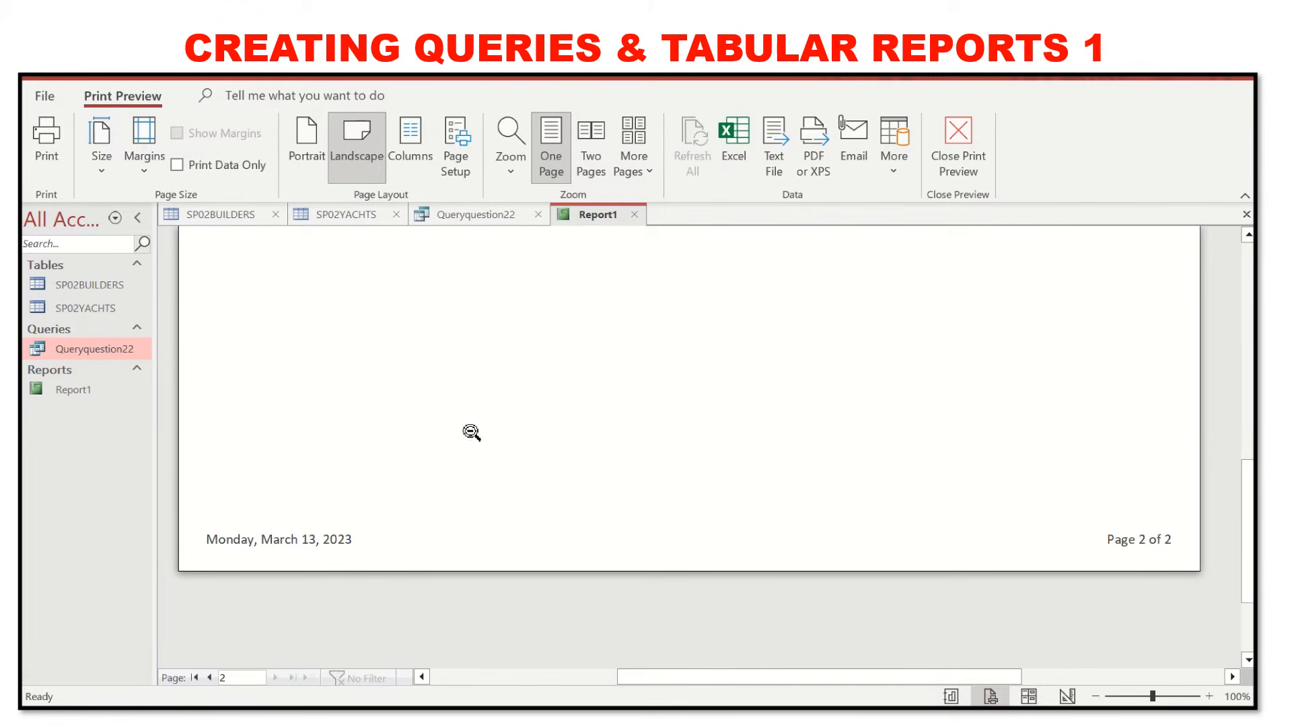
scroll(474, 433, "up", 10)
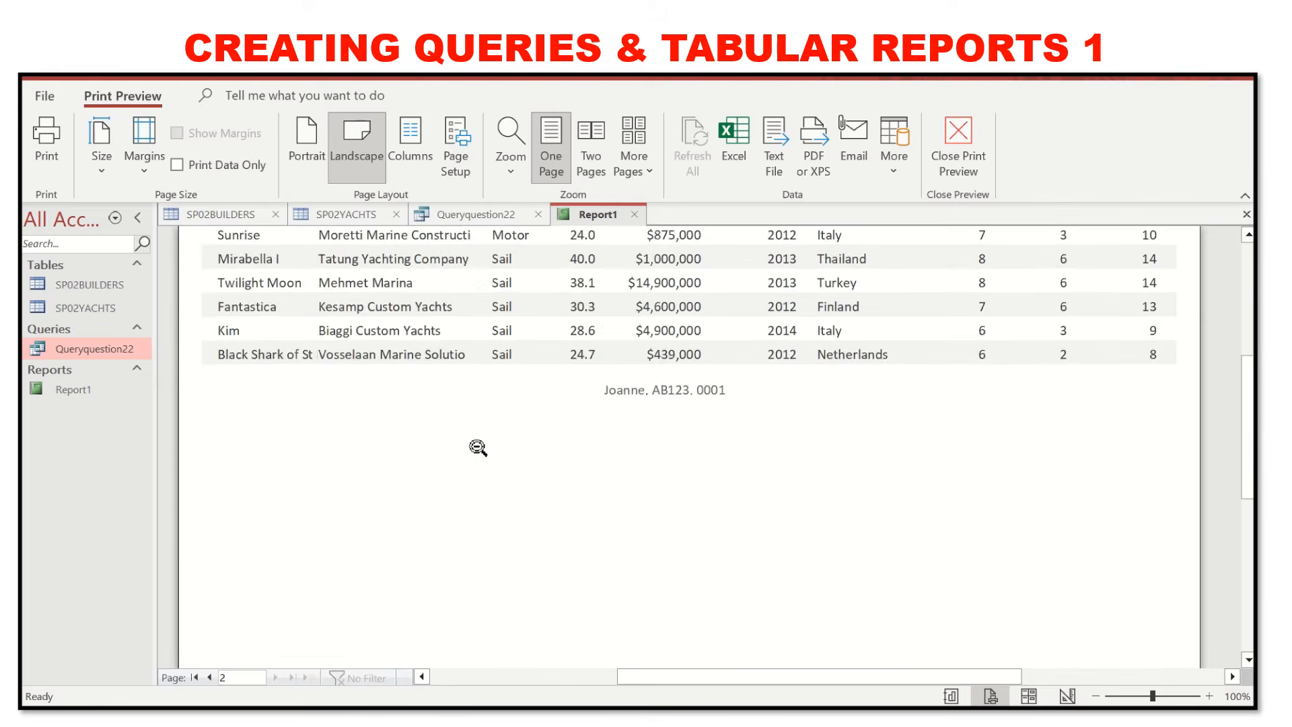
scroll(480, 448, "down", 5)
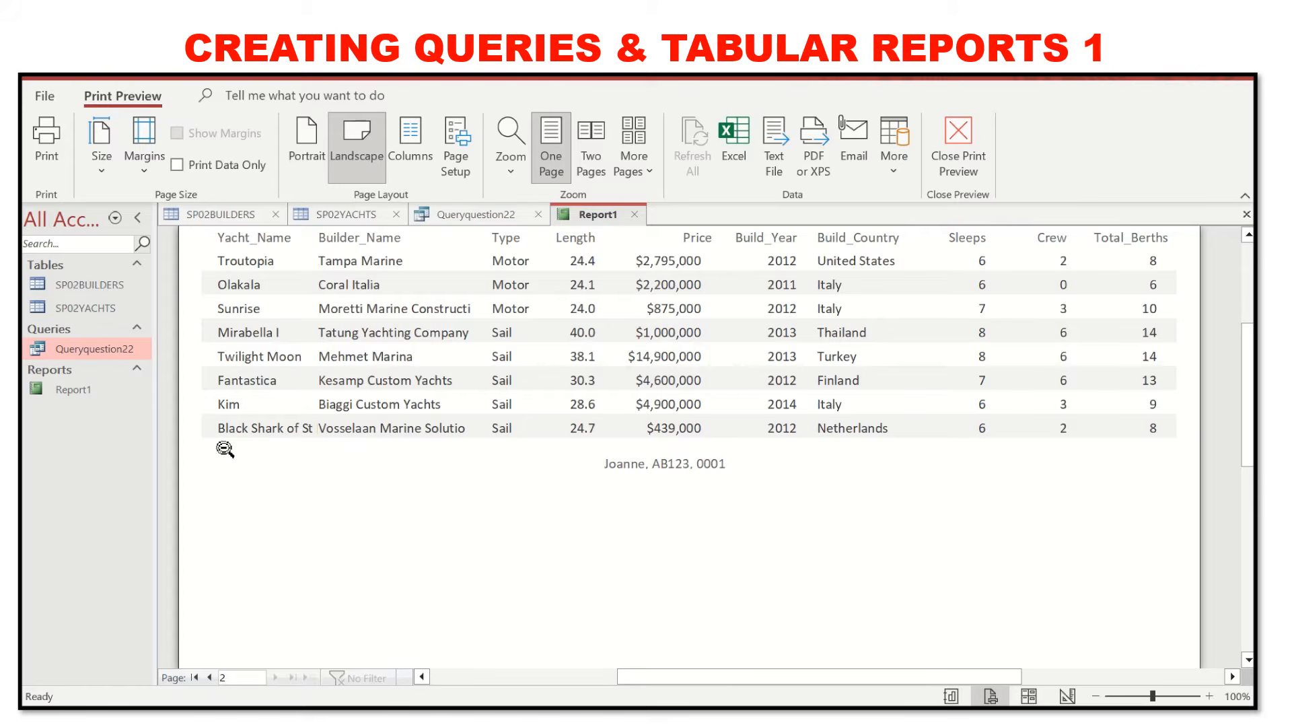
In Design View, move the candidate details label from the Report Footer into the Page Footer and collapse the empty Report Footer section.
left_click(51, 100)
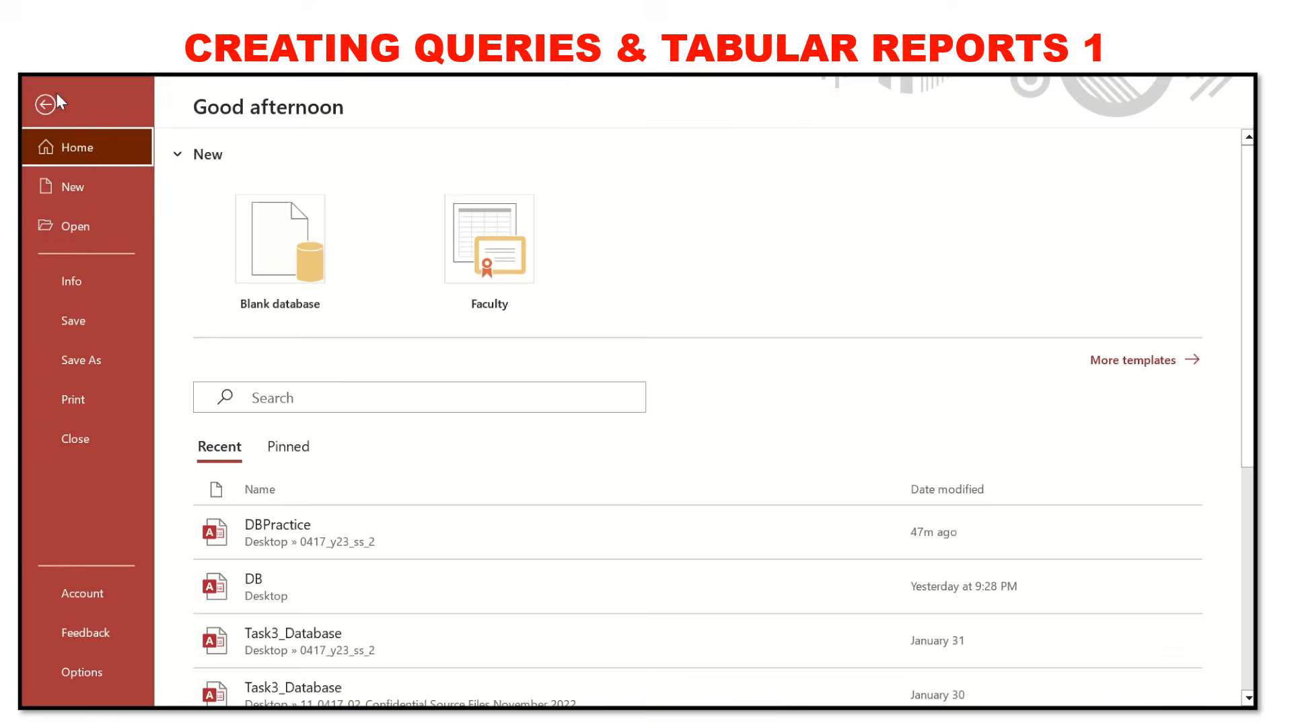
key("Escape")
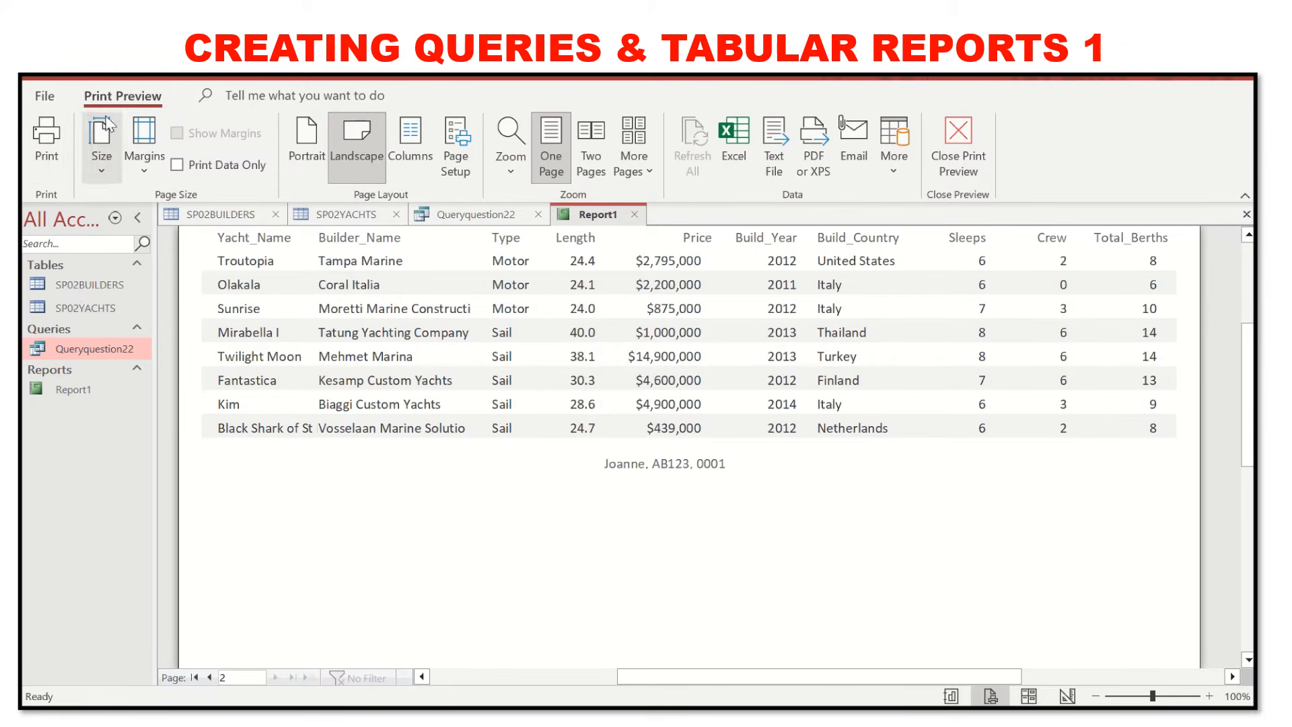
left_click(94, 385)
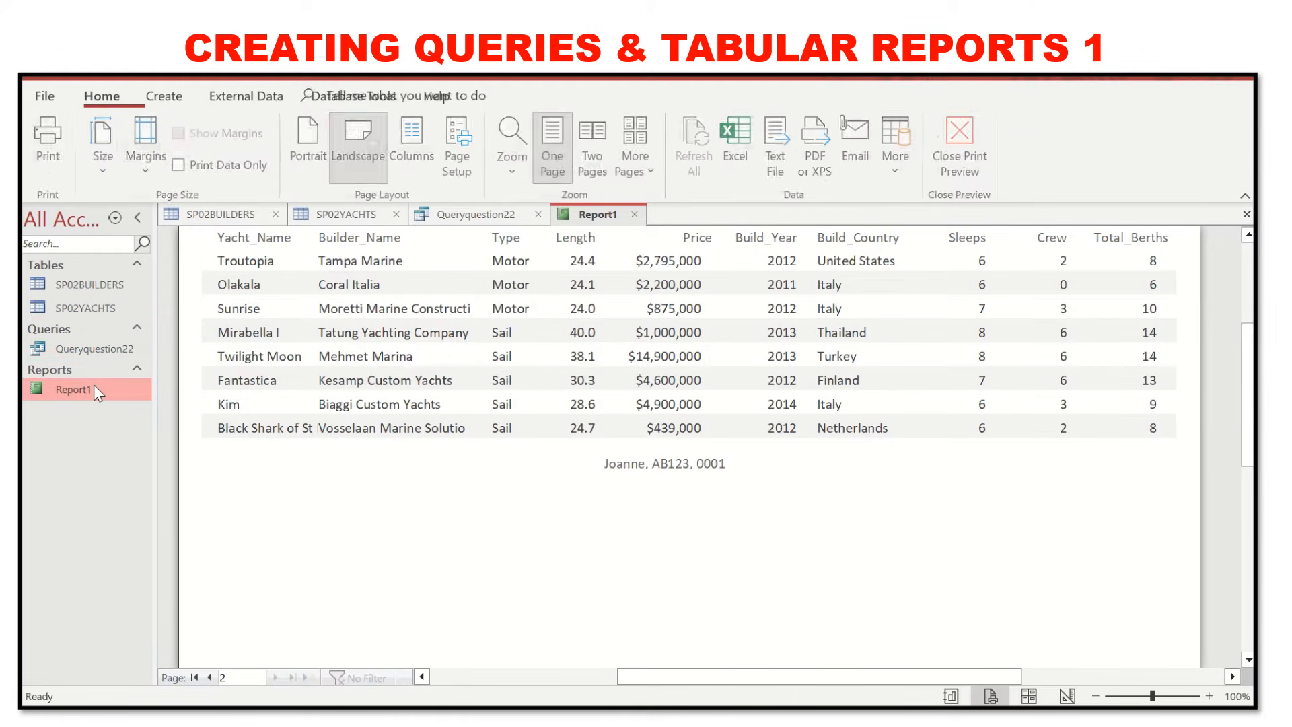
left_click(47, 171)
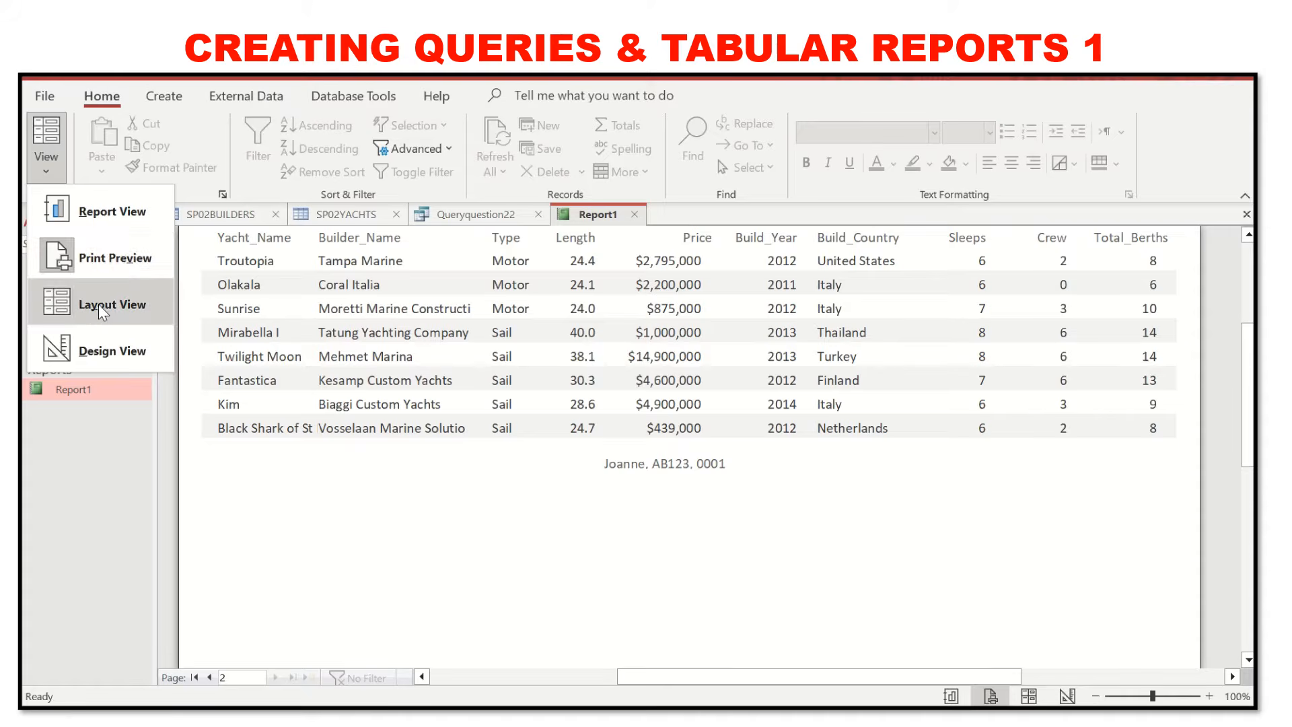
left_click(101, 351)
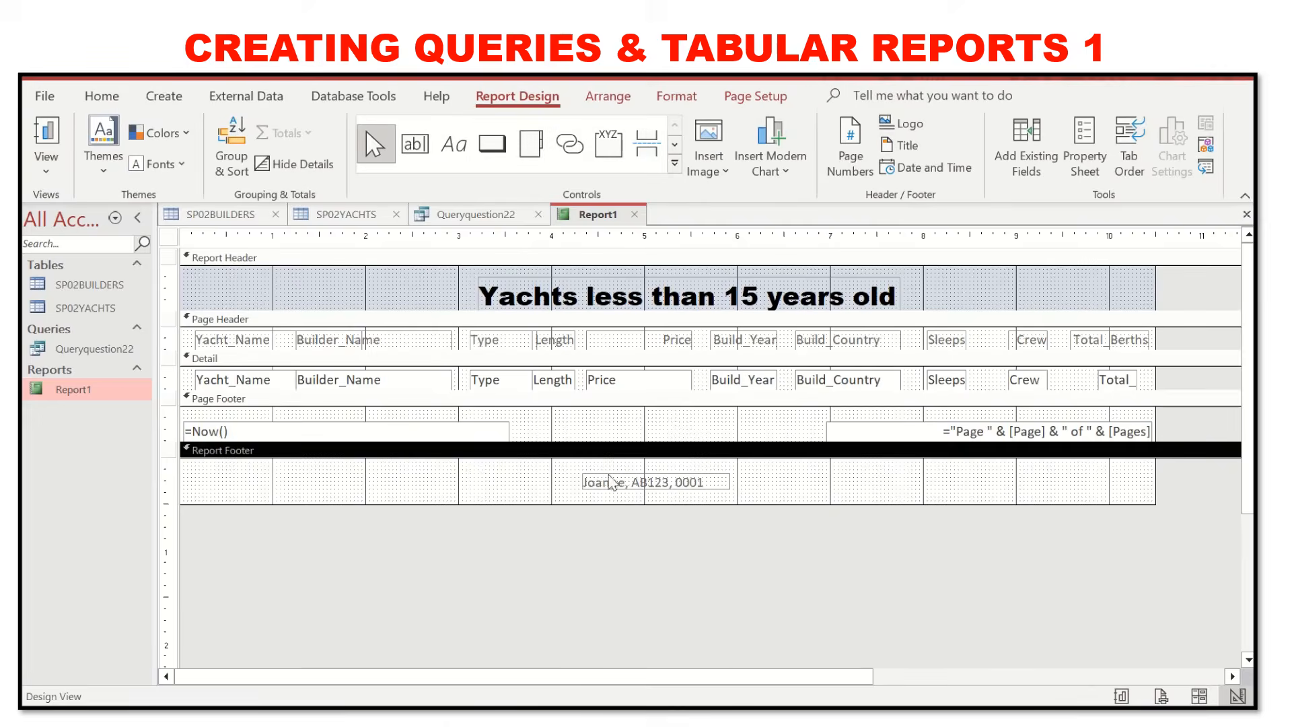
left_click(628, 479)
left_click_drag(619, 475, 615, 424)
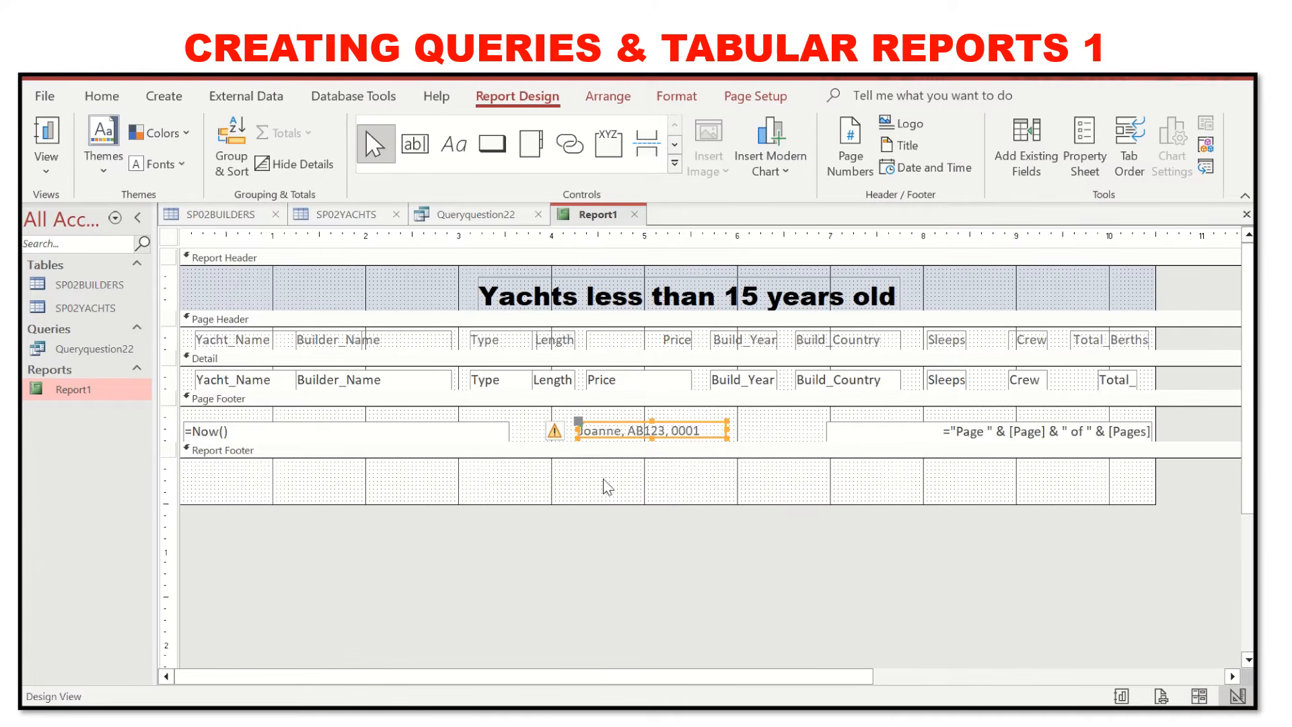
left_click_drag(613, 505, 593, 459)
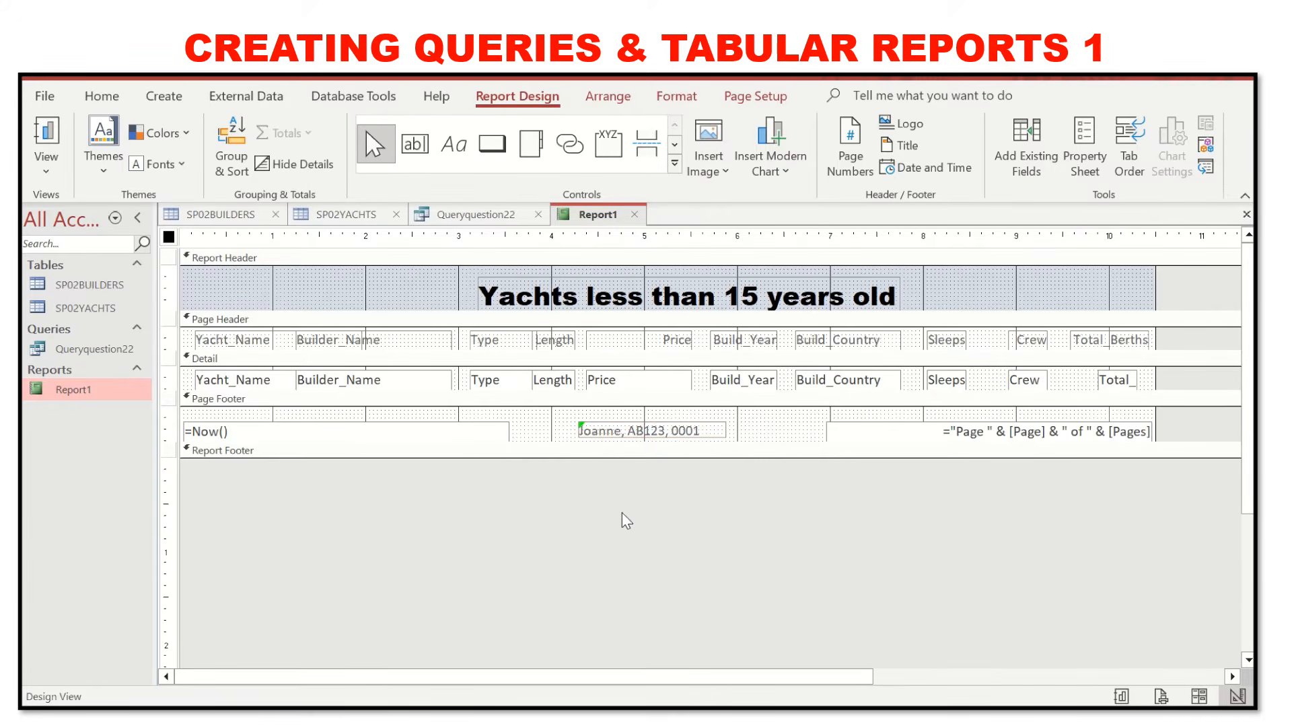
Show the report in Print Preview and check the title, columns and footer candidate details on both pages.
left_click(47, 165)
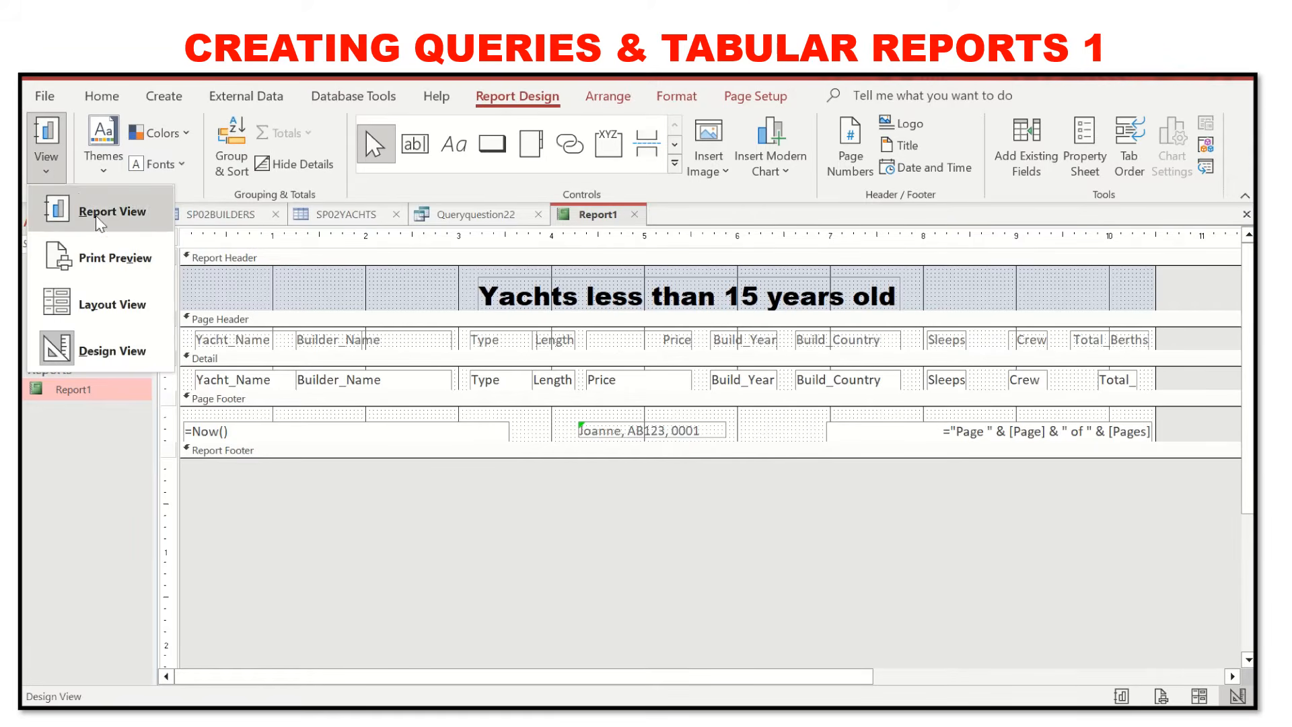
left_click(103, 257)
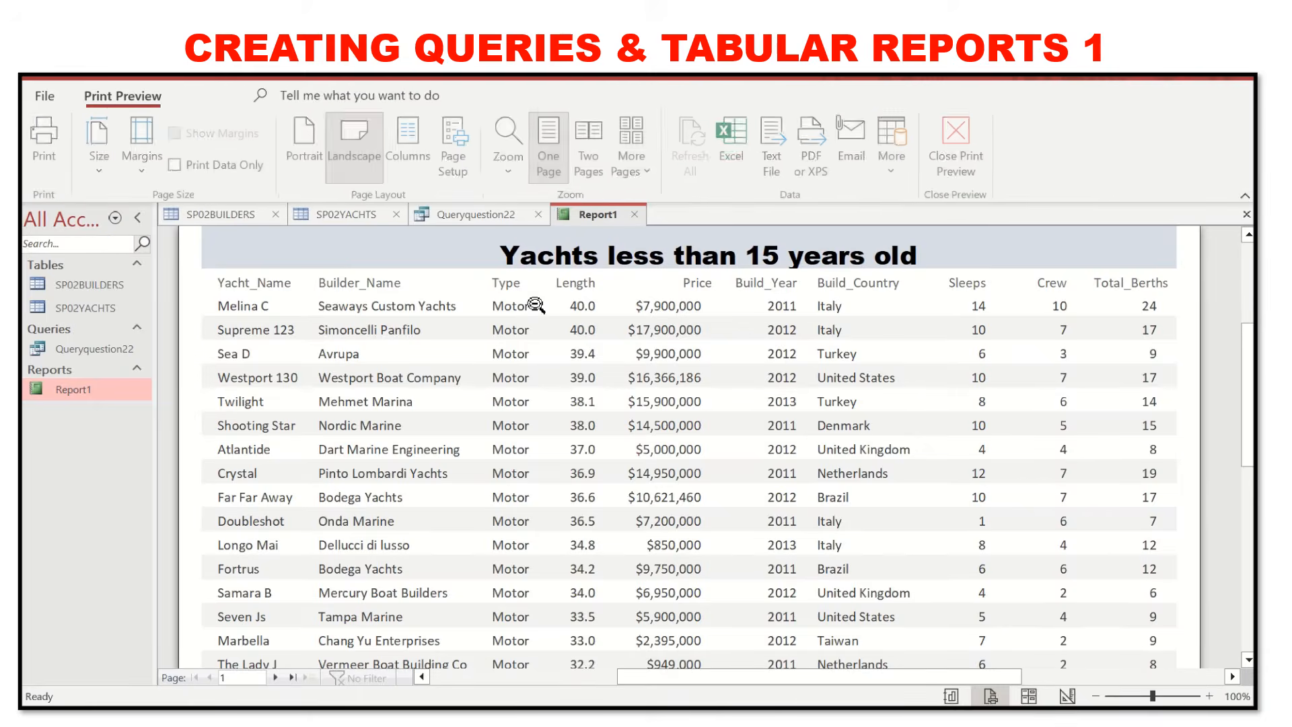
scroll(527, 417, "down", 5)
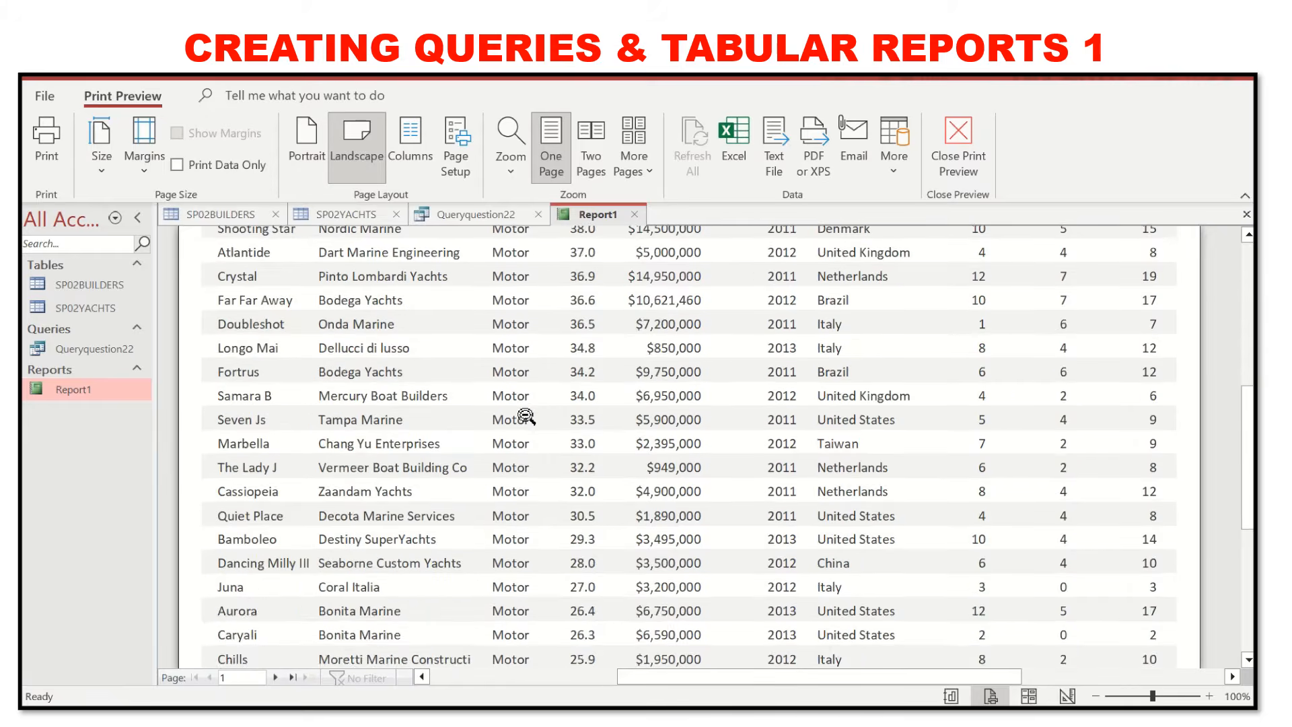
scroll(523, 413, "up", 5)
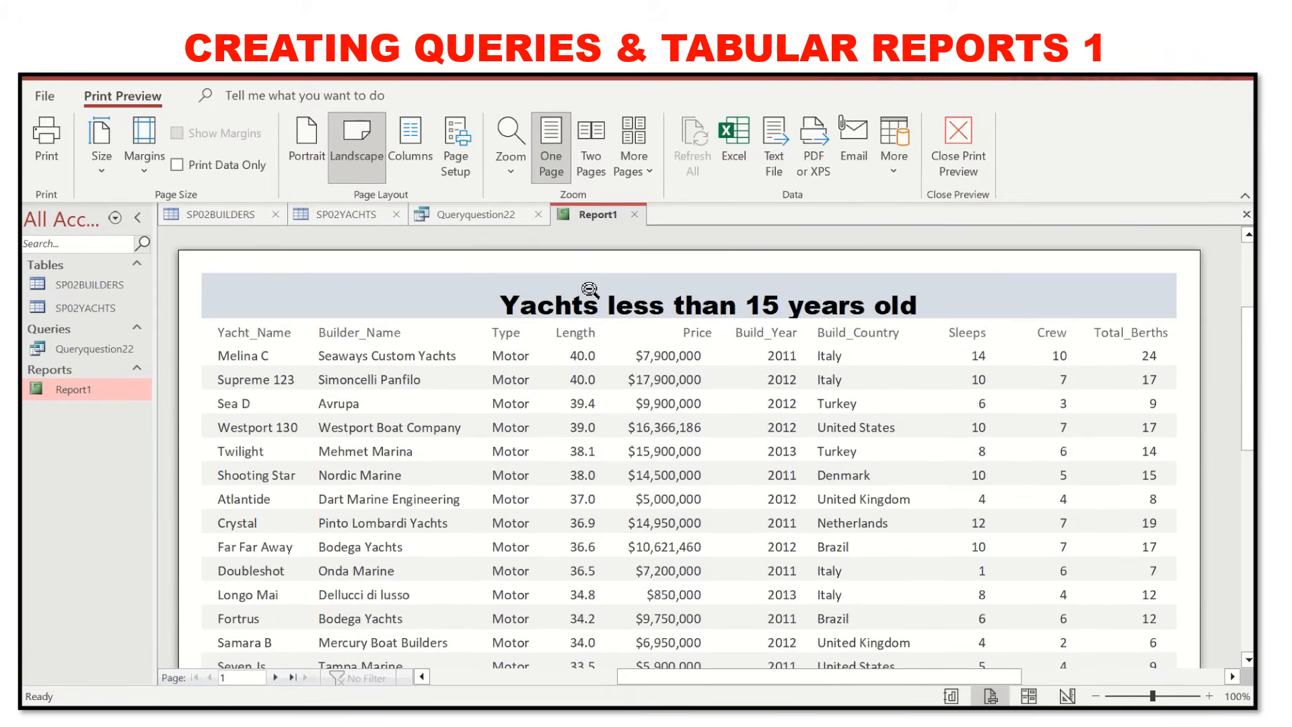
scroll(744, 566, "down", 3)
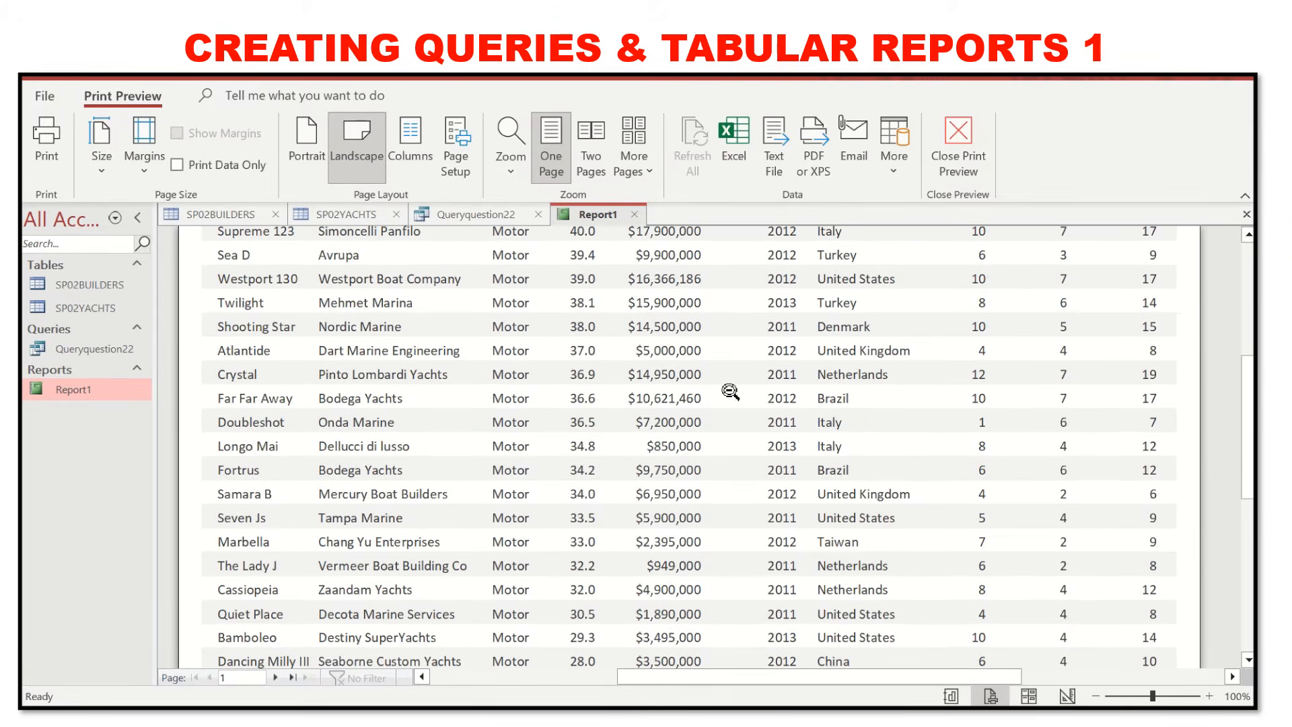
scroll(661, 588, "down", 5)
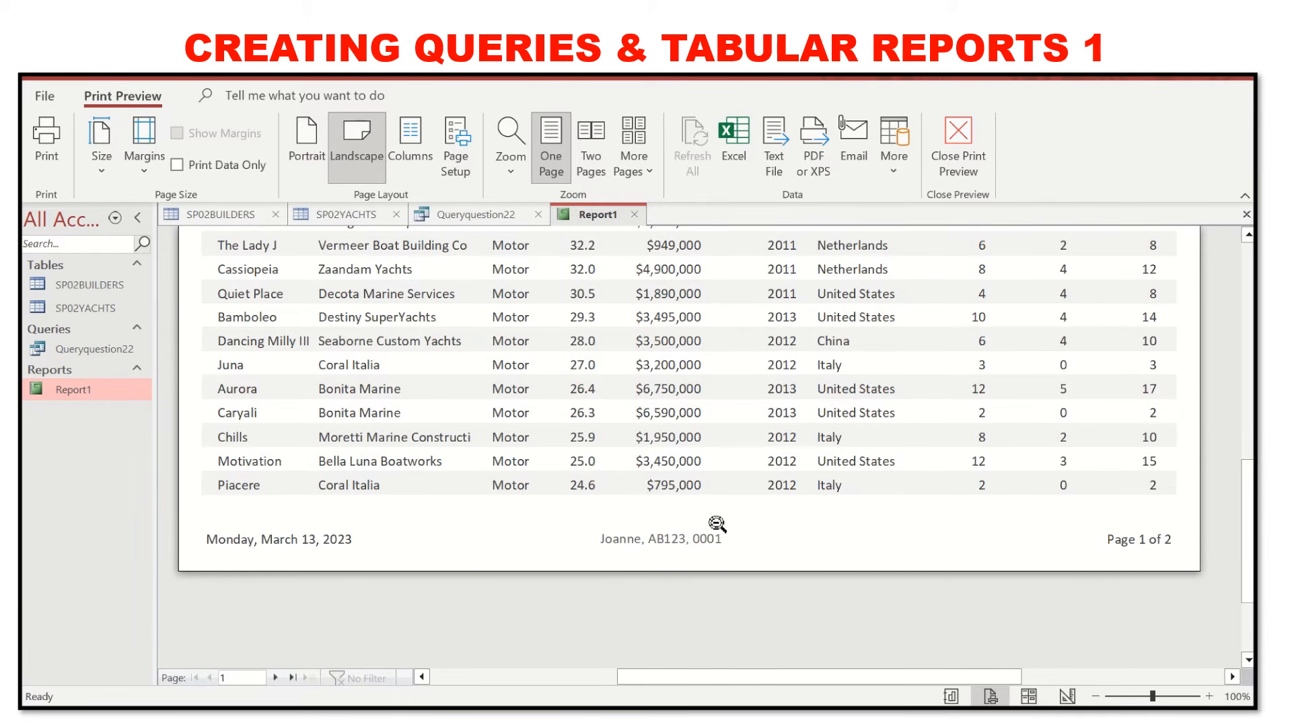
left_click(276, 677)
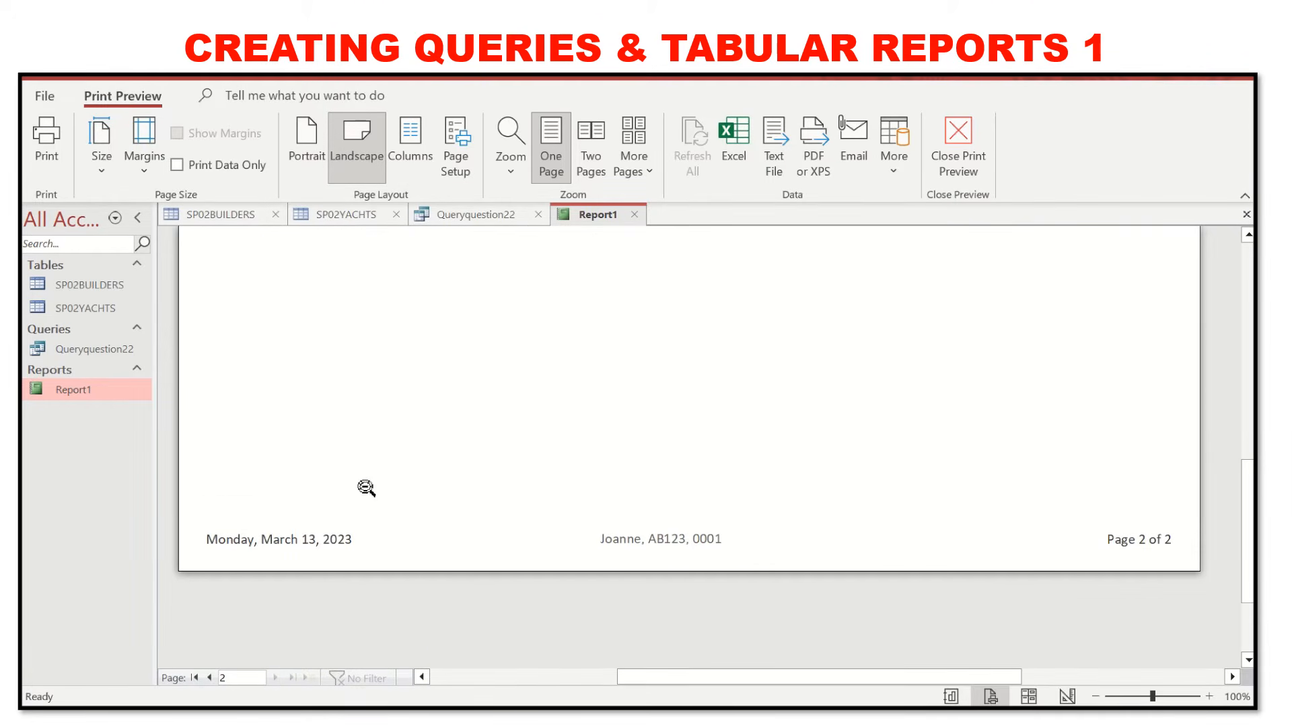
scroll(366, 567, "down", 2)
scroll(366, 451, "up", 10)
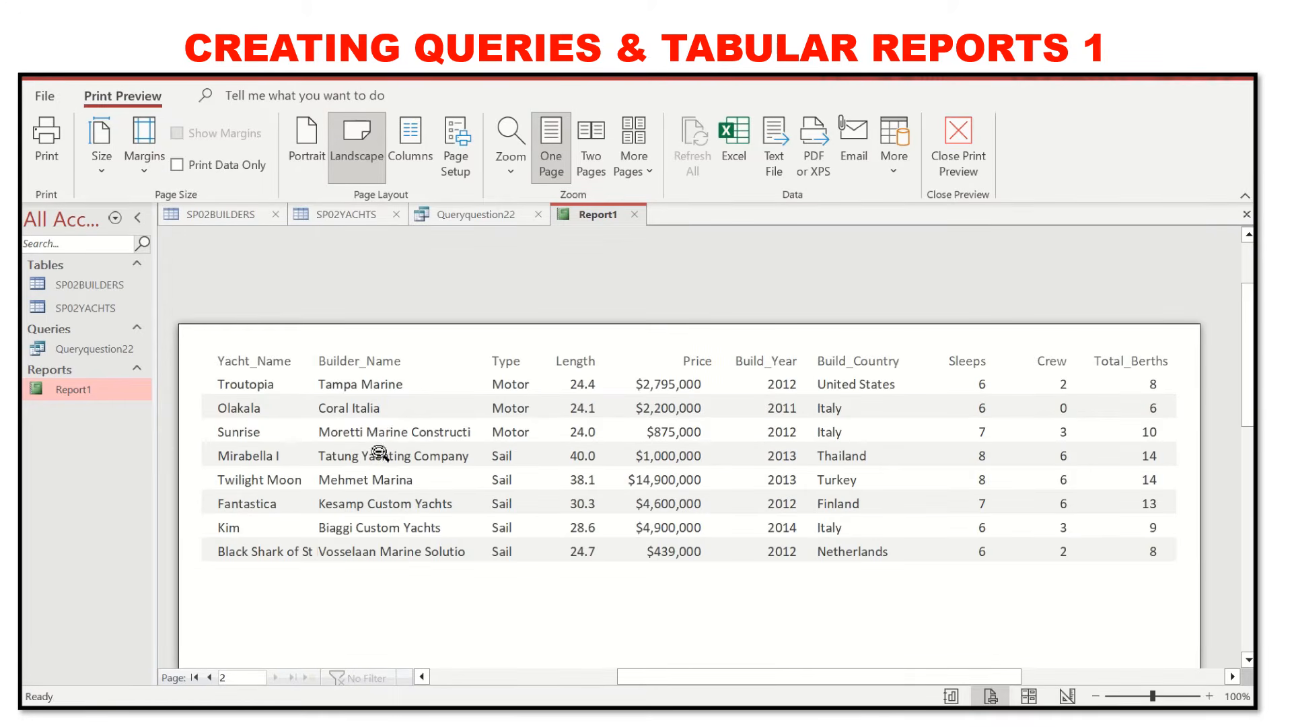
left_click(382, 454)
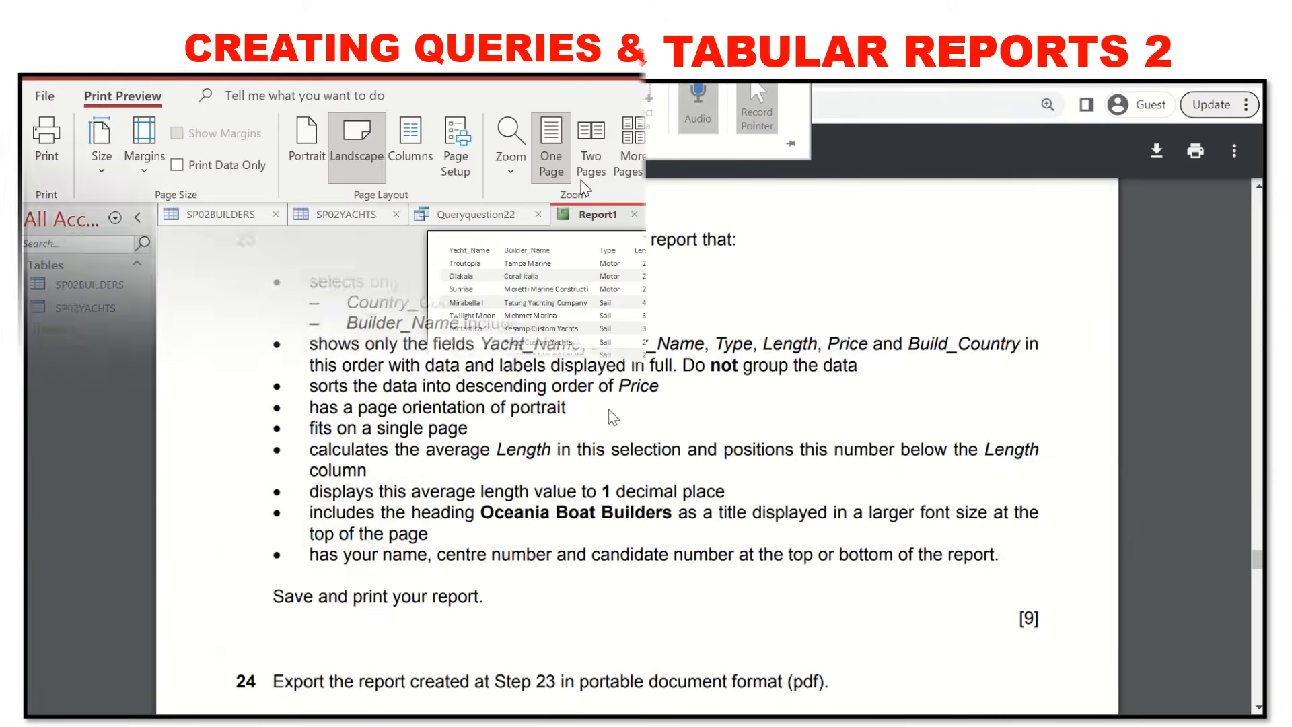
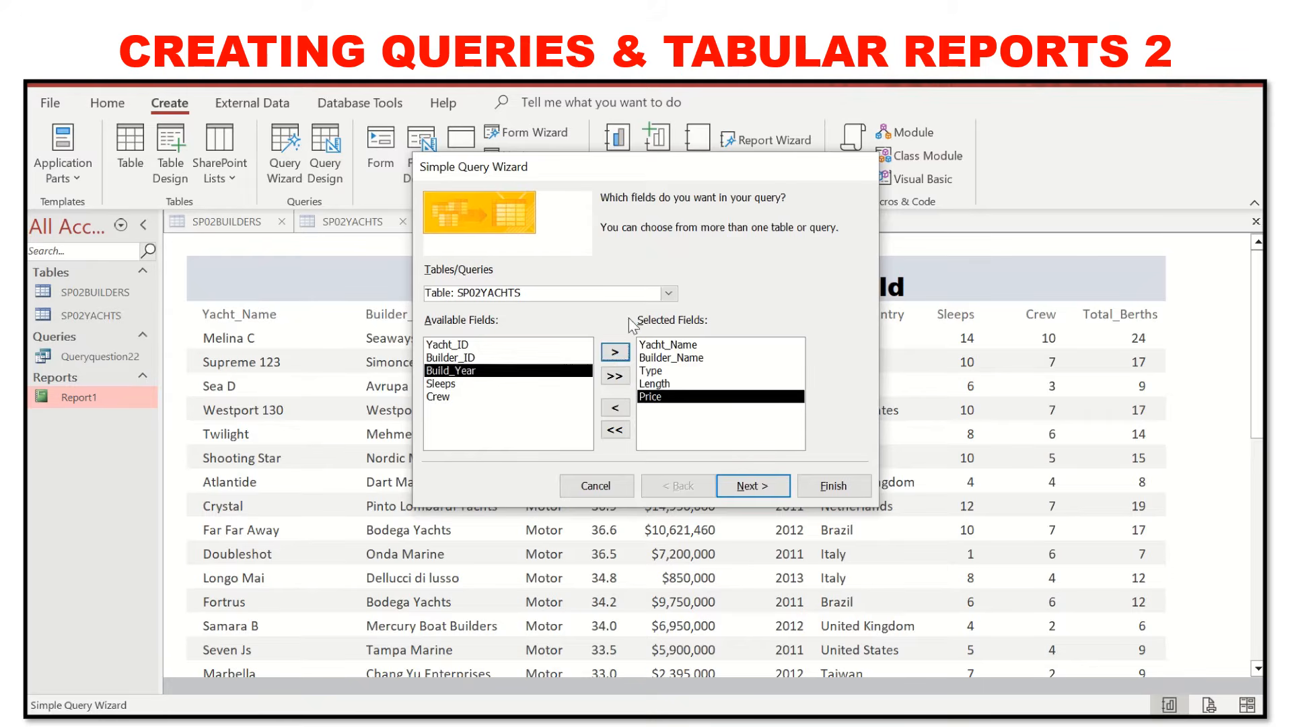
Add Build_Country from the SP02BUILDERS table to the query's selected fields and keep it as a detail query.
left_click(668, 293)
left_click(606, 305)
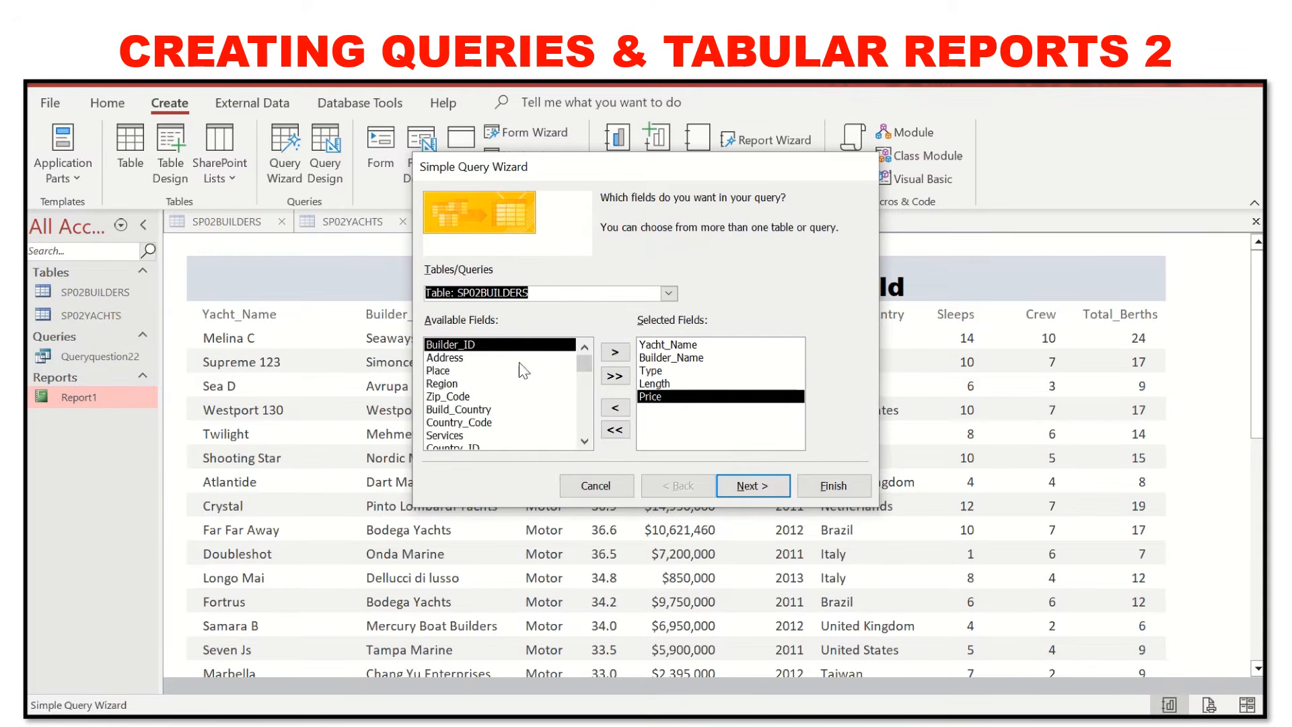
left_click(507, 408)
left_click(615, 352)
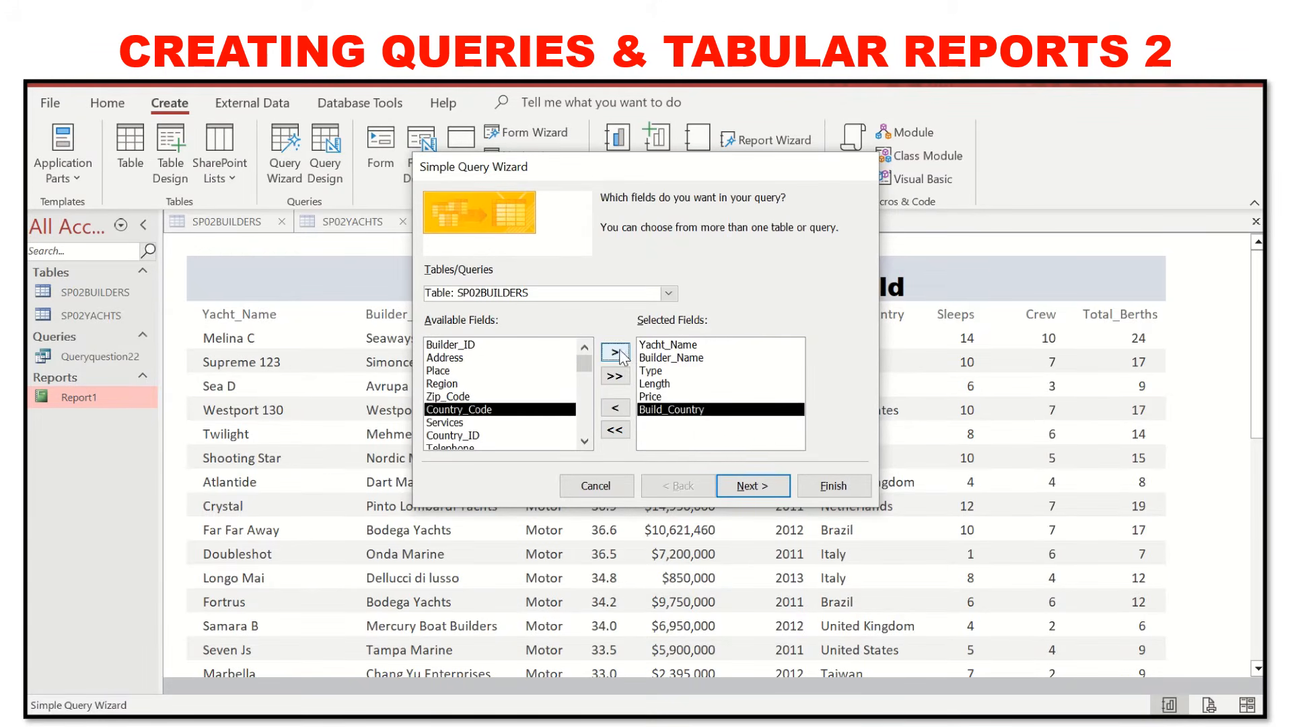
left_click(756, 491)
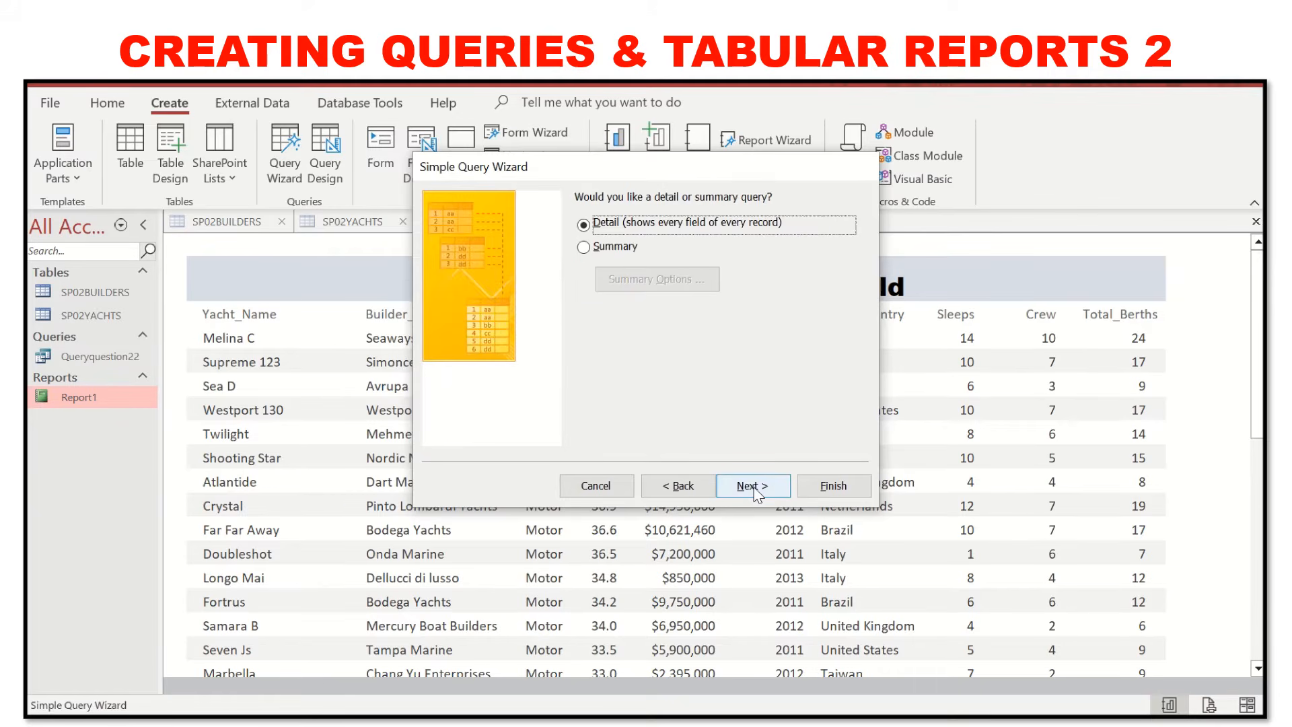
left_click(752, 487)
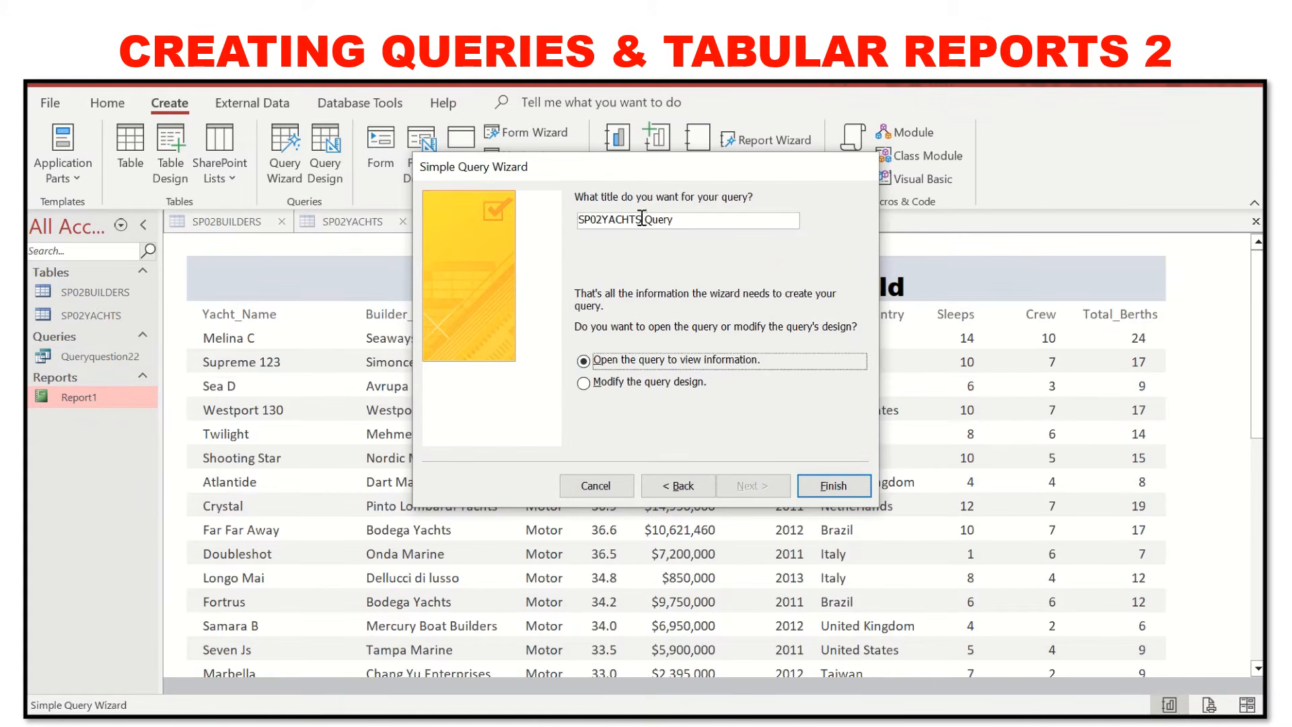
Title the query Queryquestion23 and finish the wizard, opening the query to view its information.
left_click_drag(644, 219, 535, 219)
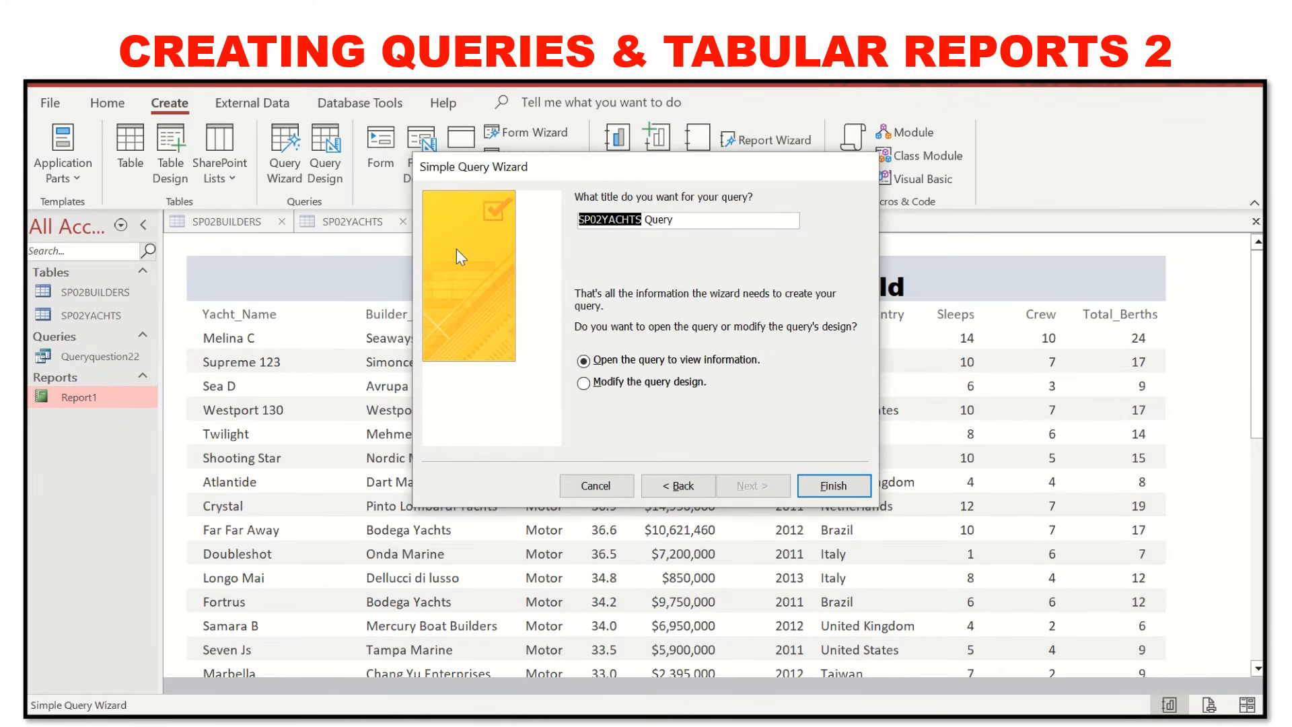
key("BackSpace")
key("BackSpace")
left_click(641, 227)
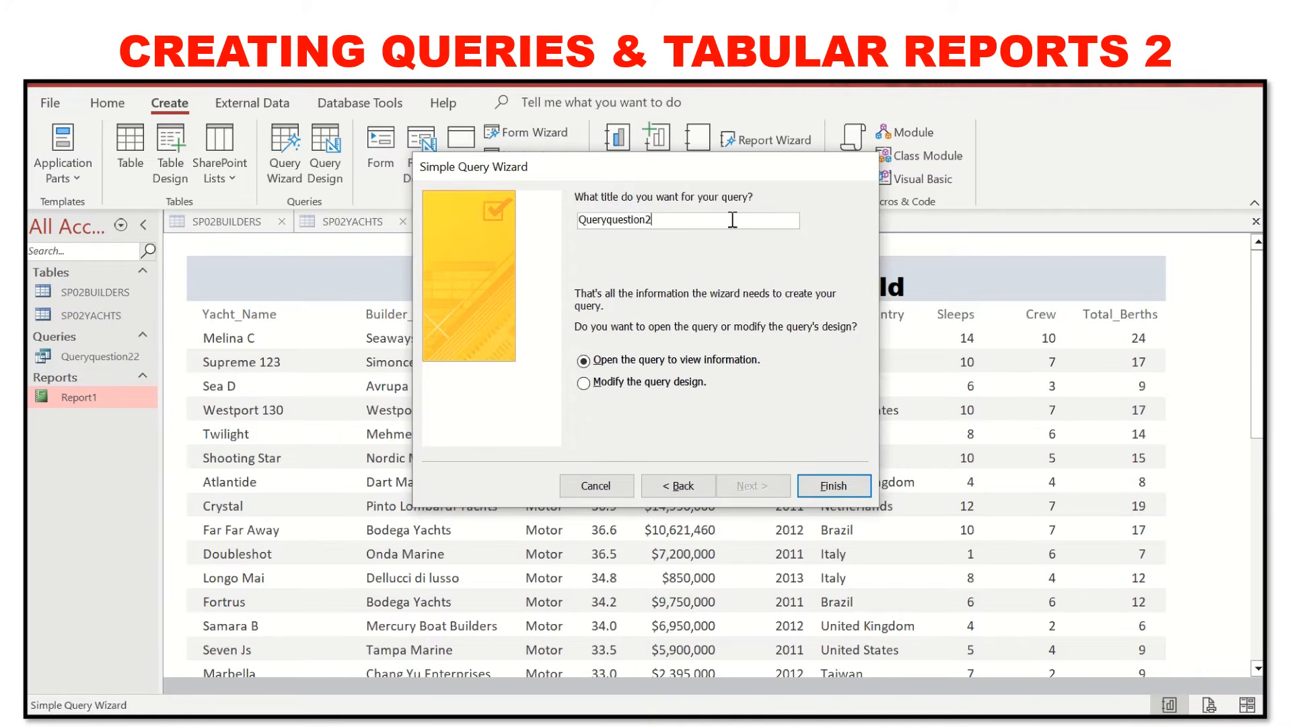
type("n23")
left_click(852, 486)
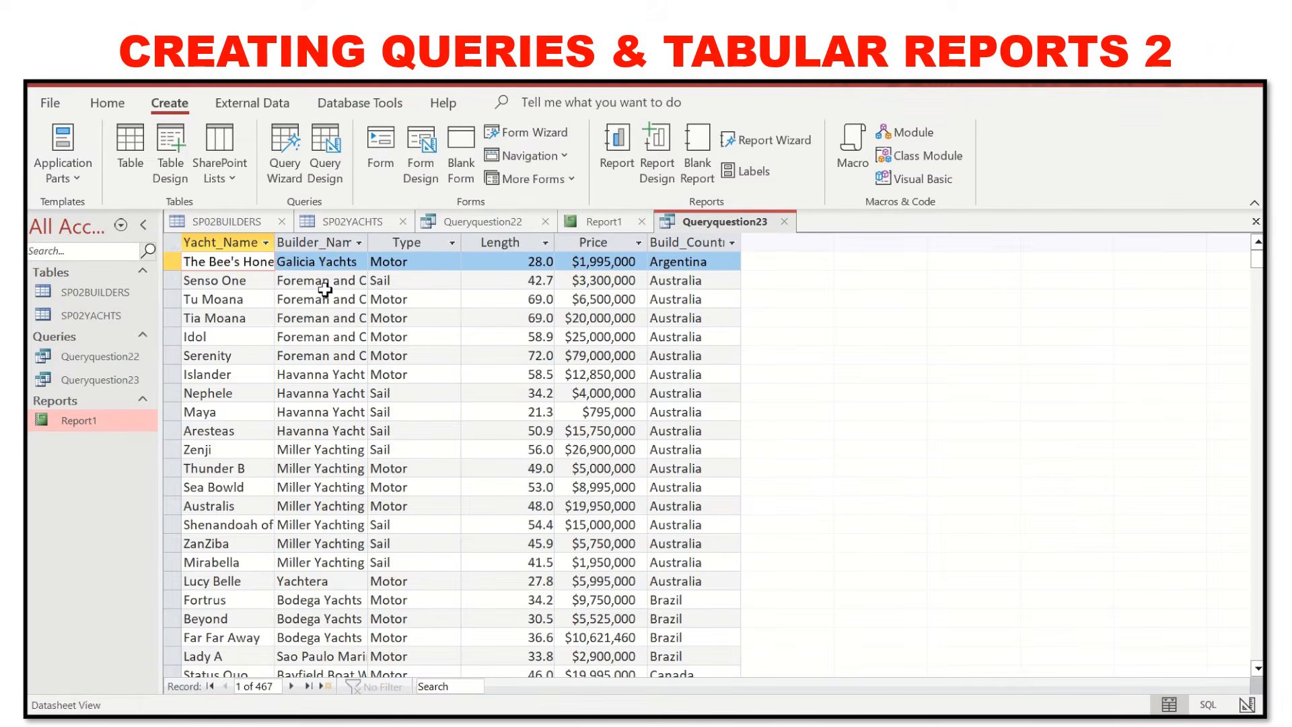
Fit the Yacht_Name, Builder_Name and Build_Country column widths to their contents in the Queryquestion23 datasheet.
double_click(274, 243)
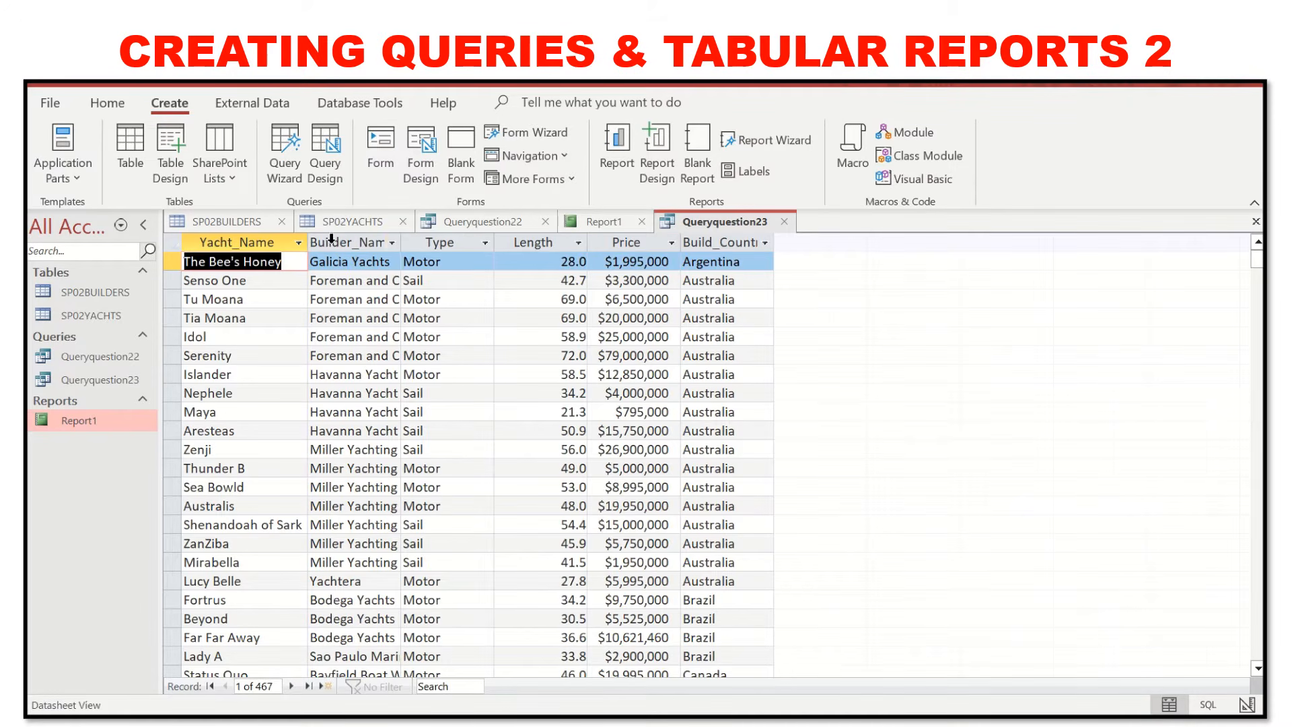
left_click(400, 240)
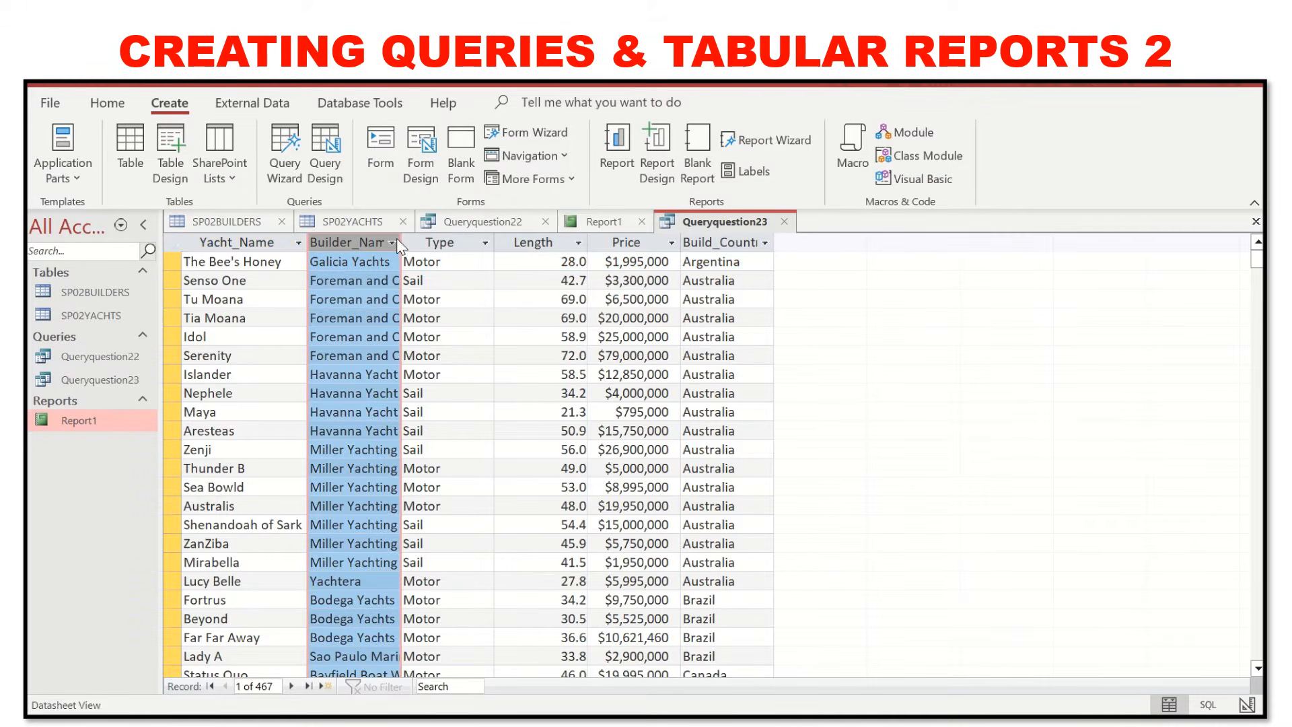
double_click(401, 240)
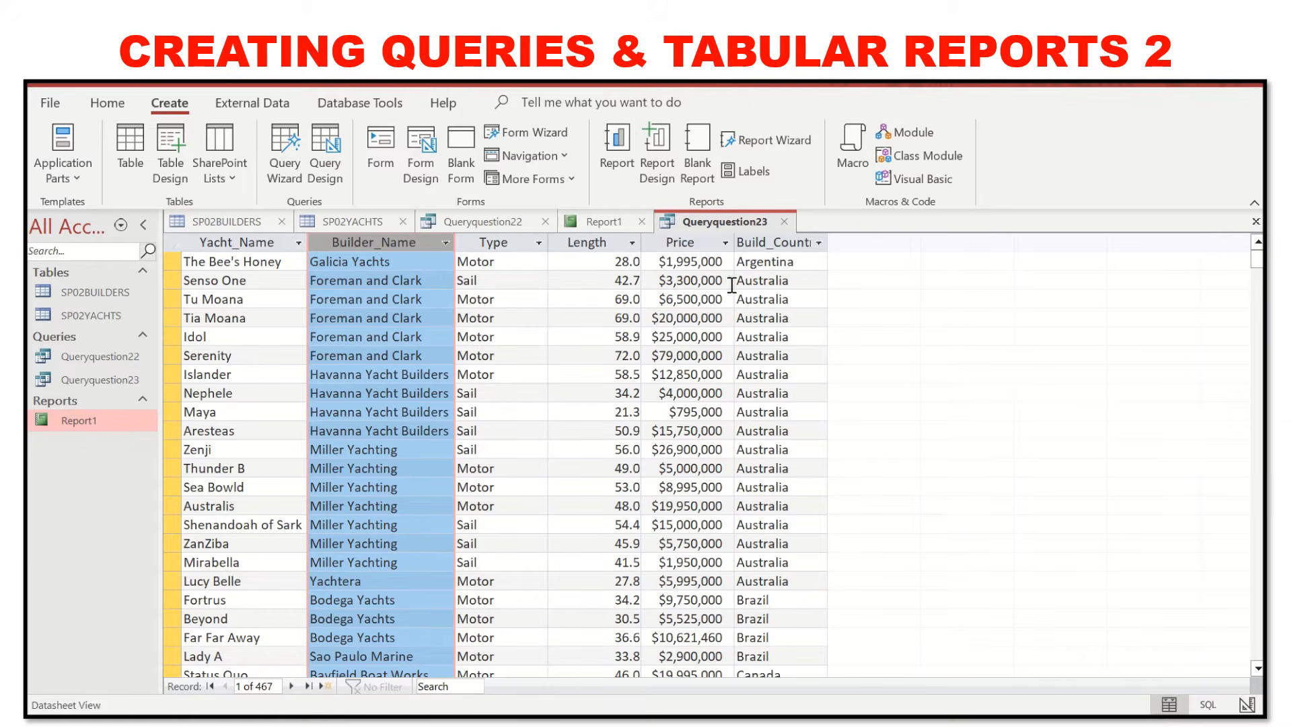
double_click(827, 242)
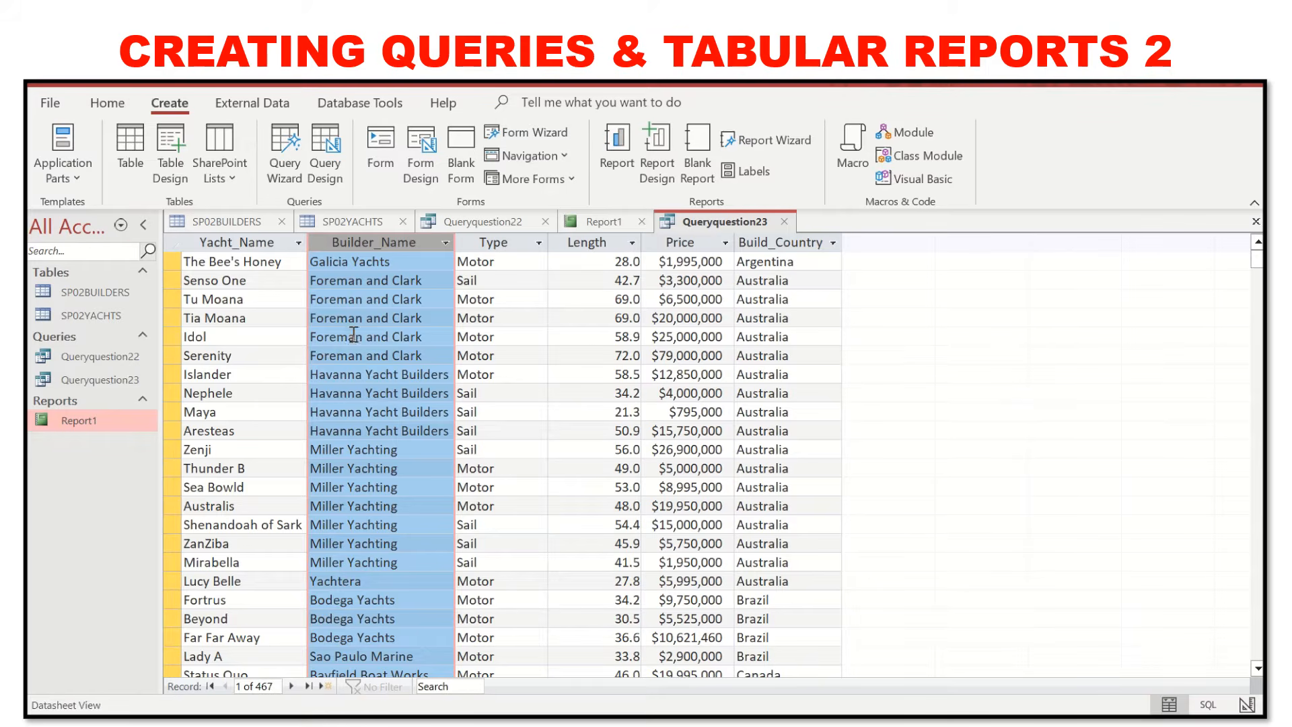
left_click(247, 313)
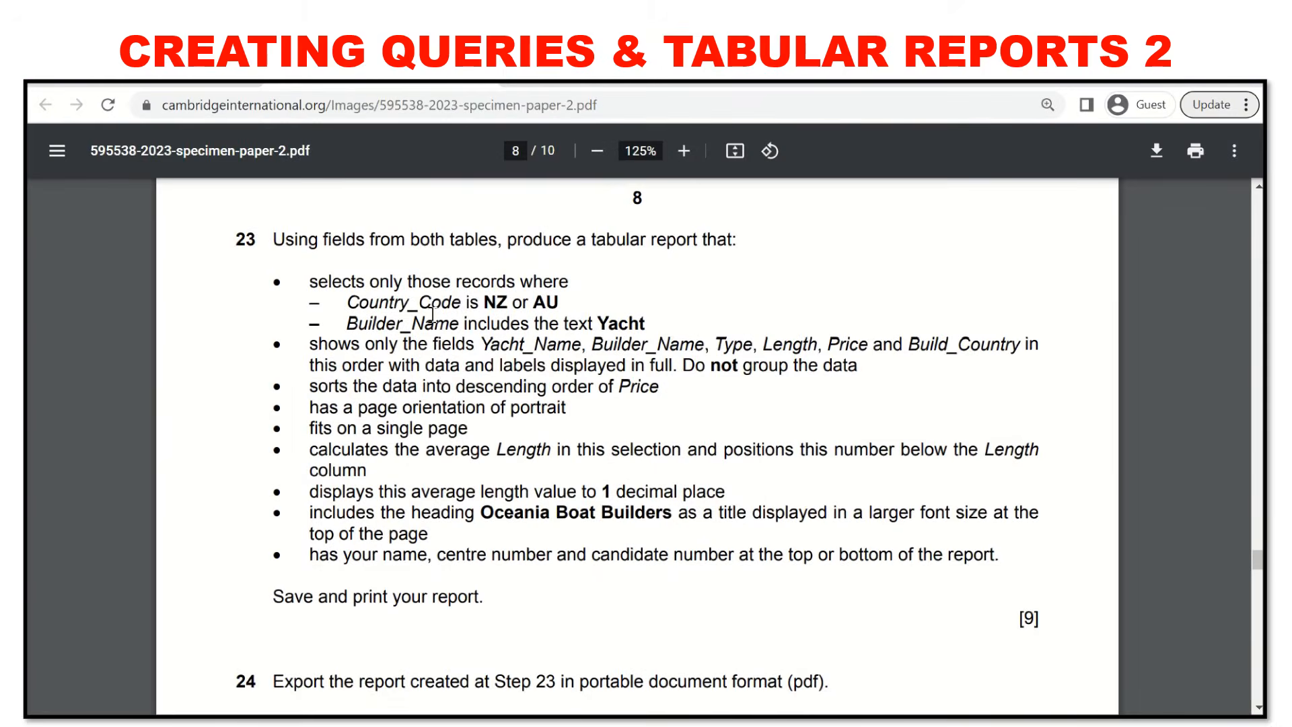
Switch to the exam paper in the browser and check question 23's Country_Code selection requirement.
left_click_drag(333, 299, 566, 300)
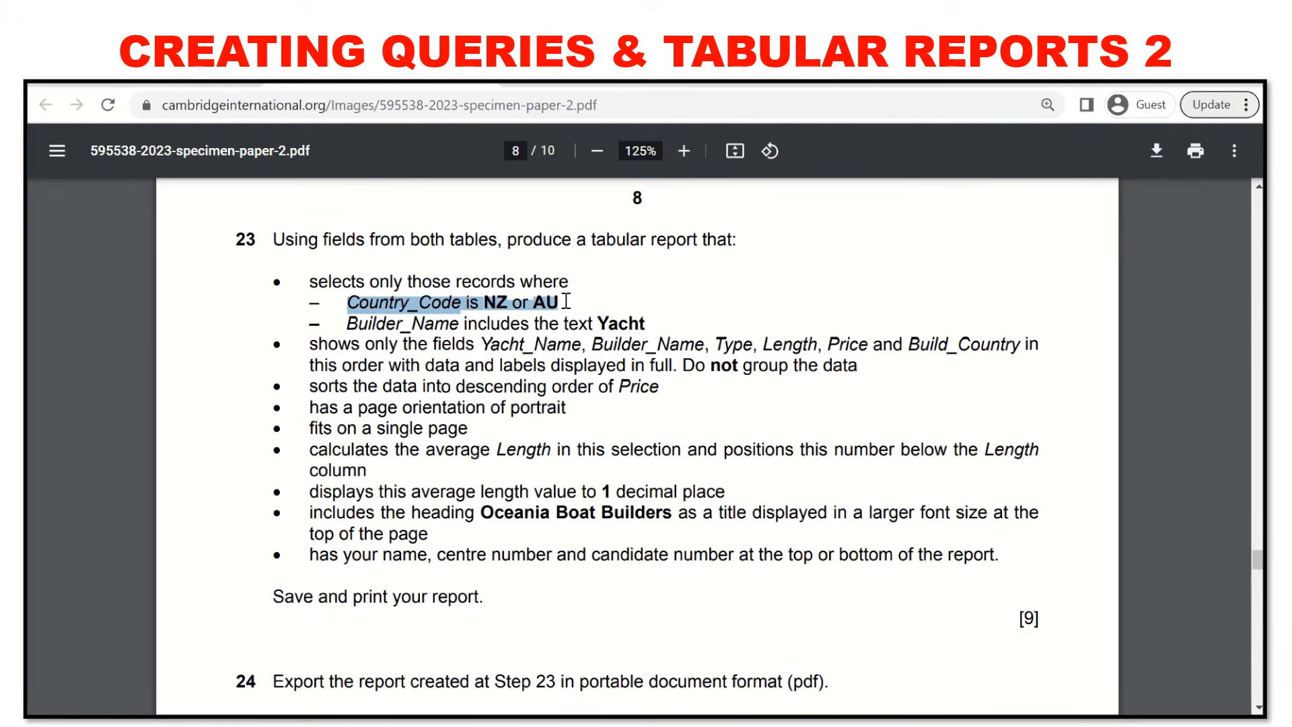
left_click(624, 420)
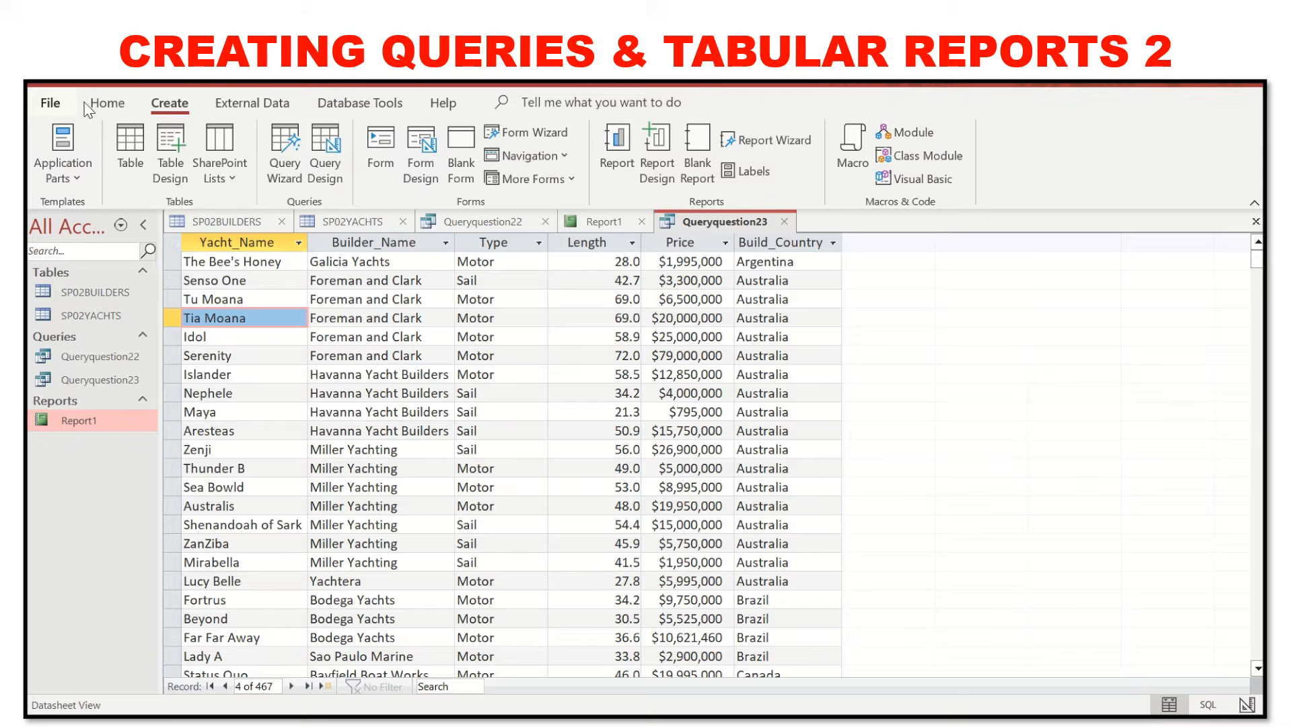
Open Queryquestion23 in Design View and enlarge the SP02BUILDERS and SP02YACHTS field lists to show more of their fields.
left_click(107, 102)
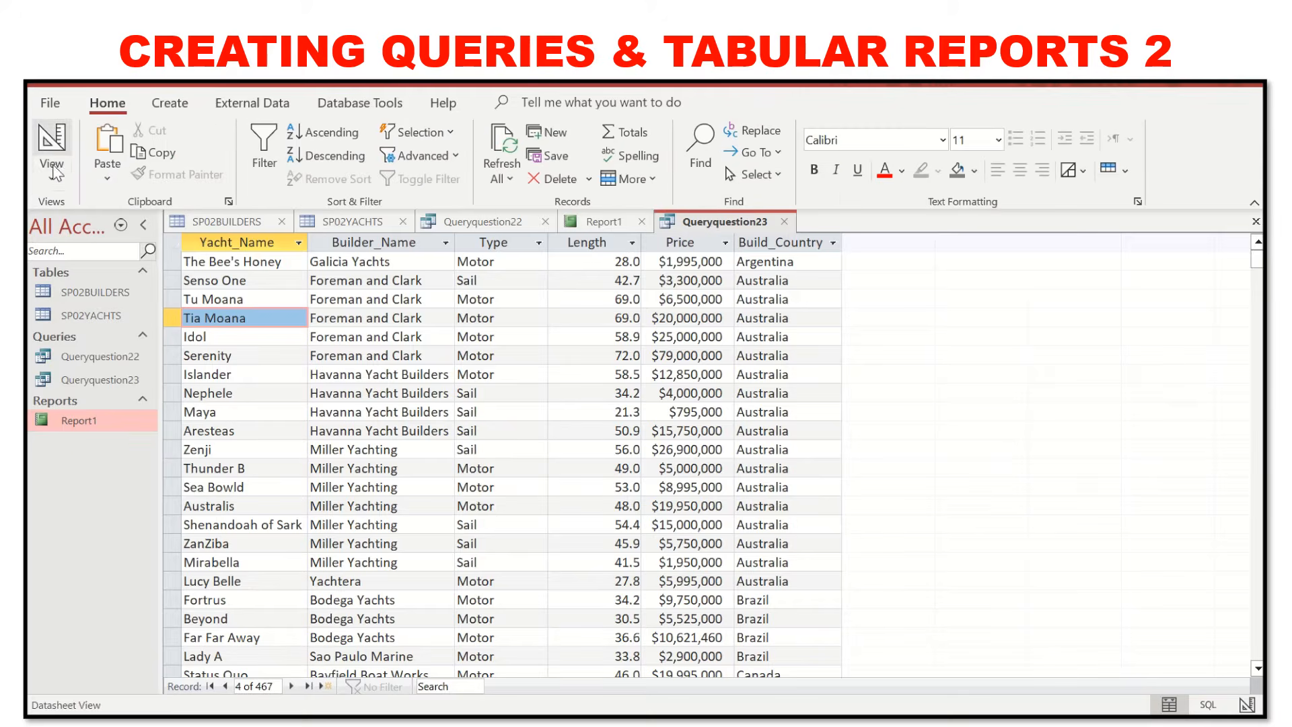
left_click(56, 158)
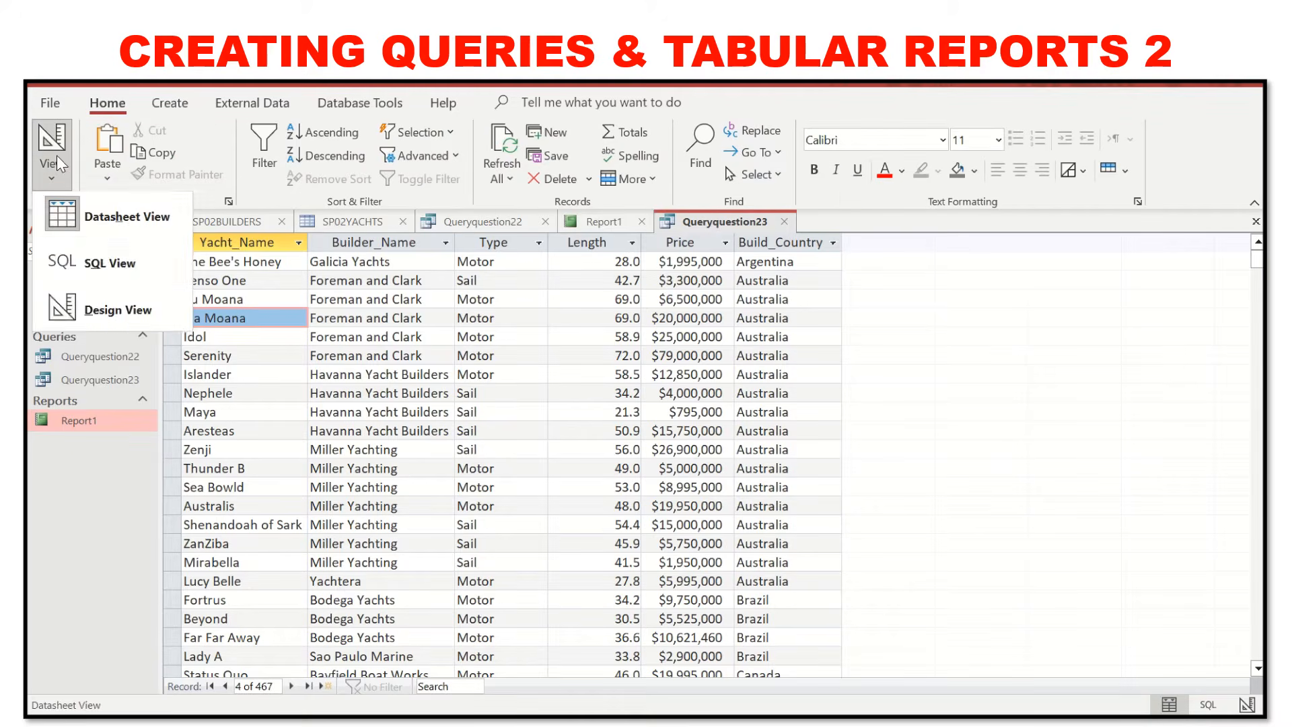
left_click(94, 313)
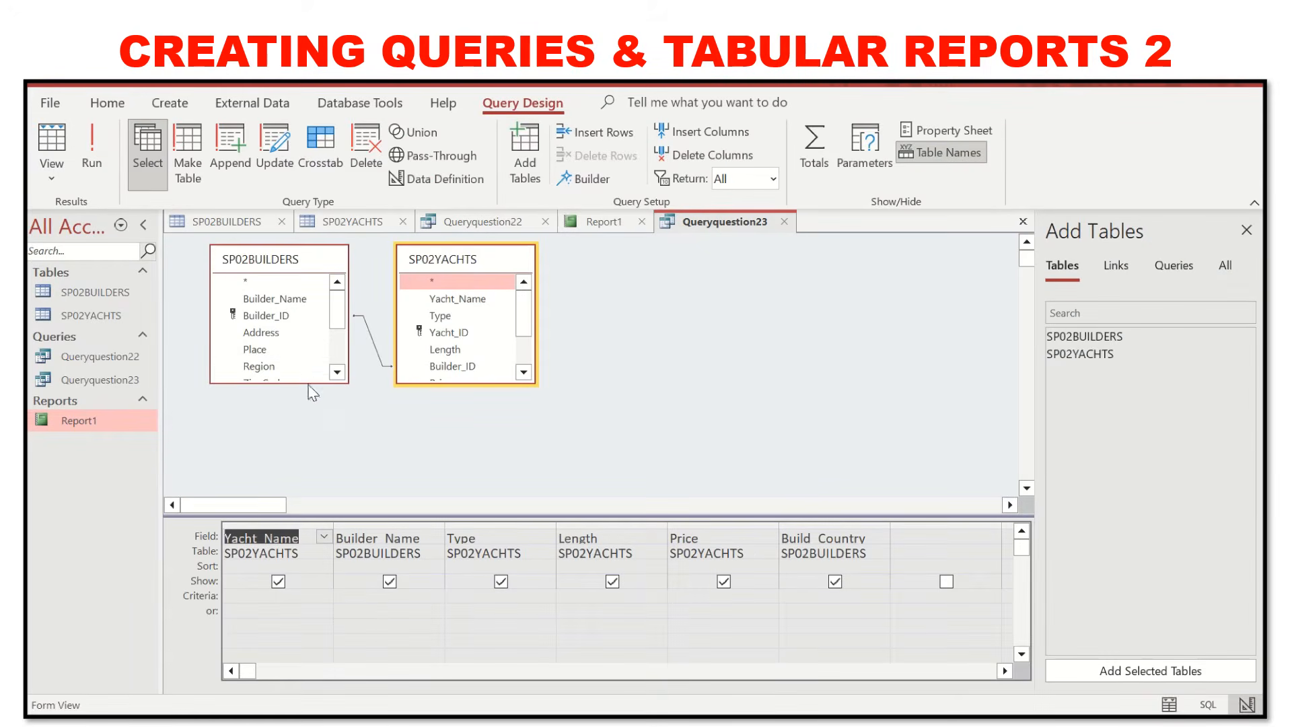
left_click_drag(310, 384, 310, 448)
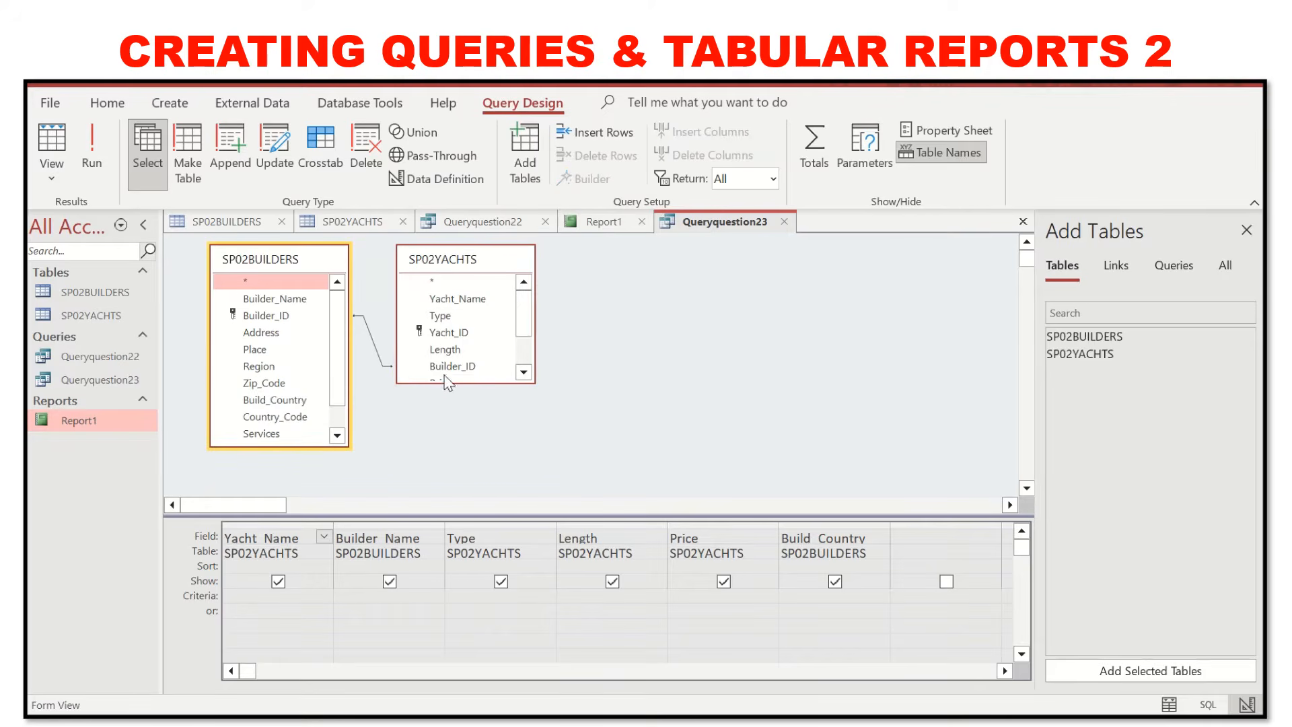
left_click_drag(443, 383, 442, 455)
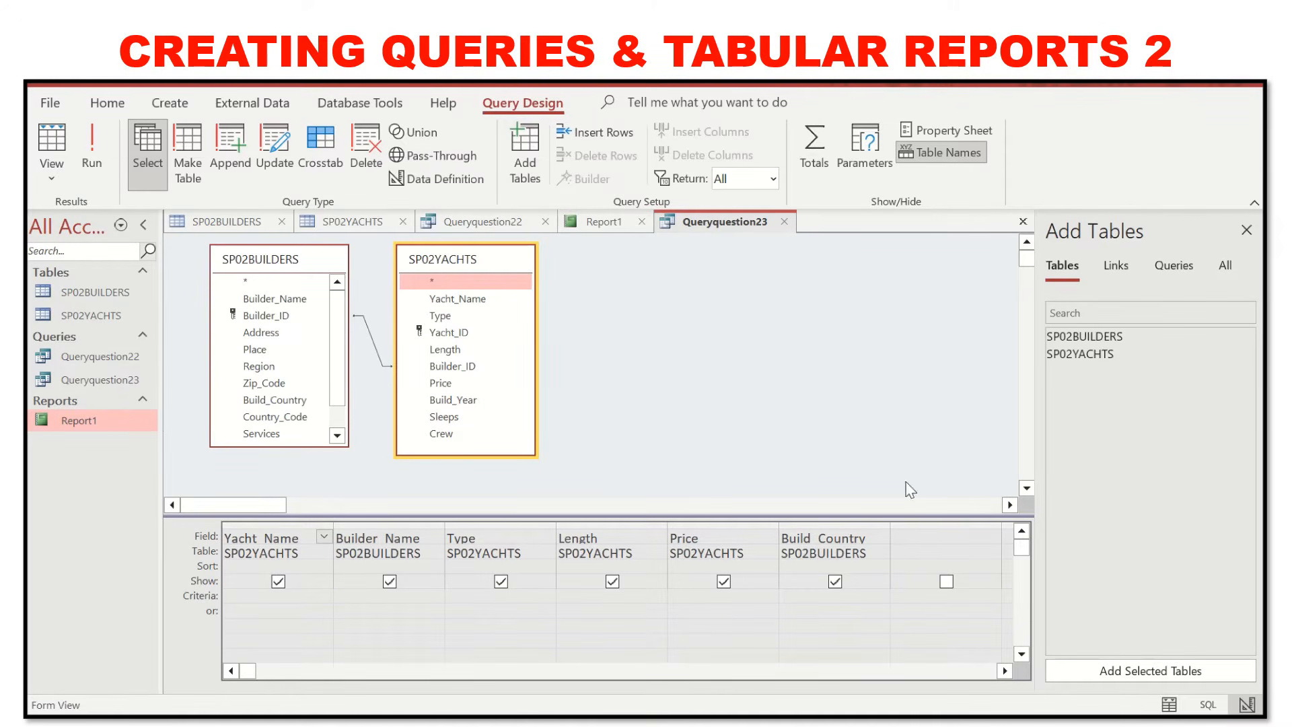
Add the Country_Code field from SP02BUILDERS to the query design grid and hide it from the results.
left_click(909, 539)
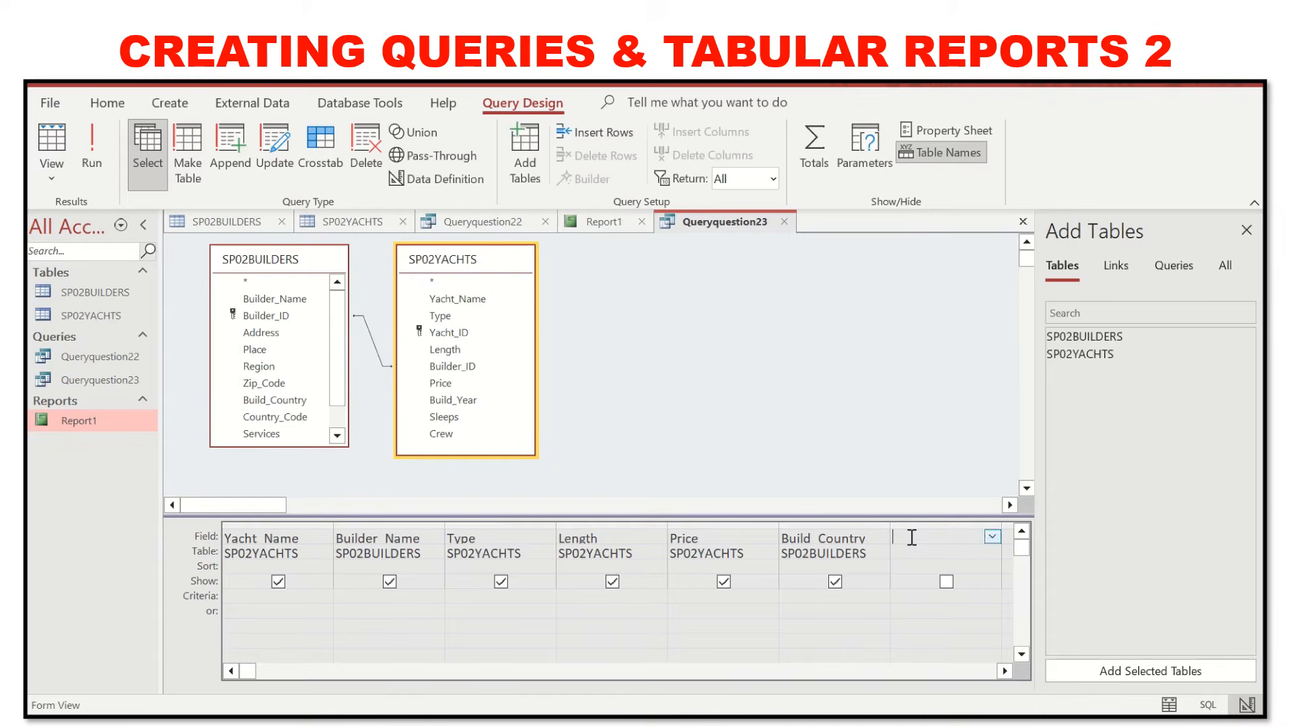
double_click(285, 418)
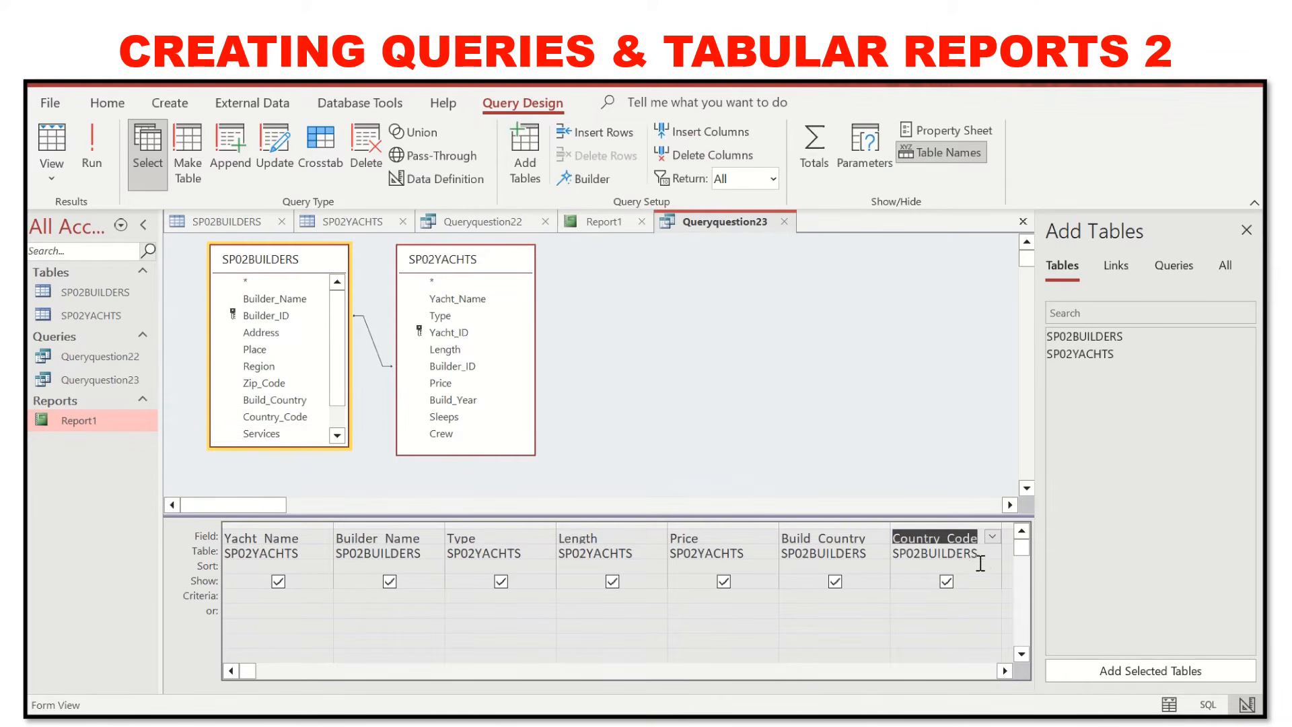
left_click(946, 582)
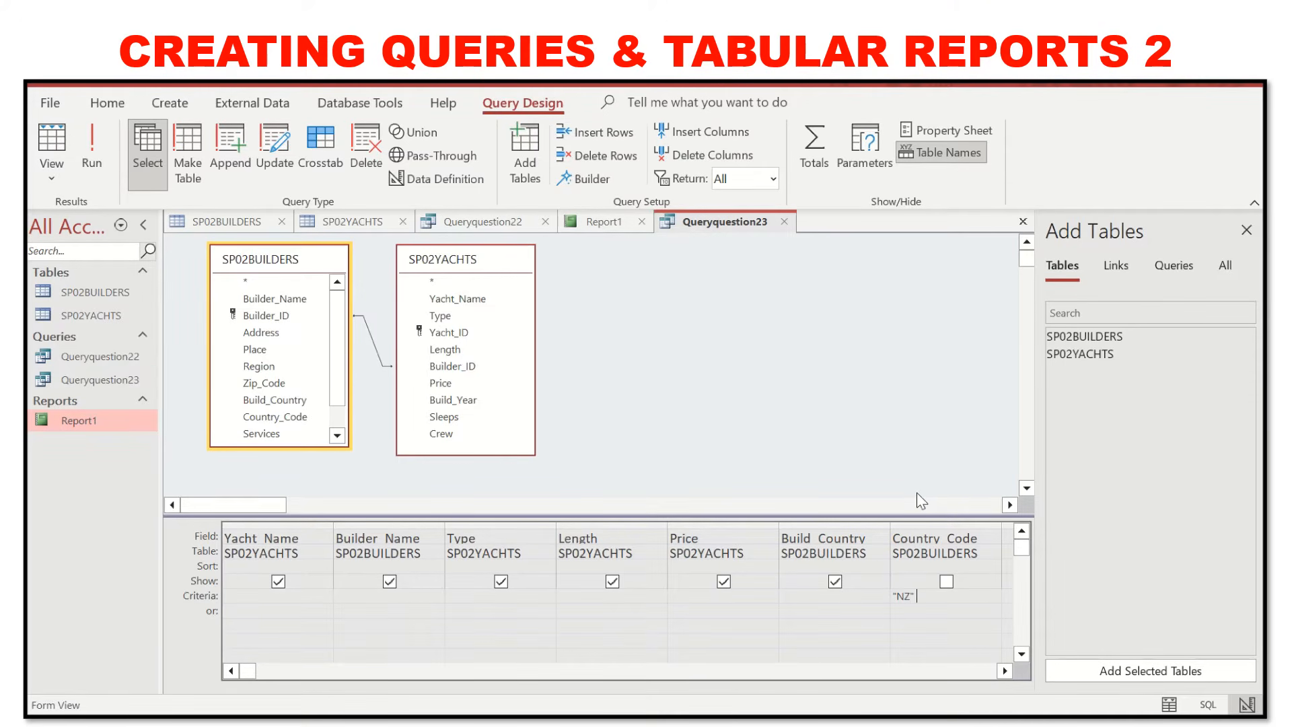
Set the Country_Code criterion to "NZ" Or "AU" and run the query.
type("r \"AU")
key("Return")
left_click(642, 604)
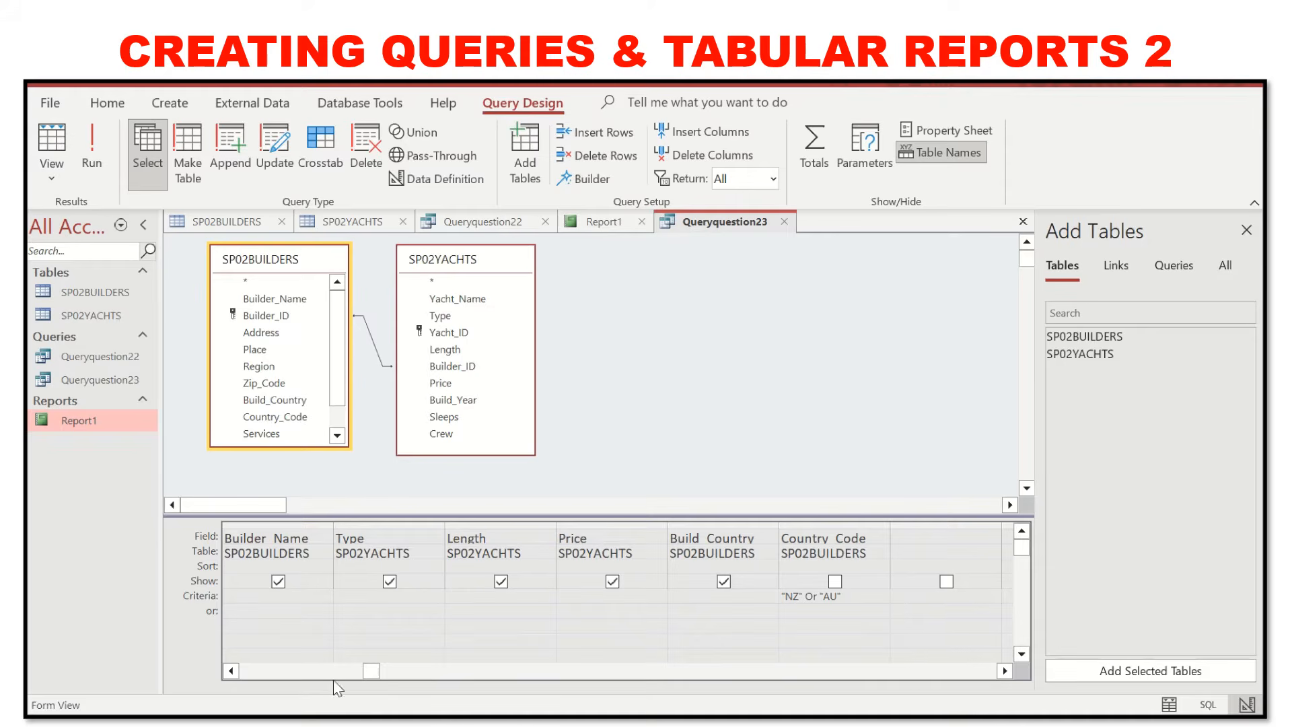
left_click(313, 671)
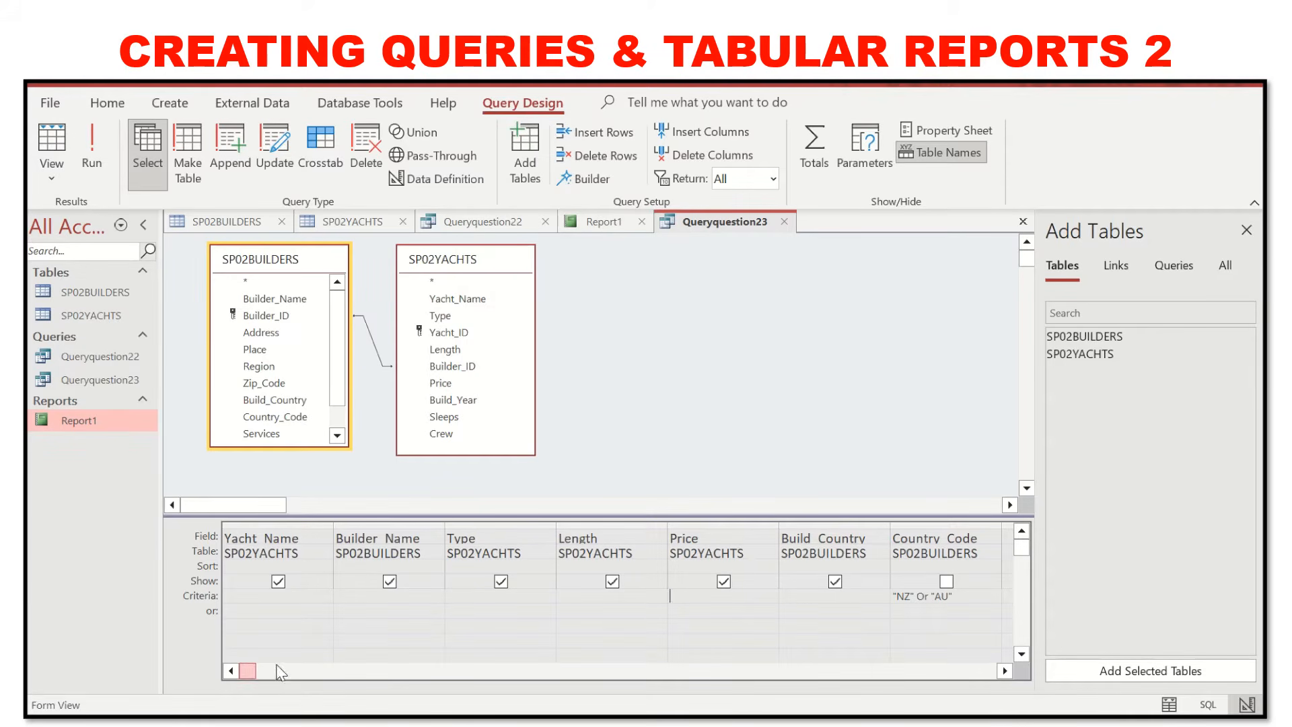
left_click(104, 138)
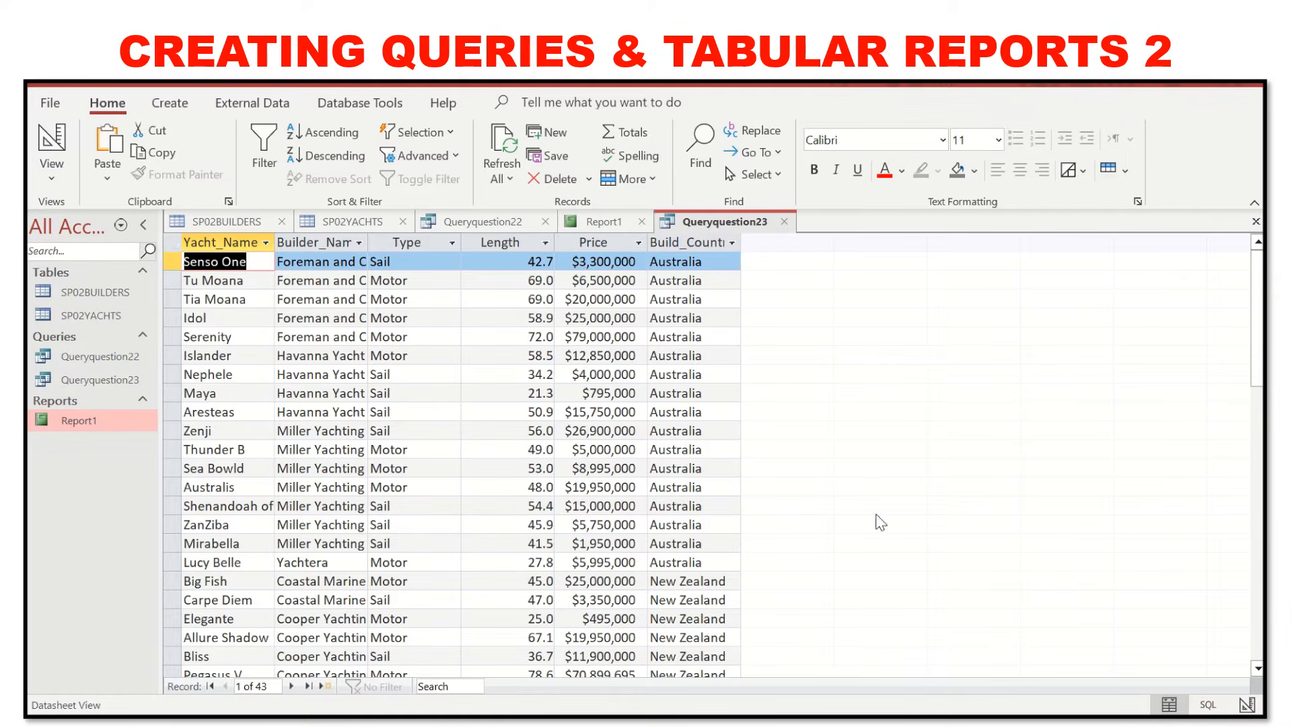
left_click_drag(1253, 271, 1211, 269)
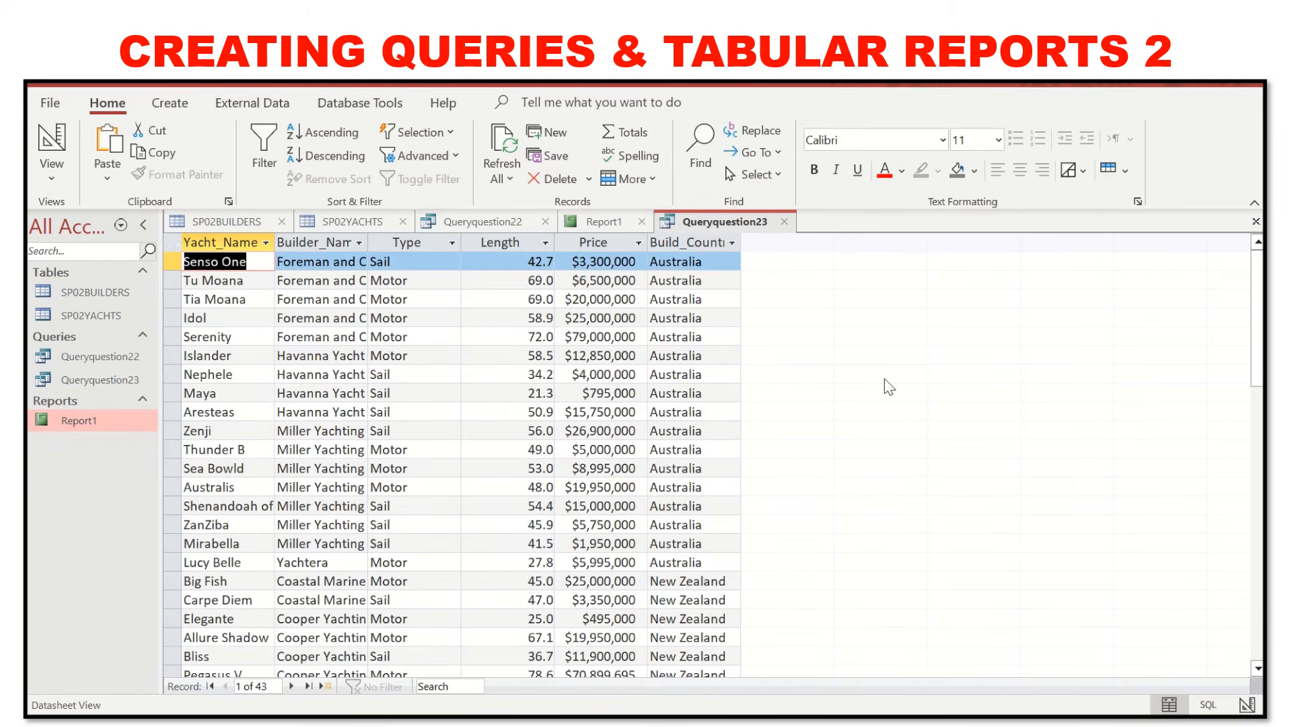
Return to the query design, set the Builder_Name criterion to Like *Yacht*, and run the query.
left_click(52, 141)
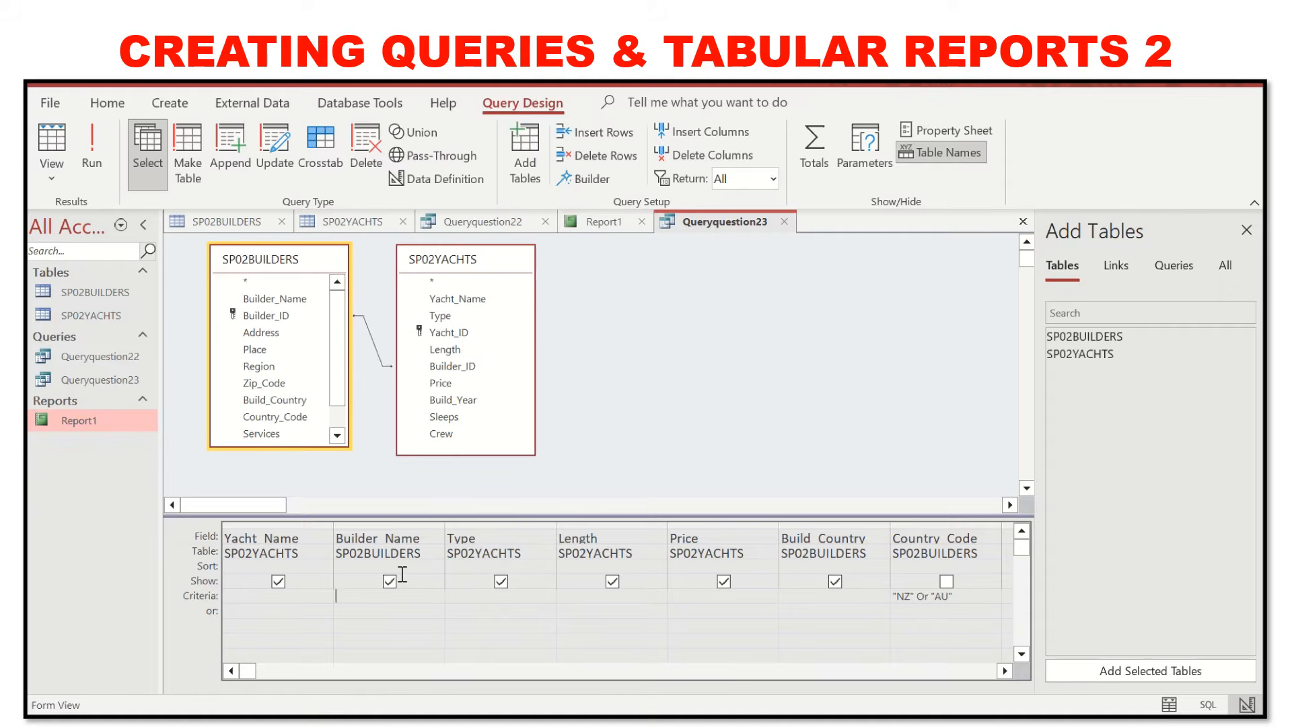
type("Like *Yacht")
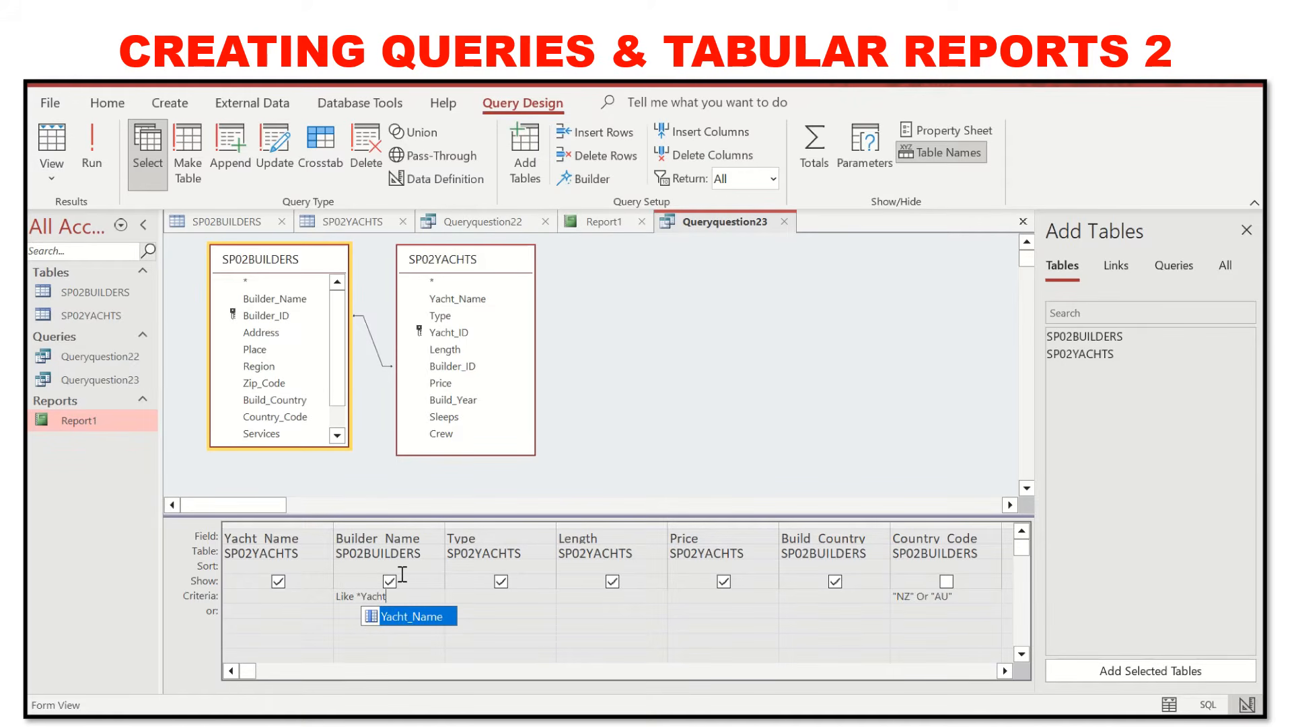
type("*")
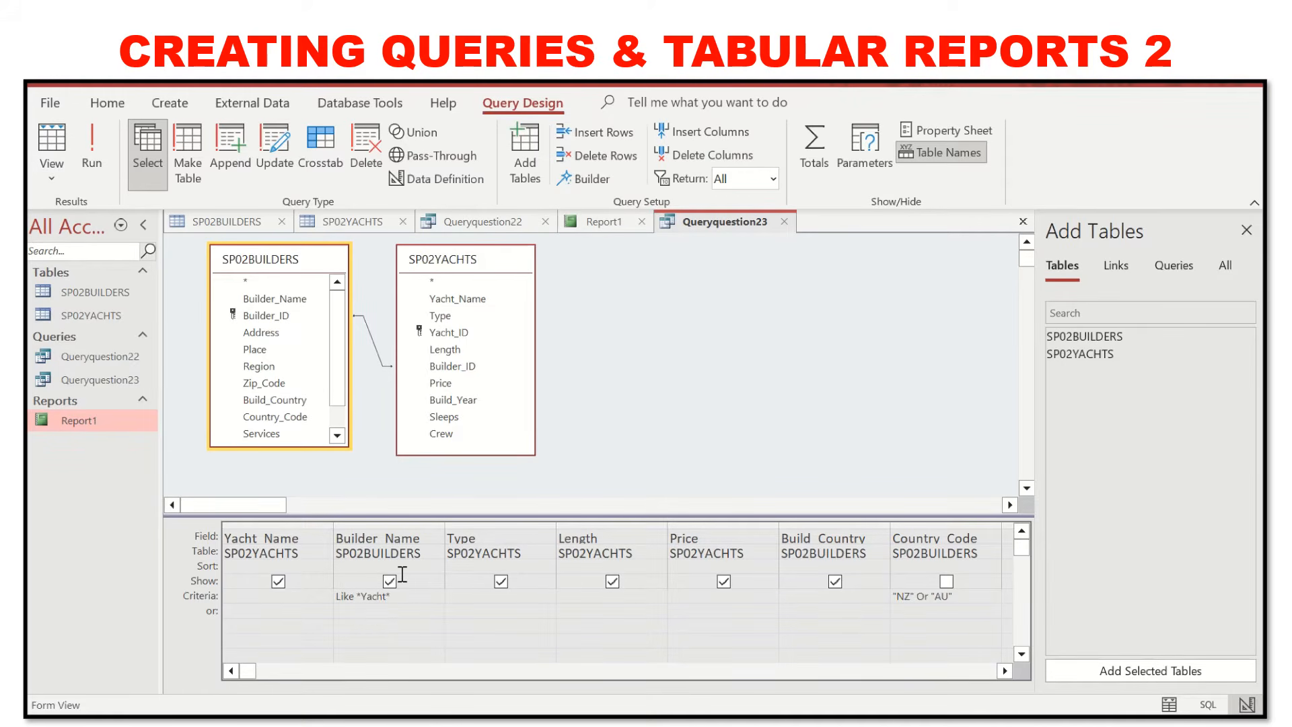
key("Tab")
left_click(83, 154)
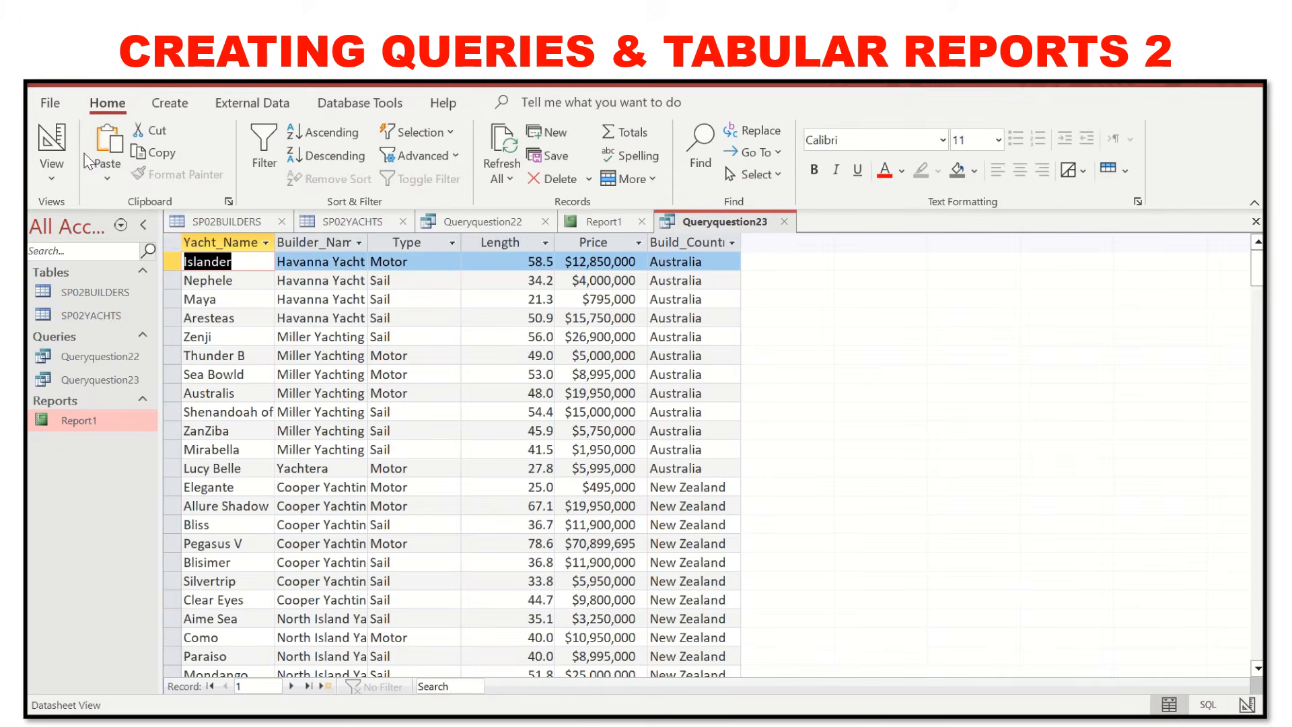
Fit the Builder_Name column width to its contents and check question 23's report requirements in the exam paper.
double_click(369, 242)
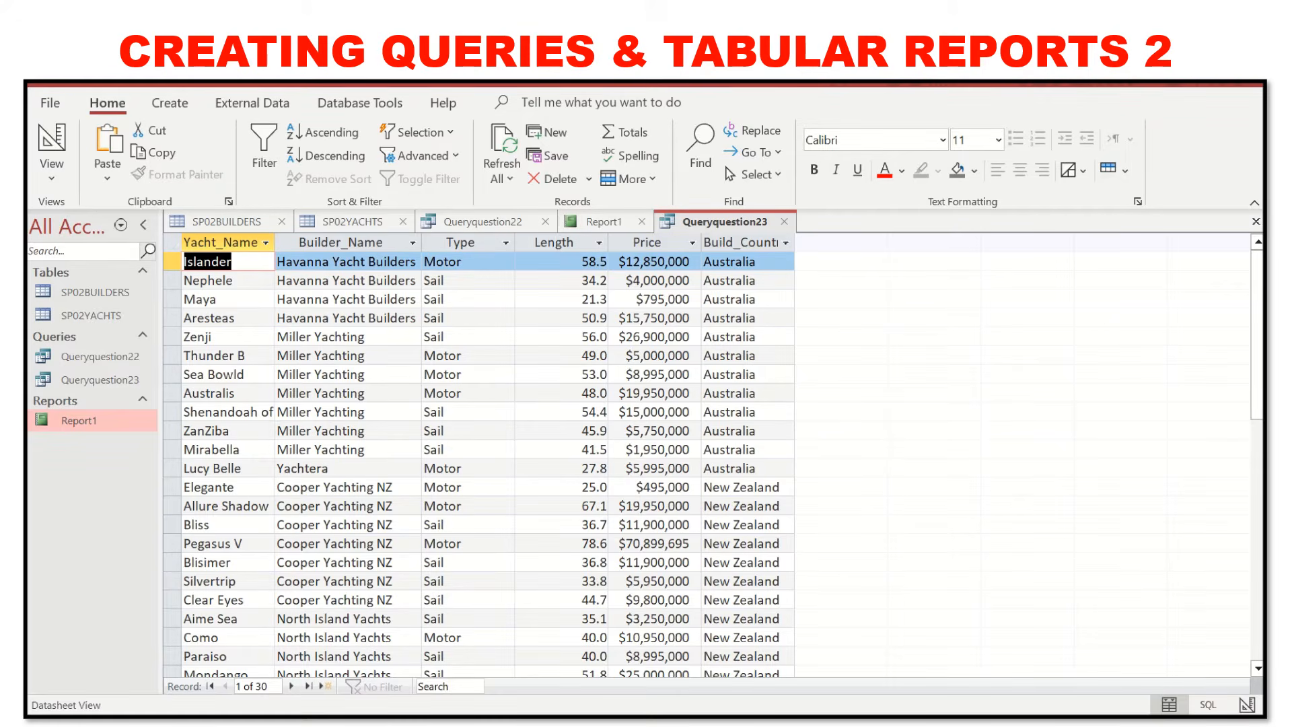
key("alt+Tab")
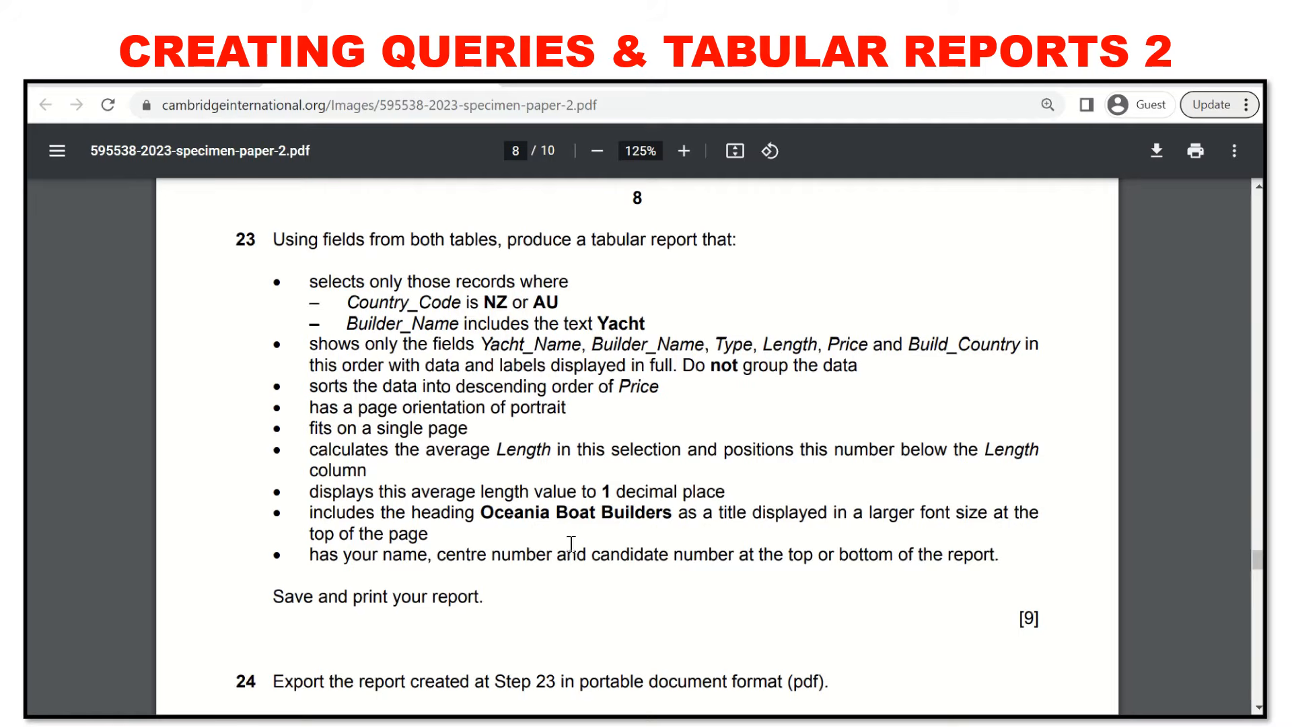
key("alt+Tab")
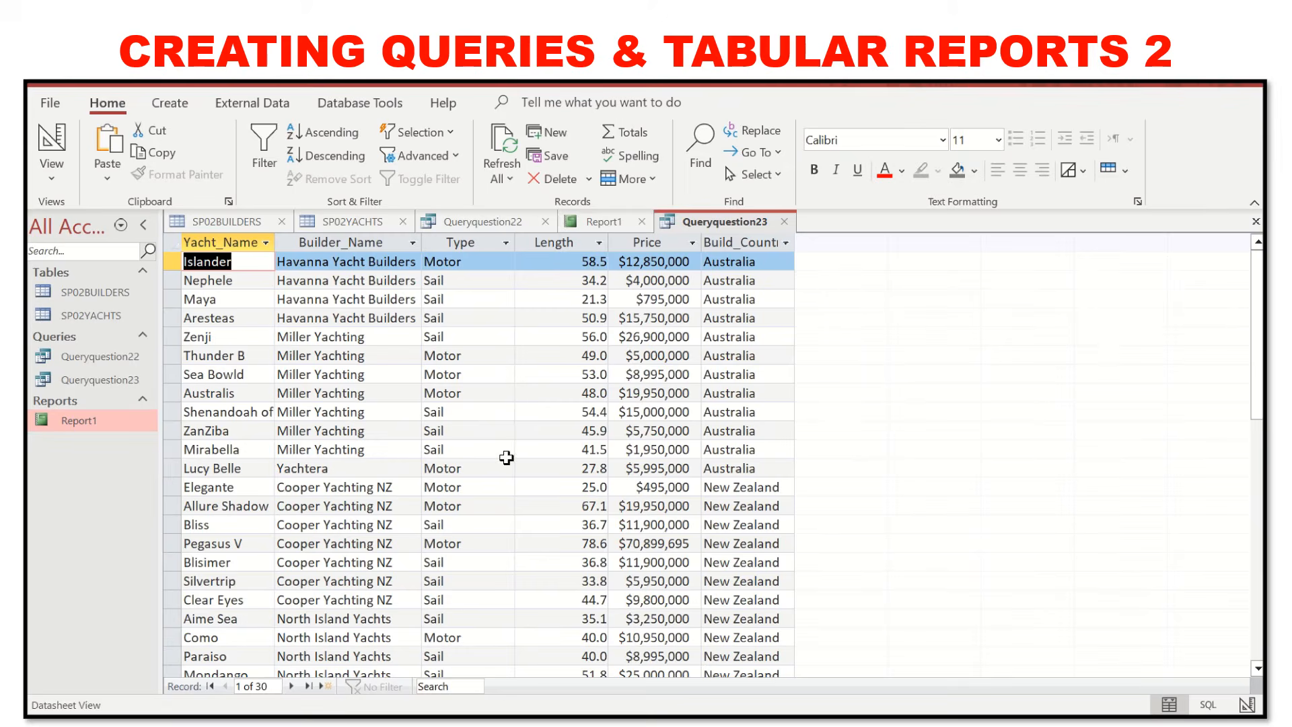
Start a wizard report from Queryquestion23 with all its fields, viewed by SP02YACHTS and without grouping levels.
left_click(180, 101)
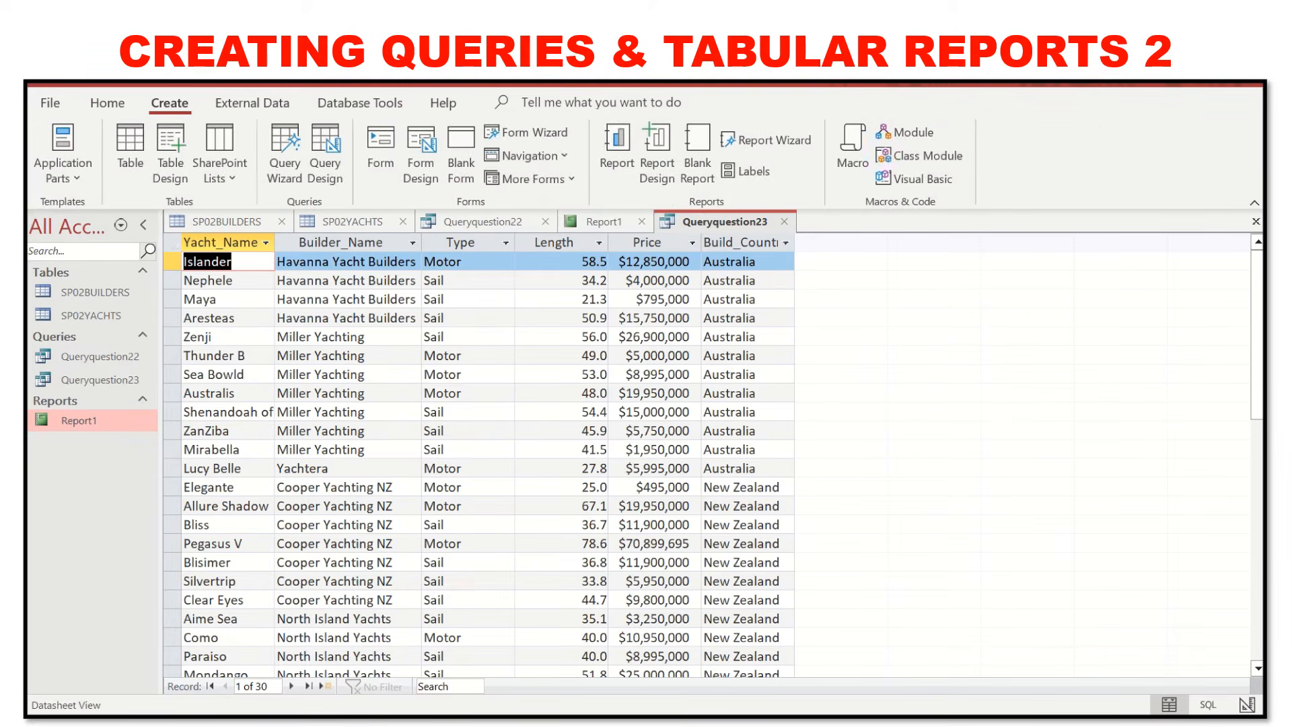
left_click(783, 144)
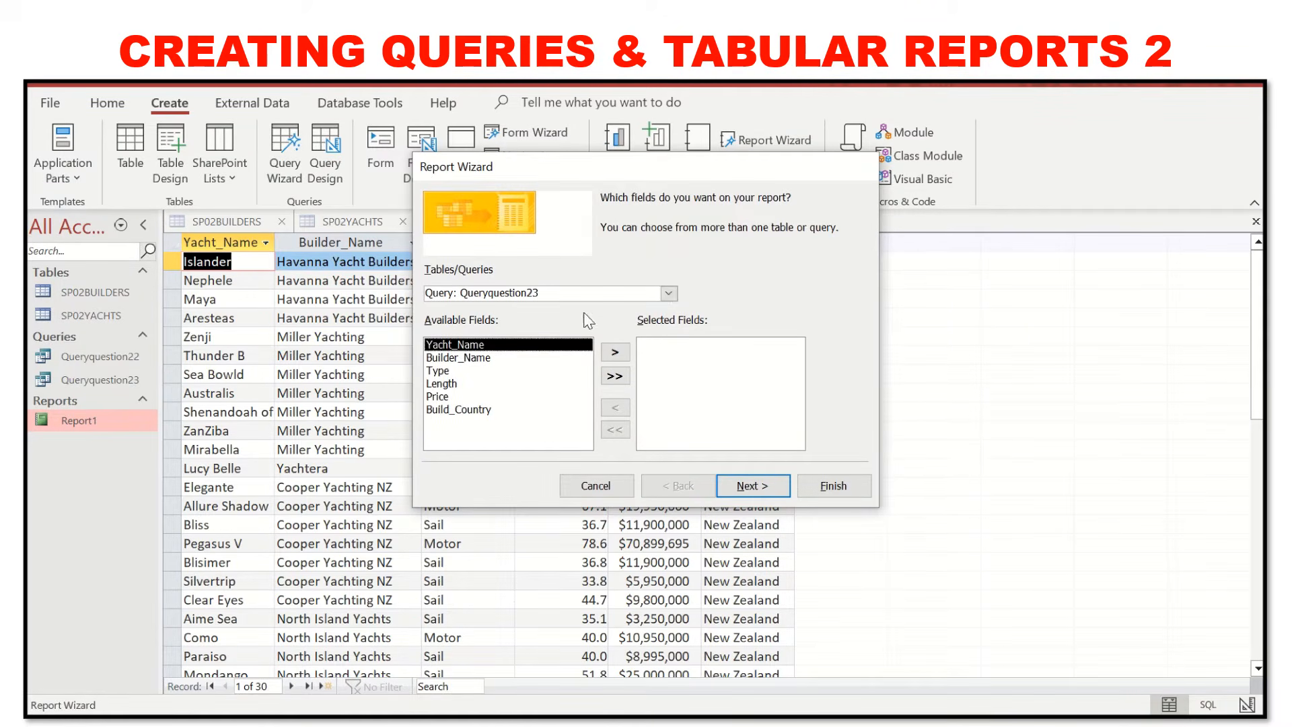
left_click(623, 379)
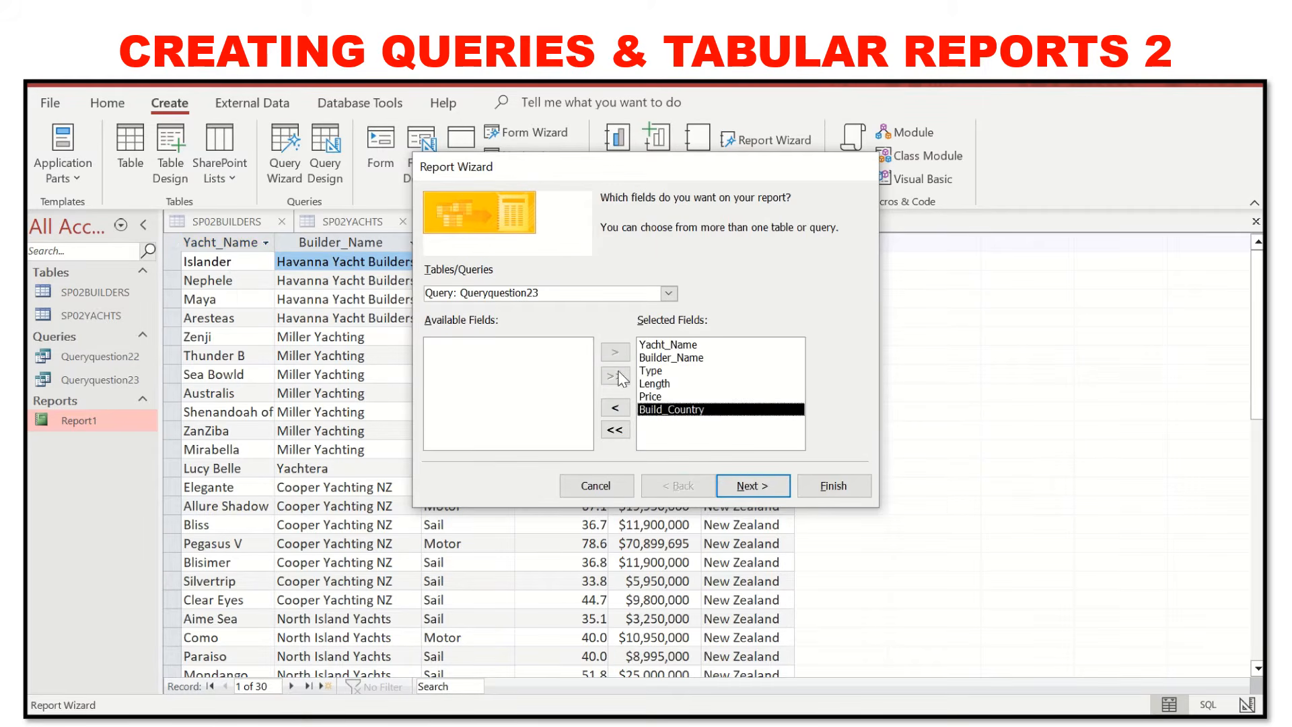
left_click(775, 492)
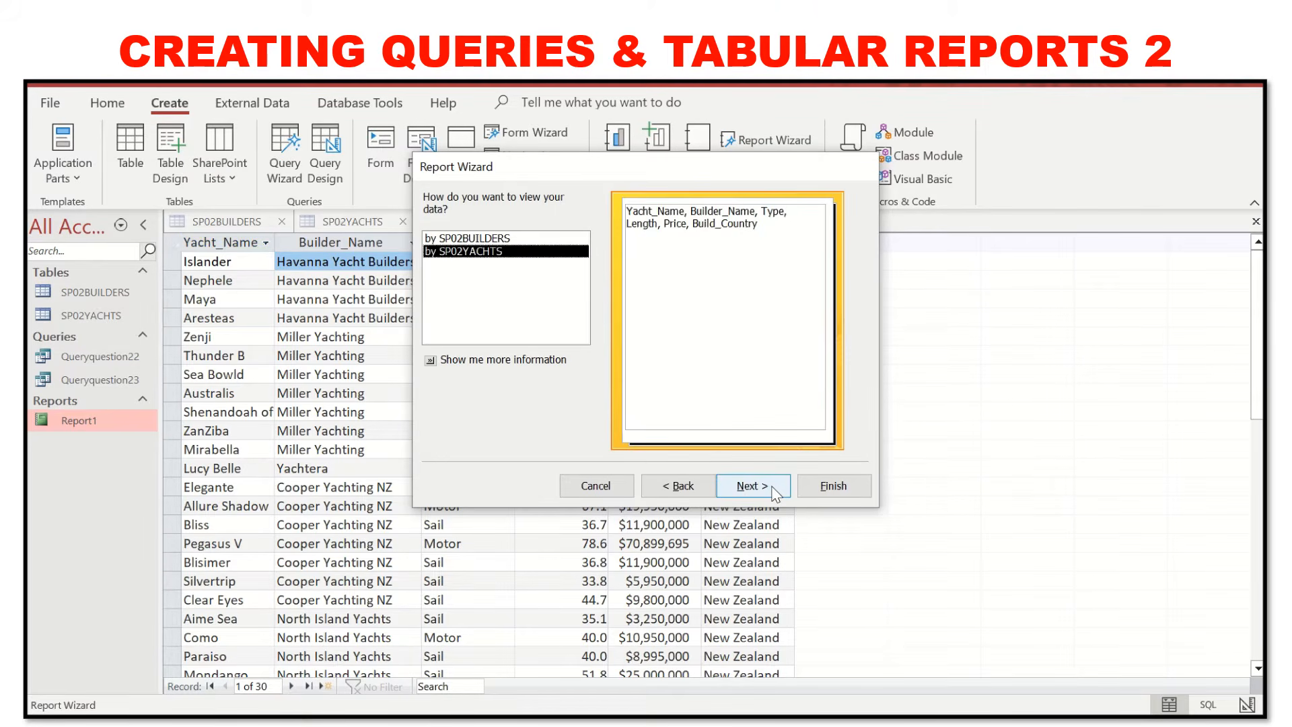
left_click(772, 491)
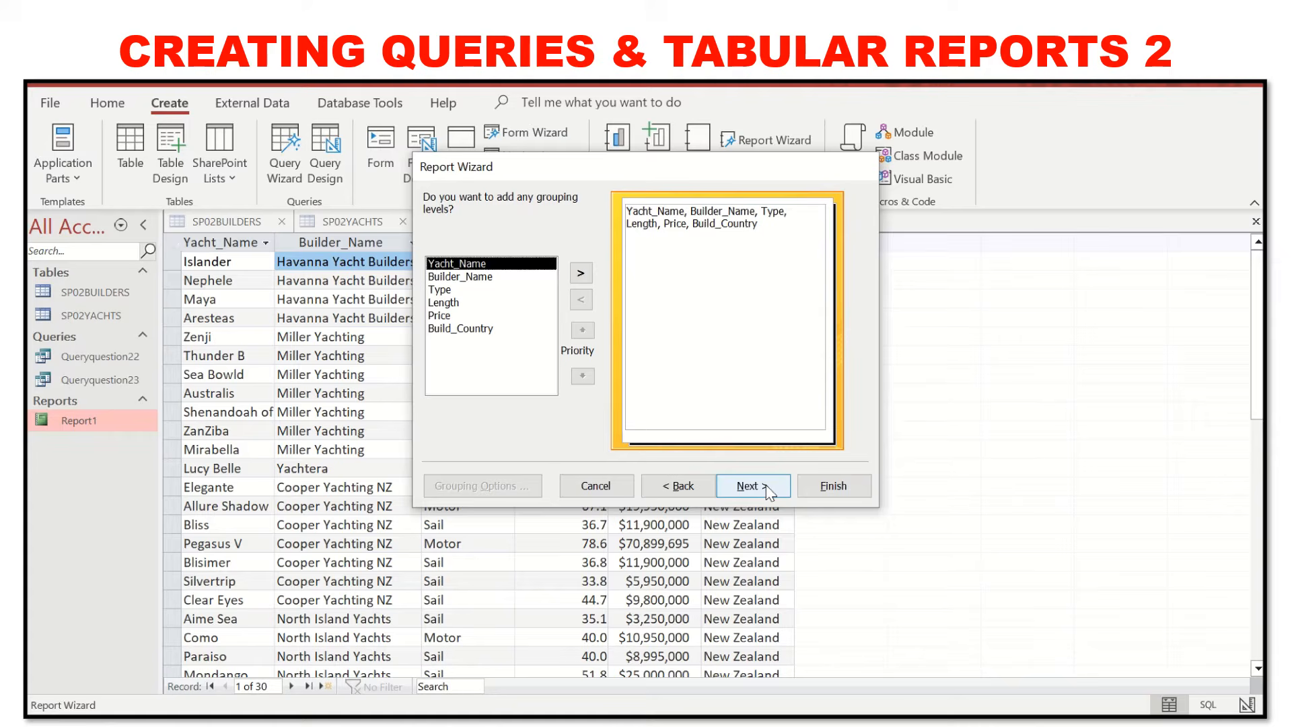
left_click(765, 479)
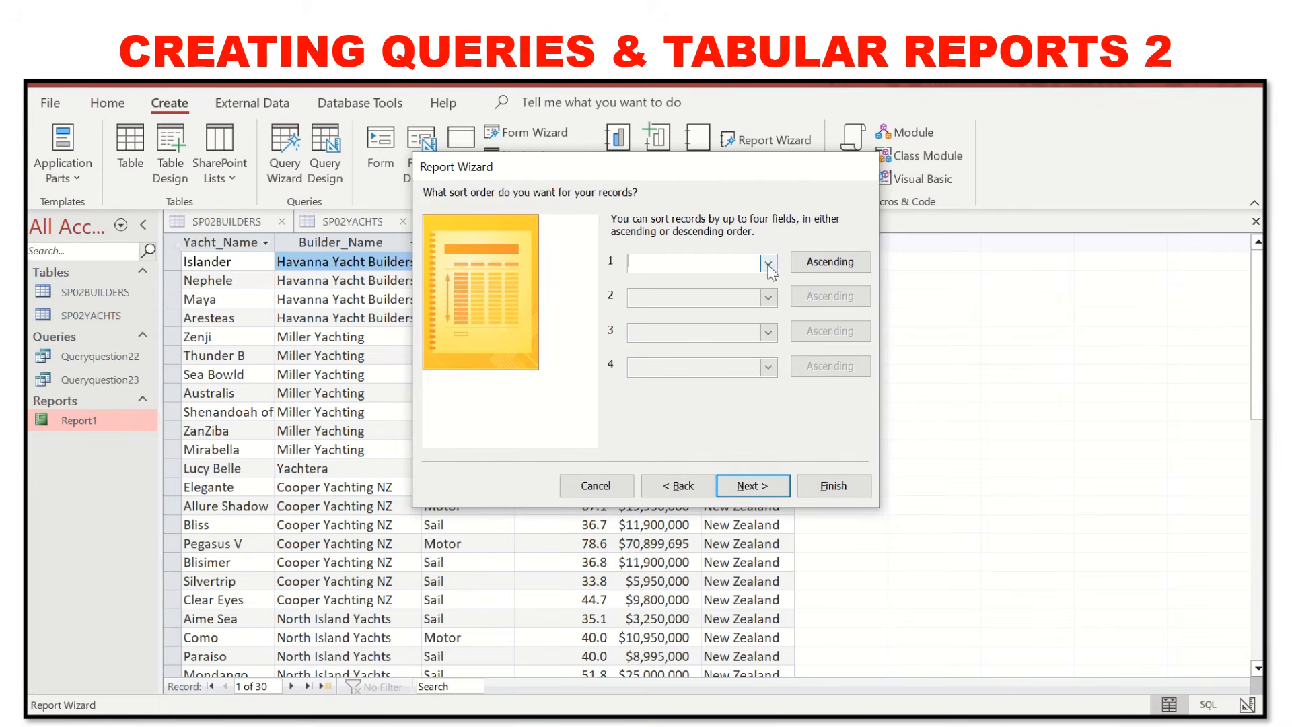
Sort the report by Price in descending order and keep the Tabular layout with Portrait orientation, checking the exam paper.
left_click(768, 264)
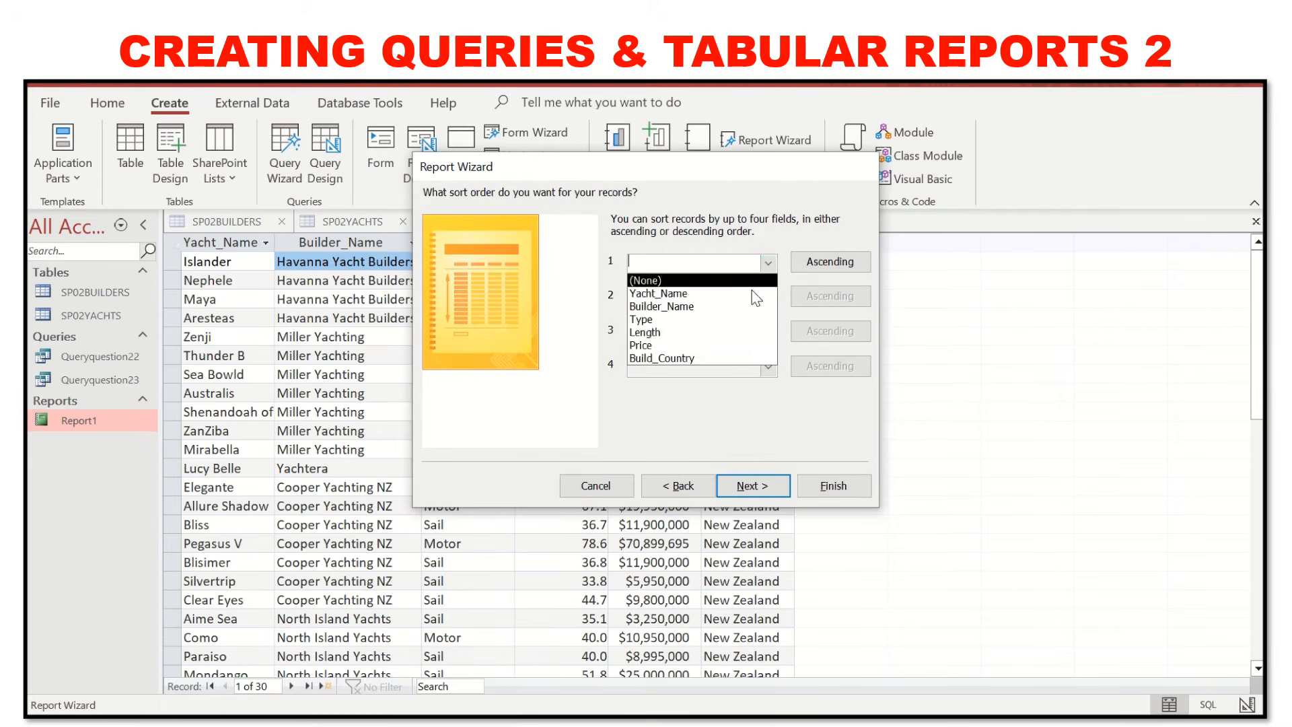
left_click(740, 346)
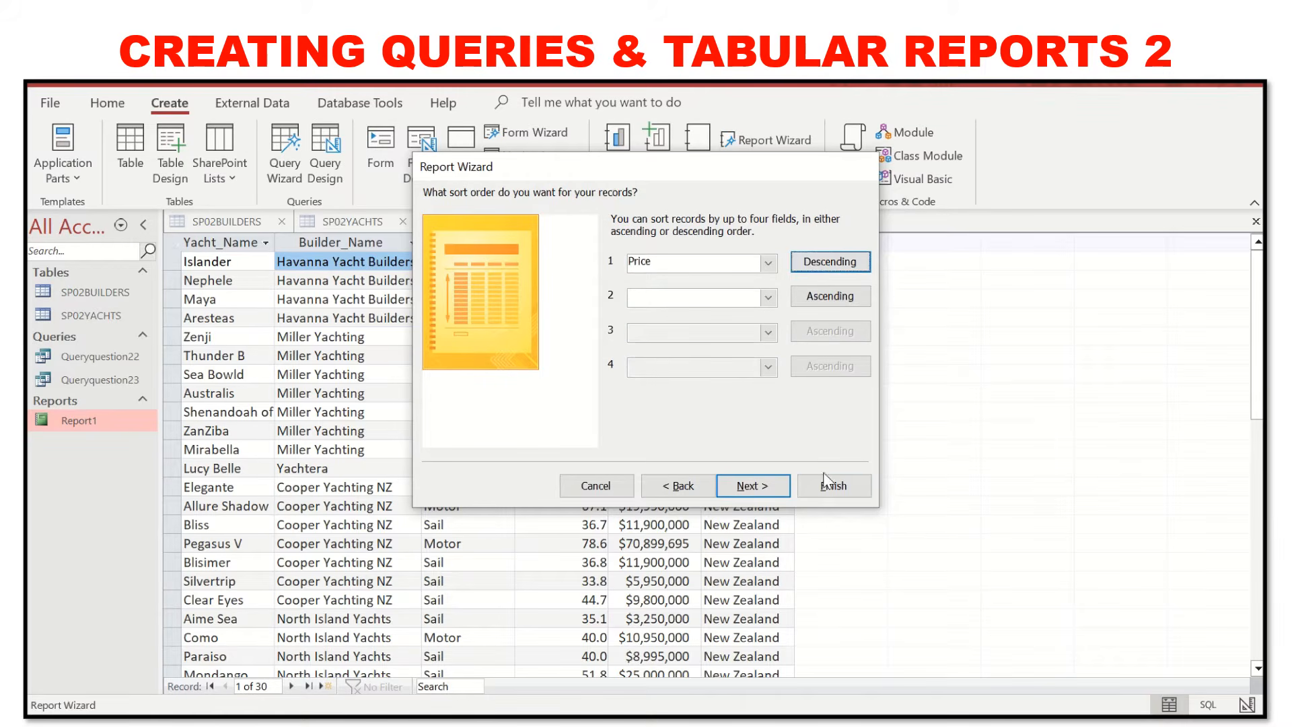
left_click(775, 492)
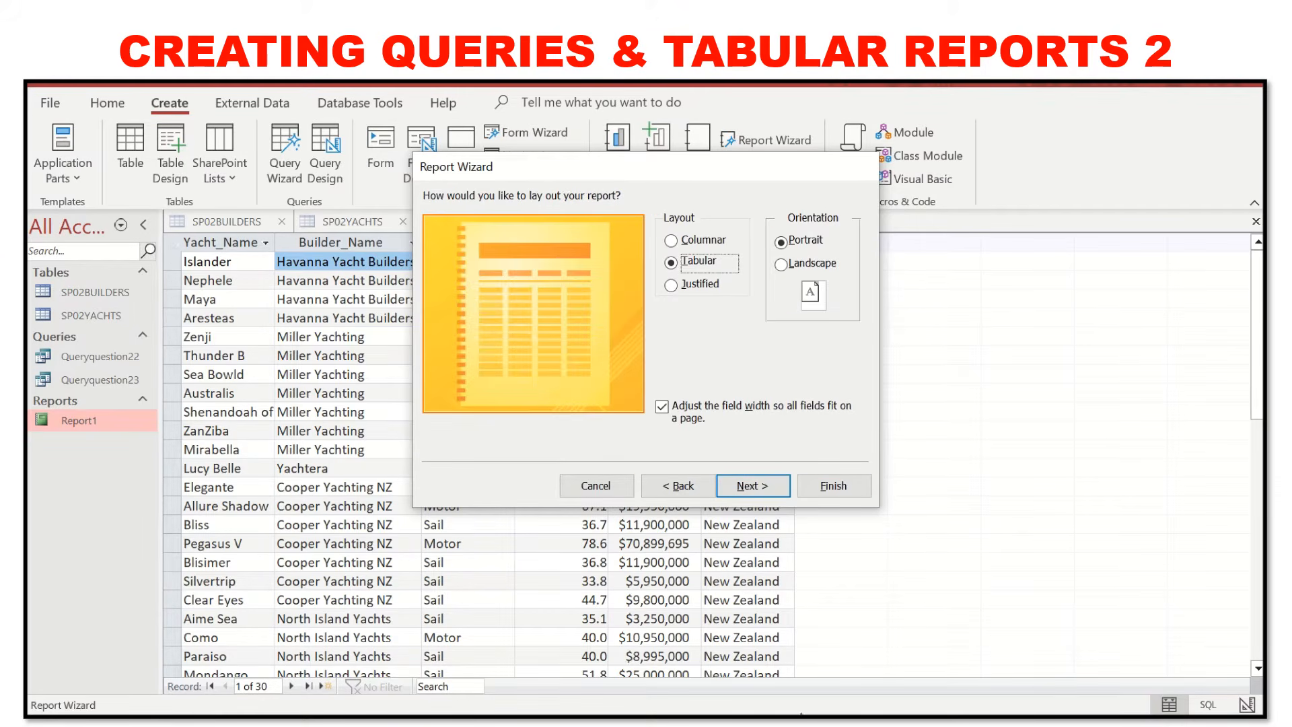
key("alt+Tab")
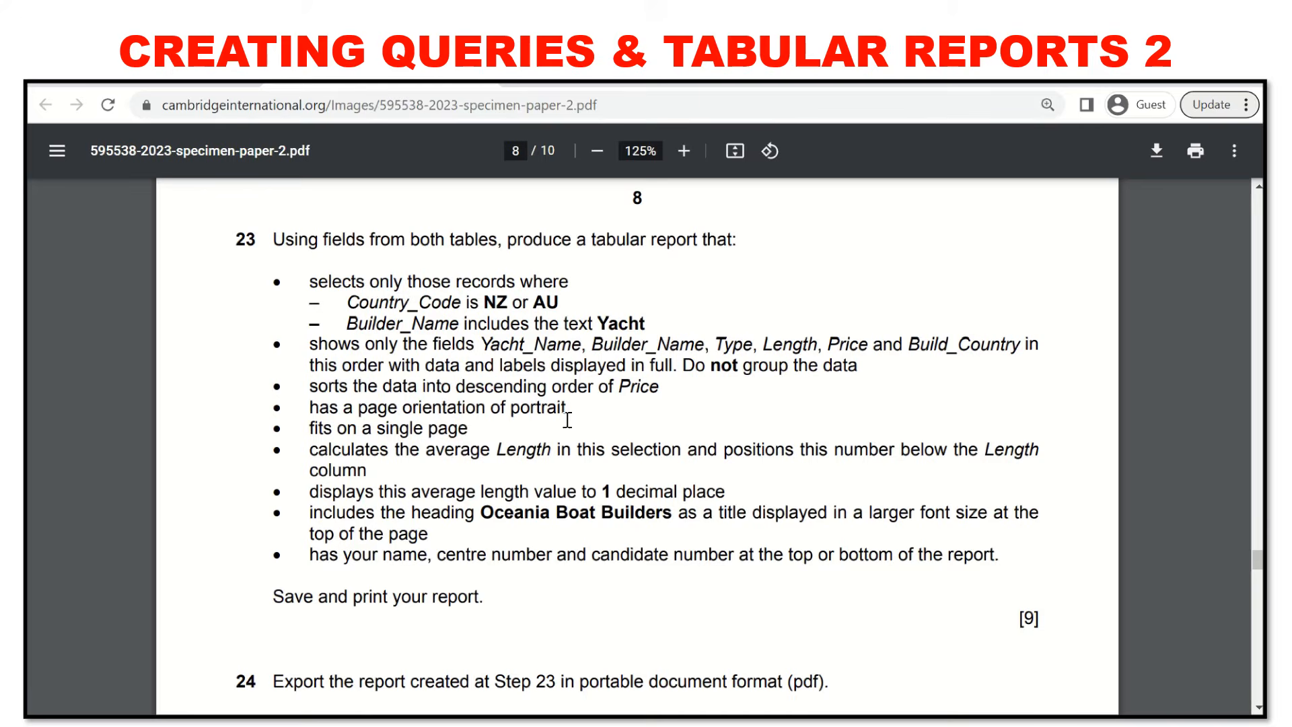
key("alt+Tab")
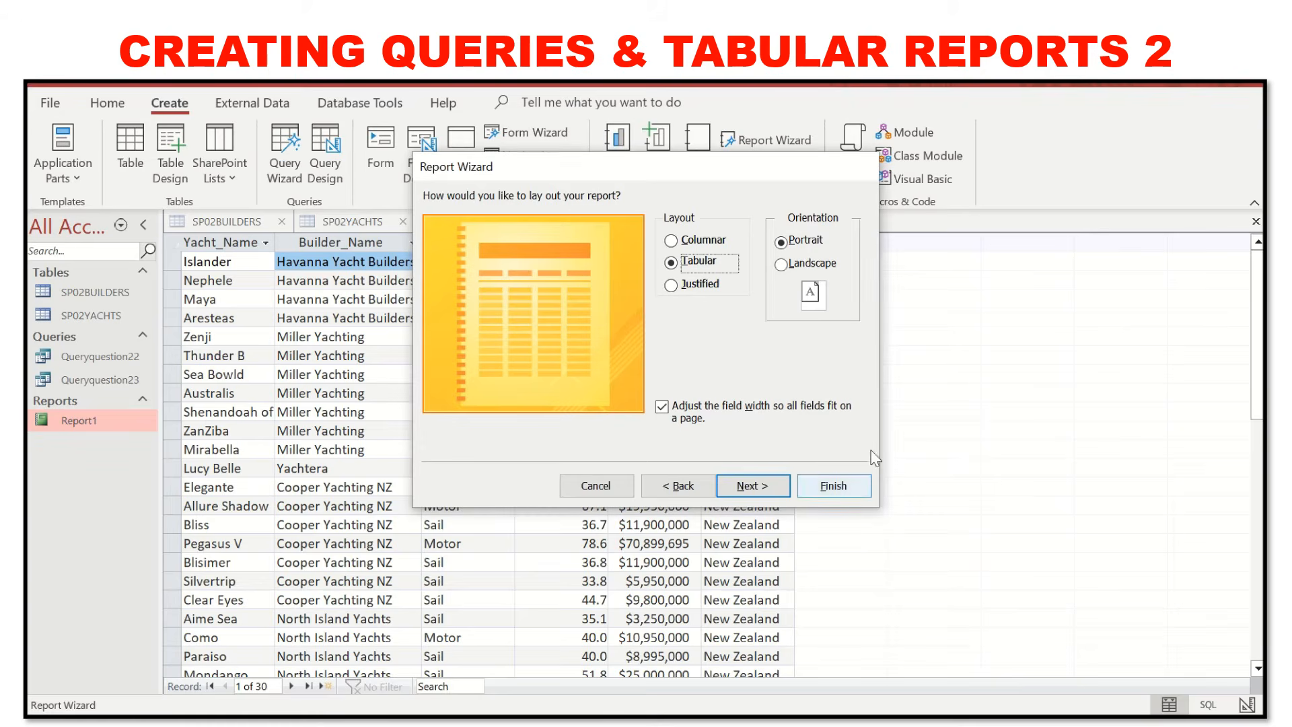
left_click(754, 480)
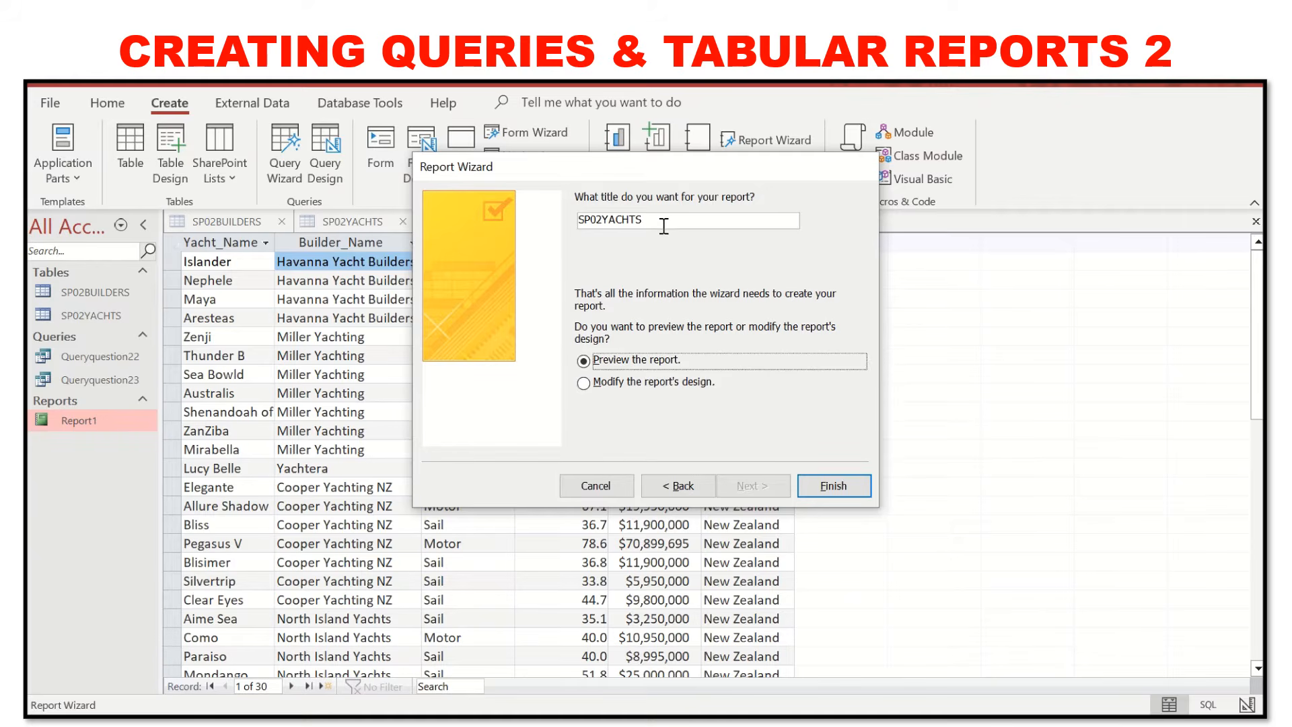
Title the report Oceania Boat Builders Report, copying the heading from the exam paper, and finish the wizard with the report previewed.
left_click_drag(663, 222, 574, 222)
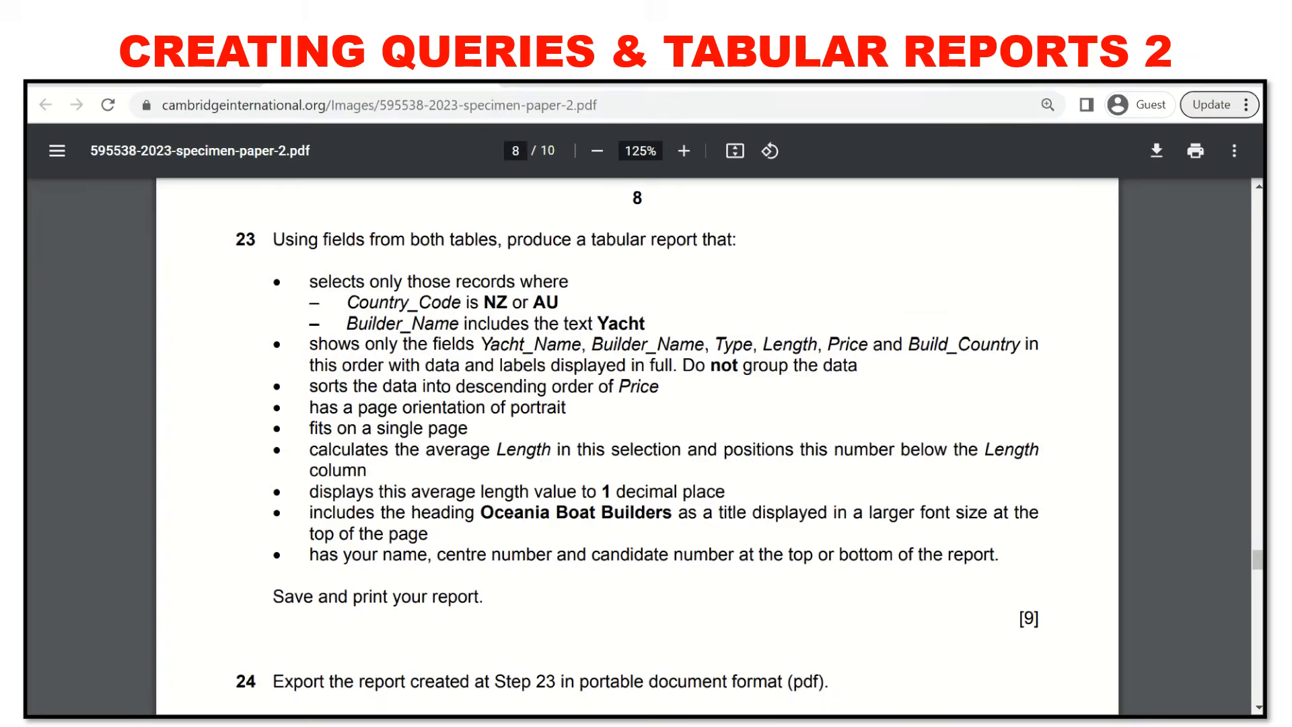
left_click_drag(486, 518, 668, 516)
key("ctrl+c")
left_click(829, 654)
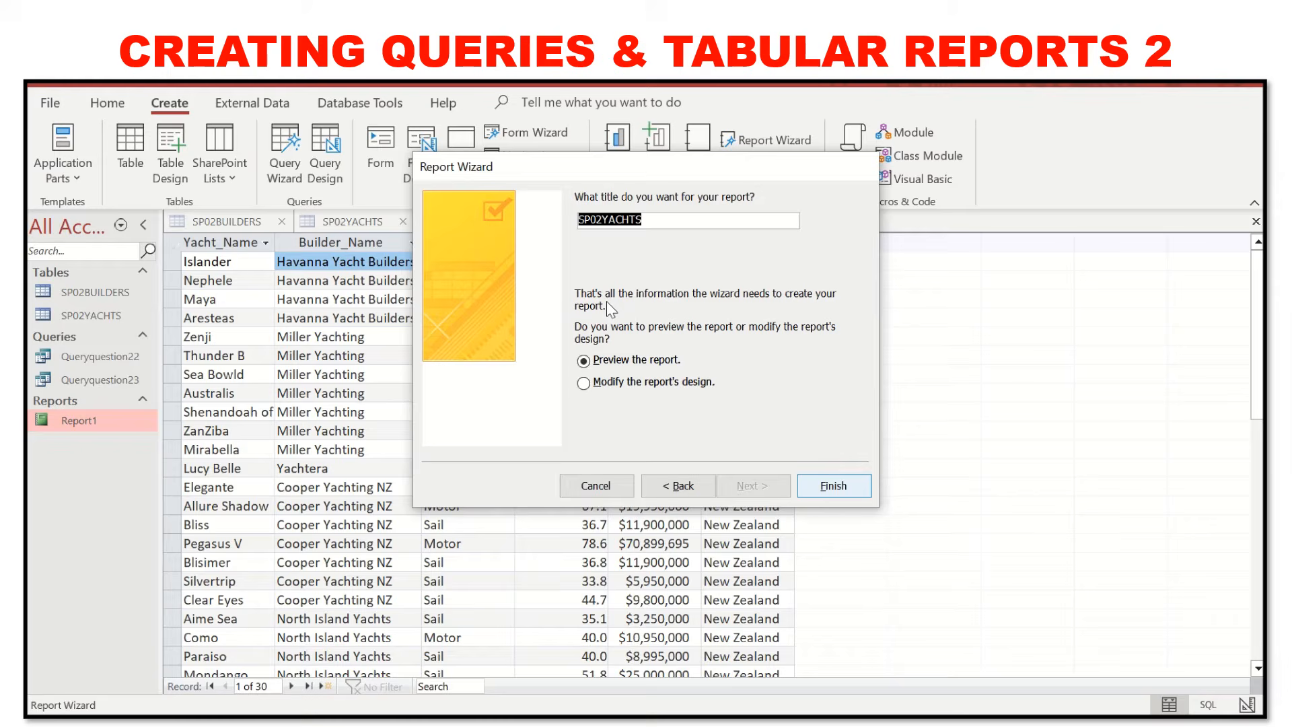
key("ctrl+v")
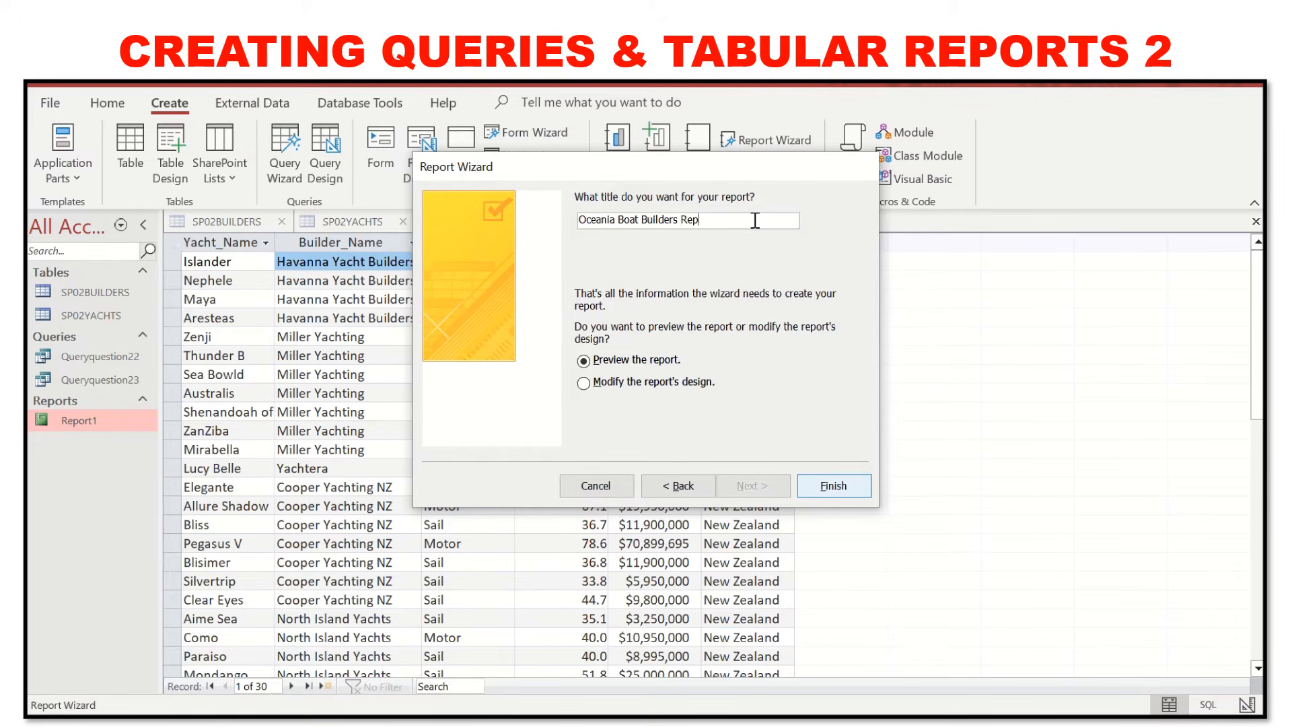
left_click(691, 386)
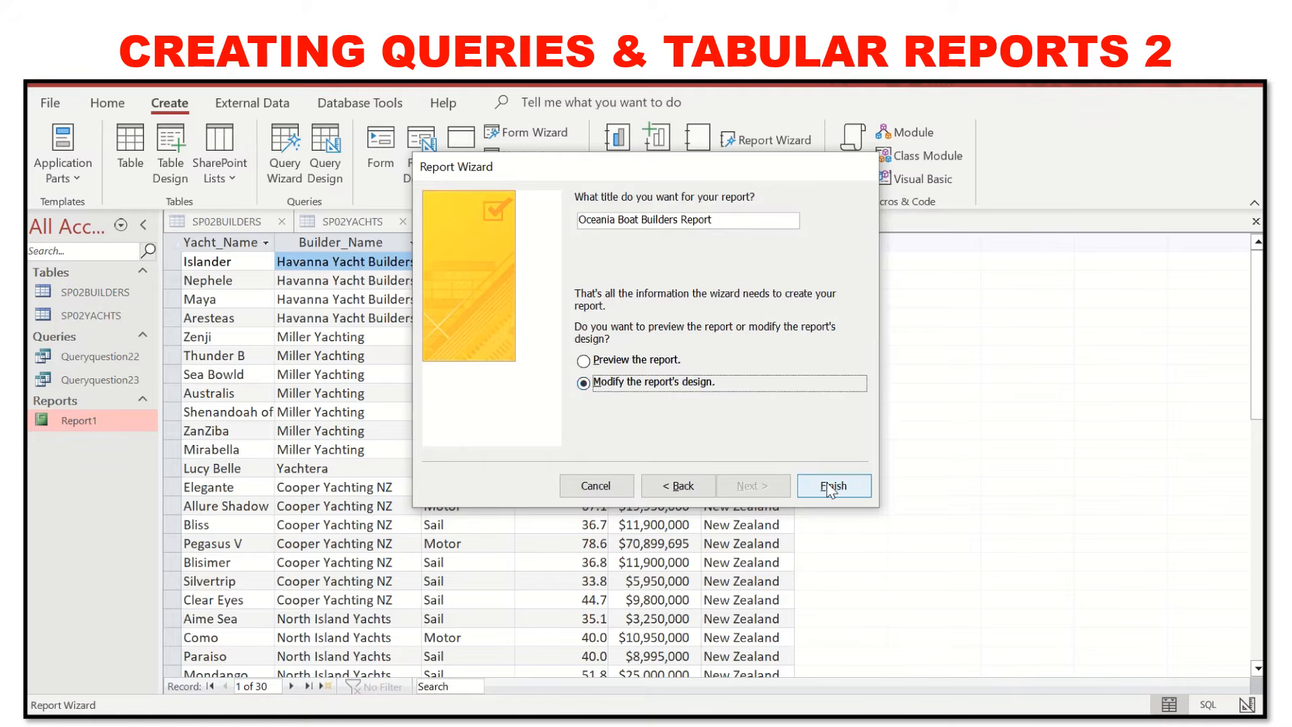
left_click(648, 367)
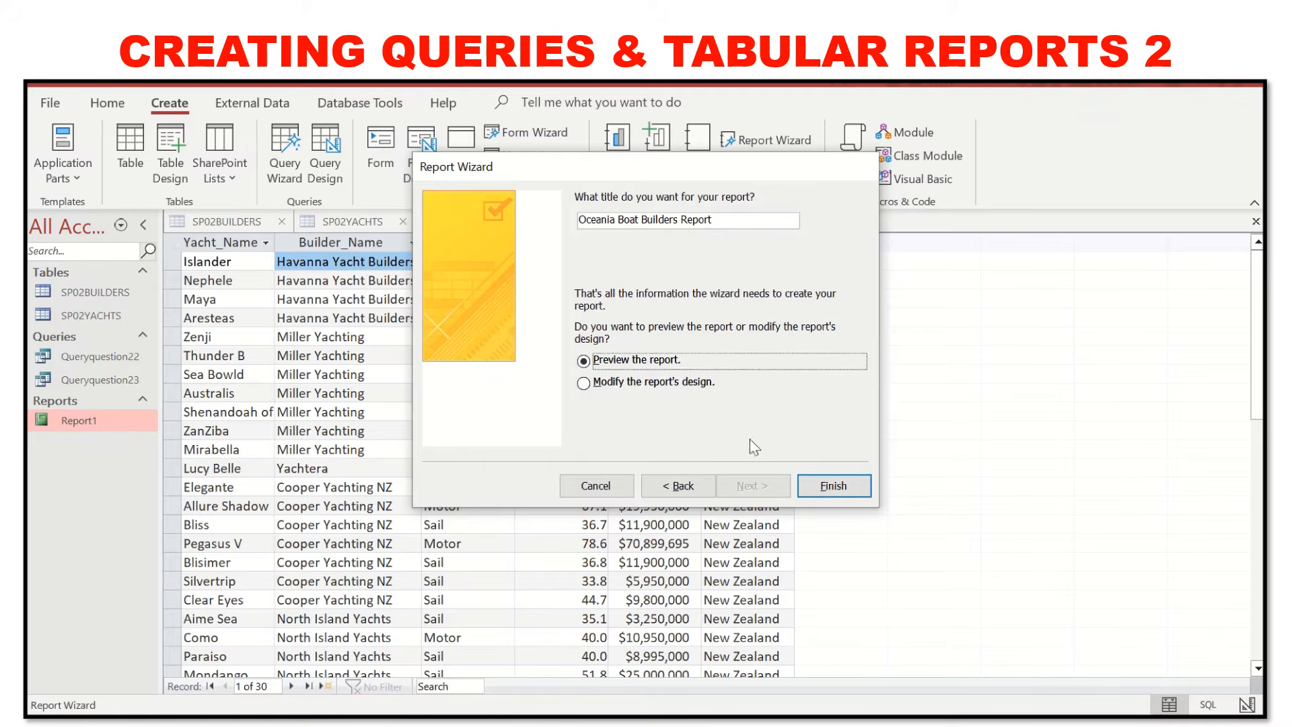
left_click(846, 491)
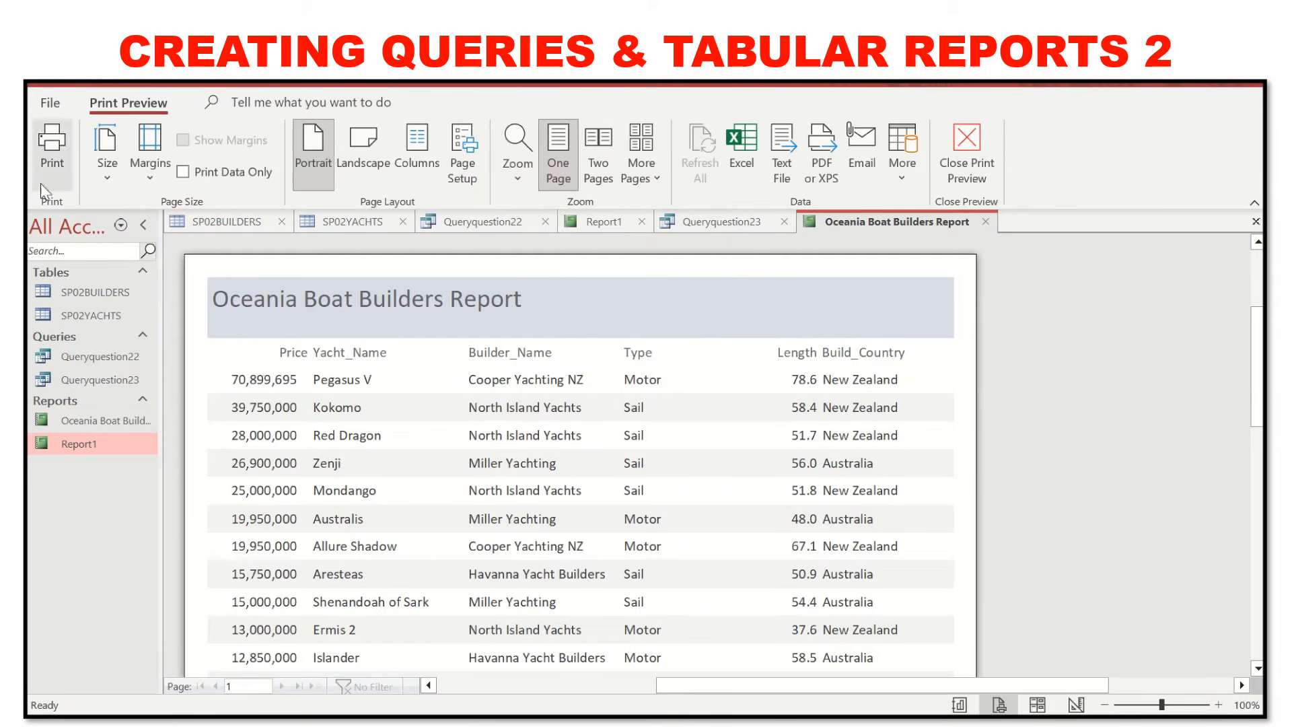
Open the report in Layout View and move the Price heading and values to between Yacht_Name and Builder_Name, then select the Yacht_Name heading.
left_click(66, 420)
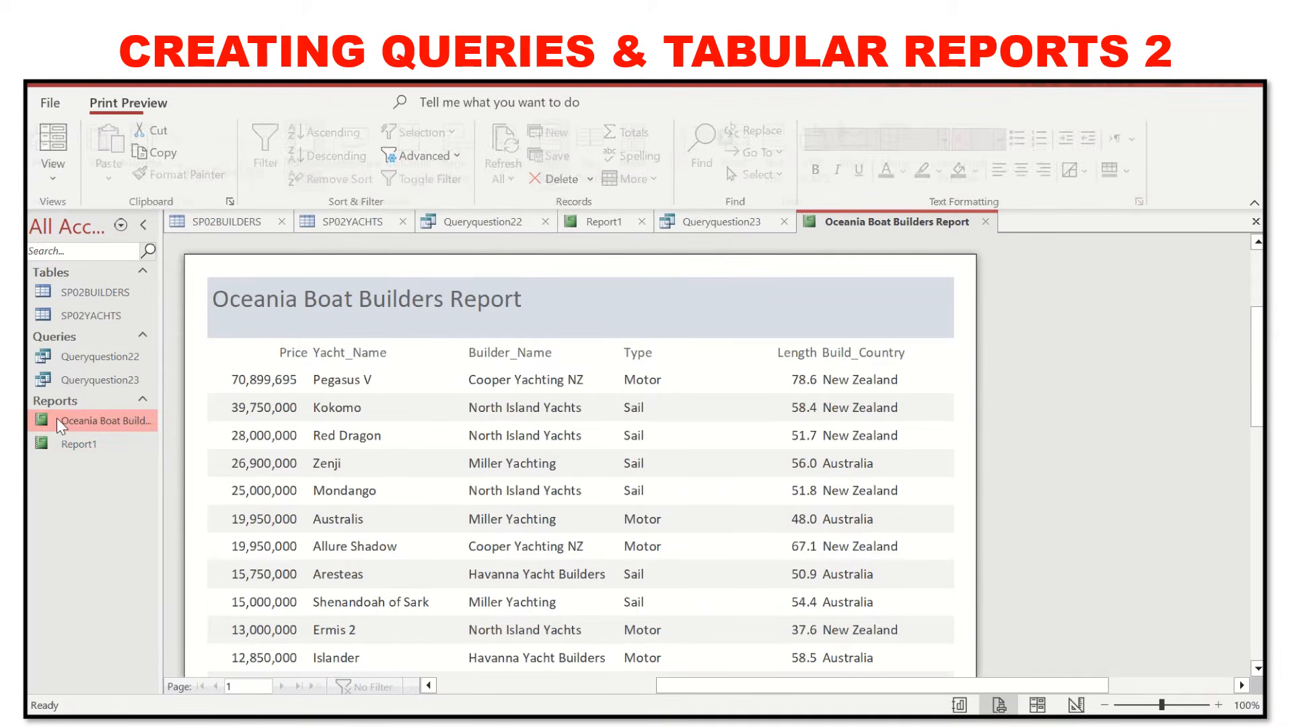
left_click(51, 181)
left_click(107, 315)
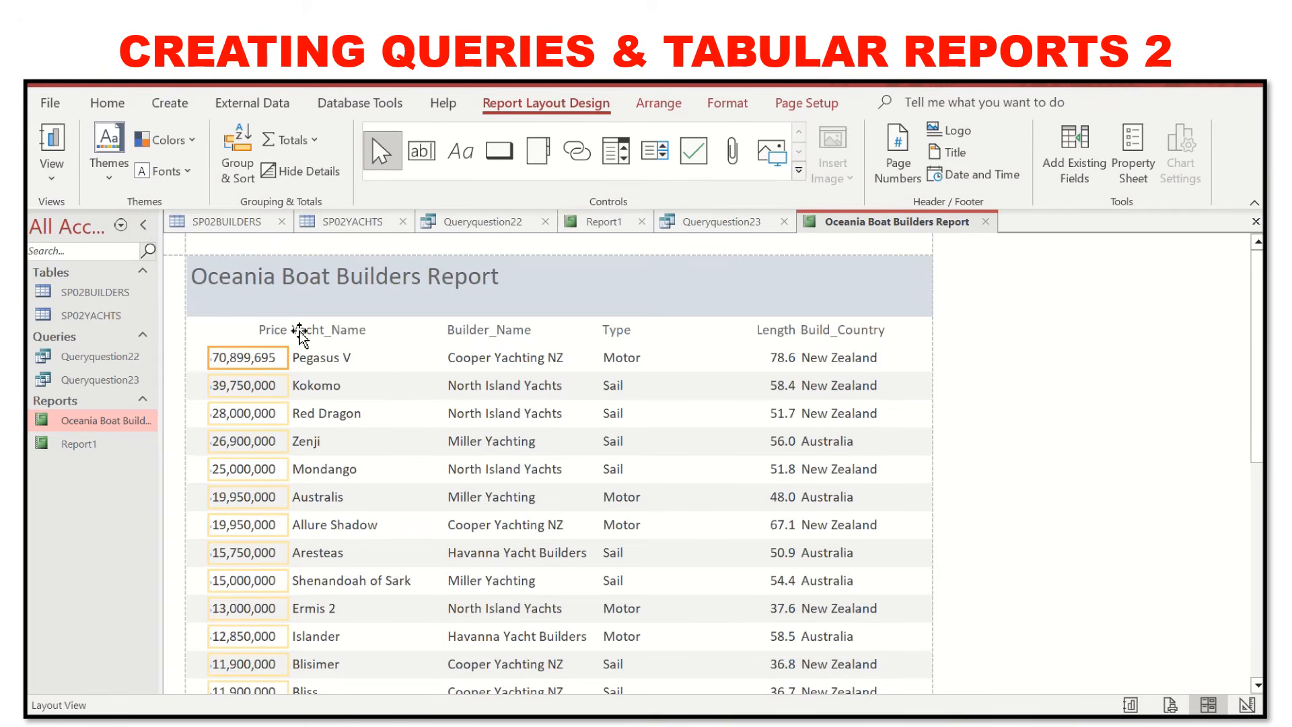
left_click(270, 331)
left_click(272, 358, "shift")
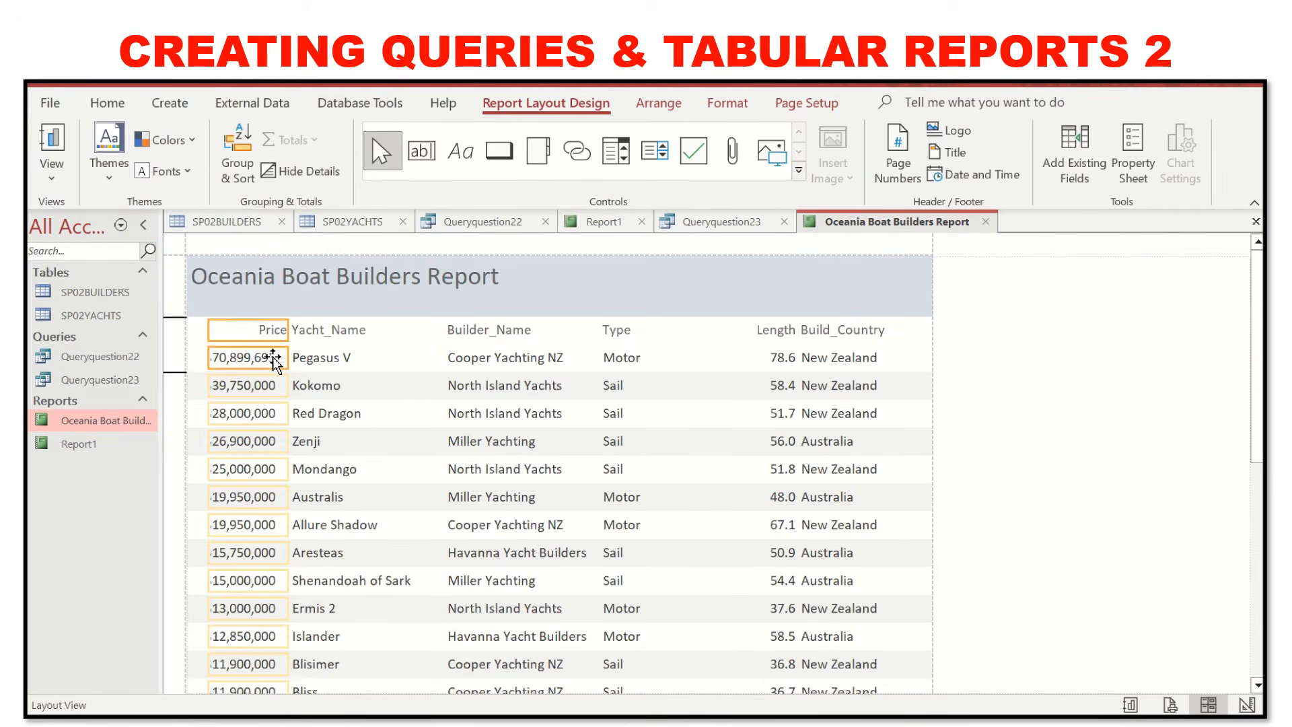
left_click_drag(272, 358, 277, 367)
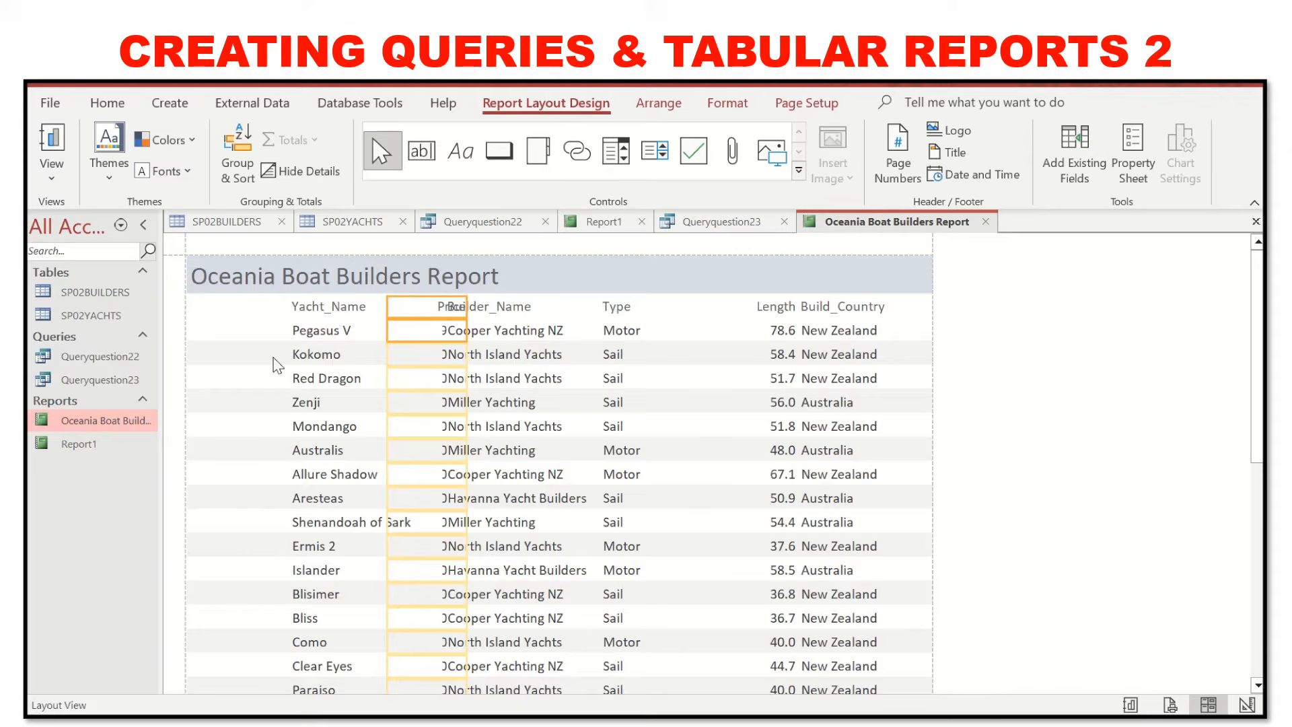
left_click(308, 308)
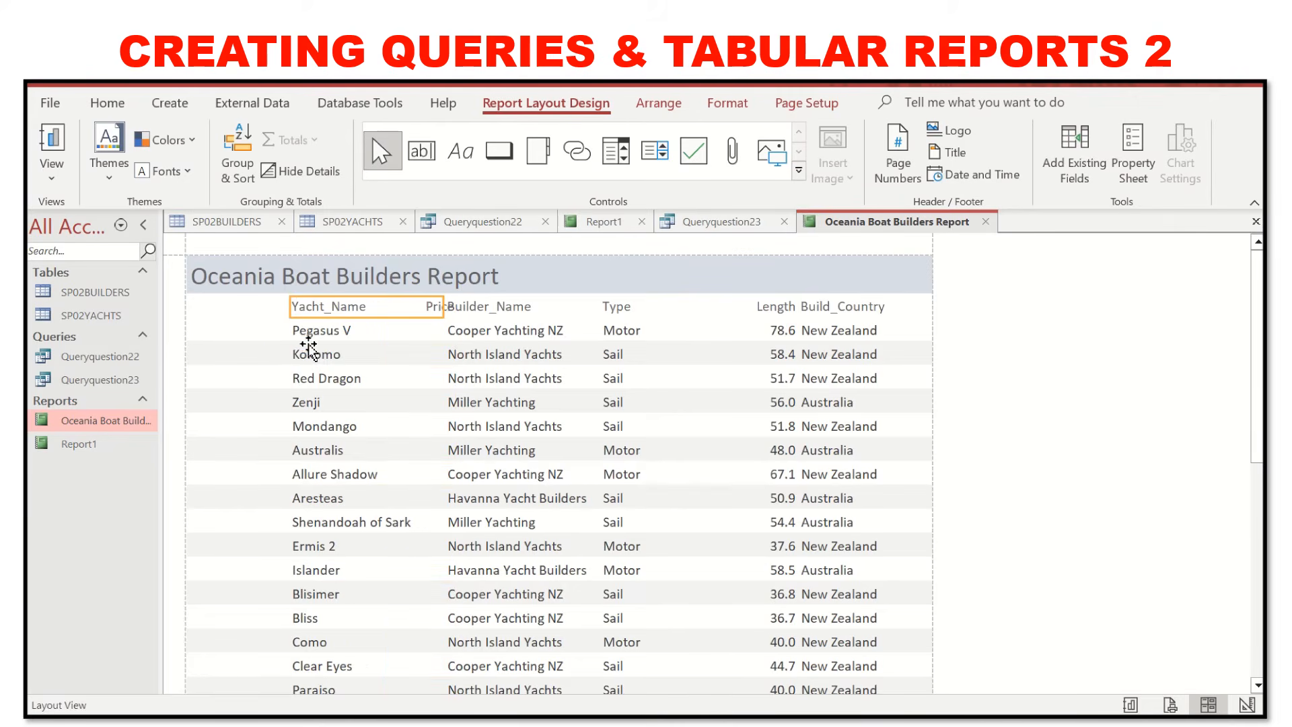
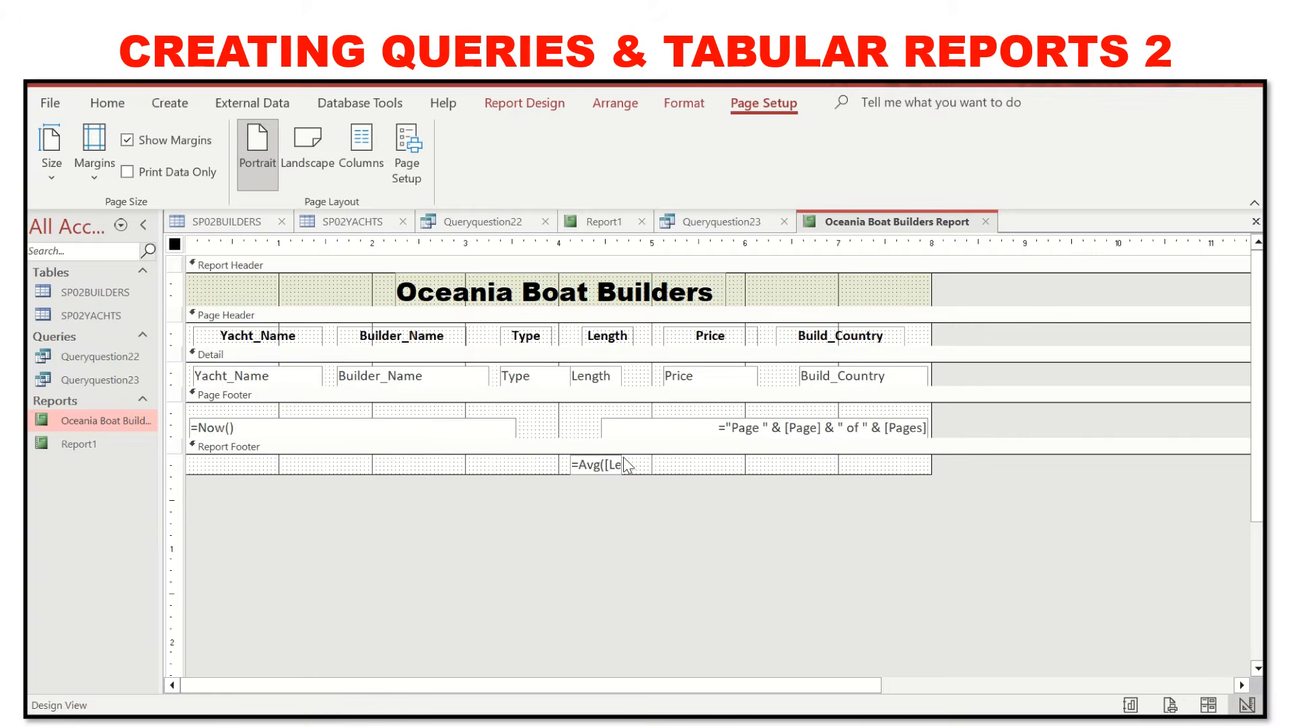
Widen the average Length box in the report footer to show its formula, and check question 23 in the exam paper.
left_click(618, 465)
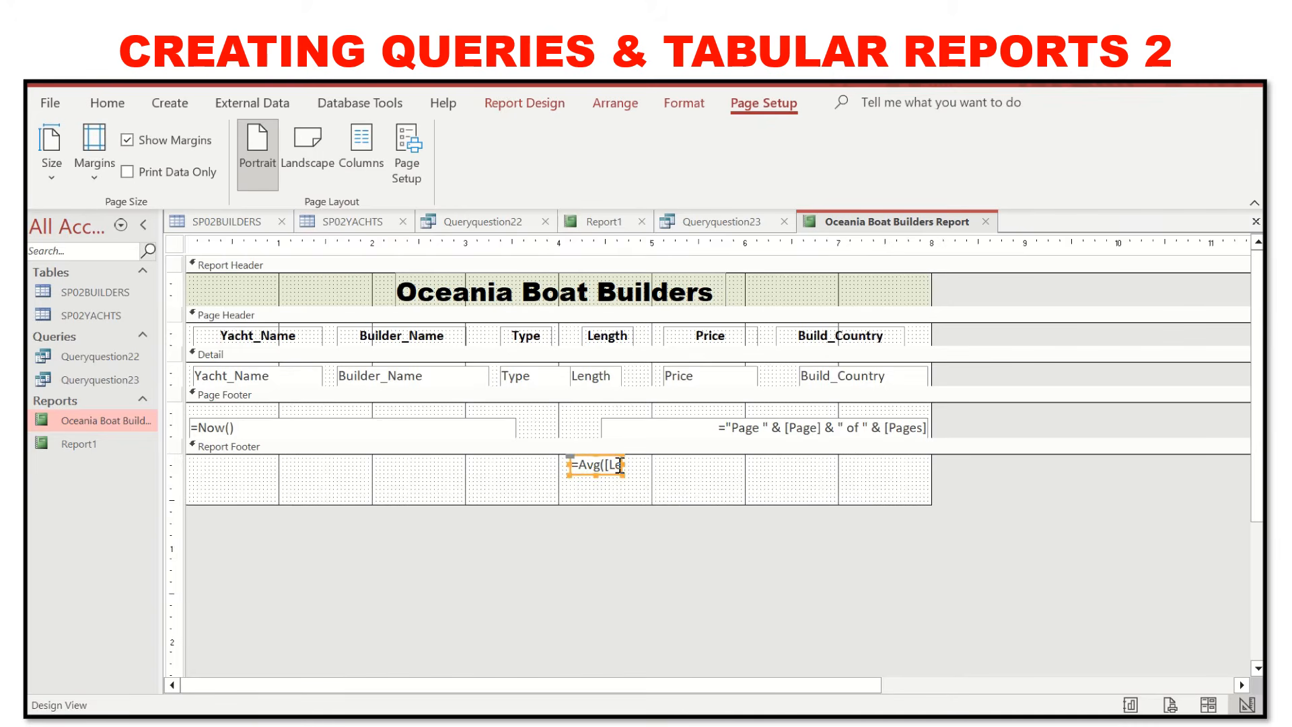
left_click_drag(620, 462, 657, 465)
left_click(528, 482)
key("alt+Tab")
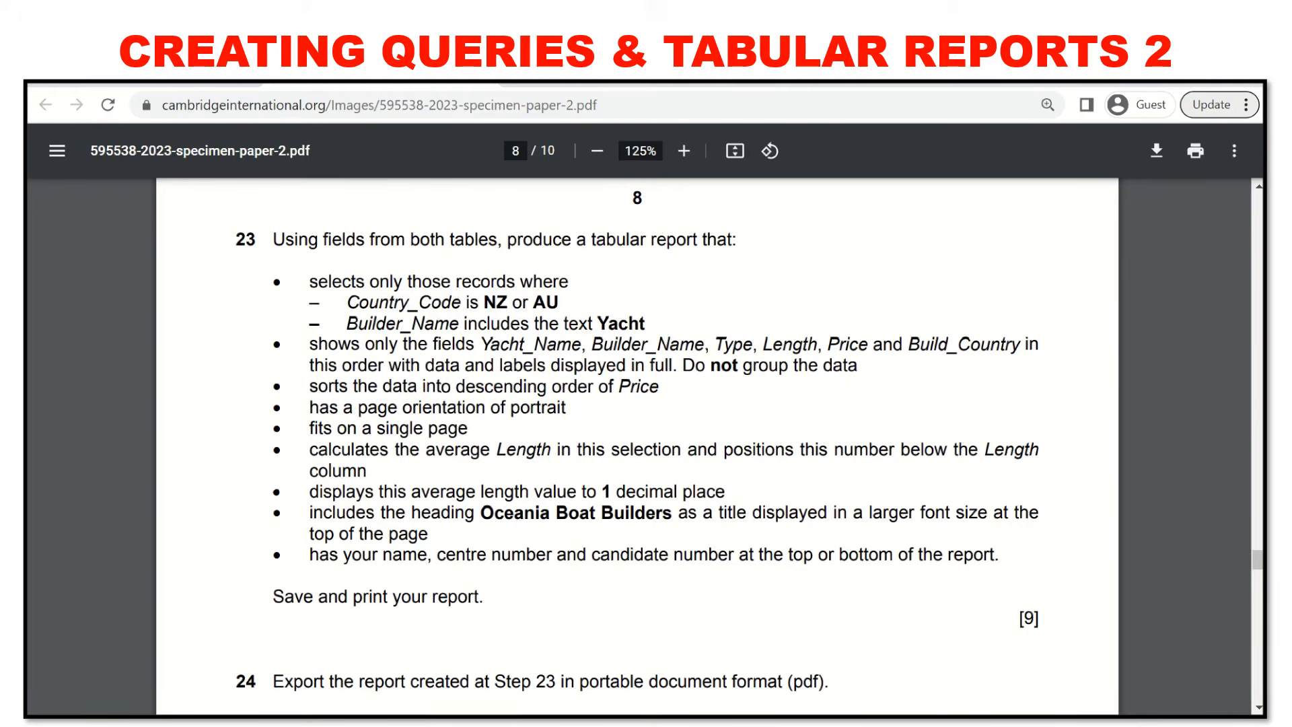
key("alt+Tab")
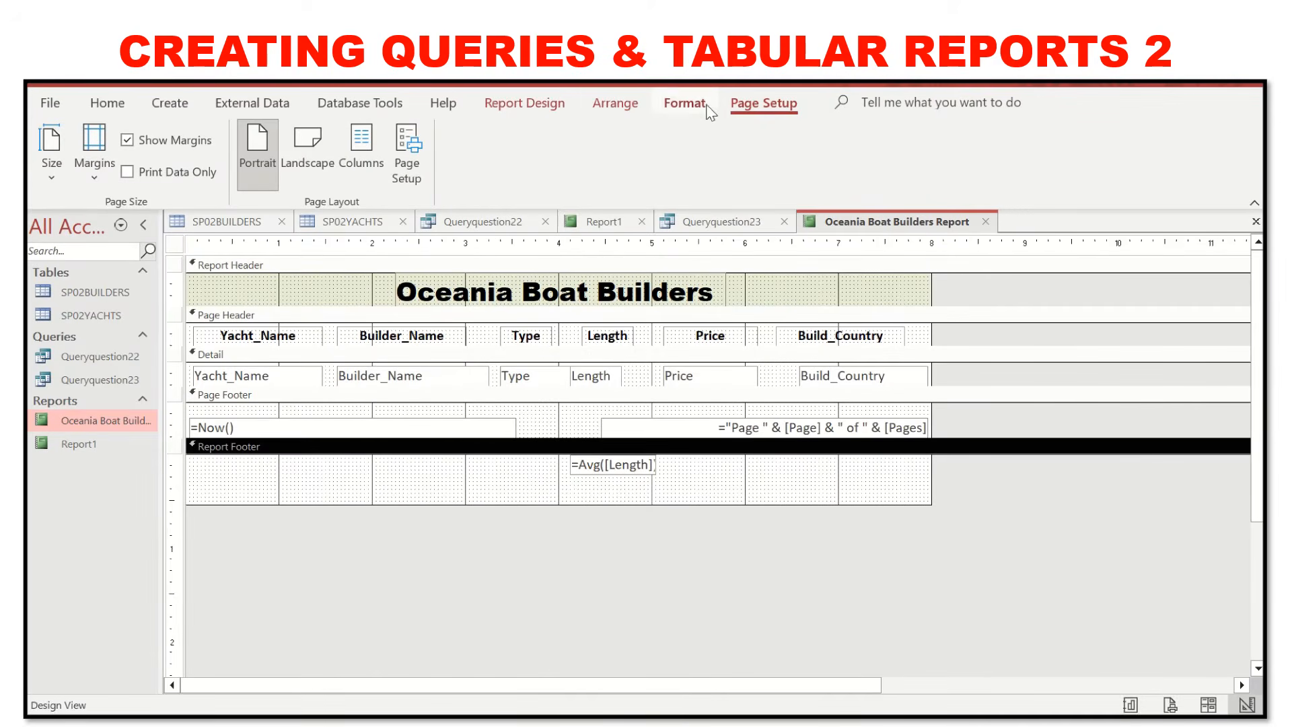
Add a label reading "Average Length:" in the report footer, just before the average Length box.
left_click(693, 104)
left_click(628, 105)
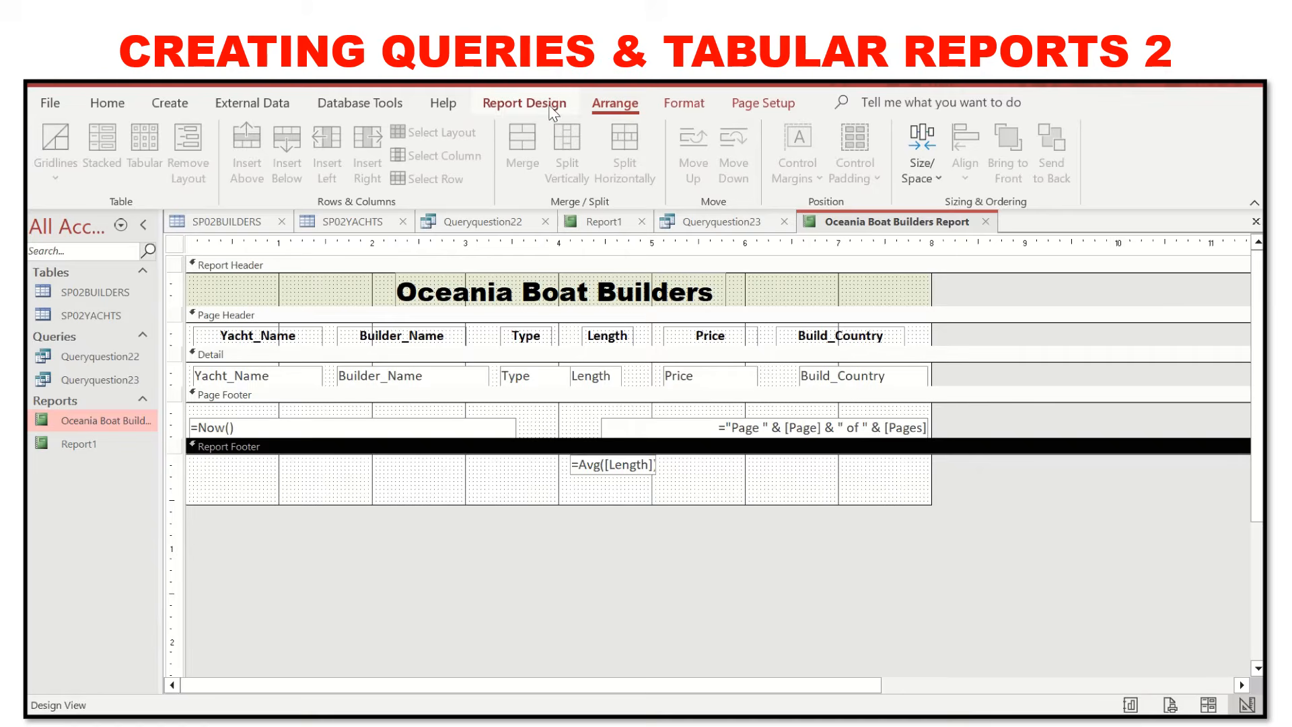
left_click(552, 108)
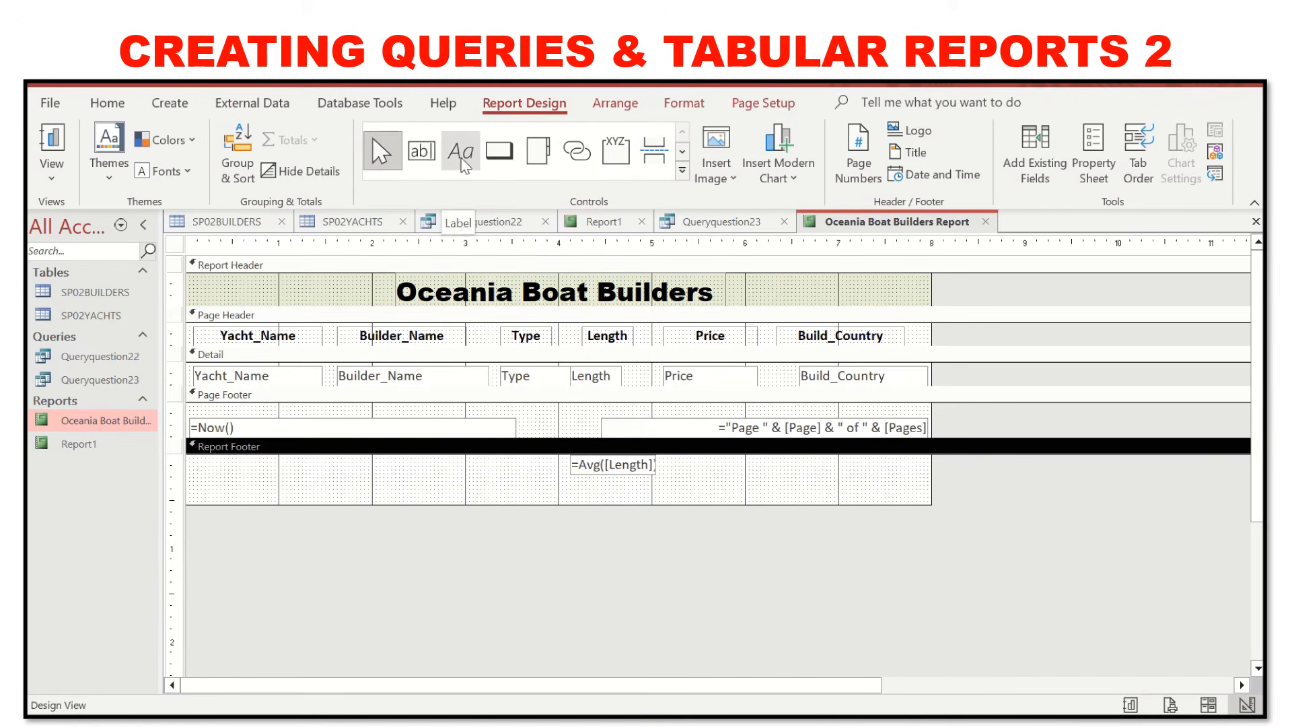
left_click(463, 150)
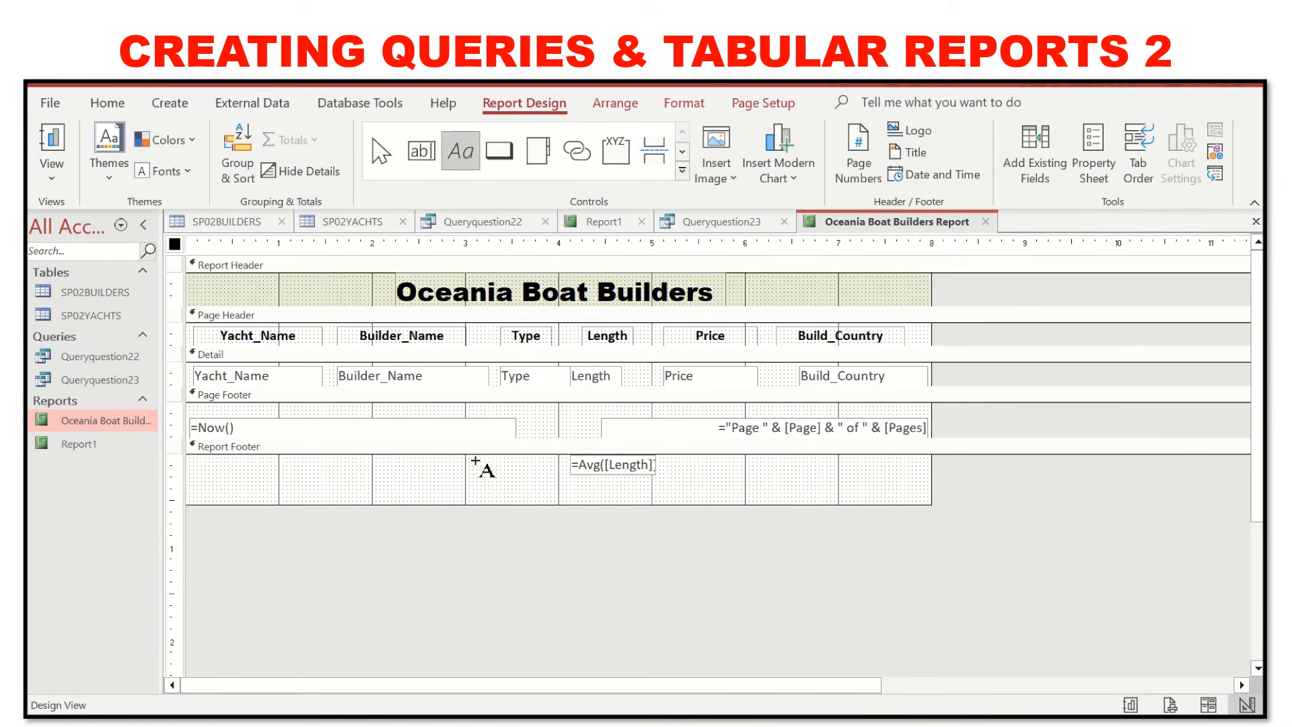
left_click_drag(477, 462, 559, 479)
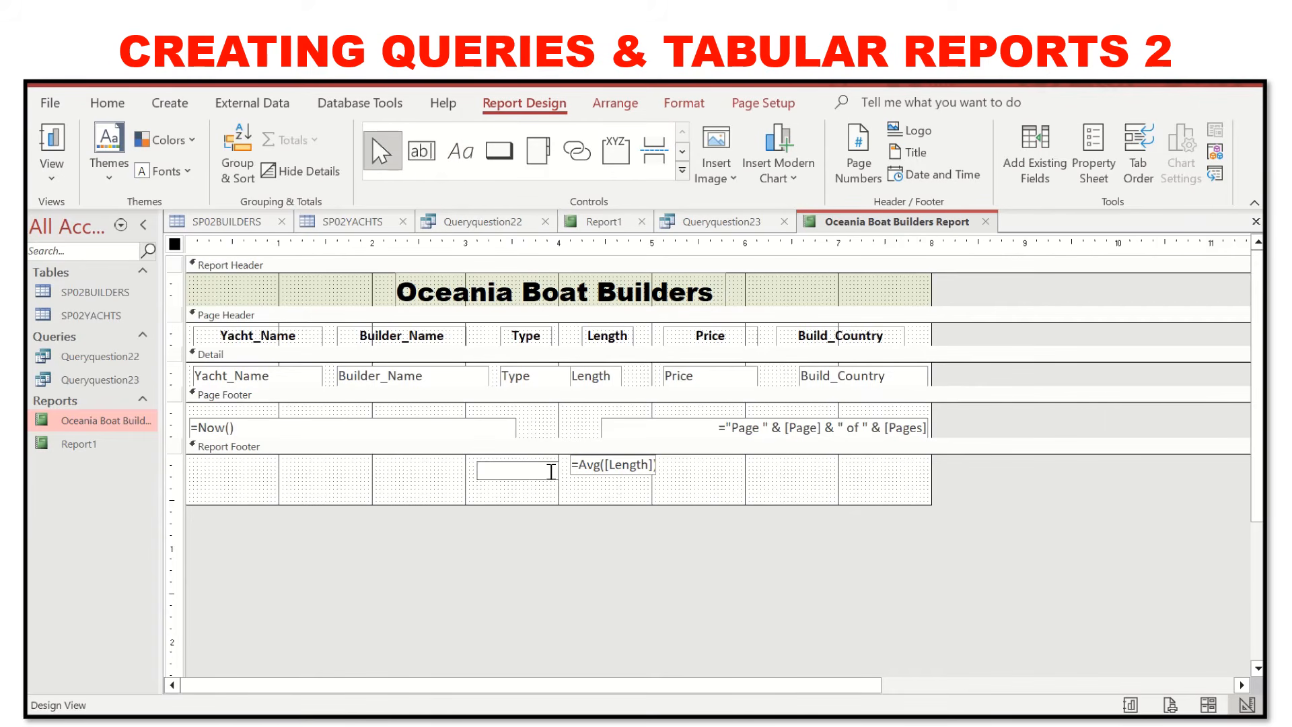
type("Average Length:")
key("Return")
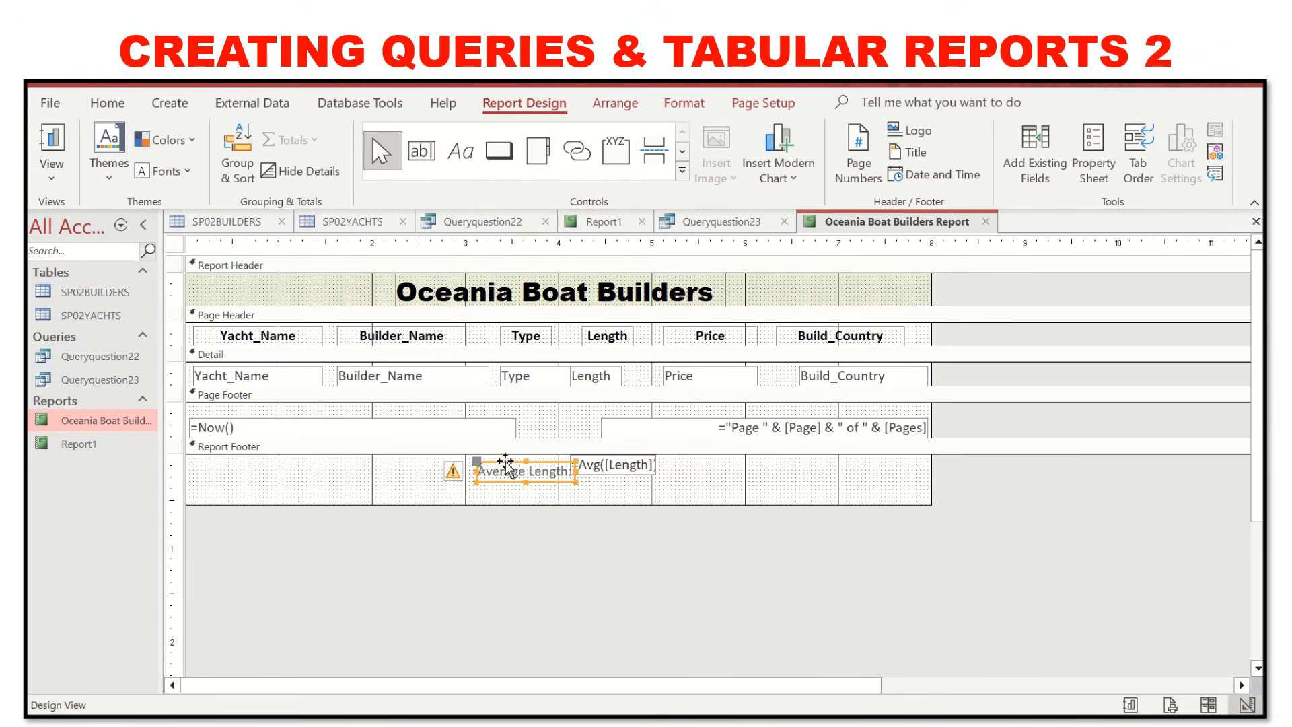
Line up the Average Length label with the average box and associate it with the AccessTotalsLength control.
left_click_drag(498, 465, 499, 459)
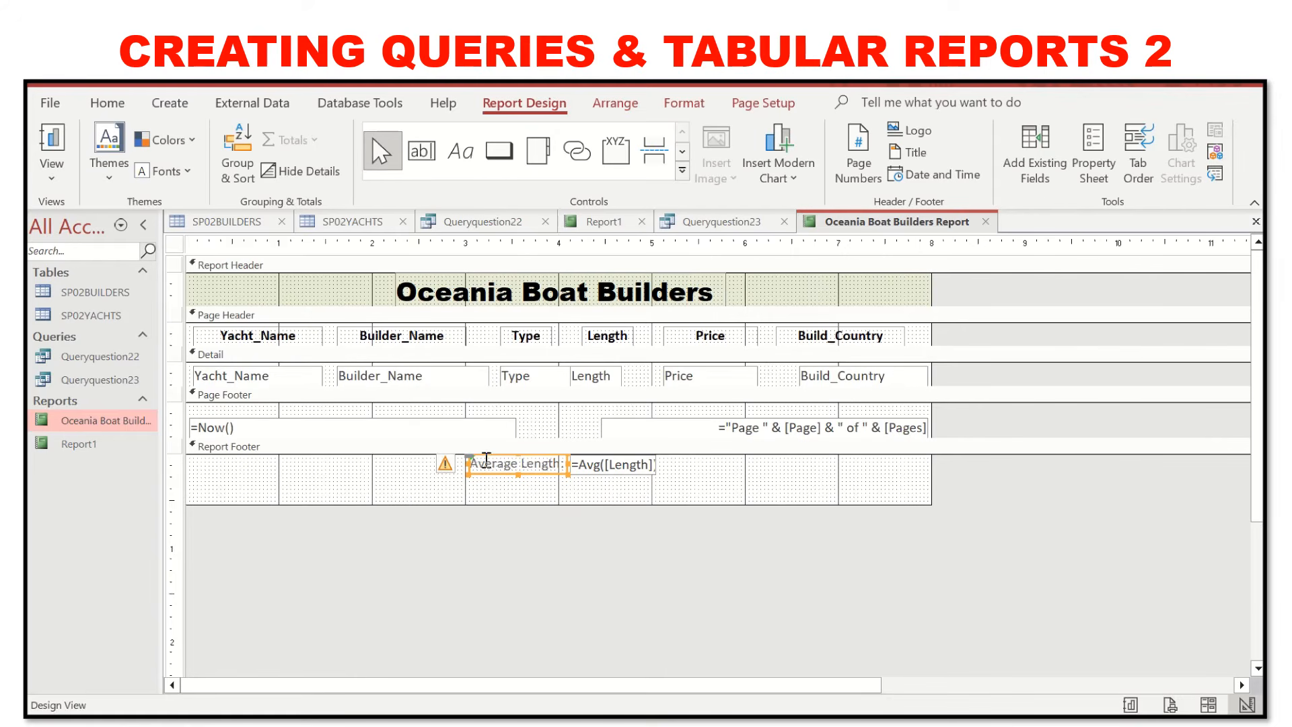
left_click(445, 464)
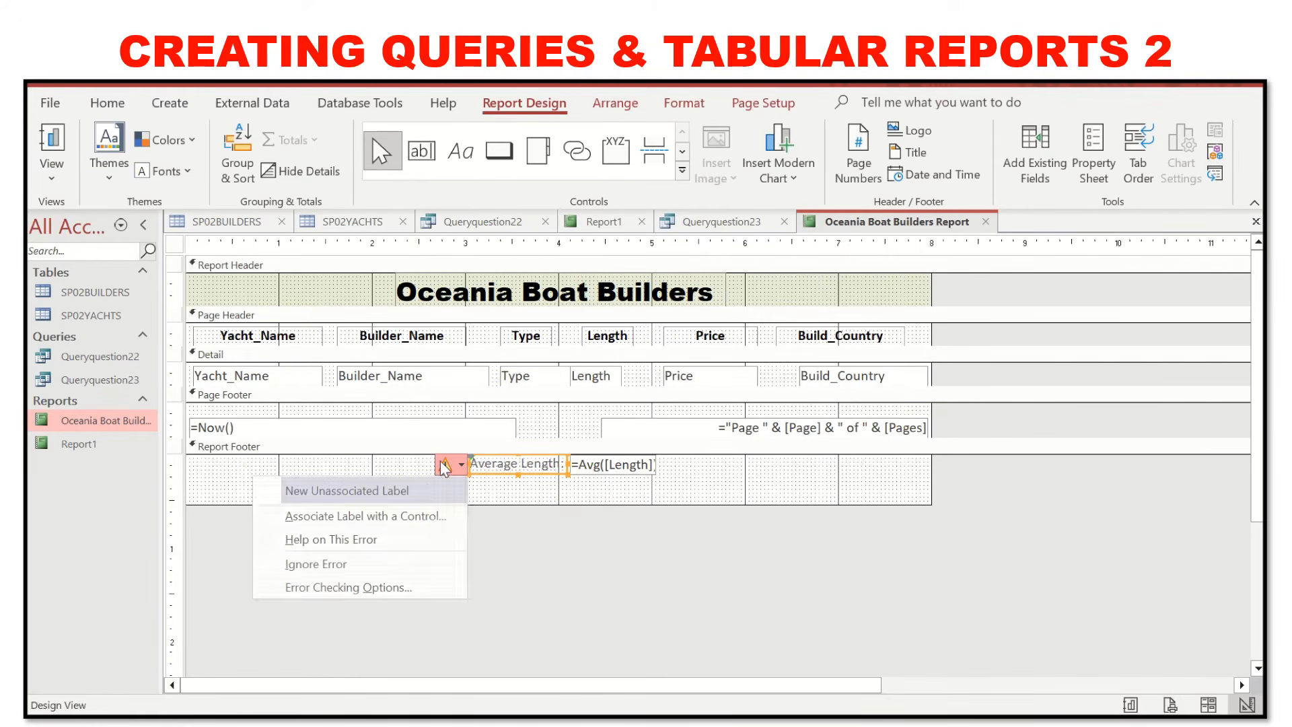
left_click(417, 516)
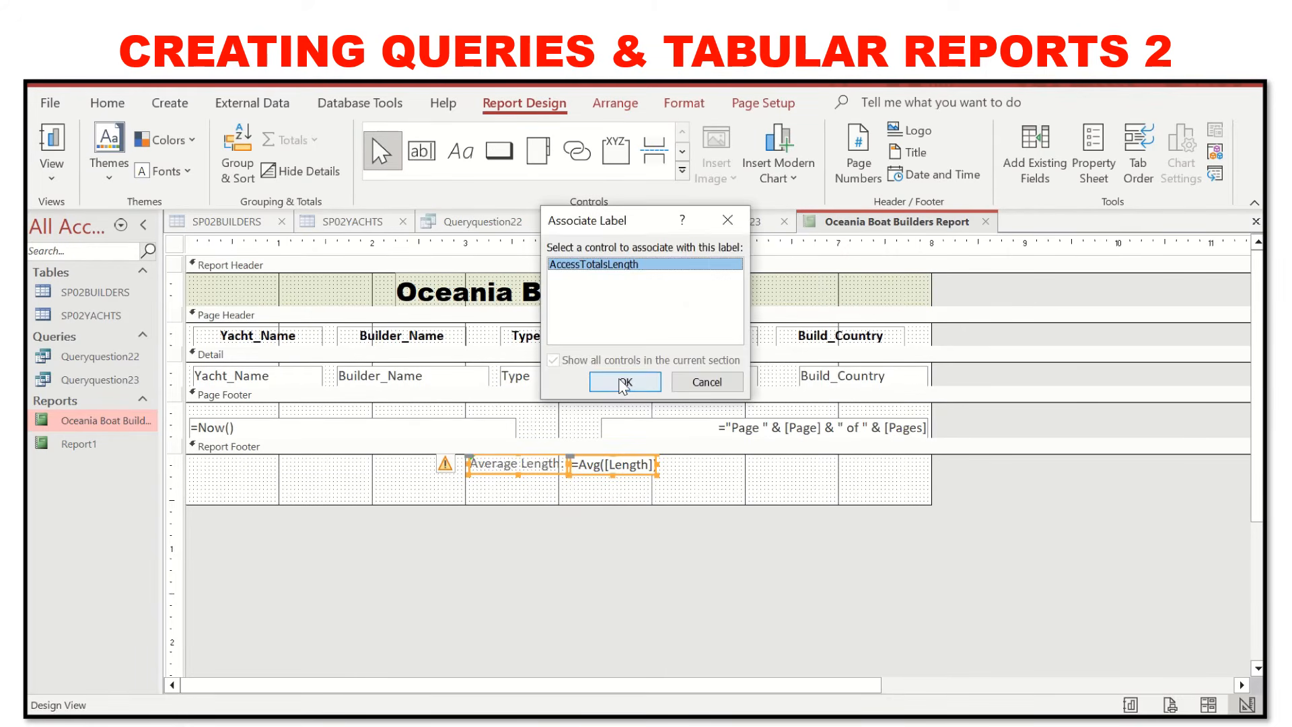
left_click(625, 381)
left_click(646, 495)
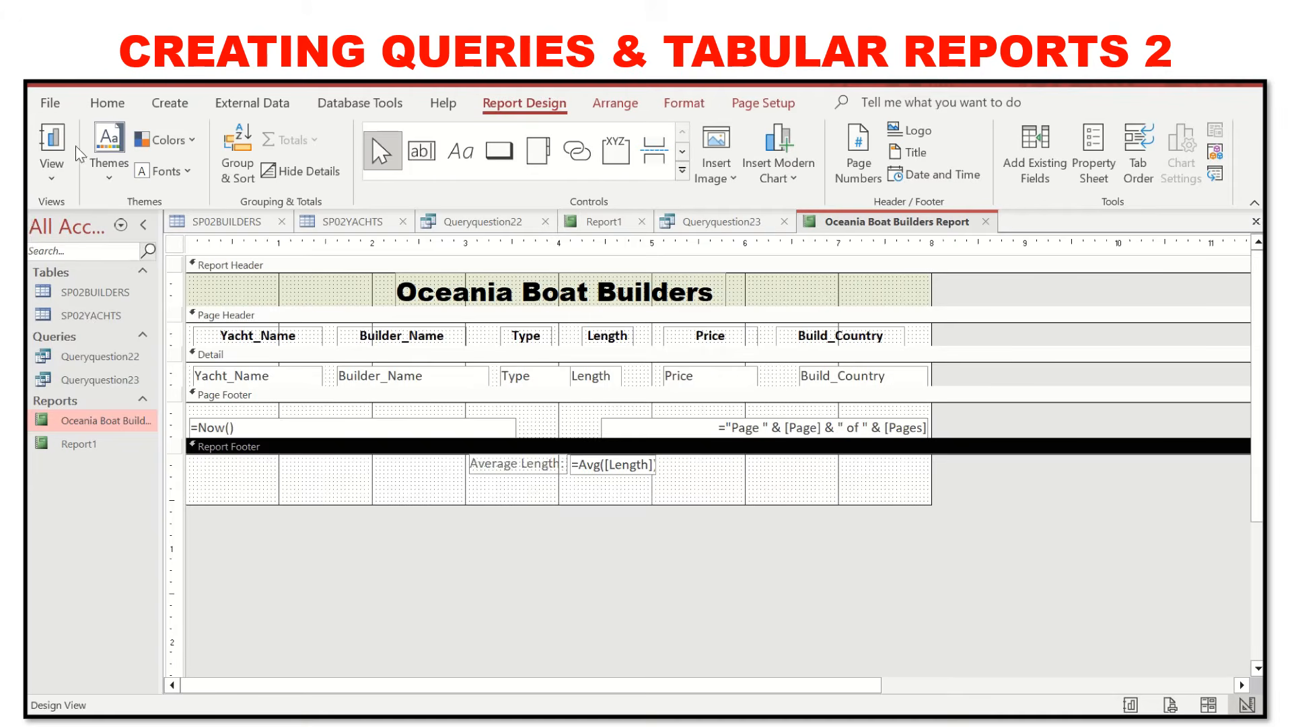
Check the report in Print Preview and narrow the average box in Layout View so its value sits beneath the Length column.
left_click(54, 176)
left_click(93, 296)
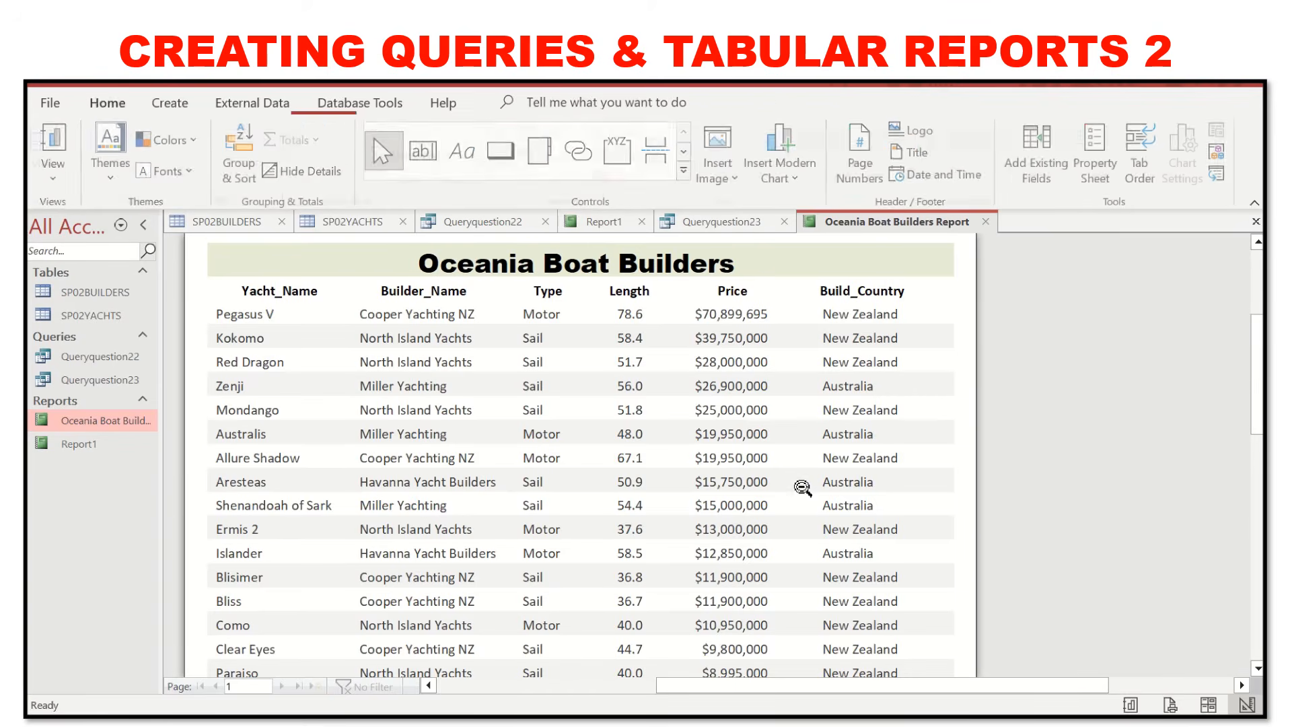
scroll(1256, 349, "down", 10)
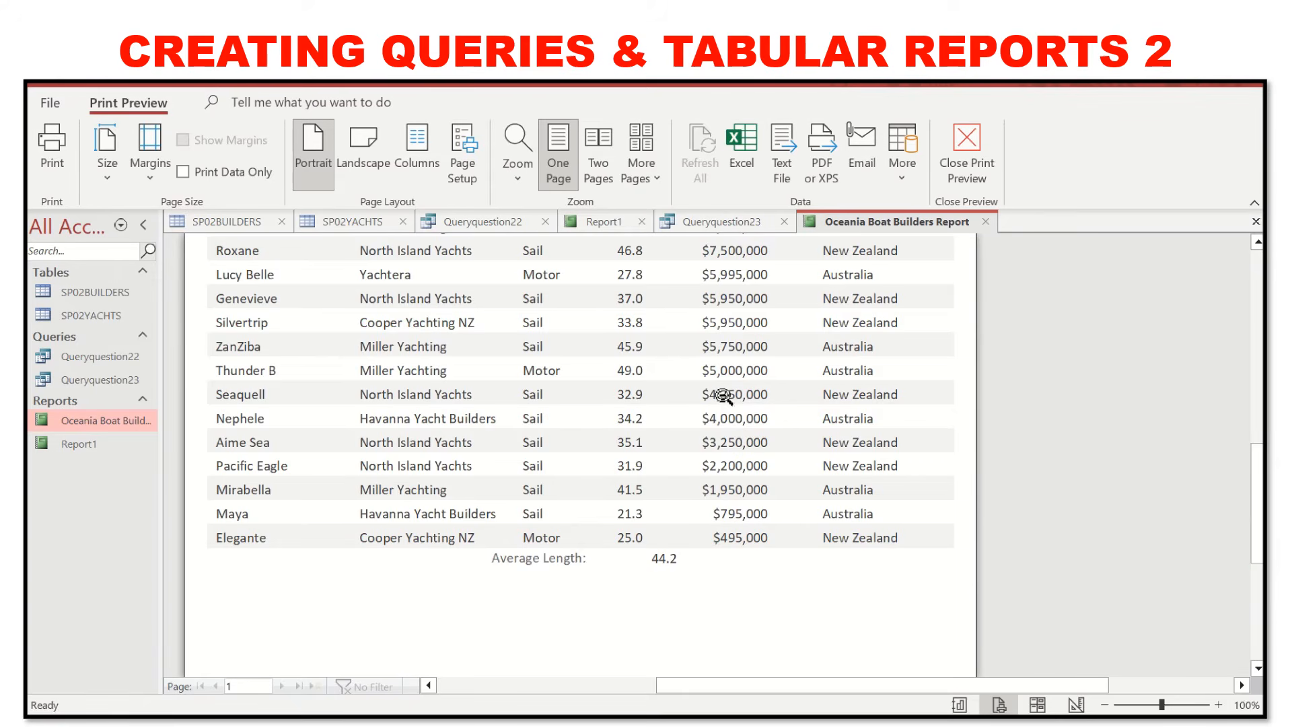
left_click(70, 427)
left_click(46, 142)
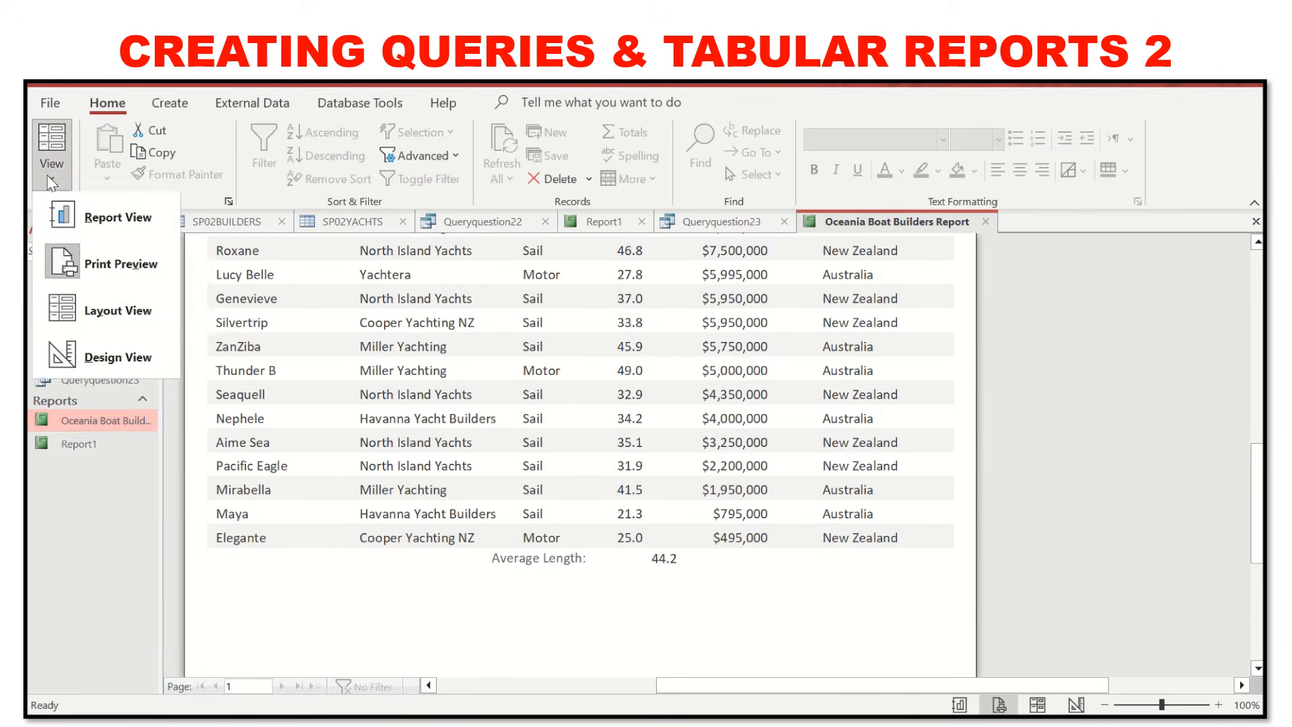
left_click(101, 306)
scroll(706, 433, "down", 8)
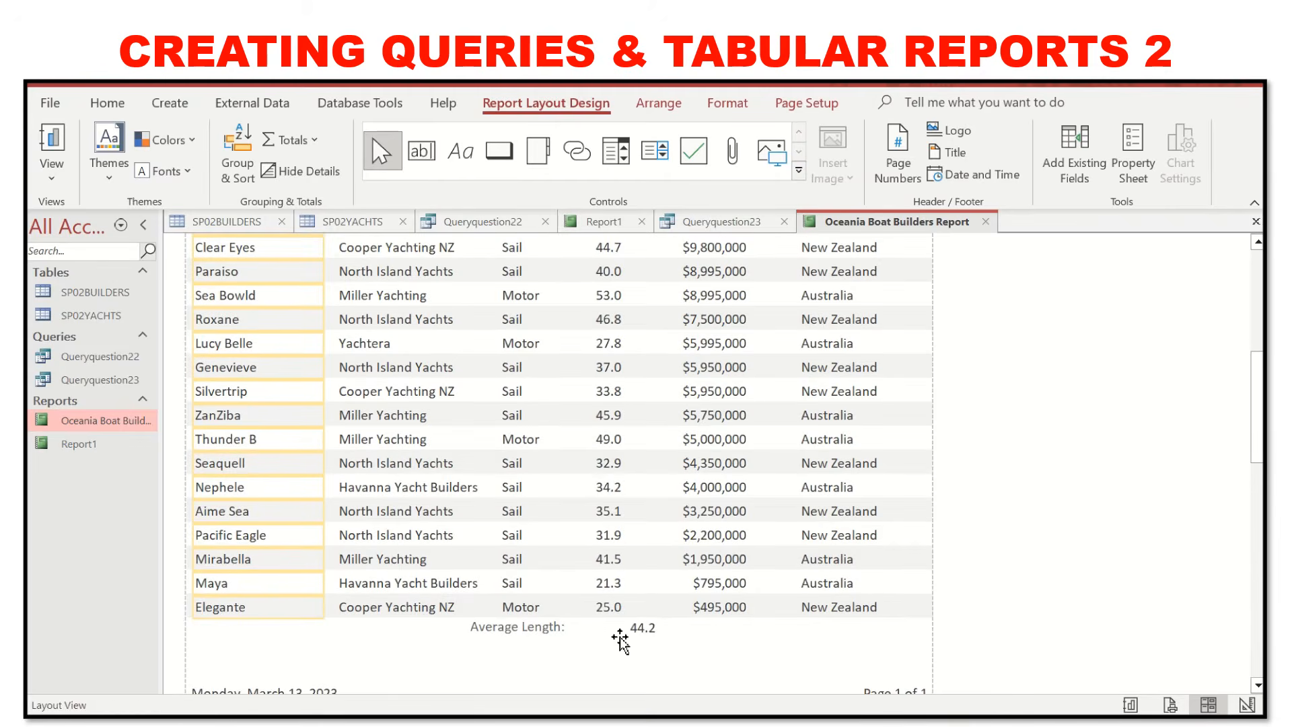
left_click(633, 629)
left_click_drag(656, 626, 619, 628)
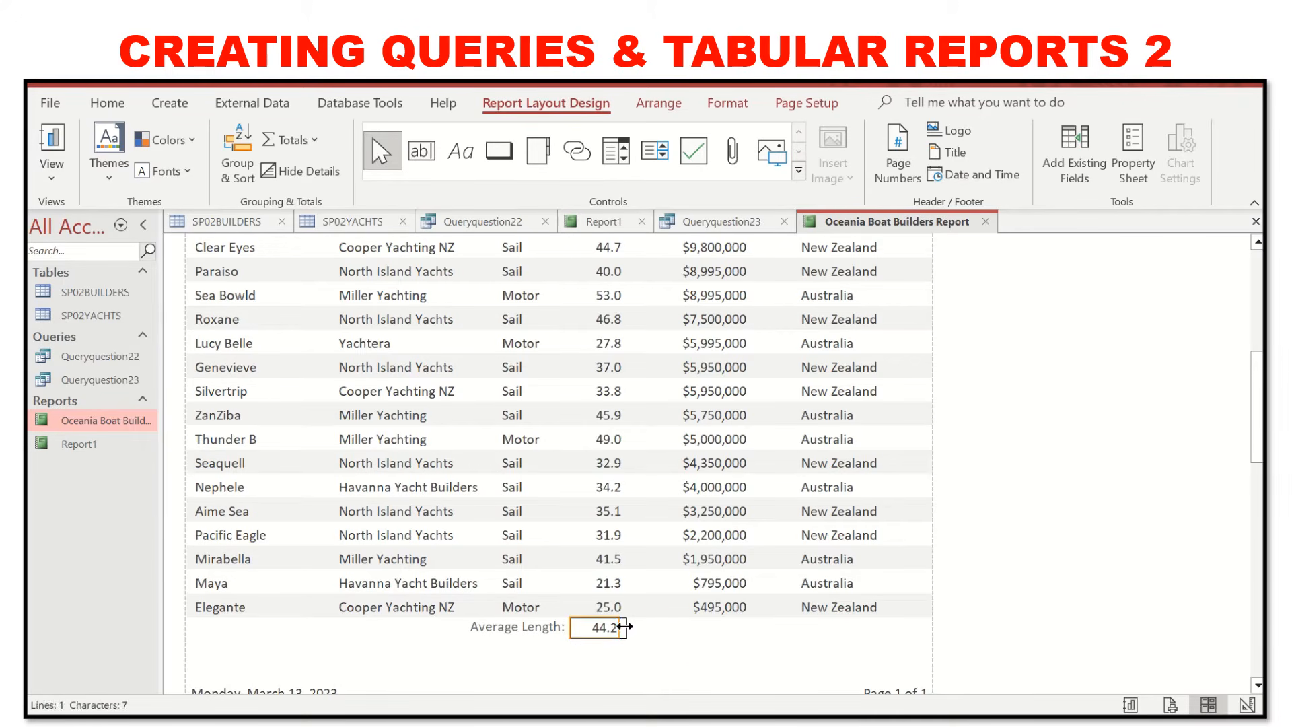
left_click(693, 660)
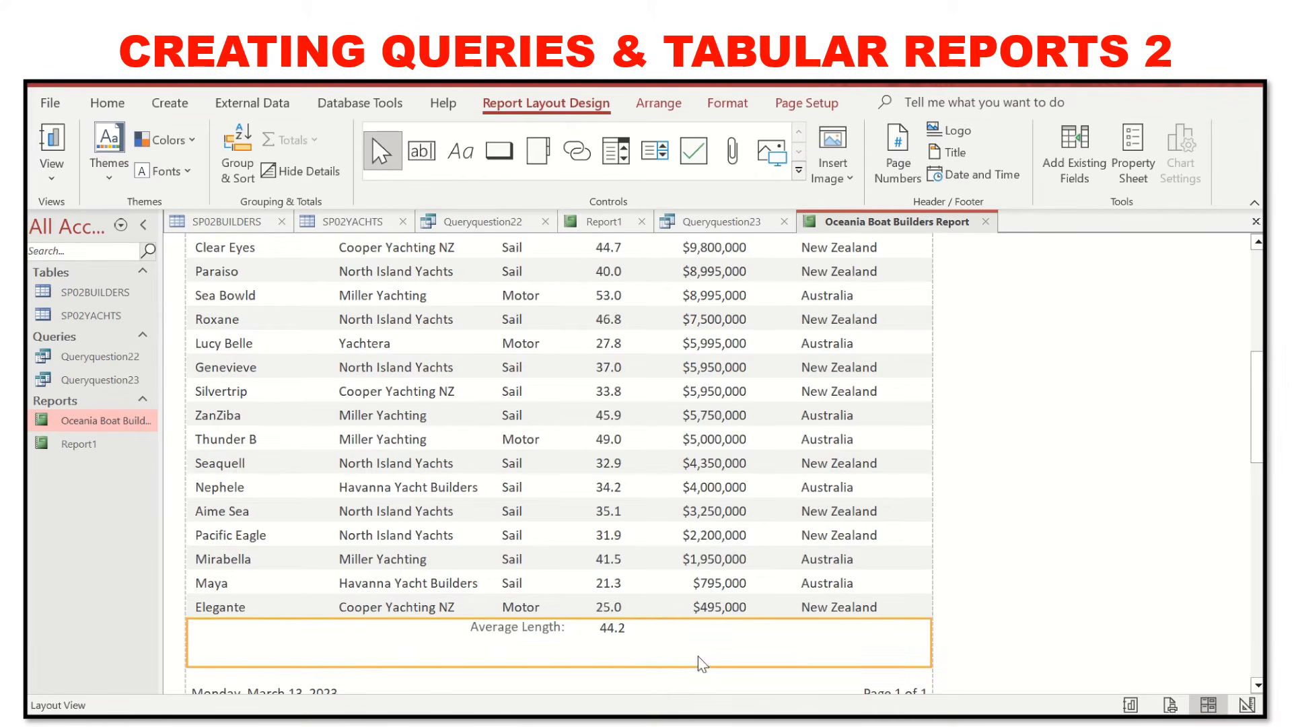
Return the report to Design View and widen the average box in the report footer to show the full =Avg([Length]) formula.
key("alt+Tab")
left_click(593, 627)
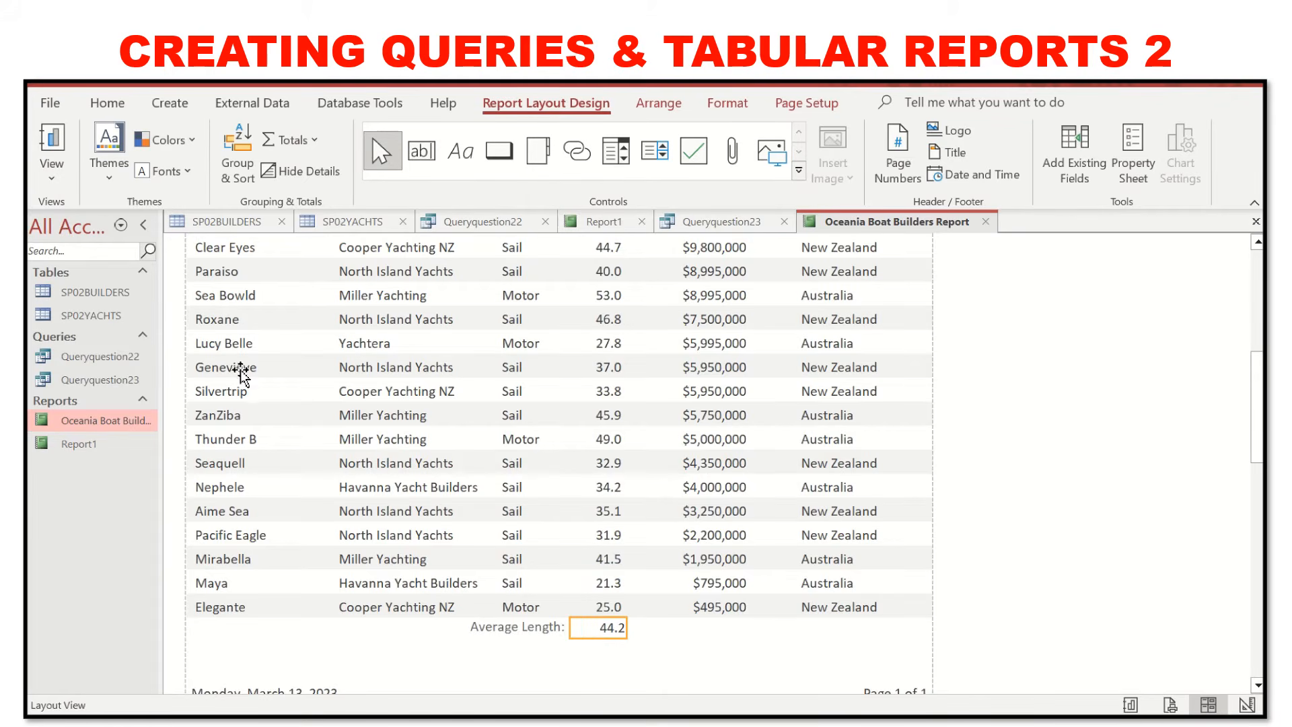
left_click(41, 182)
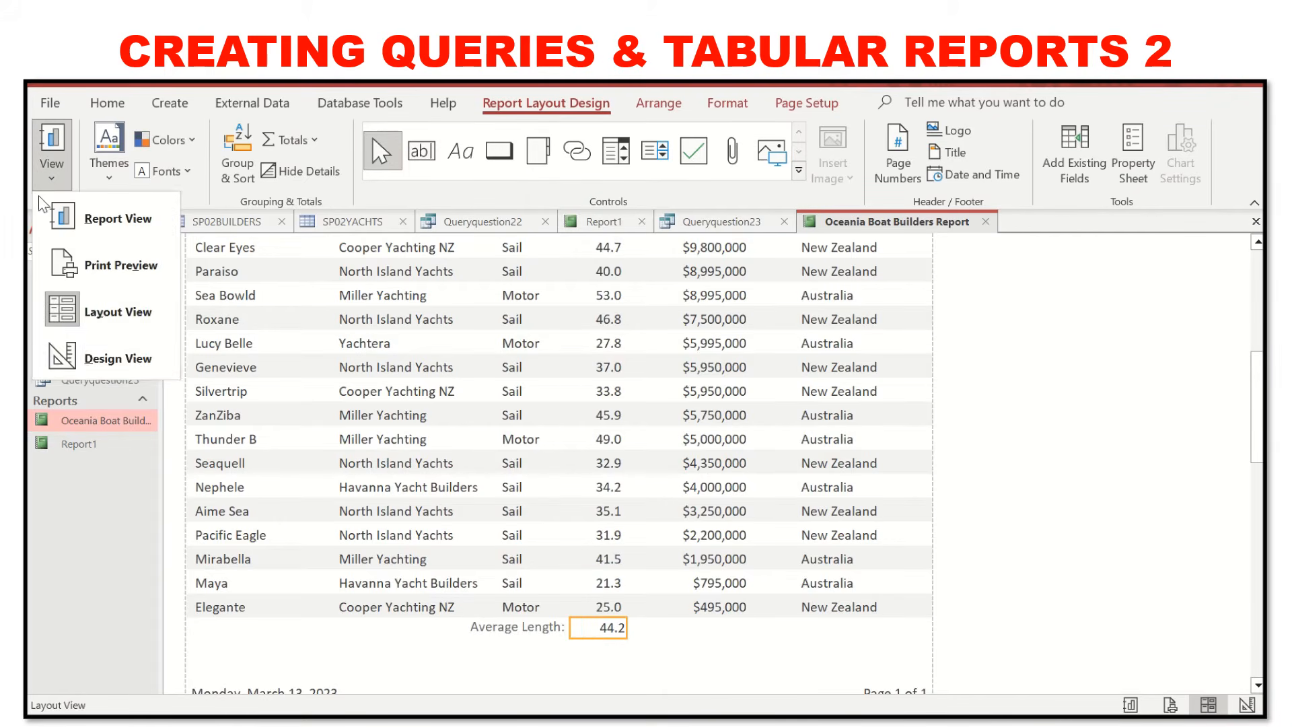
left_click(100, 339)
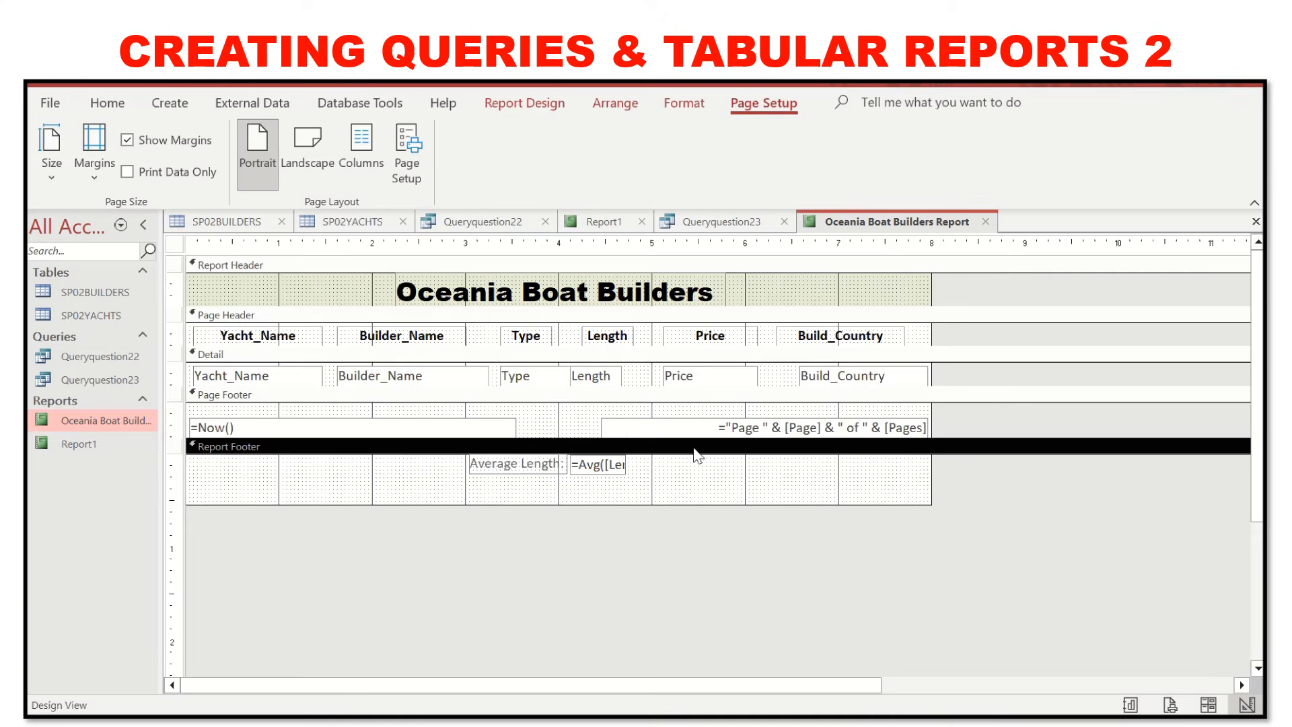
left_click(585, 466)
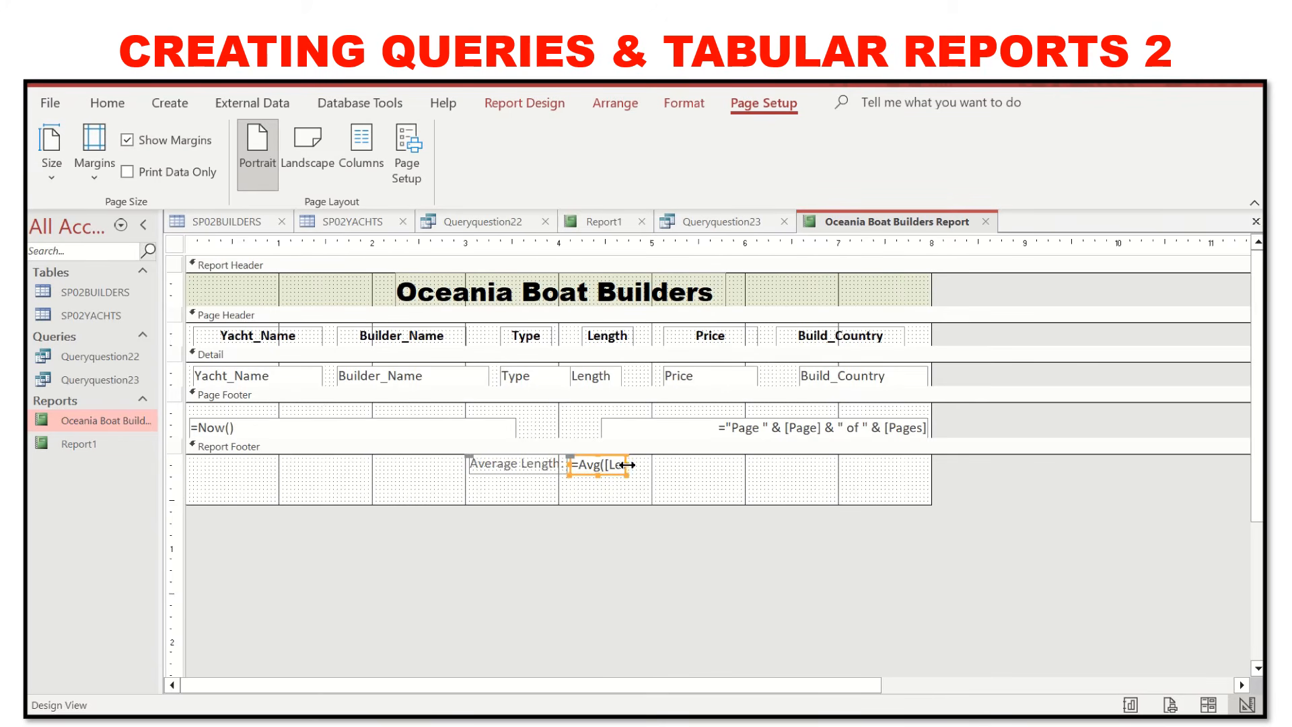
mouse_move(646, 464)
left_mouse_down()
mouse_move(680, 464)
mouse_move(669, 464)
left_mouse_up()
left_click(582, 463)
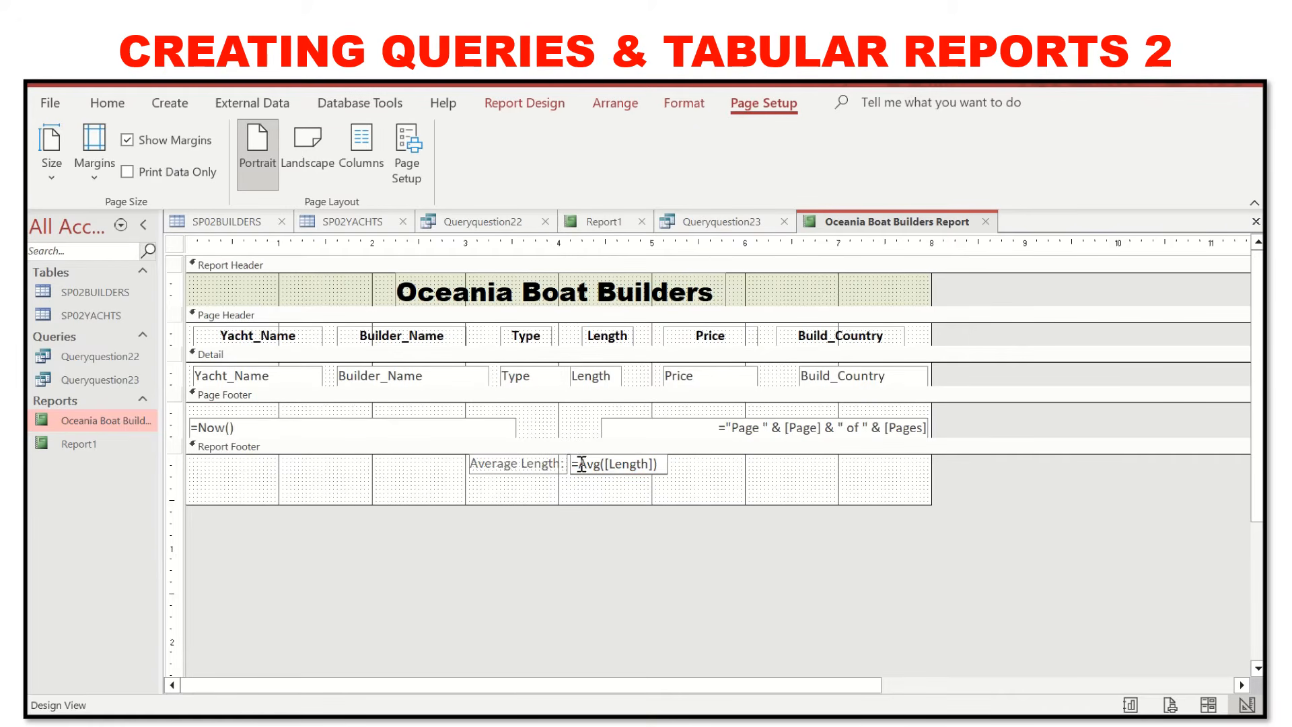
Change the report footer's average formula to =Round(Avg([Length]),1) to round it to one decimal place.
type("ROUN")
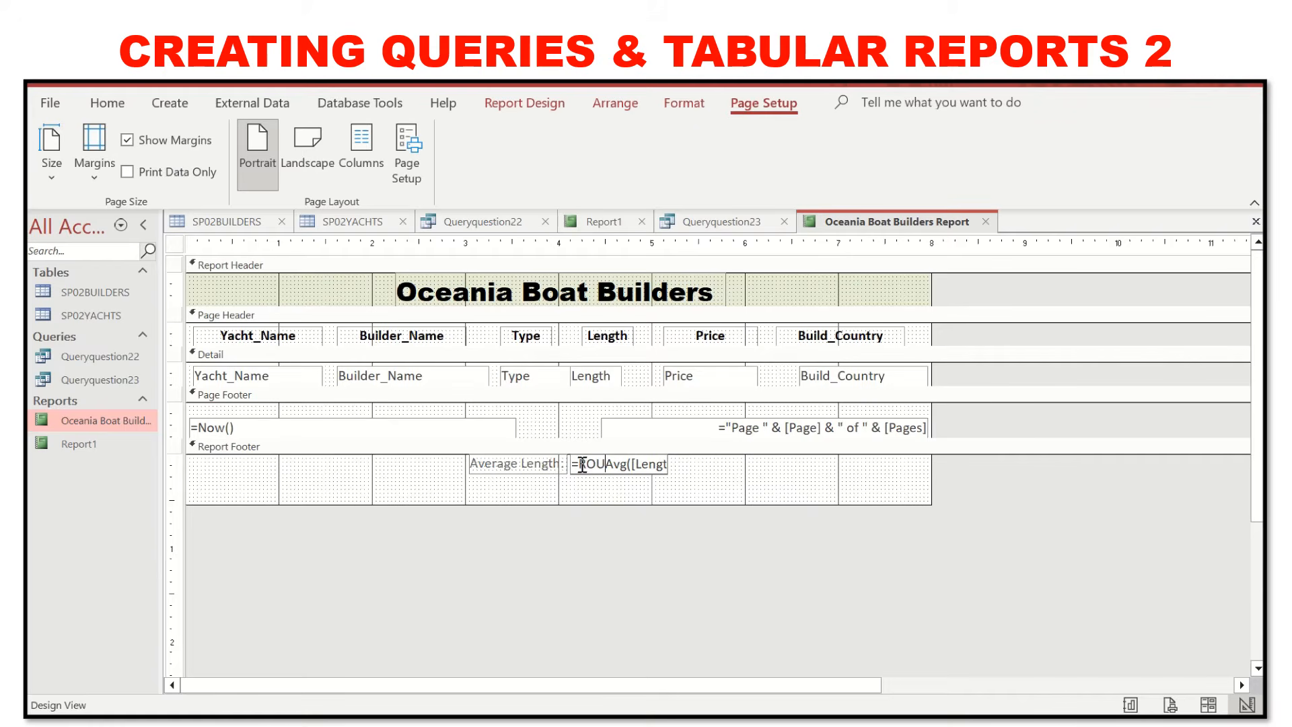
type("D(")
key("End")
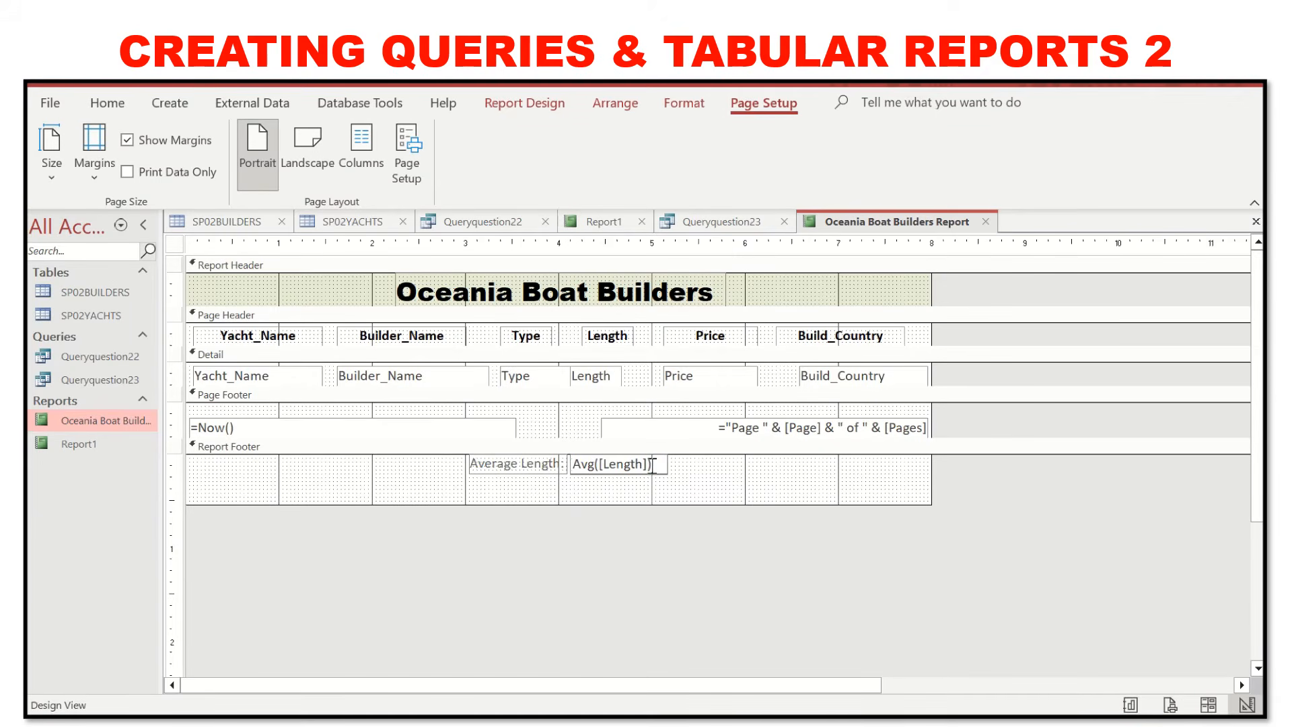
type(",1)")
key("Return")
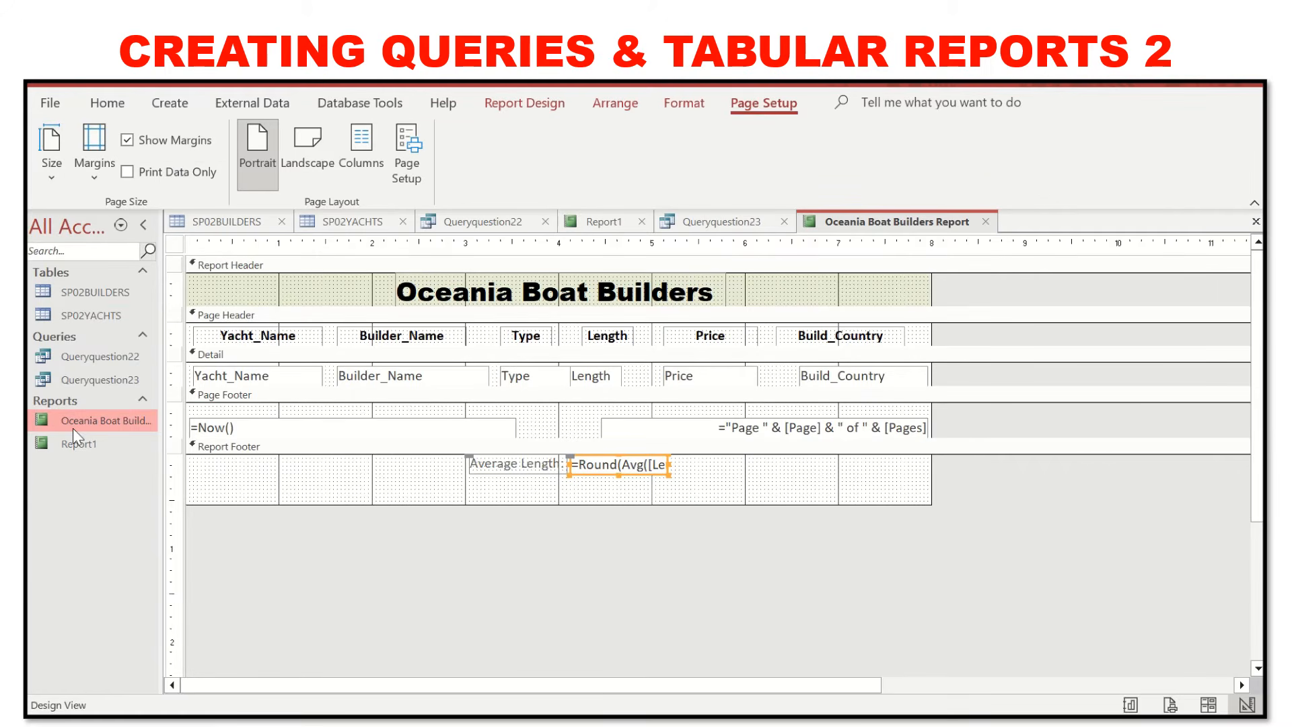
Display the report in Report View and check the rounded average at the end of the records.
left_click(102, 113)
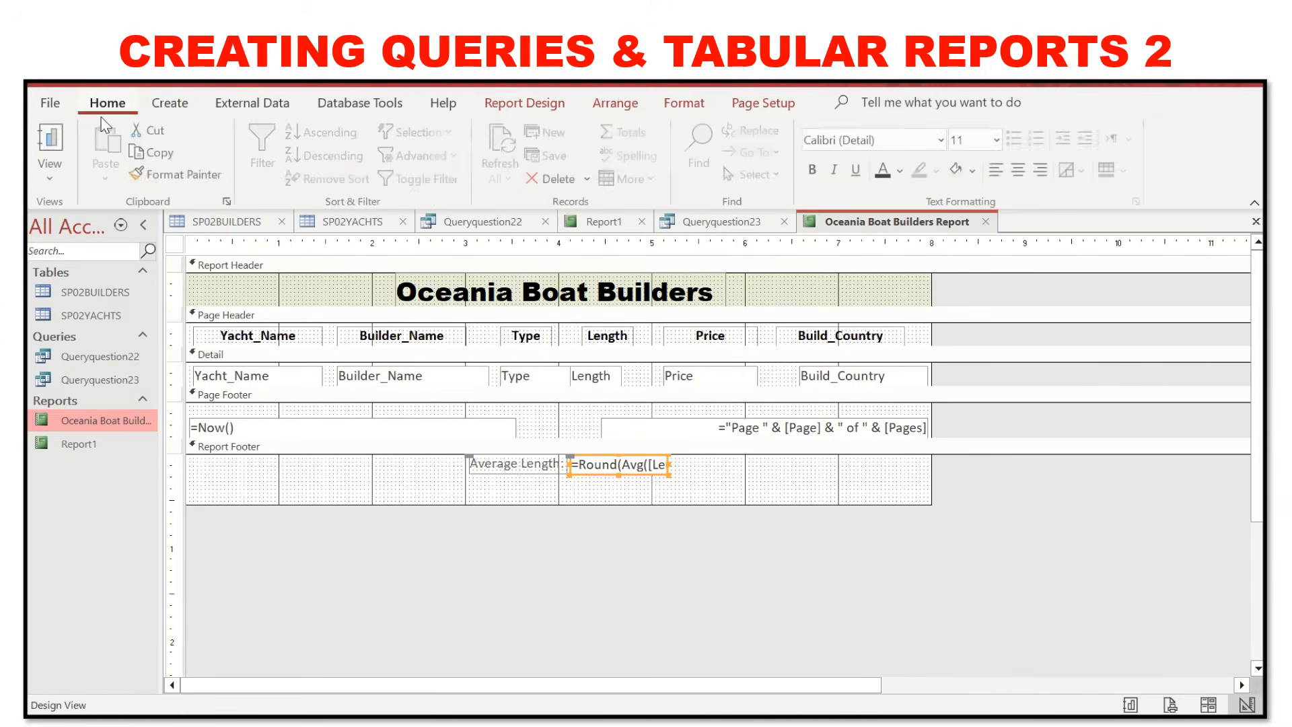
left_click(51, 141)
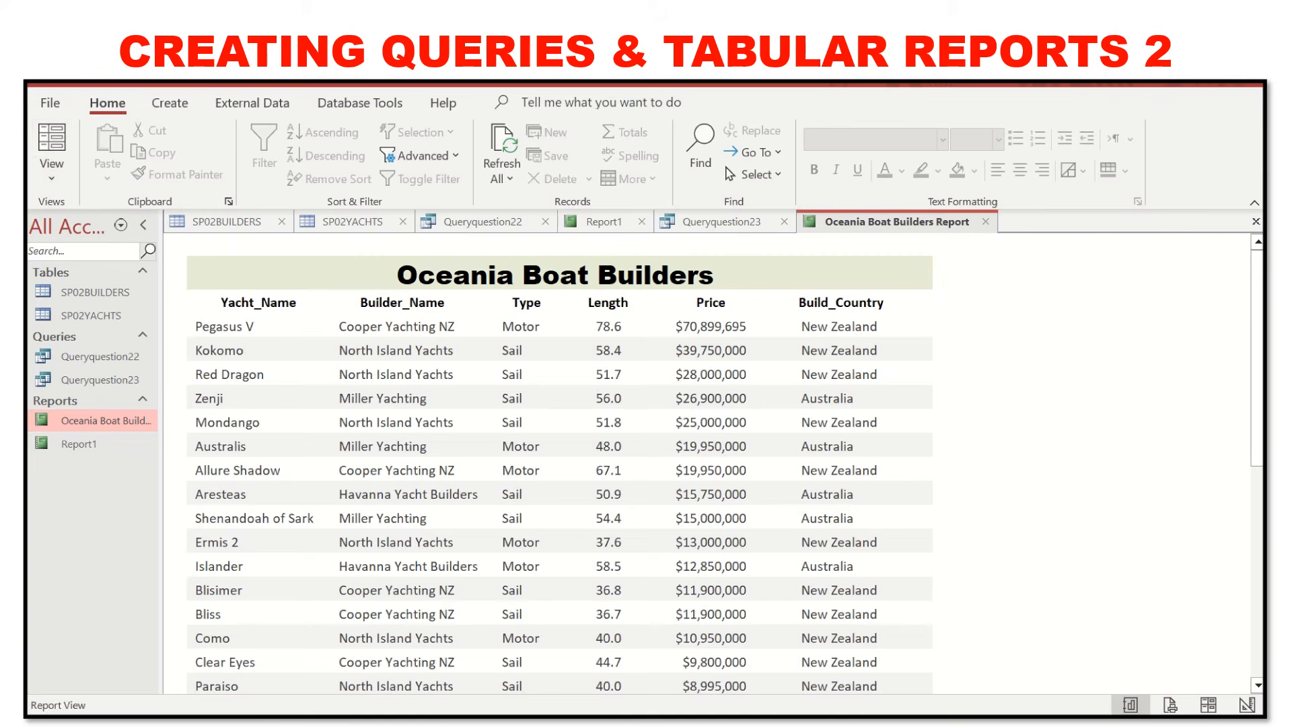
left_click_drag(1259, 304, 1261, 501)
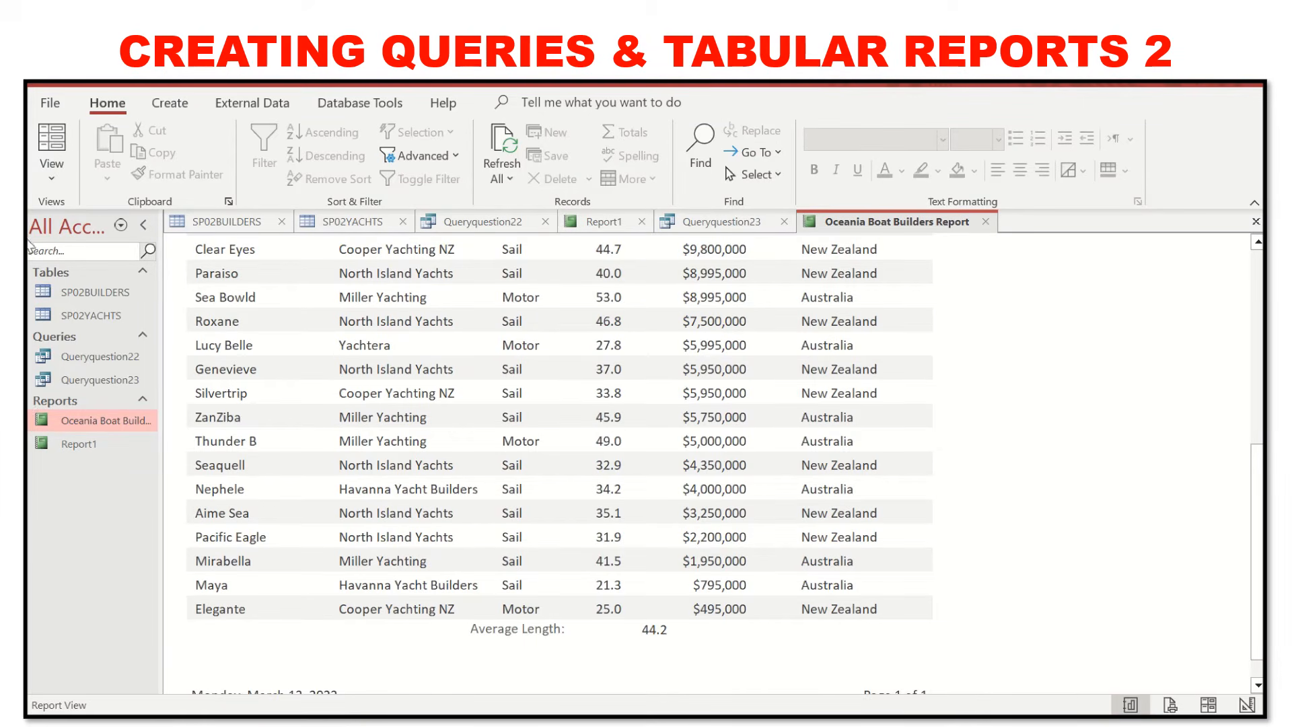
left_click(688, 668)
left_click(651, 629)
left_click(707, 643)
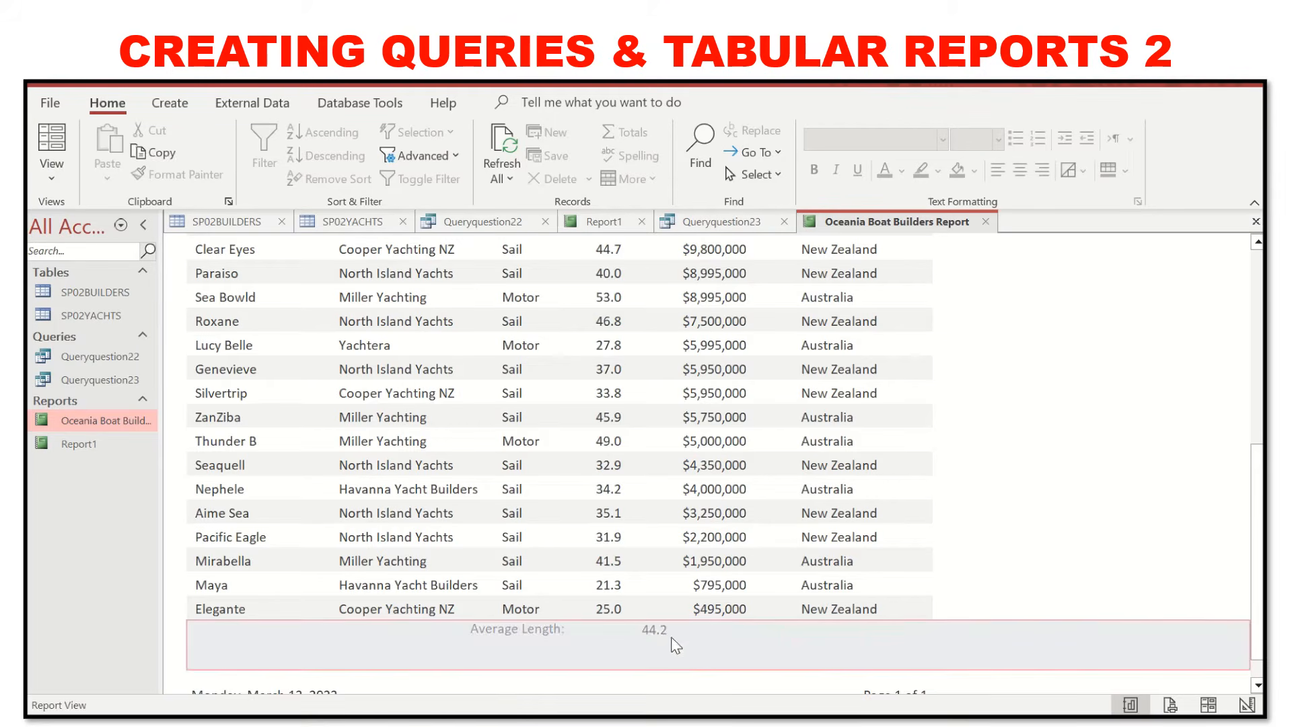
left_click(652, 631)
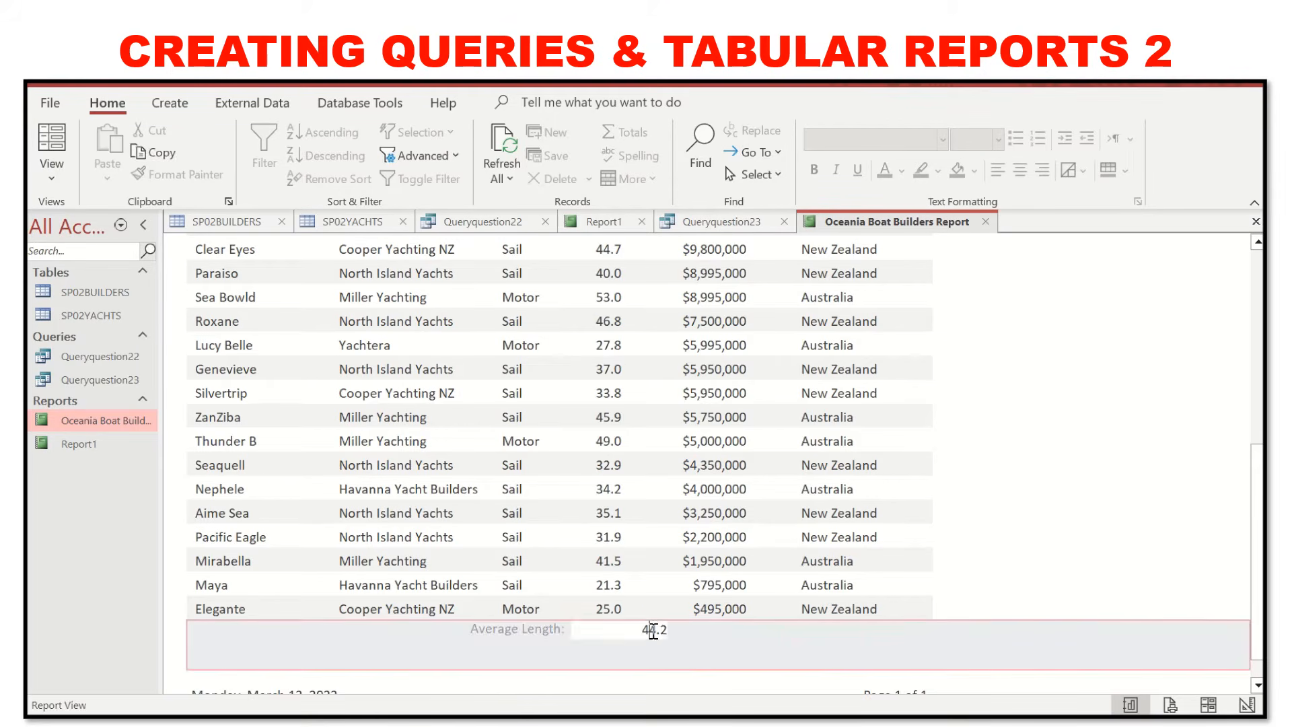
In Layout View, narrow the average box so its value lines up beneath the Length column.
left_click(53, 179)
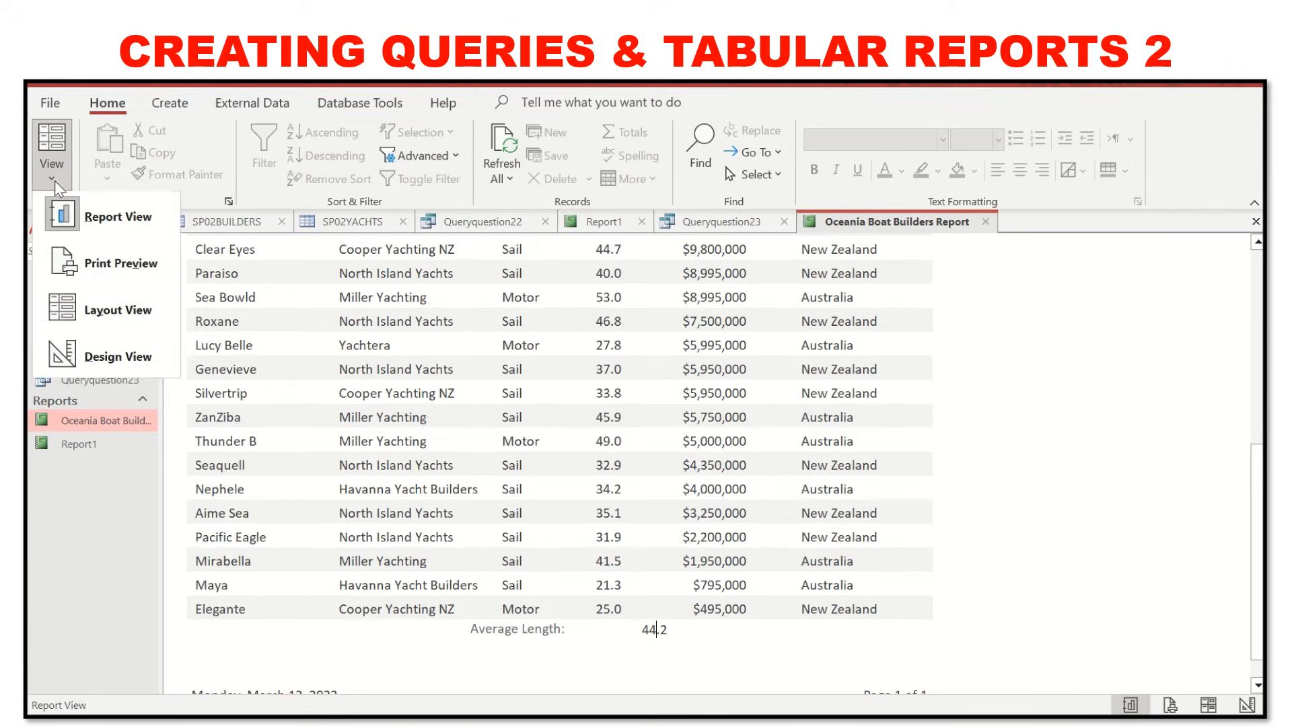
left_click(115, 308)
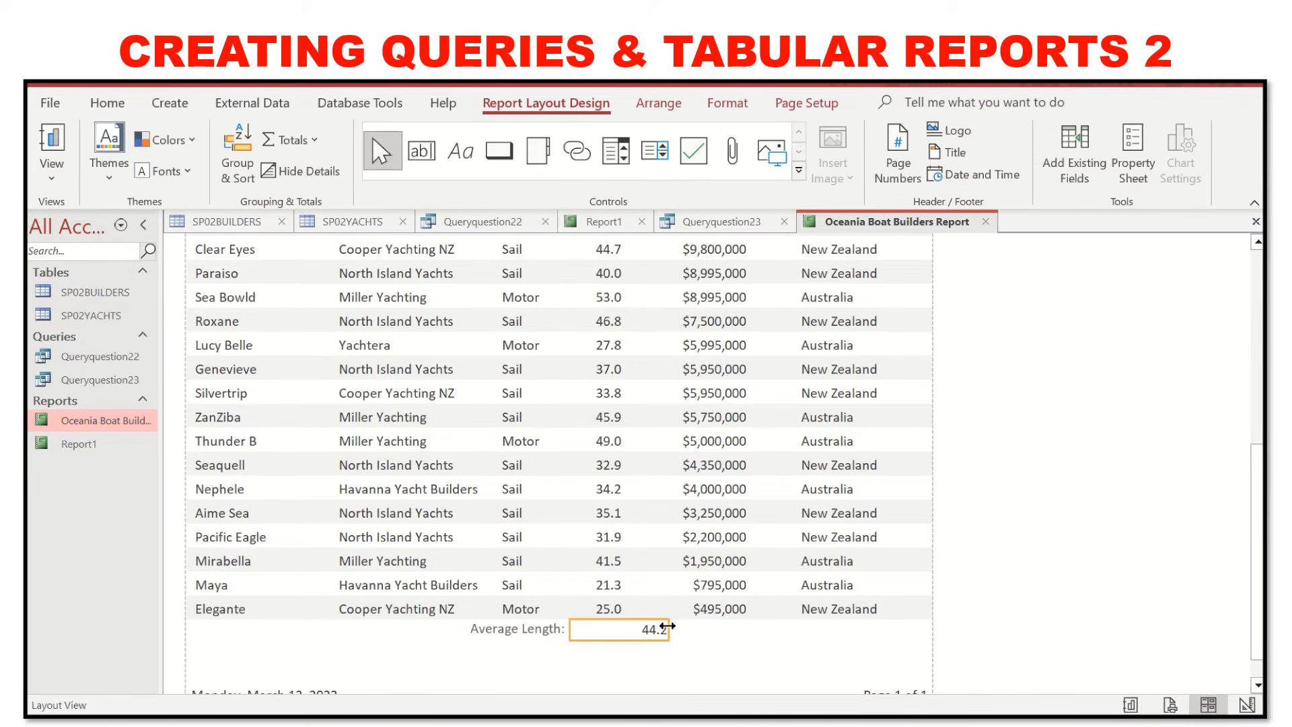
left_click_drag(667, 628, 630, 628)
left_click(694, 654)
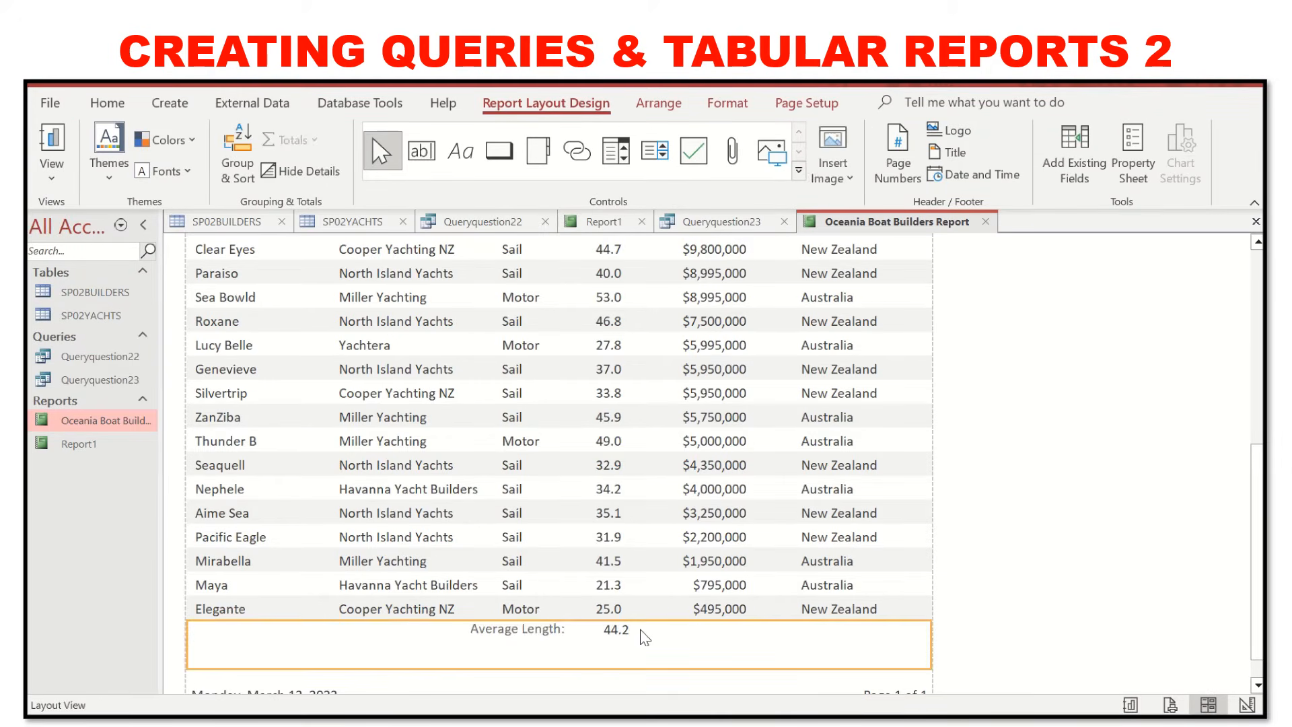
left_click(627, 631)
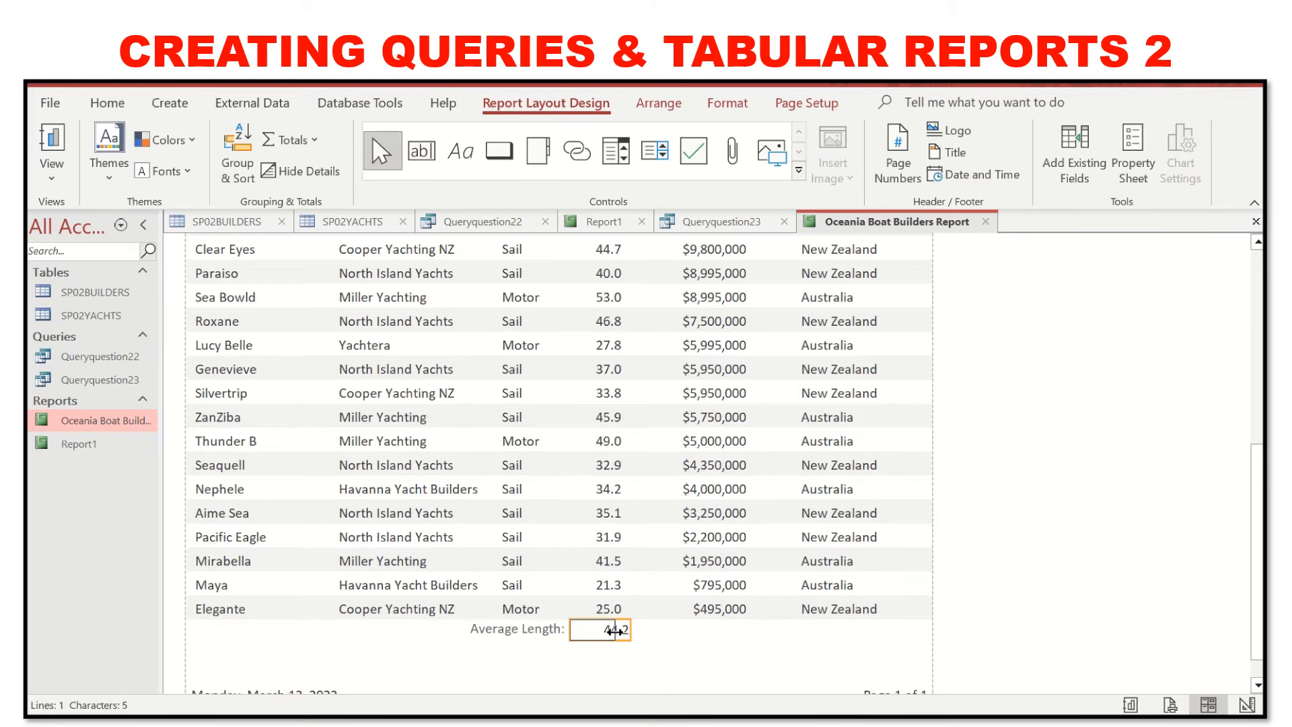
left_click(614, 632)
left_click(660, 650)
Nudge the Average Length label slightly to the right, closer to the average value without crowding it.
left_click(489, 630)
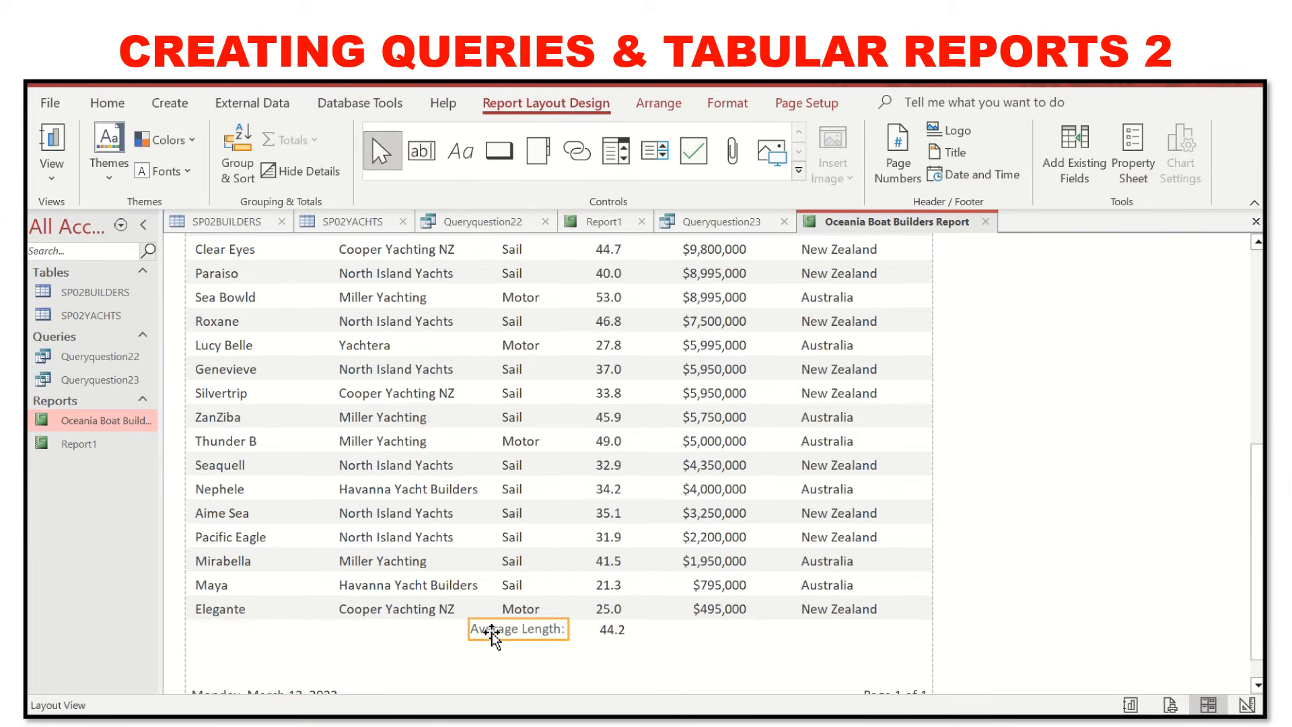
key("Right")
key("Right")
key("Right")
key("Right")
key("Right")
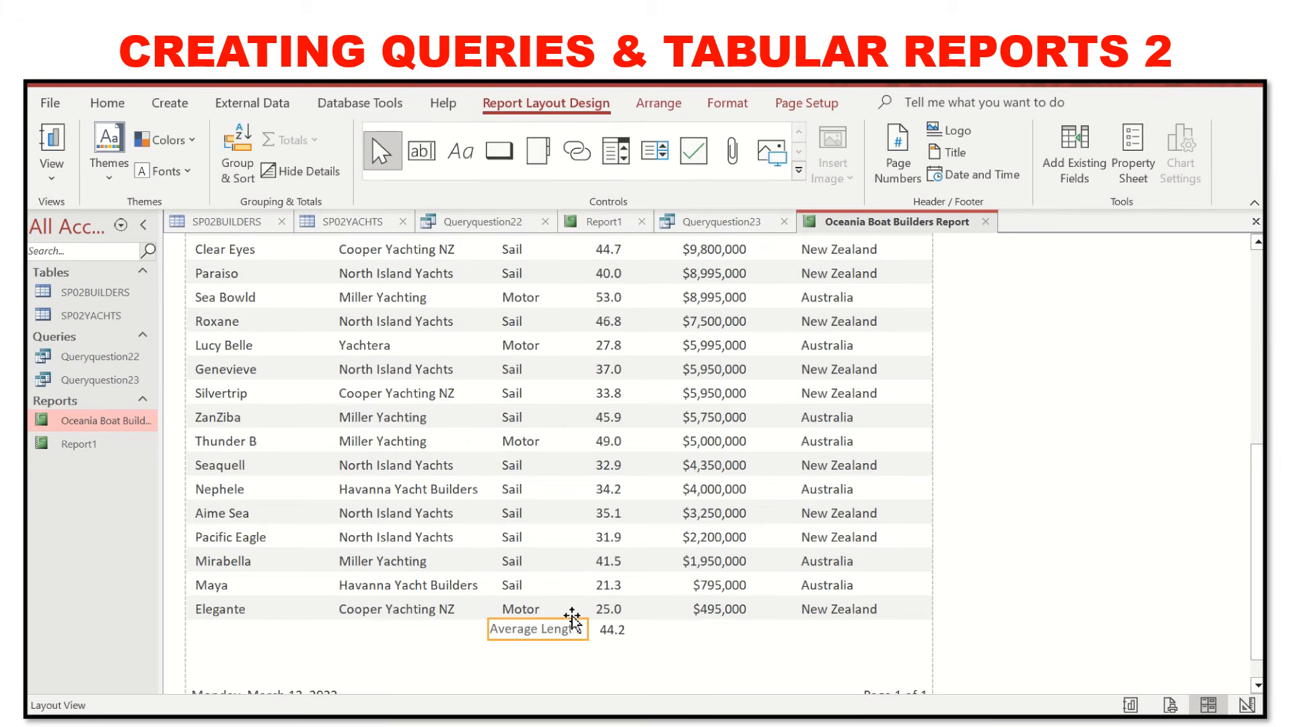
key("Left")
key("Left")
key("Left")
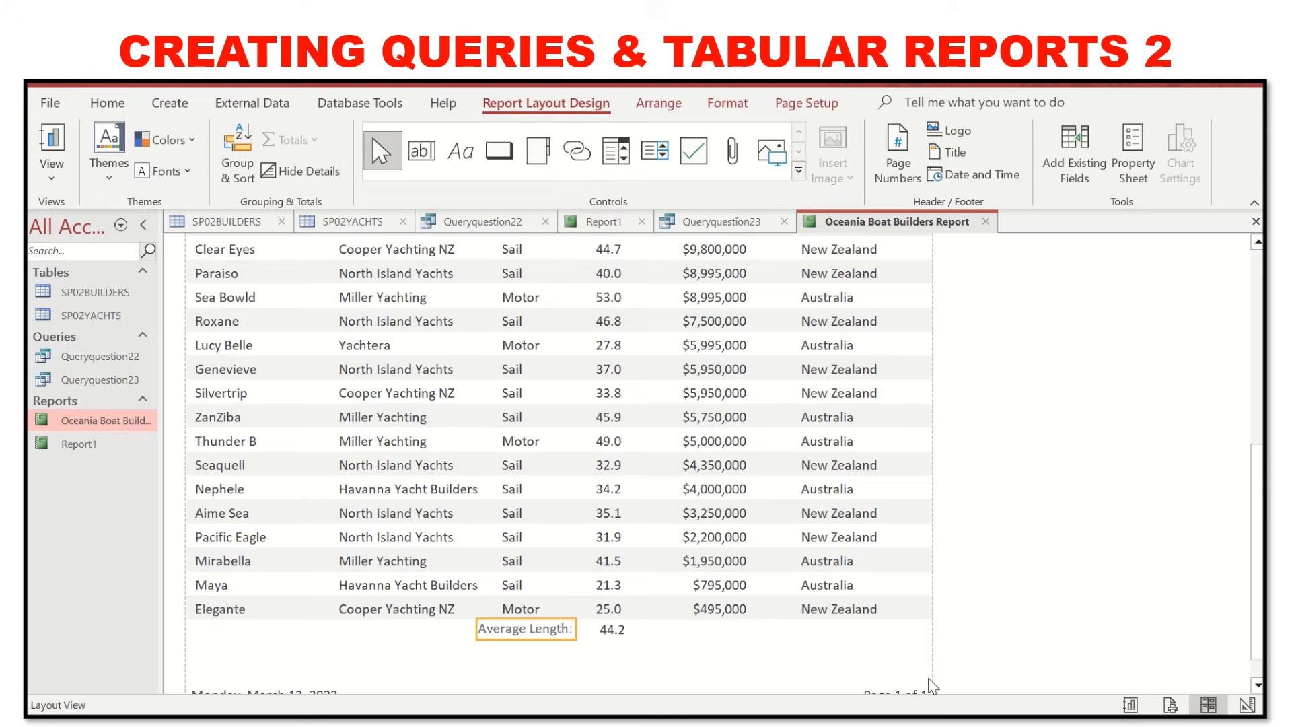
Switch to the specimen paper PDF in the browser, review question 23's heading and candidate details requirements, and return to Access.
key("alt+Tab")
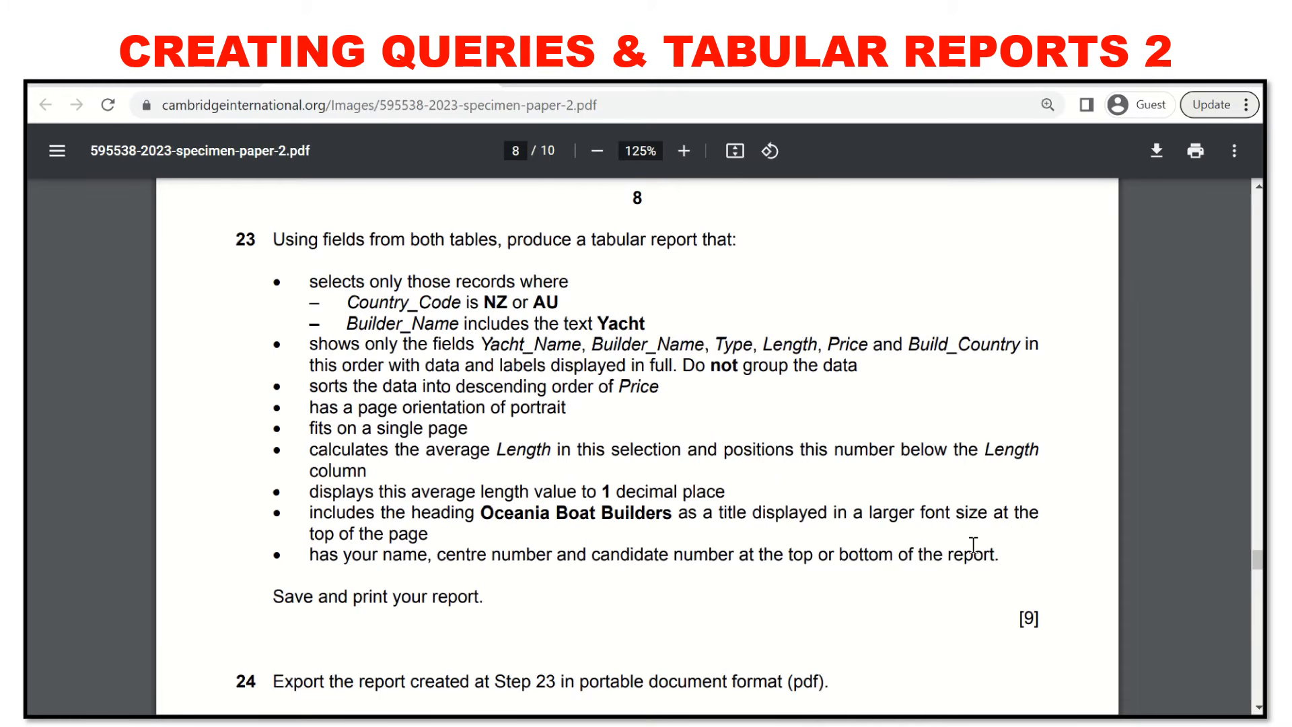
left_click_drag(482, 513, 671, 513)
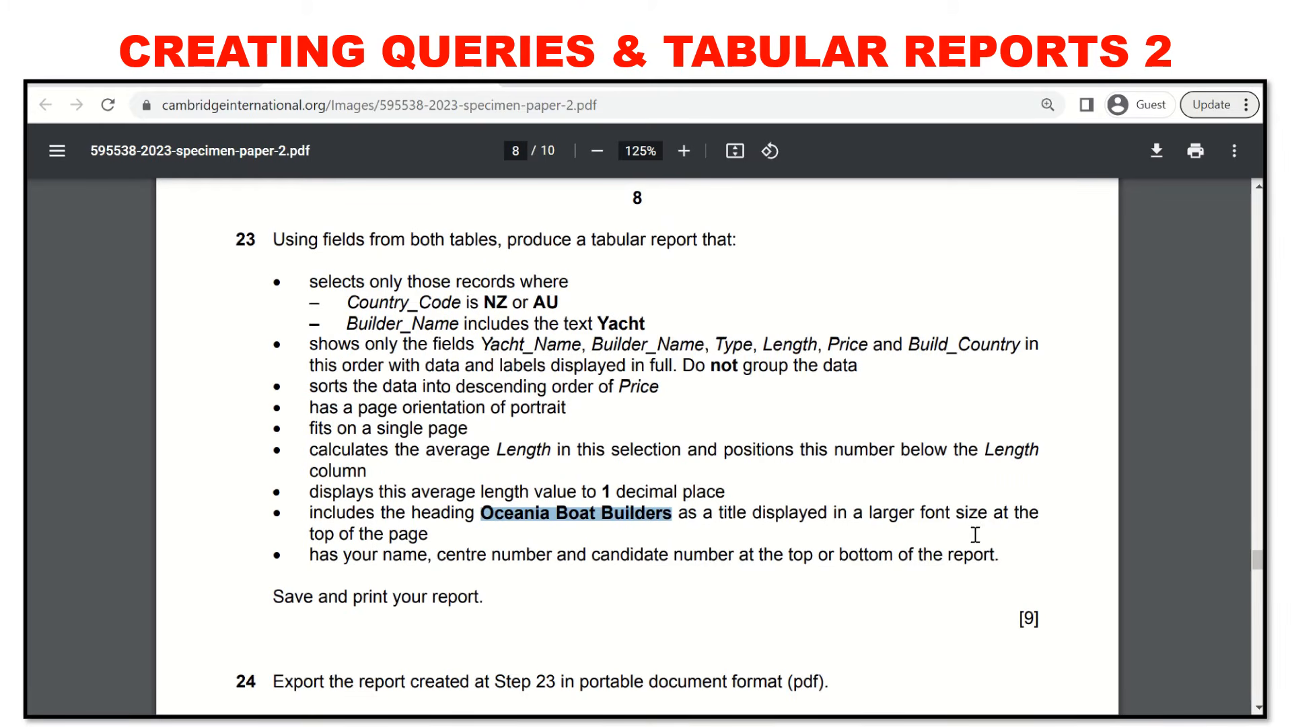
key("alt+Tab")
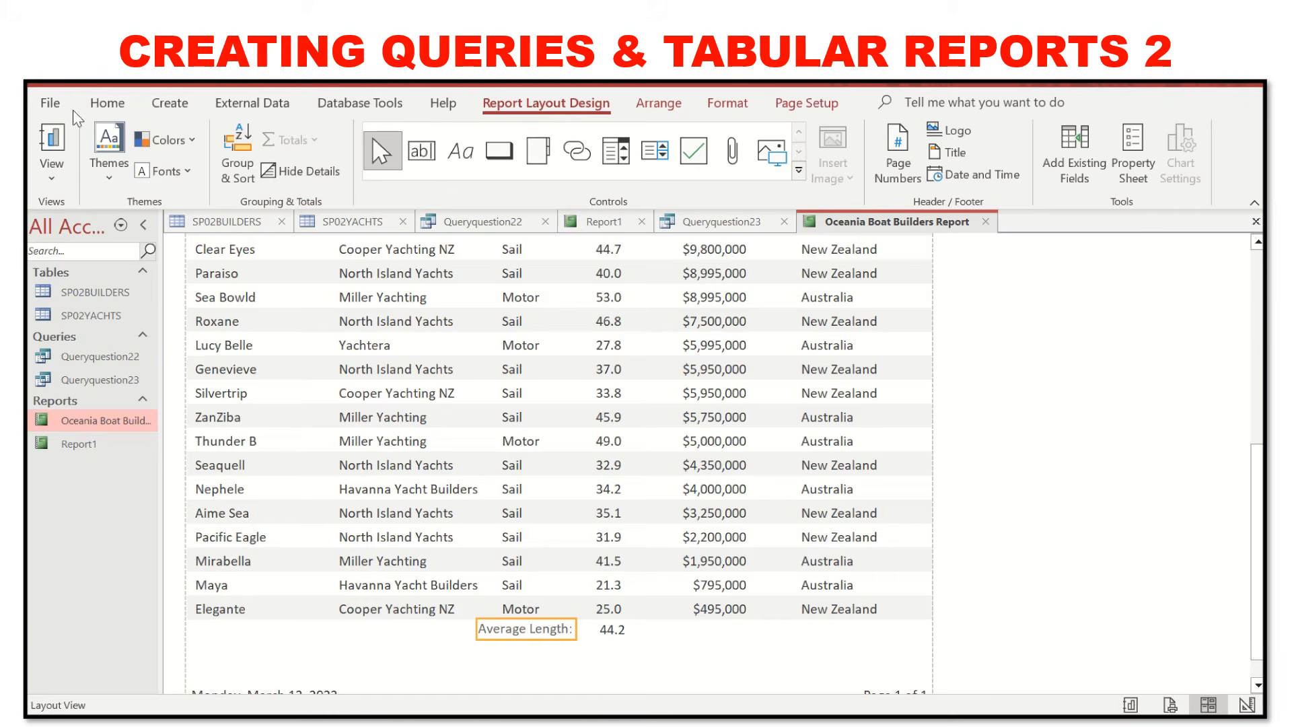
In Design View, add a label in the report header beside the title containing the candidate's name, centre number and candidate number.
left_click(54, 179)
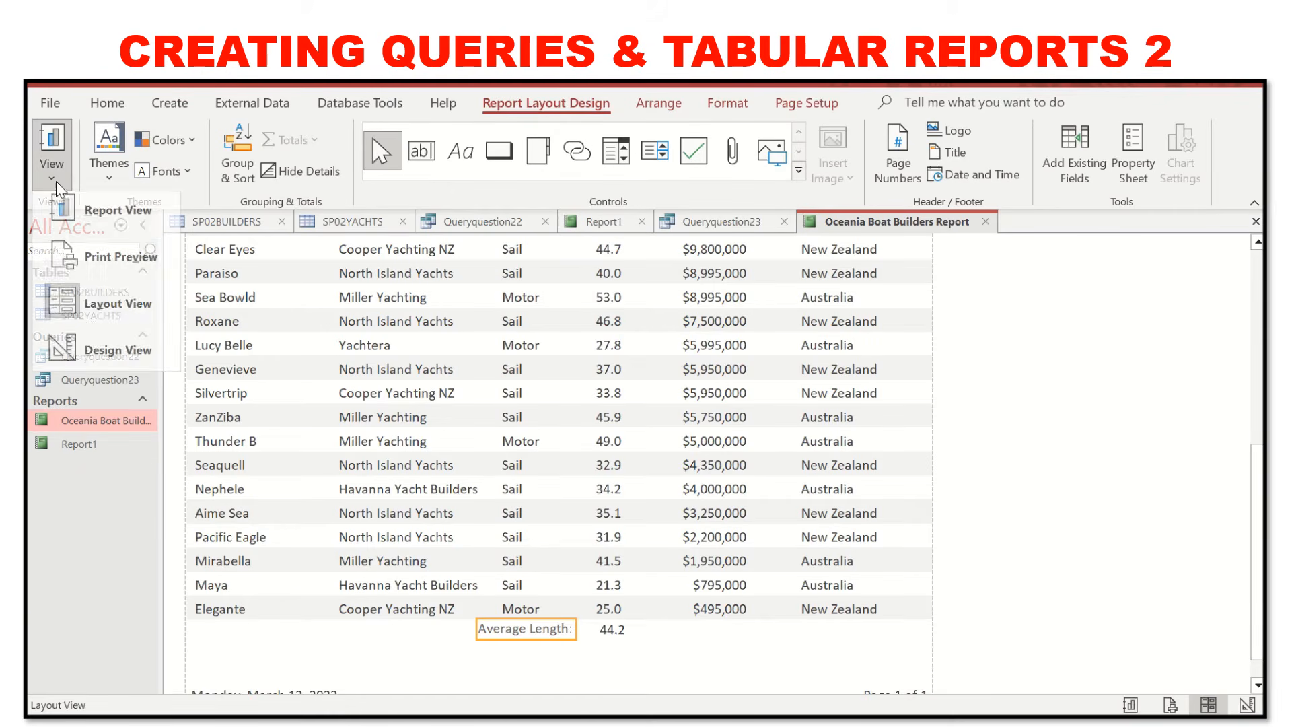
left_click(89, 355)
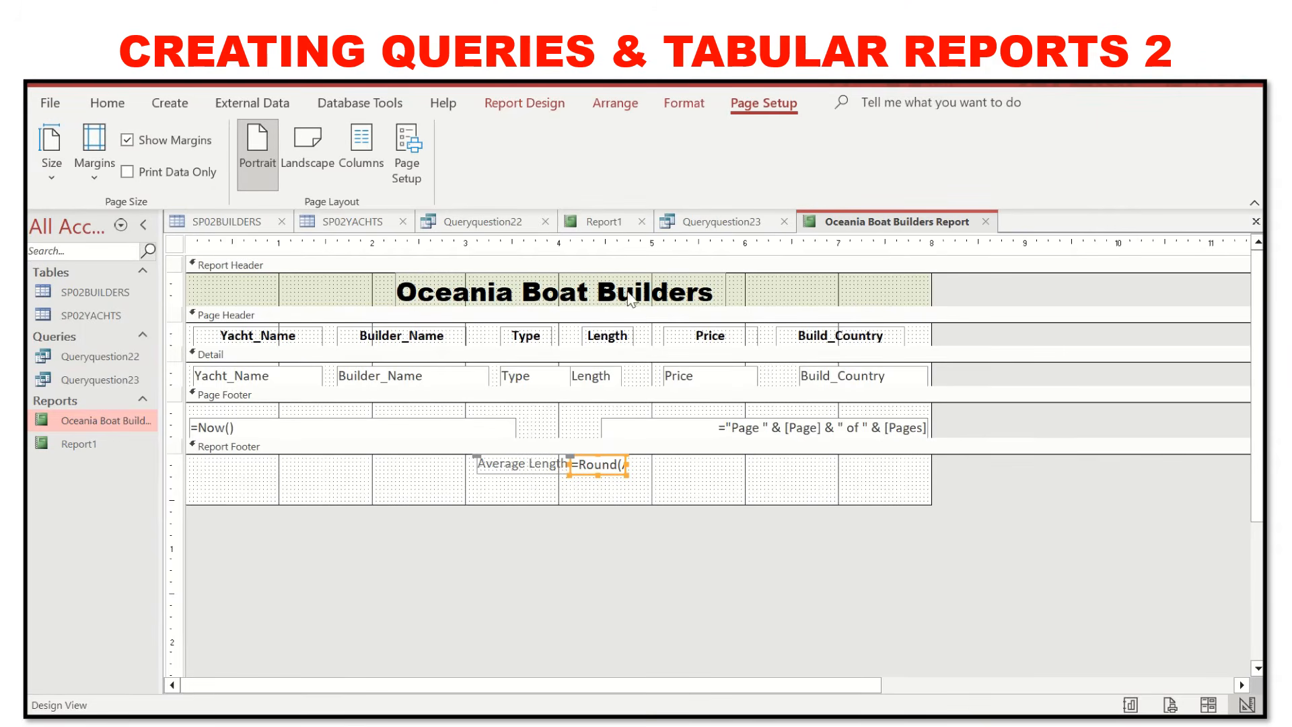
left_click(711, 481)
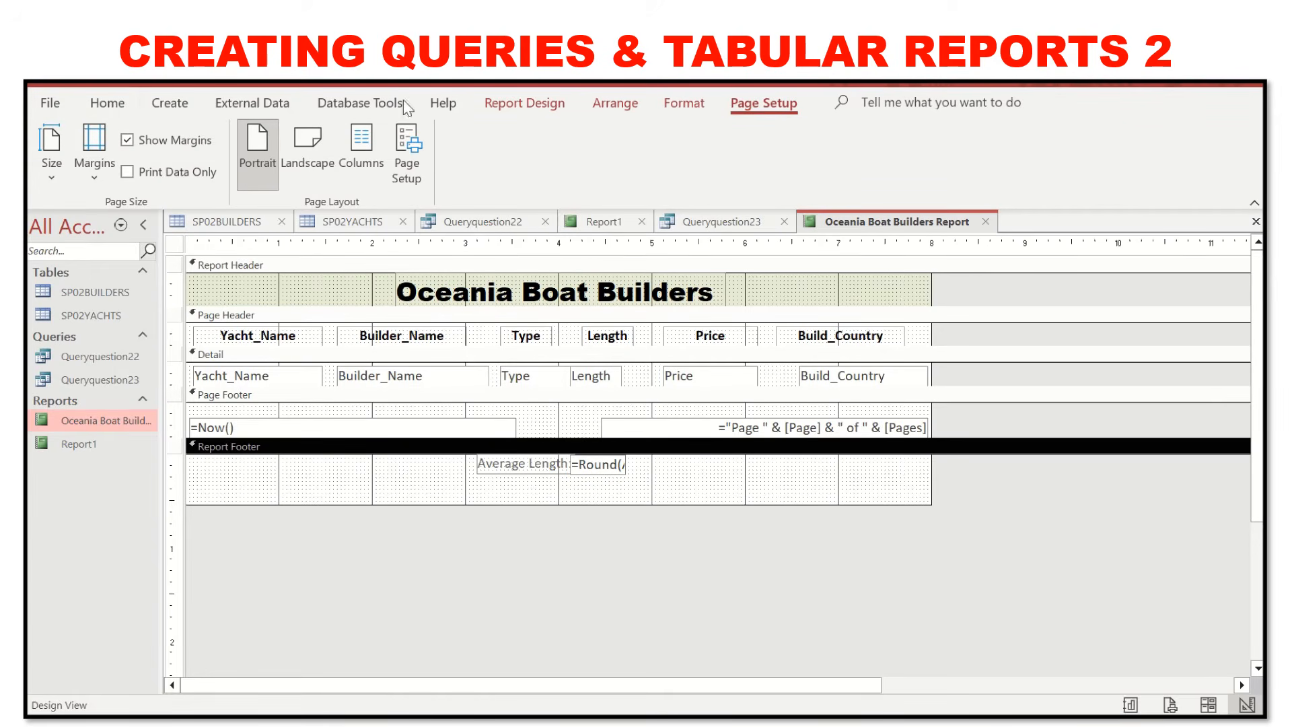
left_click(524, 103)
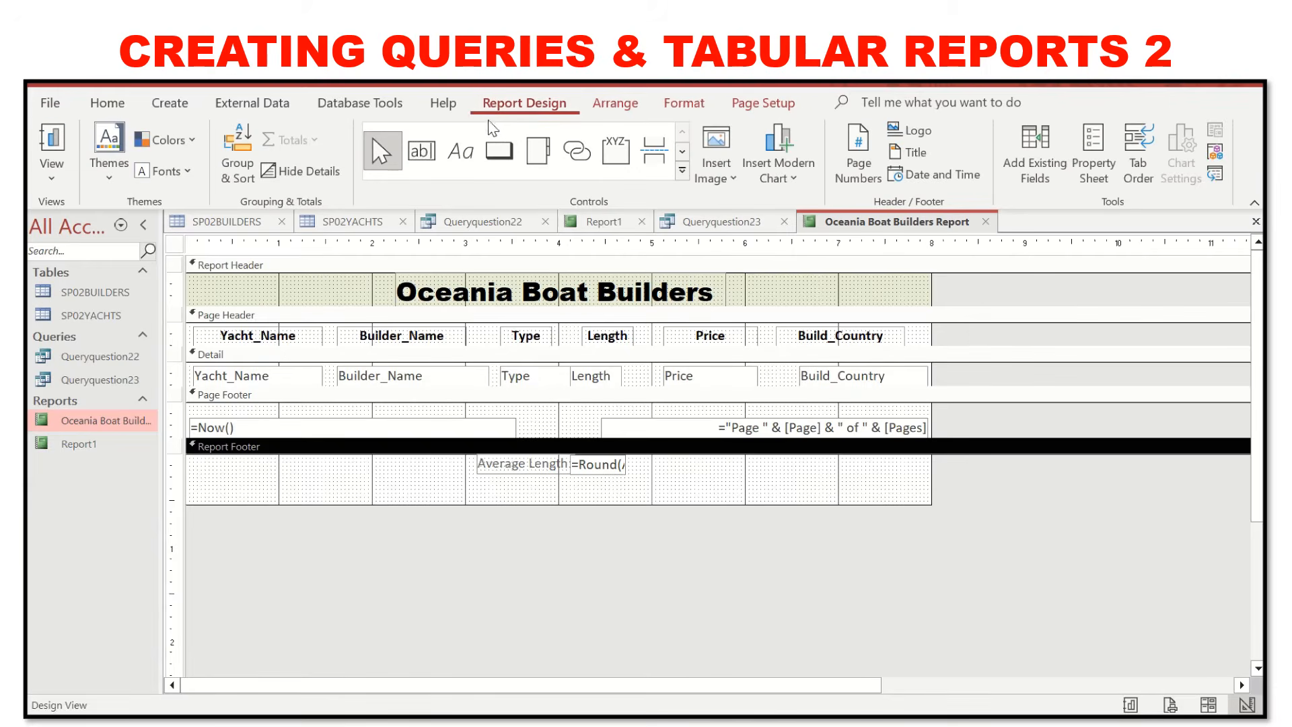
left_click(453, 159)
left_click_drag(749, 281, 900, 303)
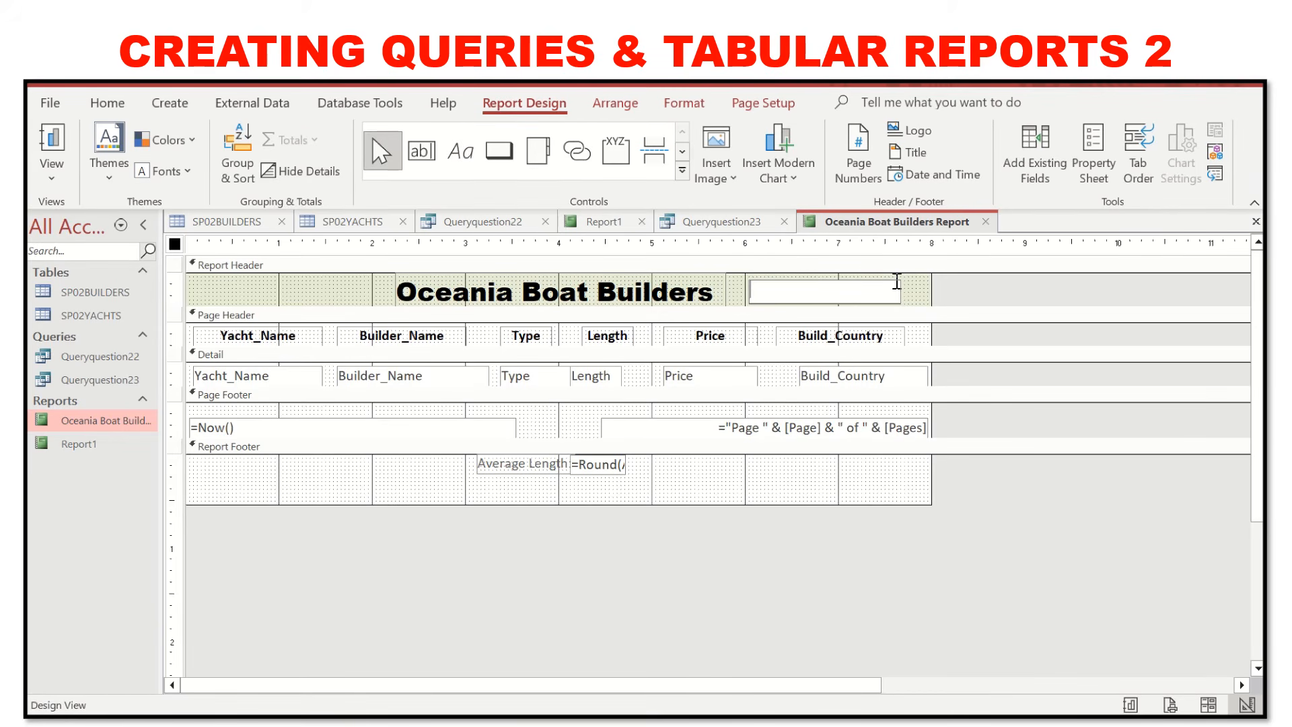
type("Joanne, AB123, 0001")
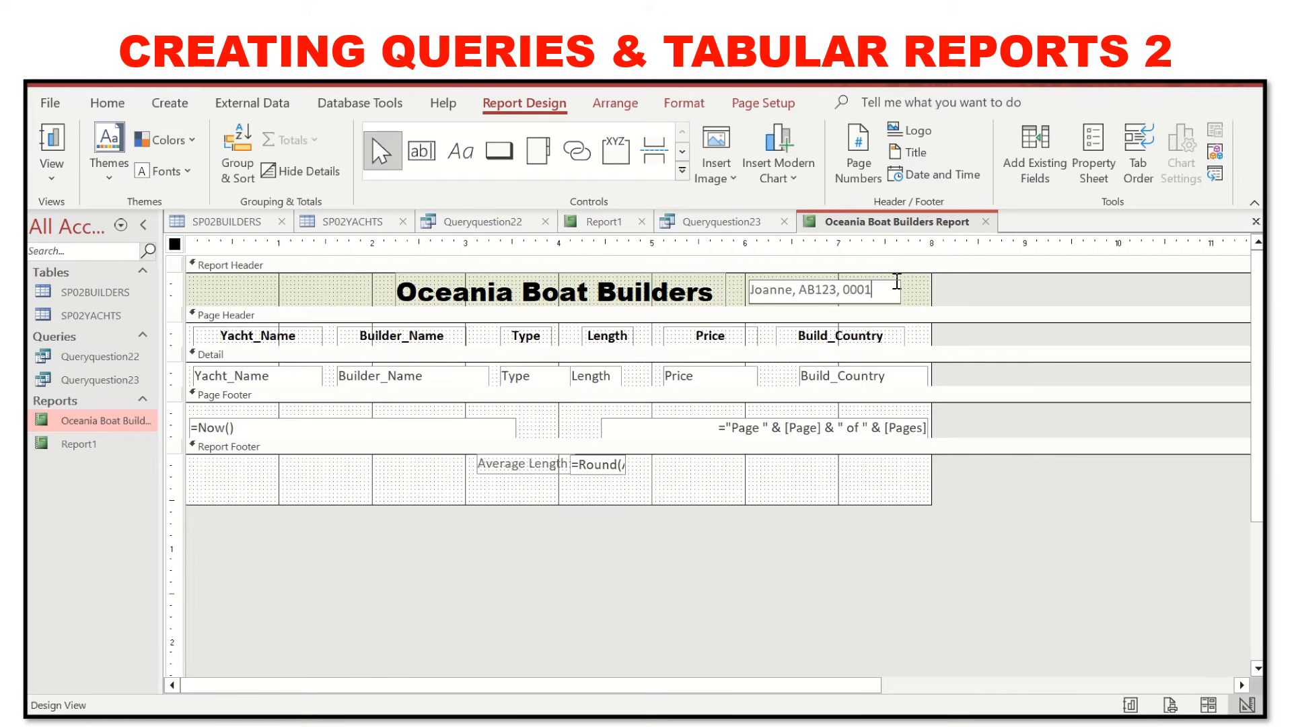
Shrink the candidate details label to fit its text and move it slightly to the right in the report header.
left_click(870, 286)
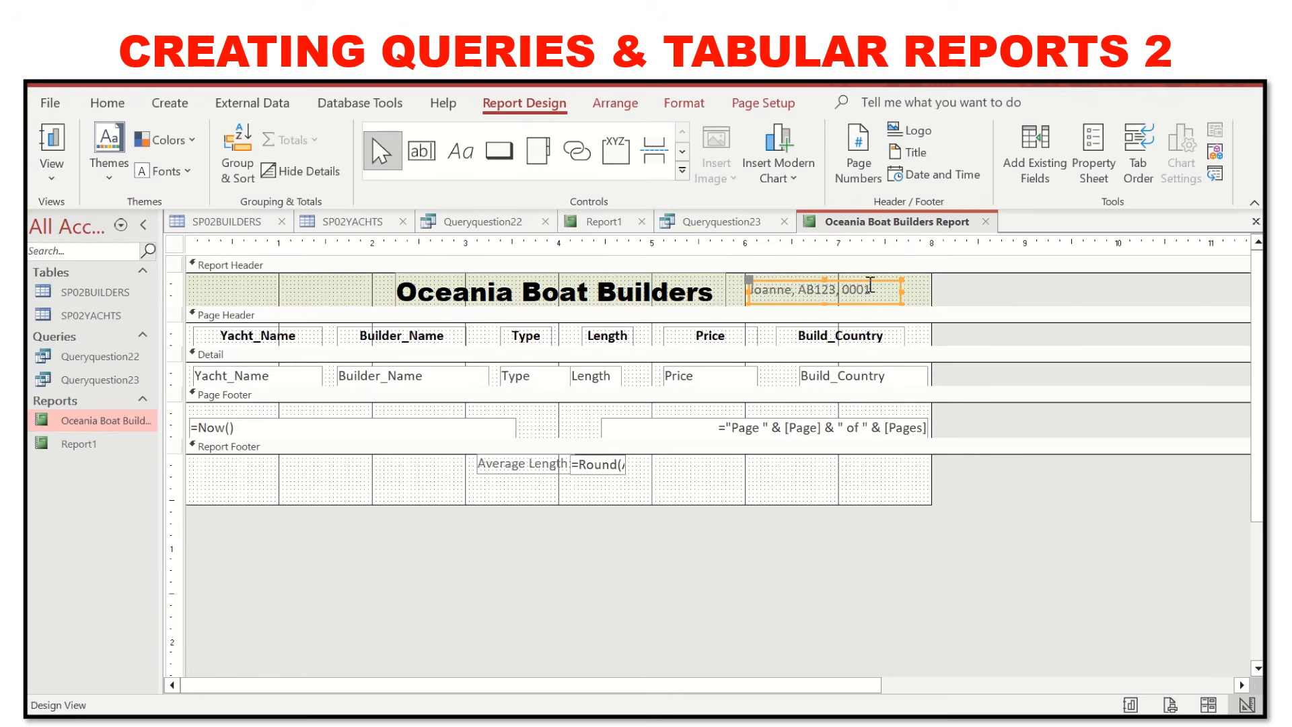
left_click_drag(899, 304, 889, 302)
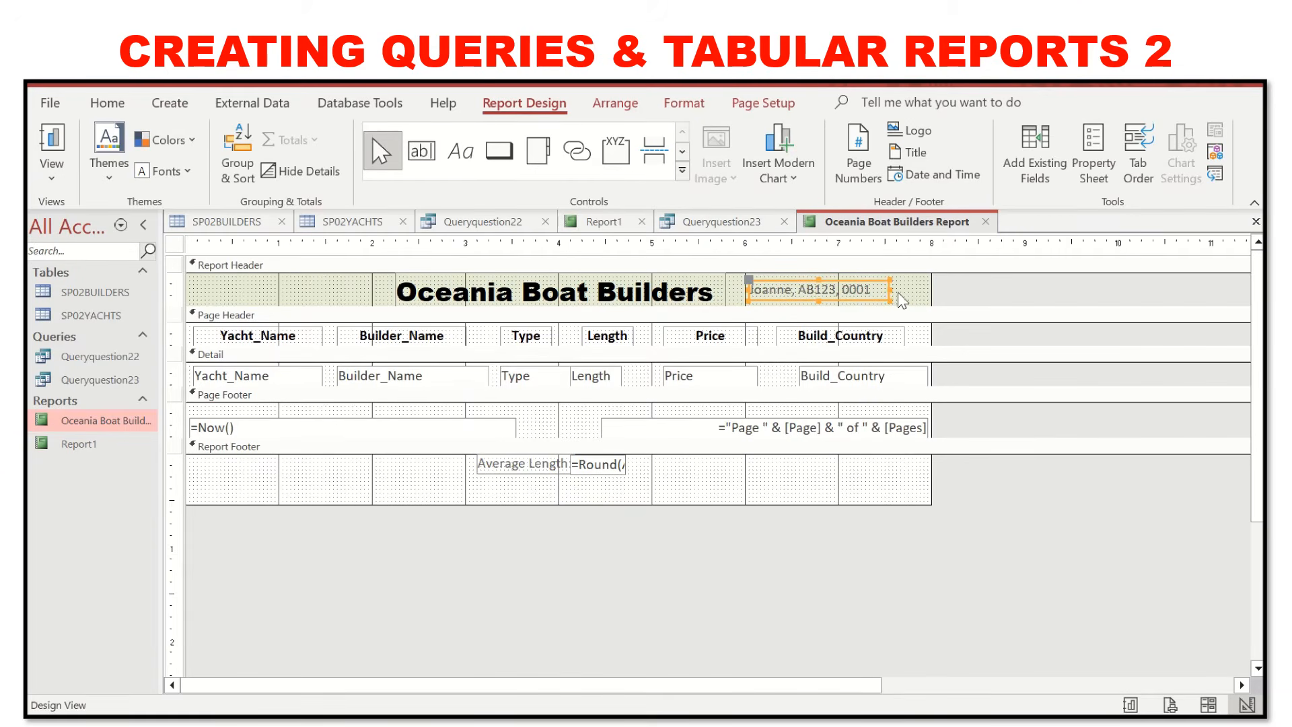
left_click(857, 282)
left_click_drag(857, 283, 869, 283)
left_click(923, 299)
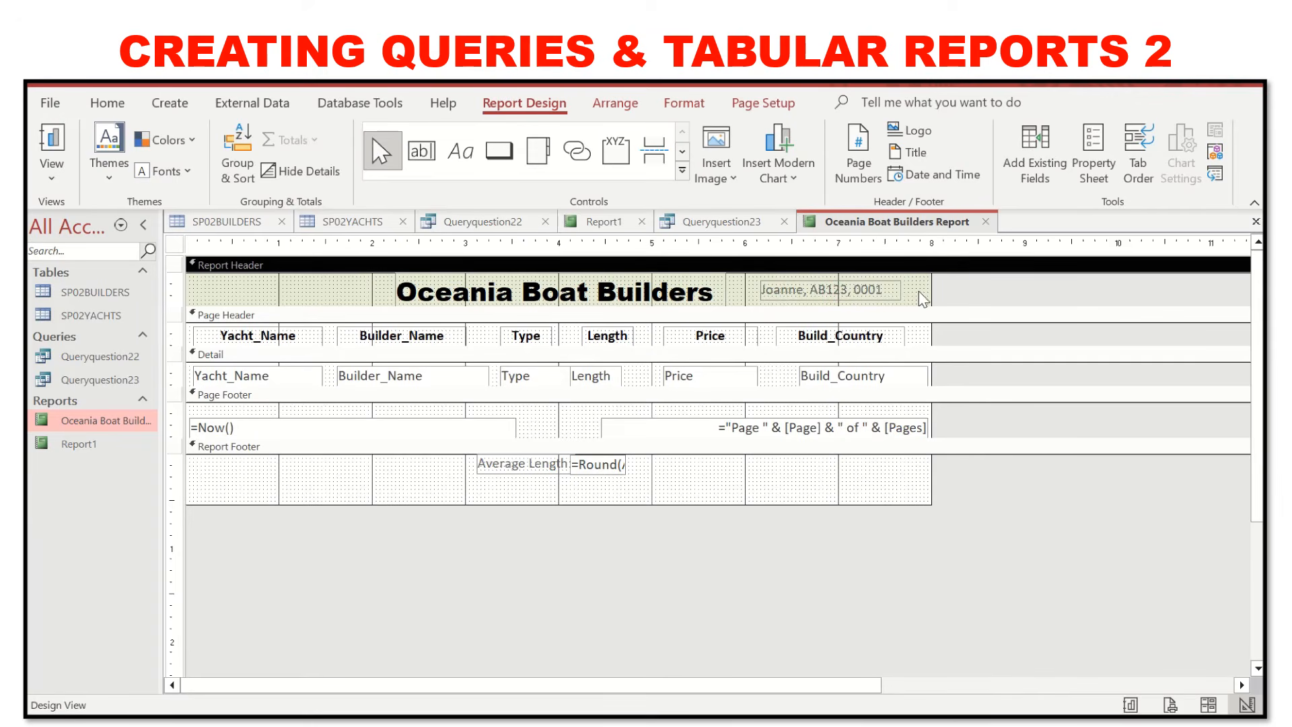
Check the report footer and header in Print Preview, including the average row and candidate details.
left_click(52, 176)
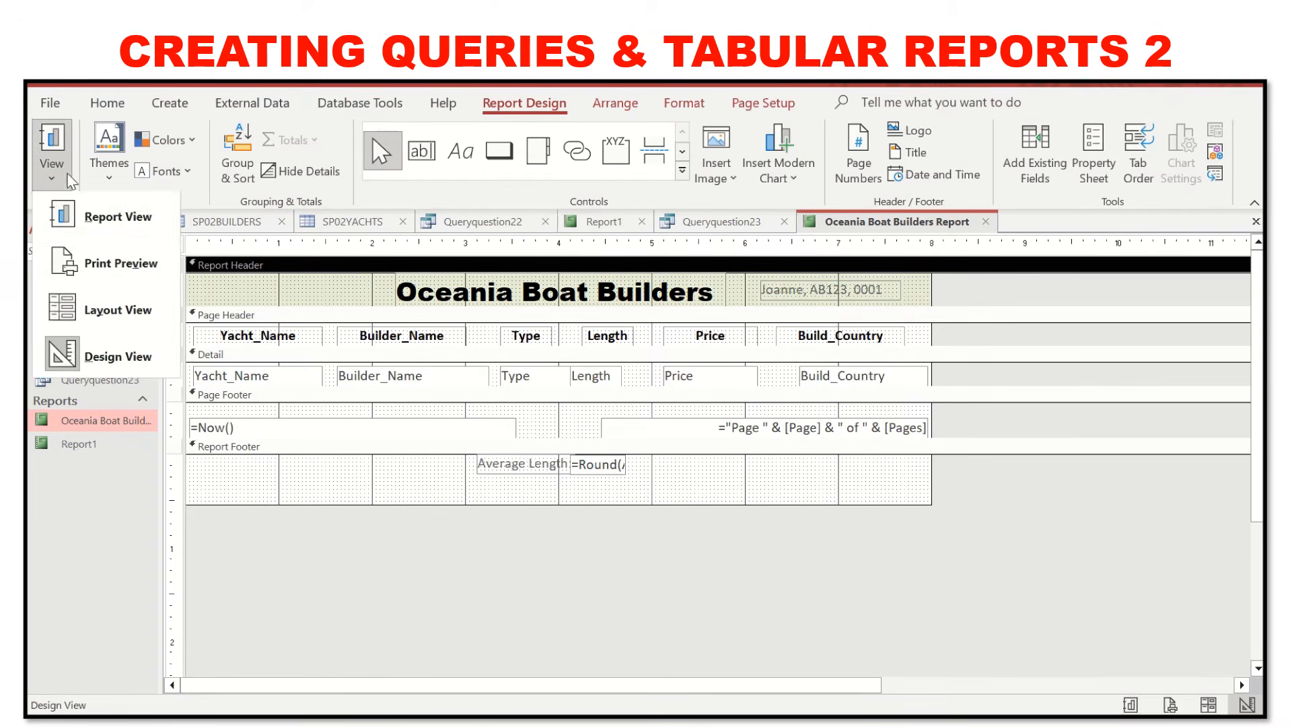
left_click(105, 273)
scroll(730, 436, "down", 3)
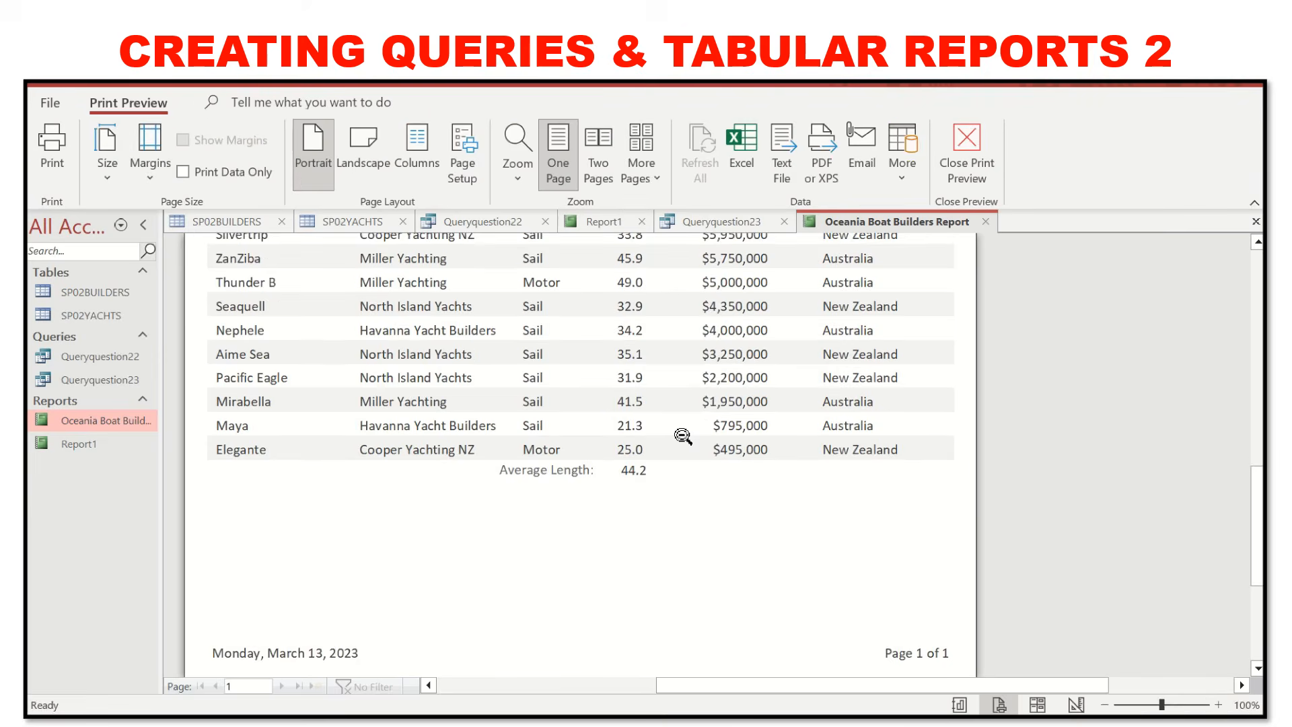
left_click_drag(1256, 517, 1227, 320)
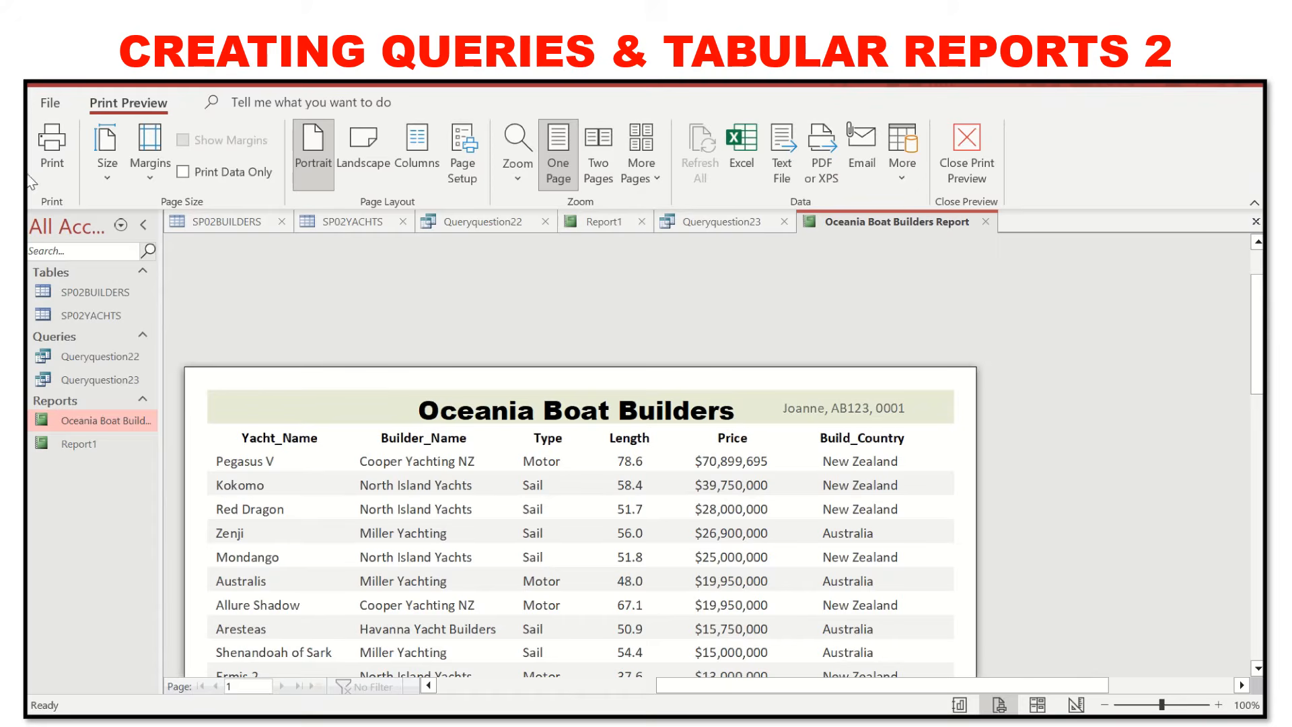
left_click(70, 417)
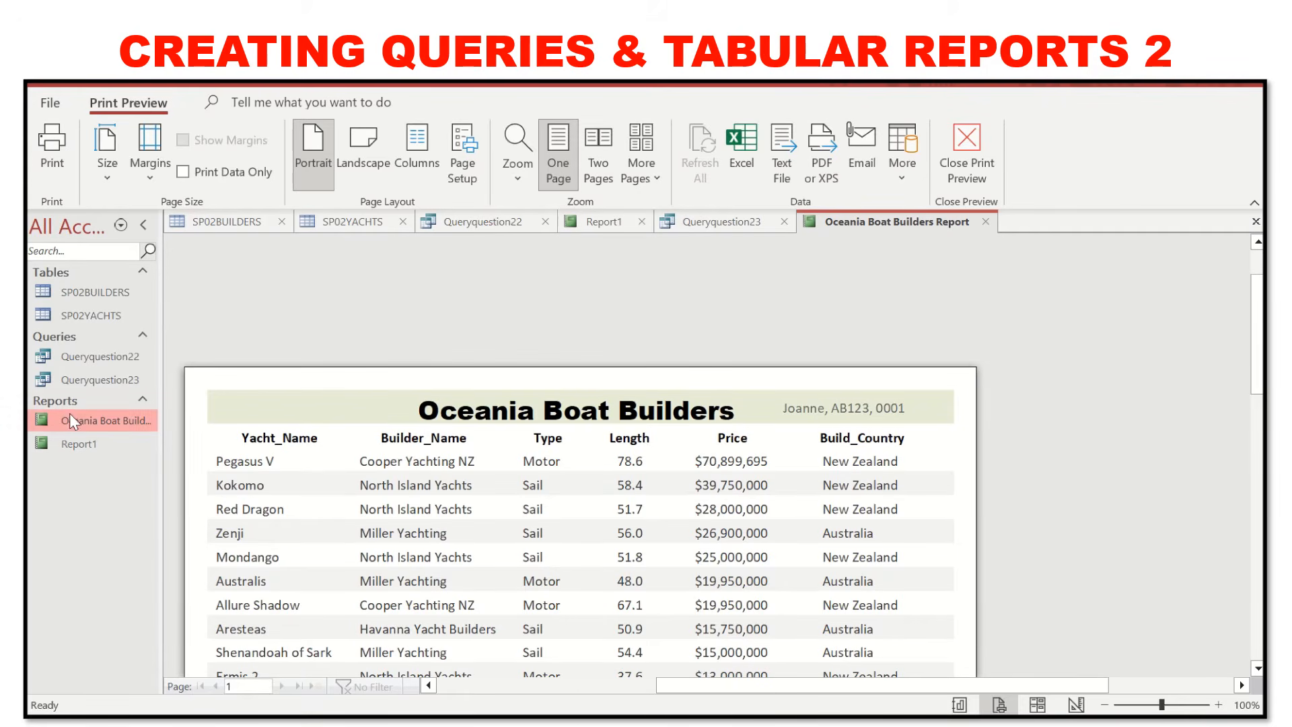
Back in Design View, make the report header section slightly taller and move the Oceania Boat Builders title down a little.
left_click(52, 188)
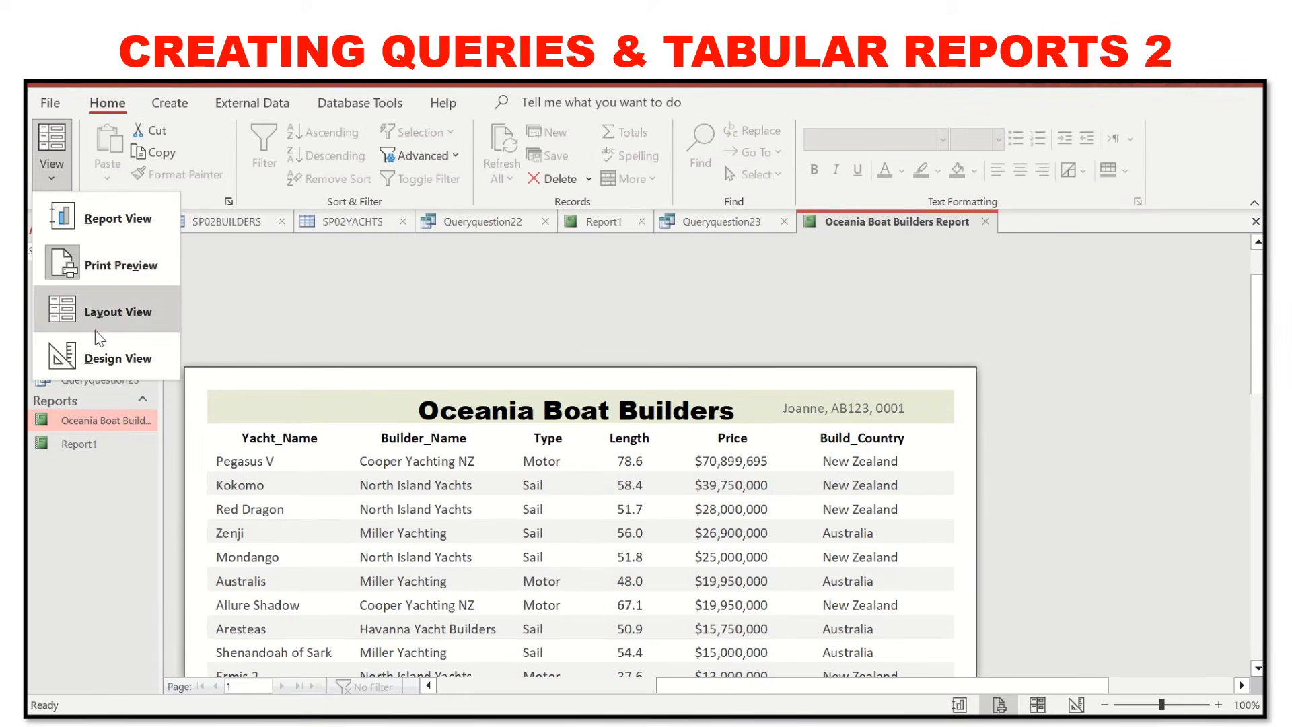
left_click(90, 354)
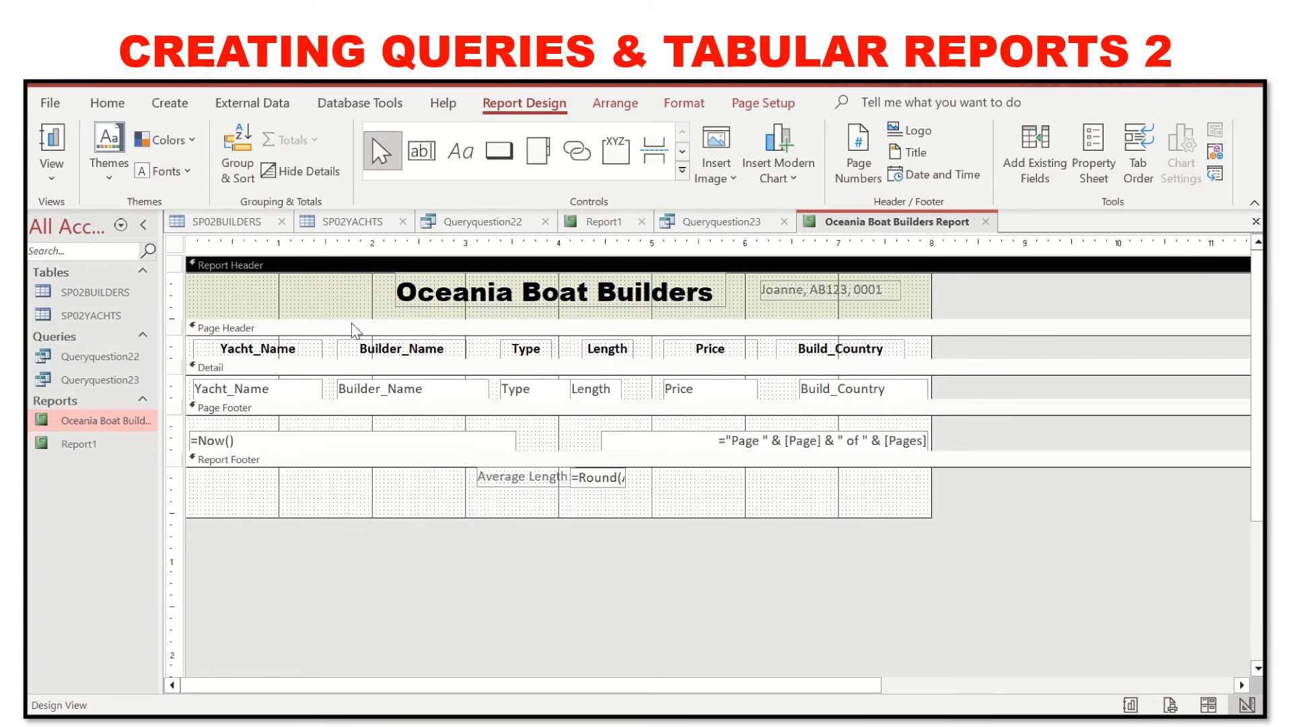
left_click_drag(347, 316, 346, 311)
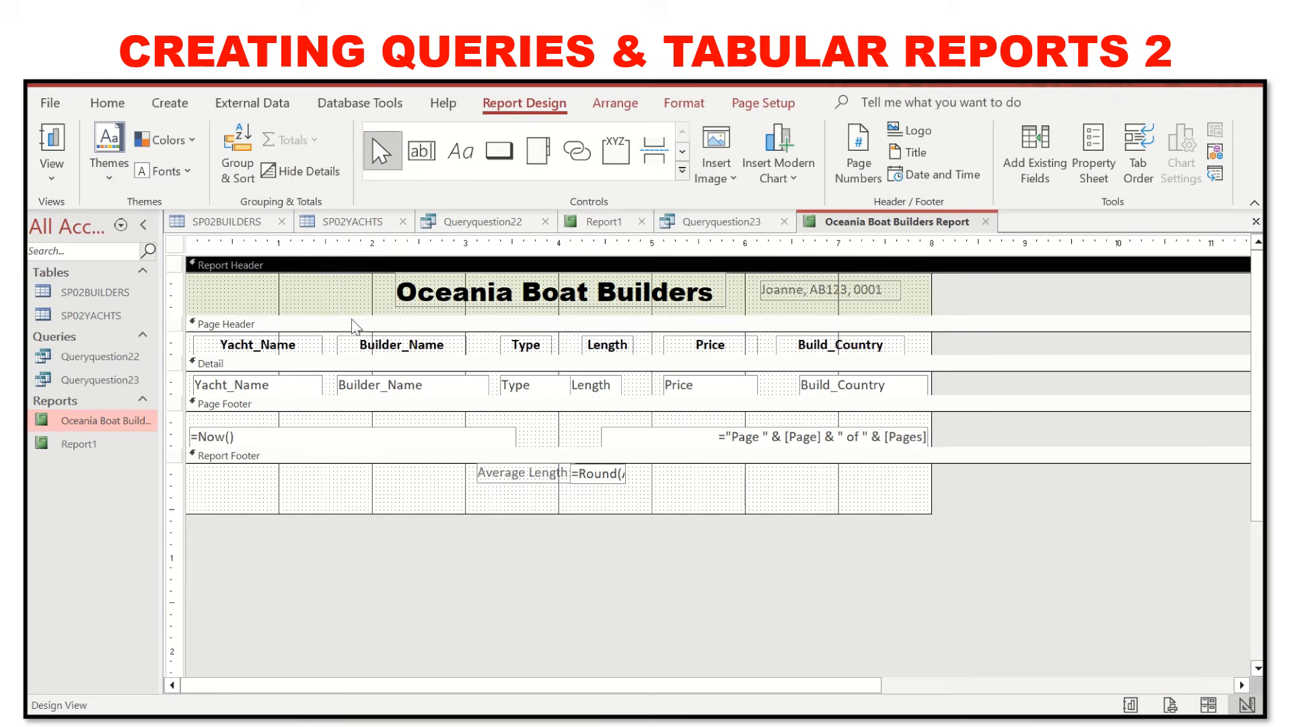
left_click(485, 298)
left_click_drag(491, 308, 450, 313)
left_click(330, 311)
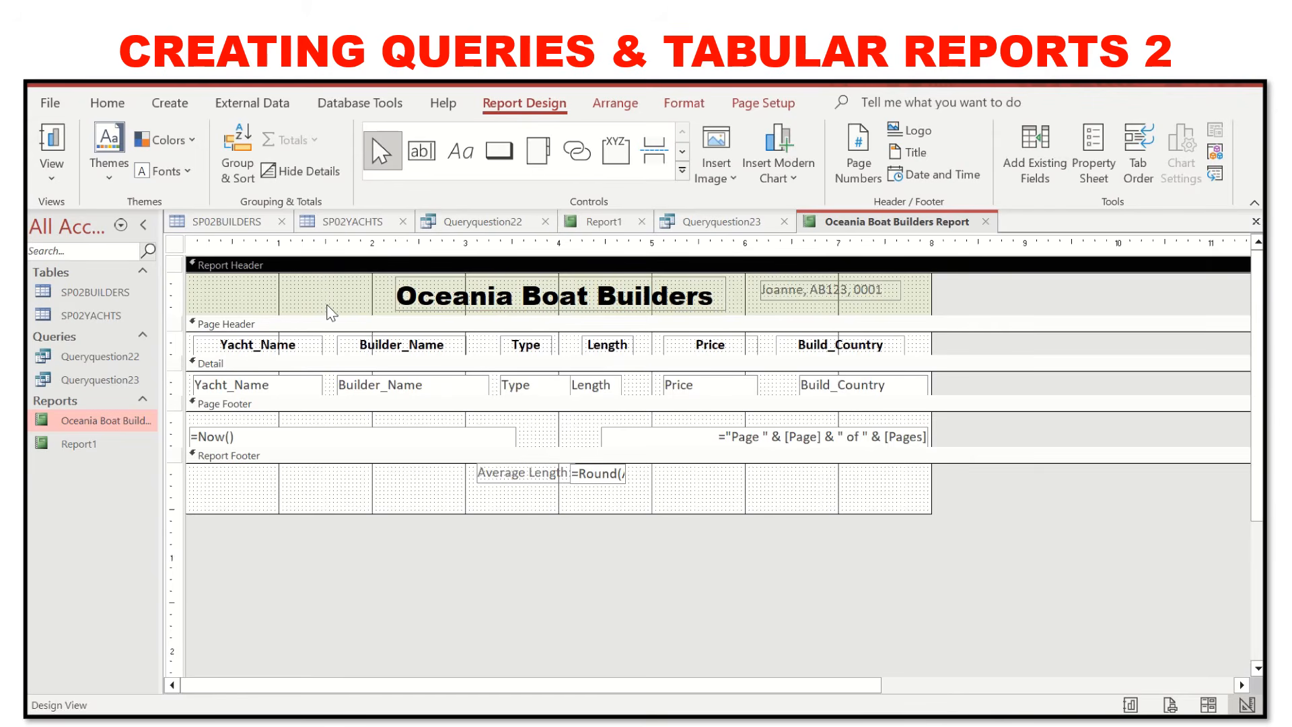
Check the adjusted header and the average Length row of the Oceania Boat Builders report in Print Preview.
left_click(52, 169)
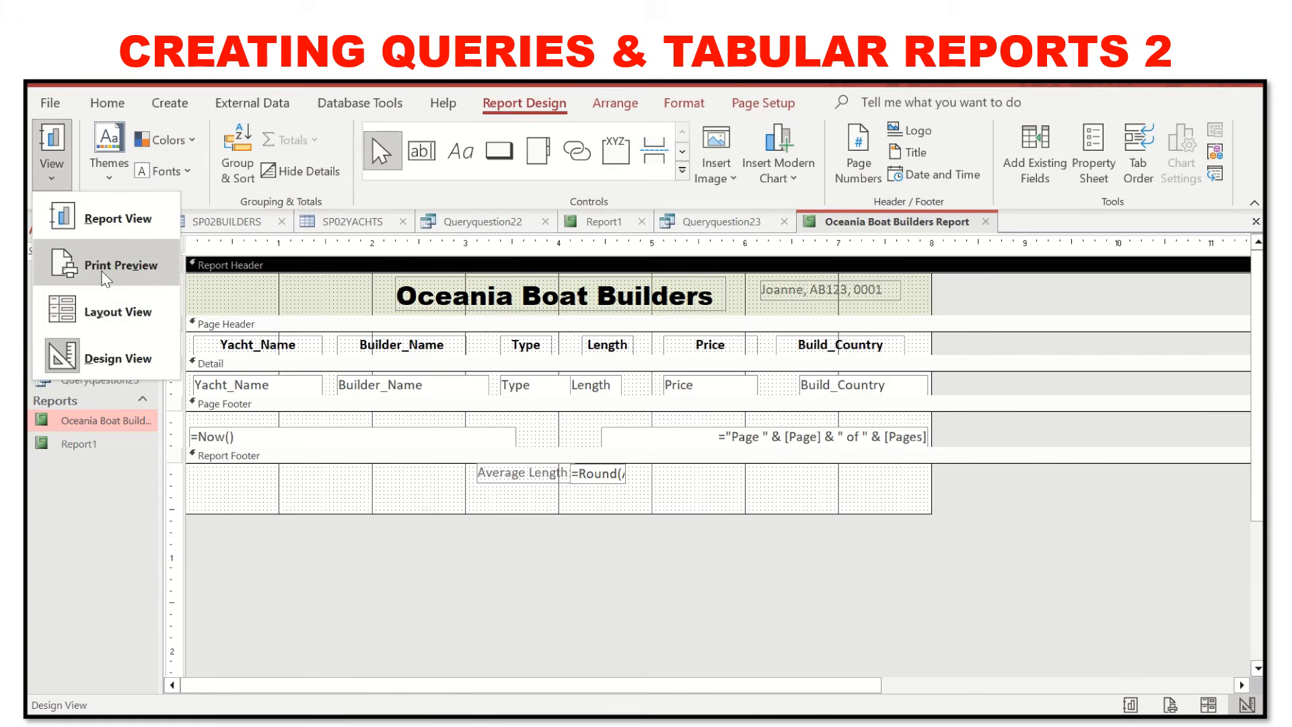
left_click(91, 248)
scroll(691, 438, "down", 9)
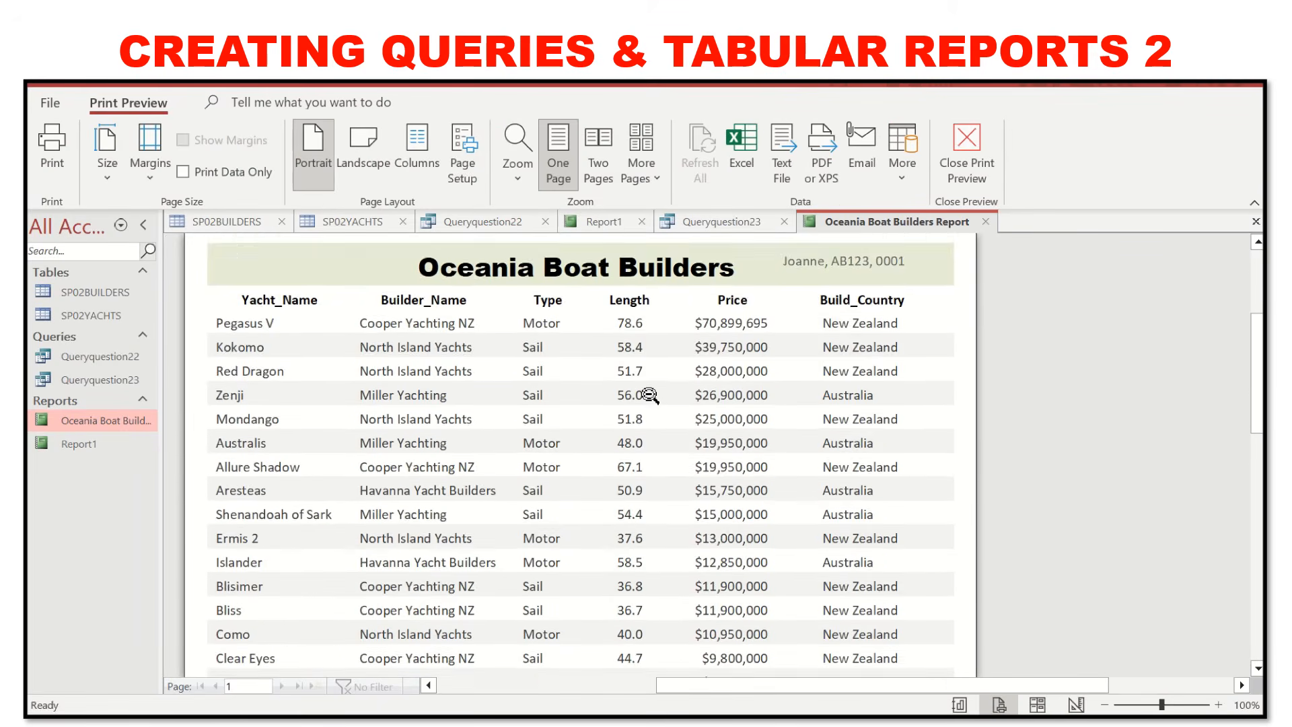
scroll(648, 396, "down", 5)
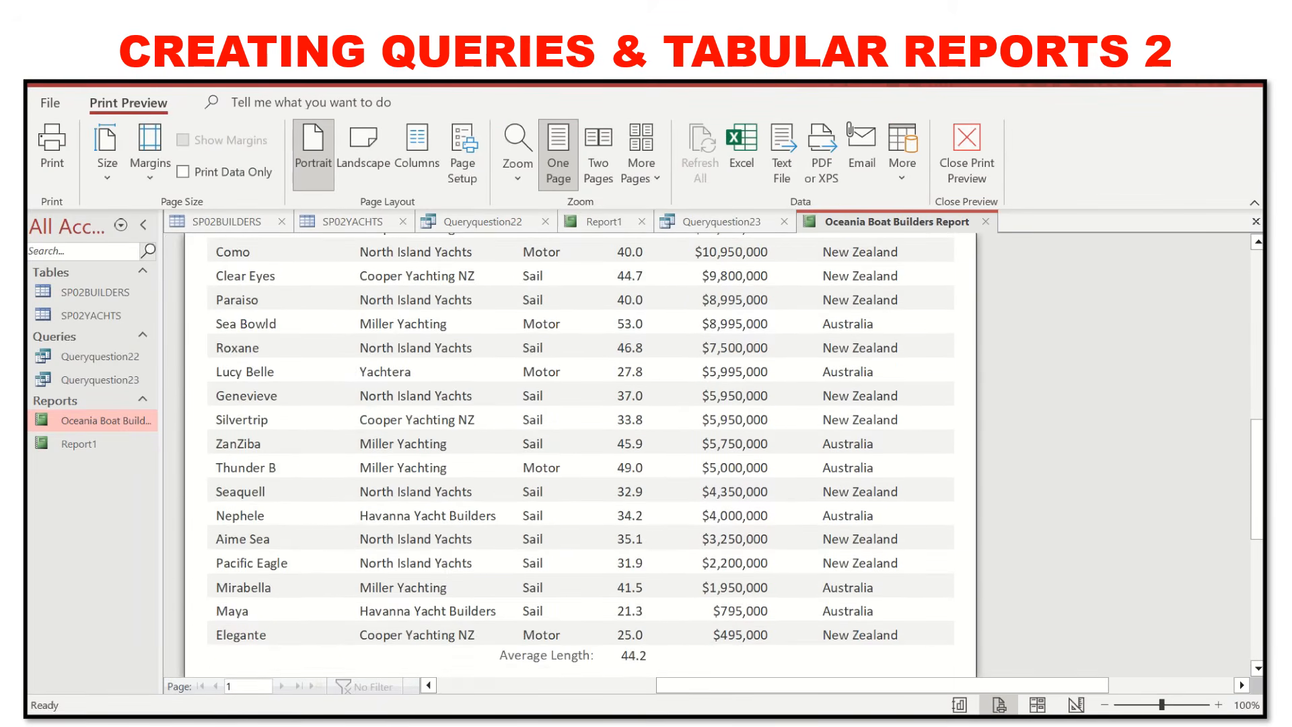
Switch to the specimen paper in the browser and read the save and export instructions for questions 23 and 24.
key("alt+Tab")
left_click(413, 513)
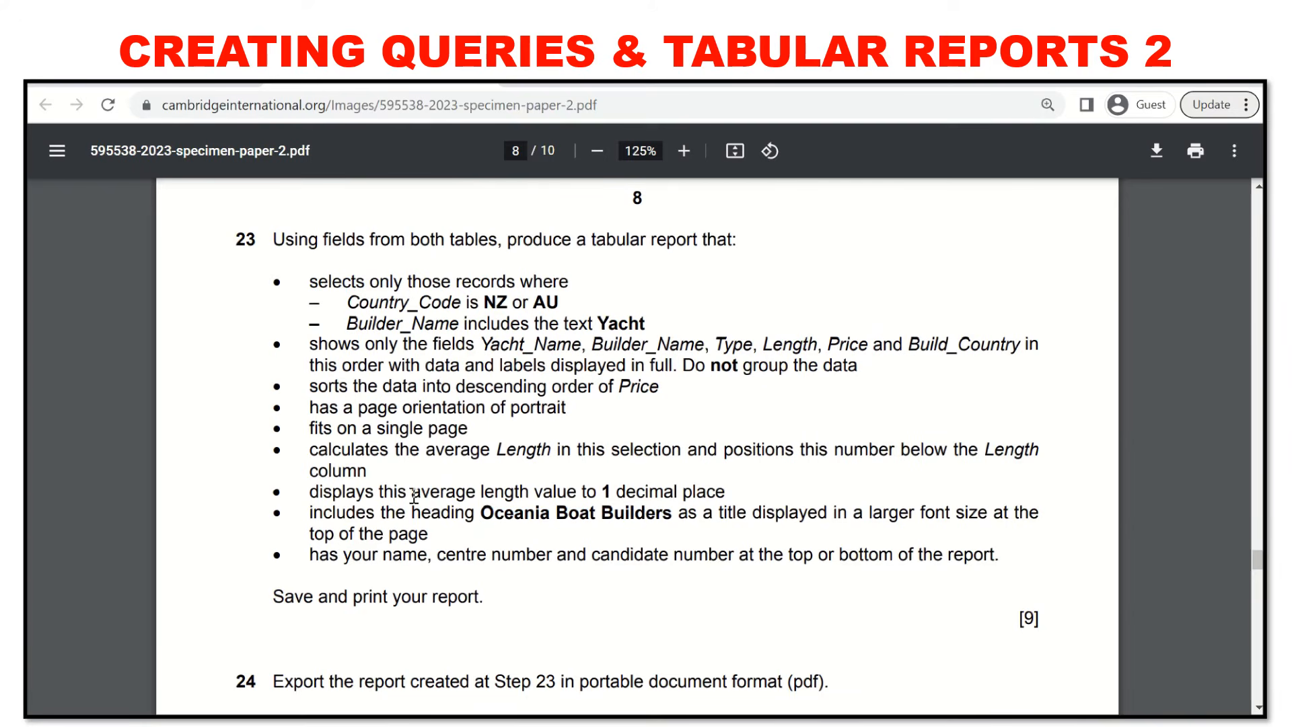
scroll(411, 554, "down", 7)
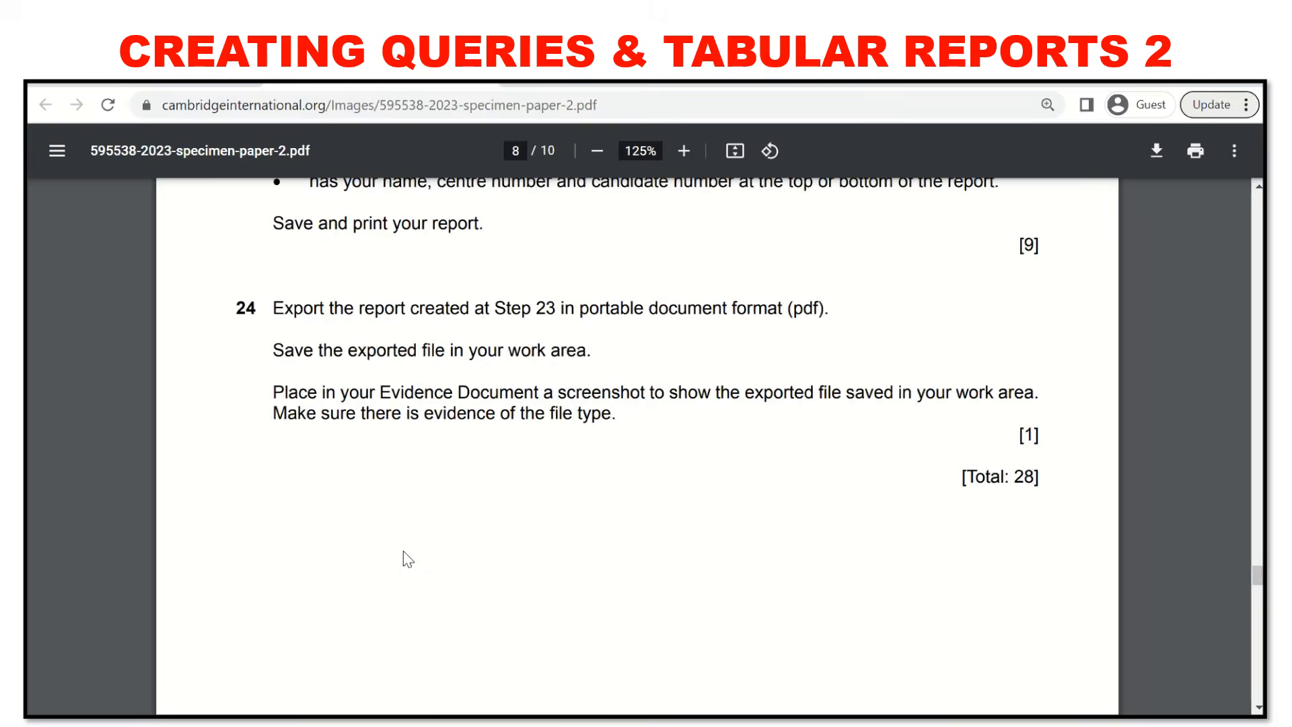
scroll(317, 311, "up", 6)
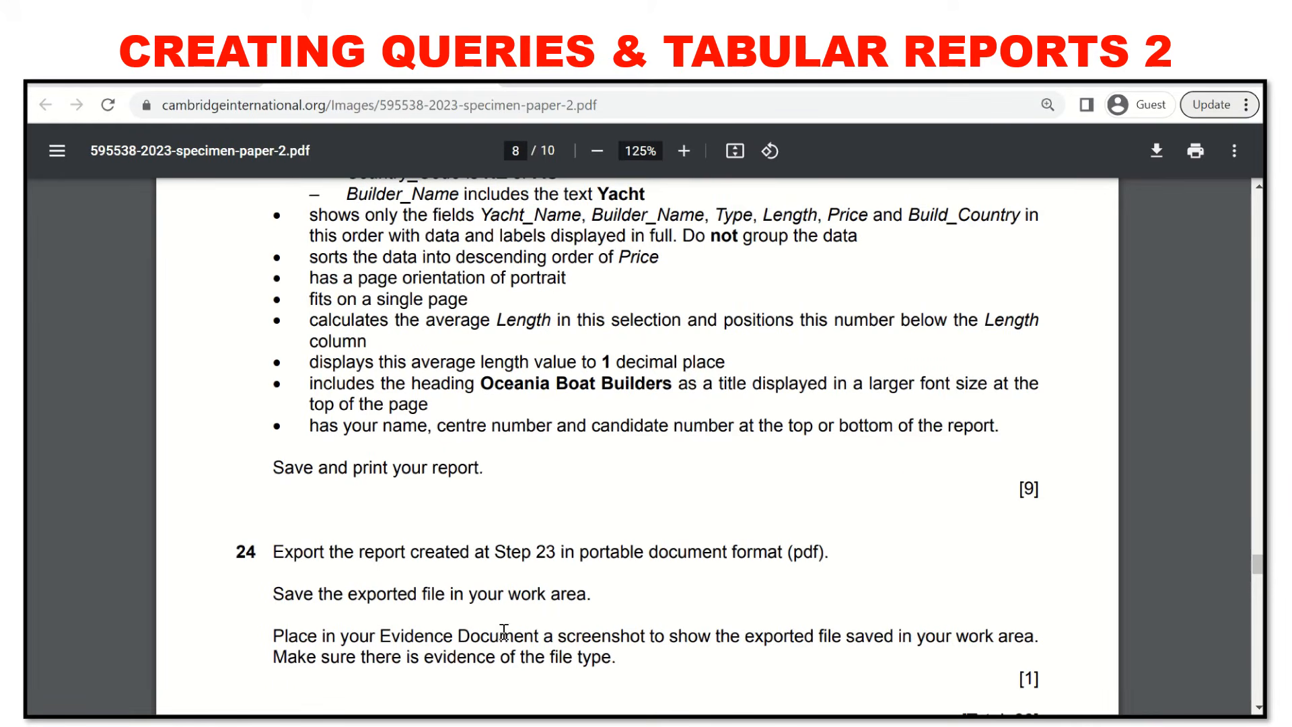
Switch back to Access and start exporting the Oceania Boat Builders Report as a PDF or XPS file.
left_click(905, 723)
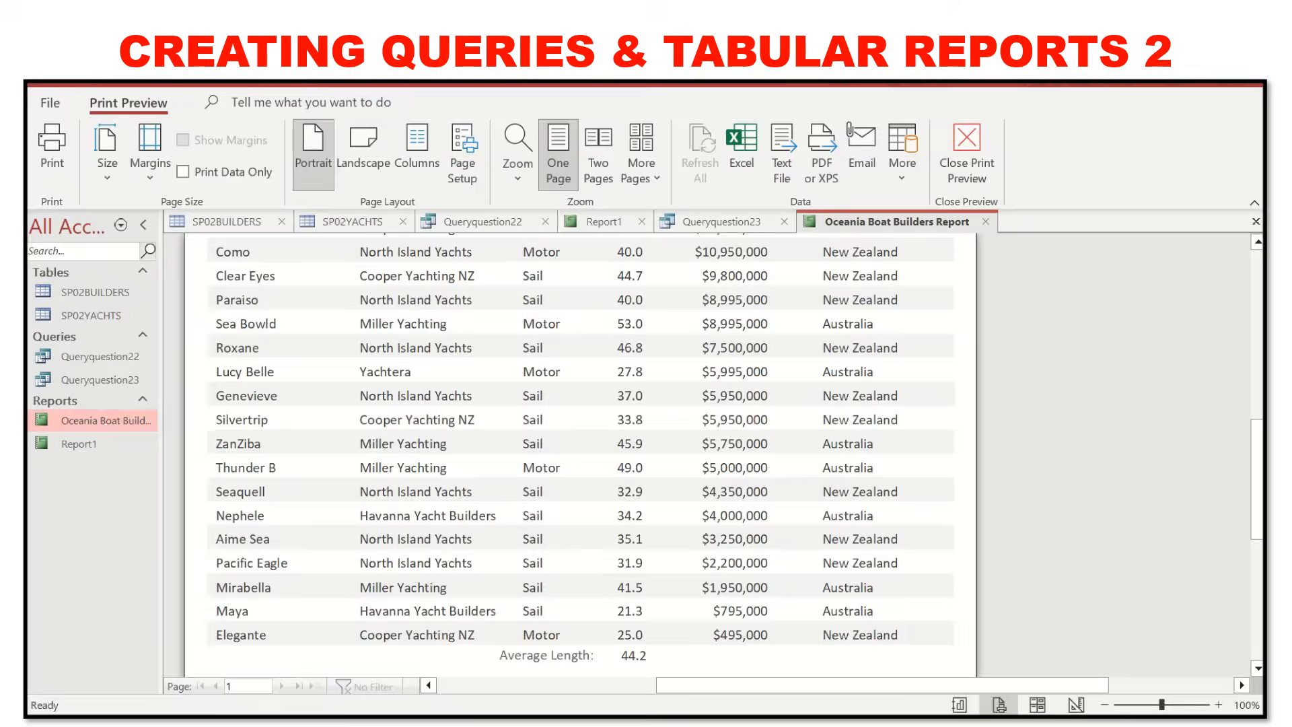
left_click(127, 425)
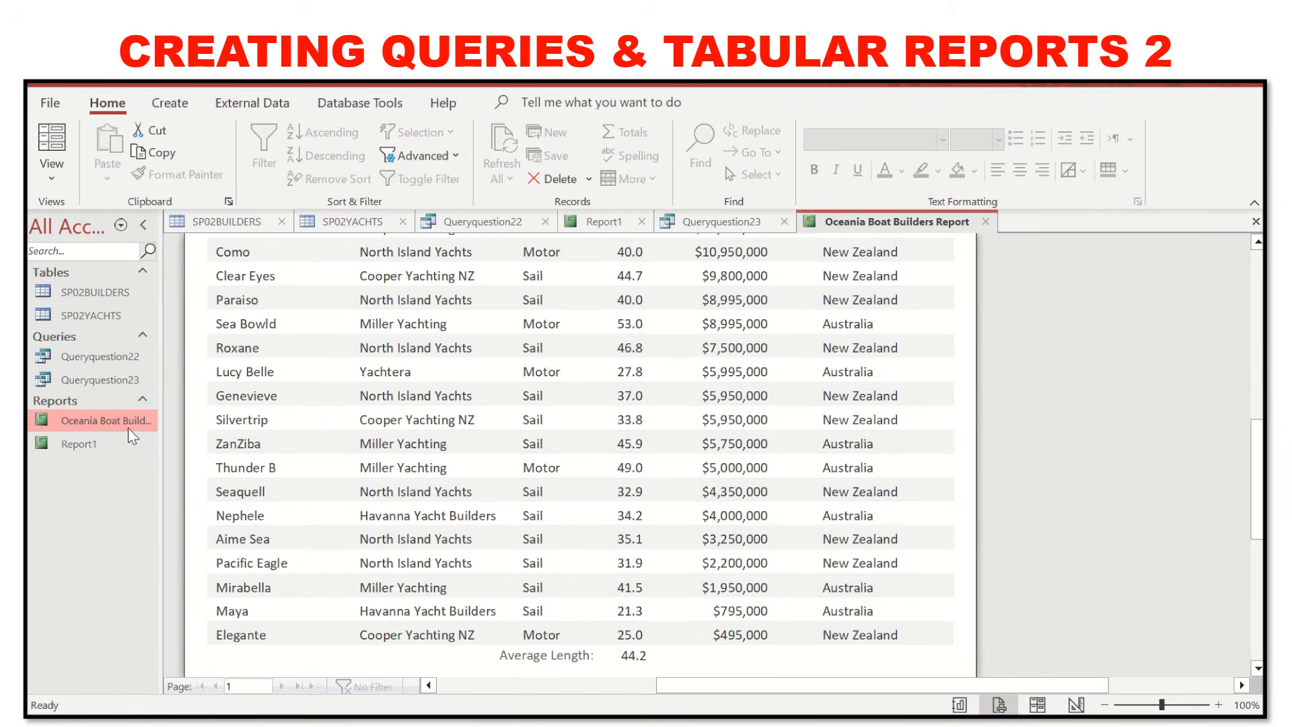
right_click(126, 424)
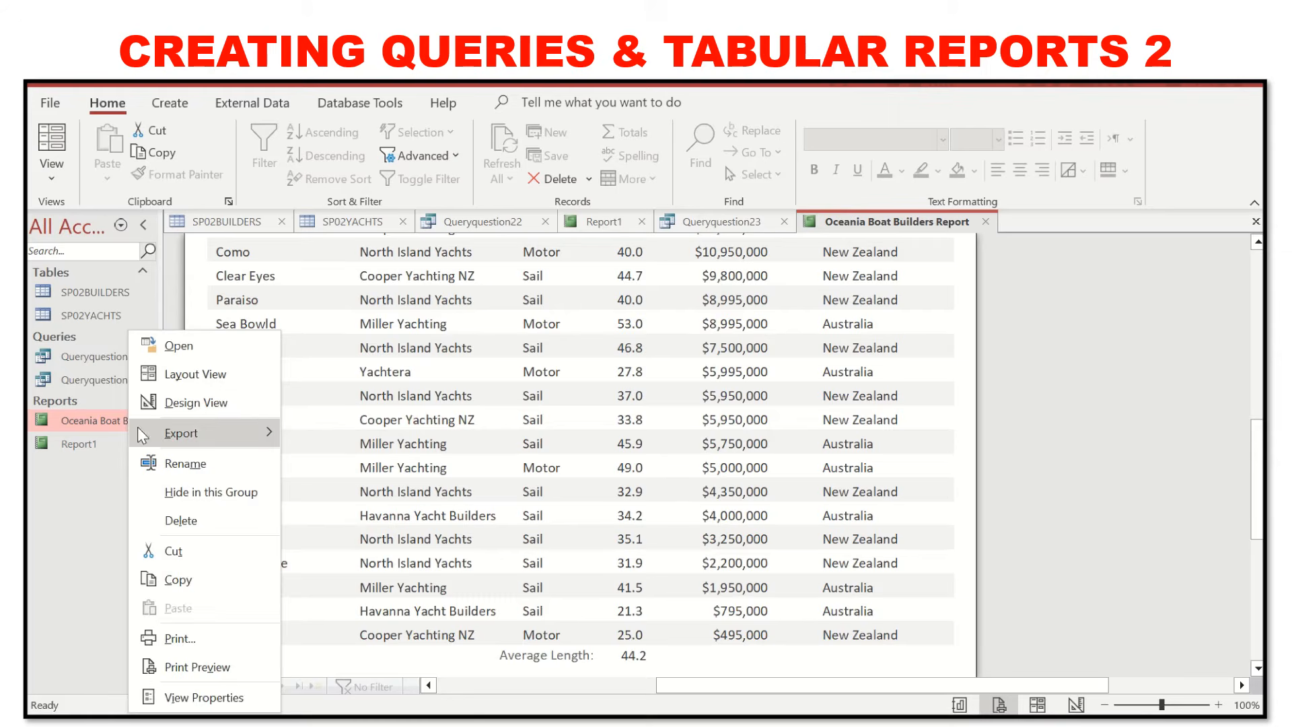
mouse_move(137, 431)
left_click(99, 424)
right_click(98, 424)
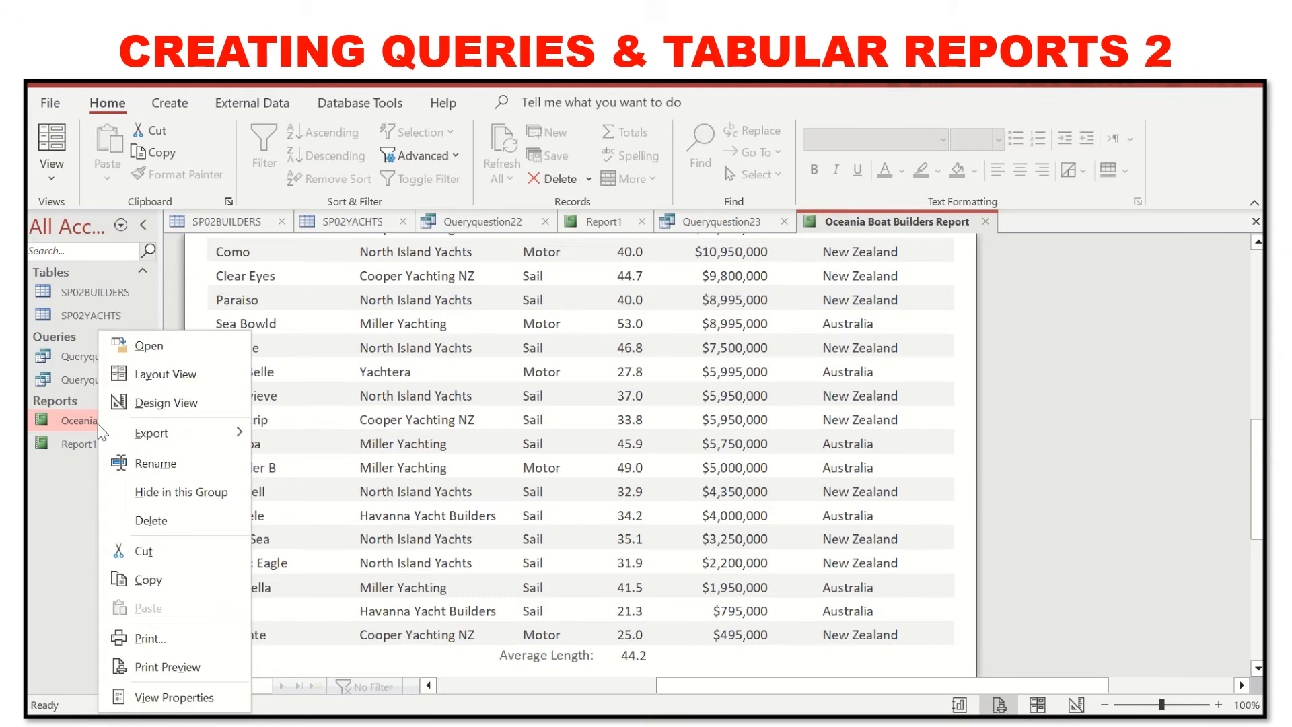
mouse_move(132, 431)
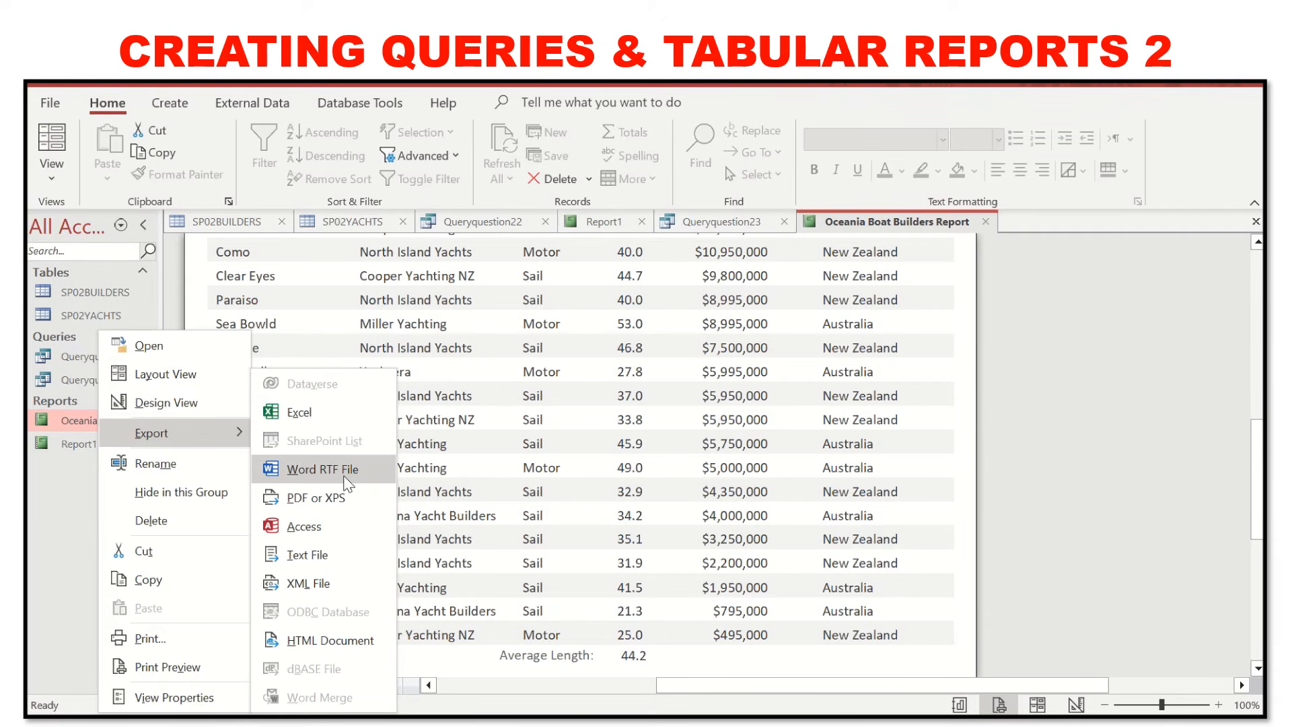
left_click(366, 496)
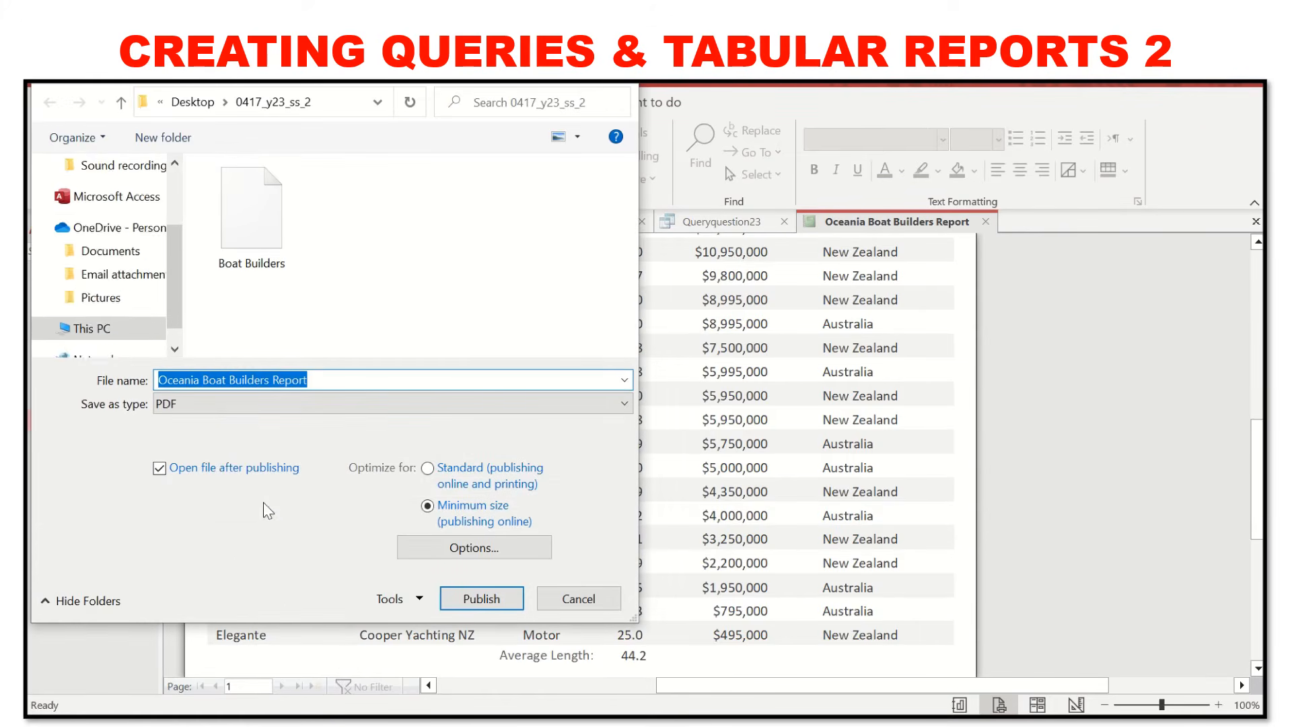
Publish the report in PDF format to the 0417_y23_ss_2 folder as Oceania Boat Builders Report, without saving the export steps.
left_click_drag(174, 296, 167, 200)
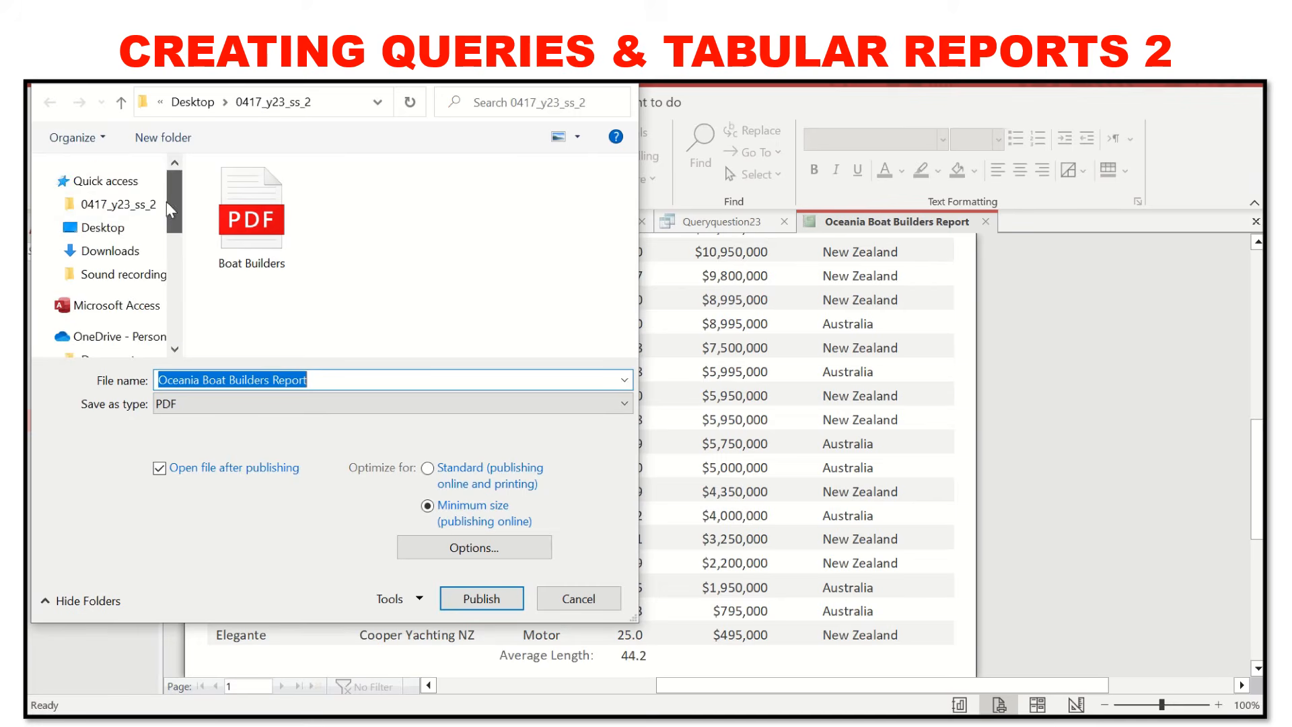
left_click(148, 209)
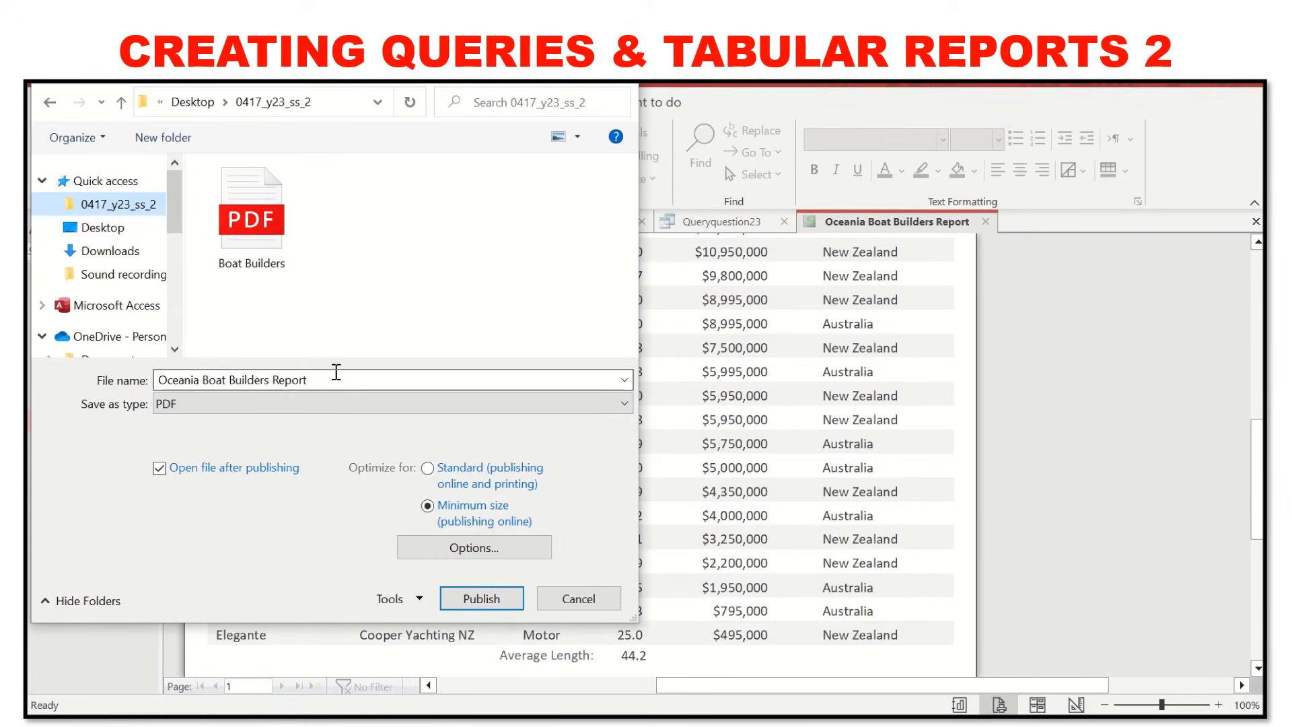
left_click(176, 403)
left_click(176, 404)
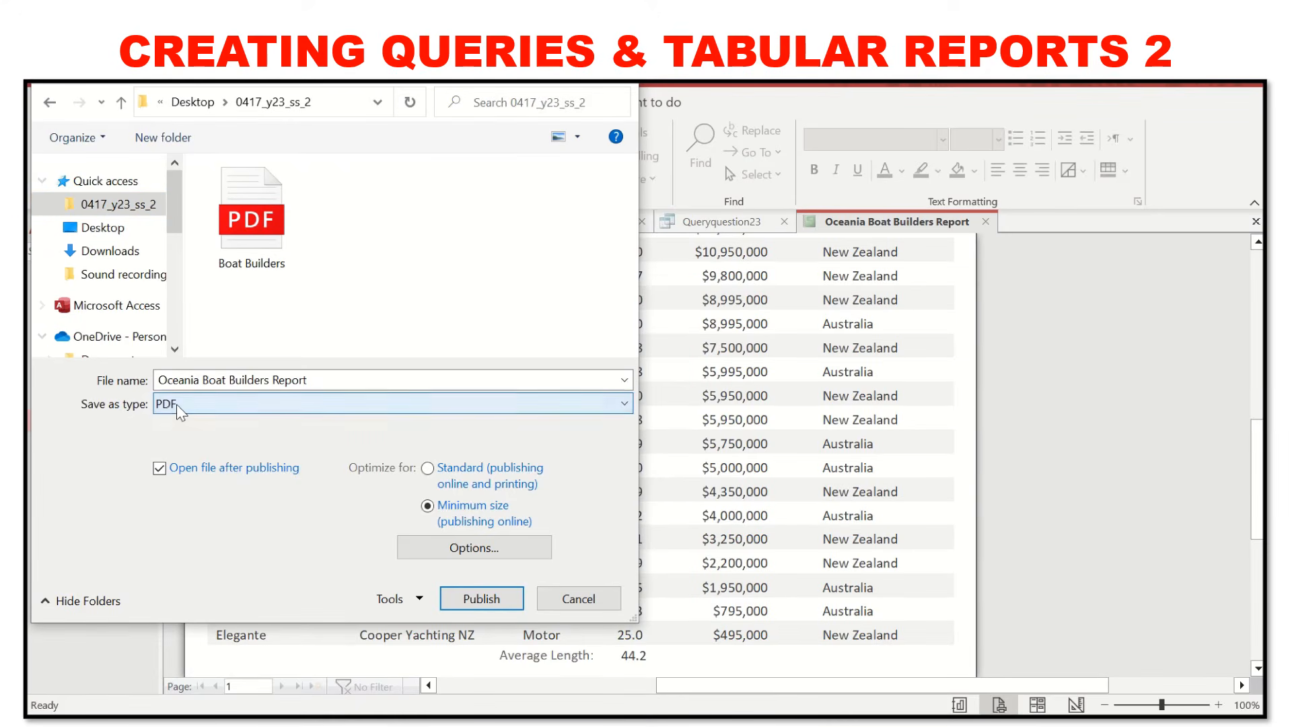
left_click(488, 604)
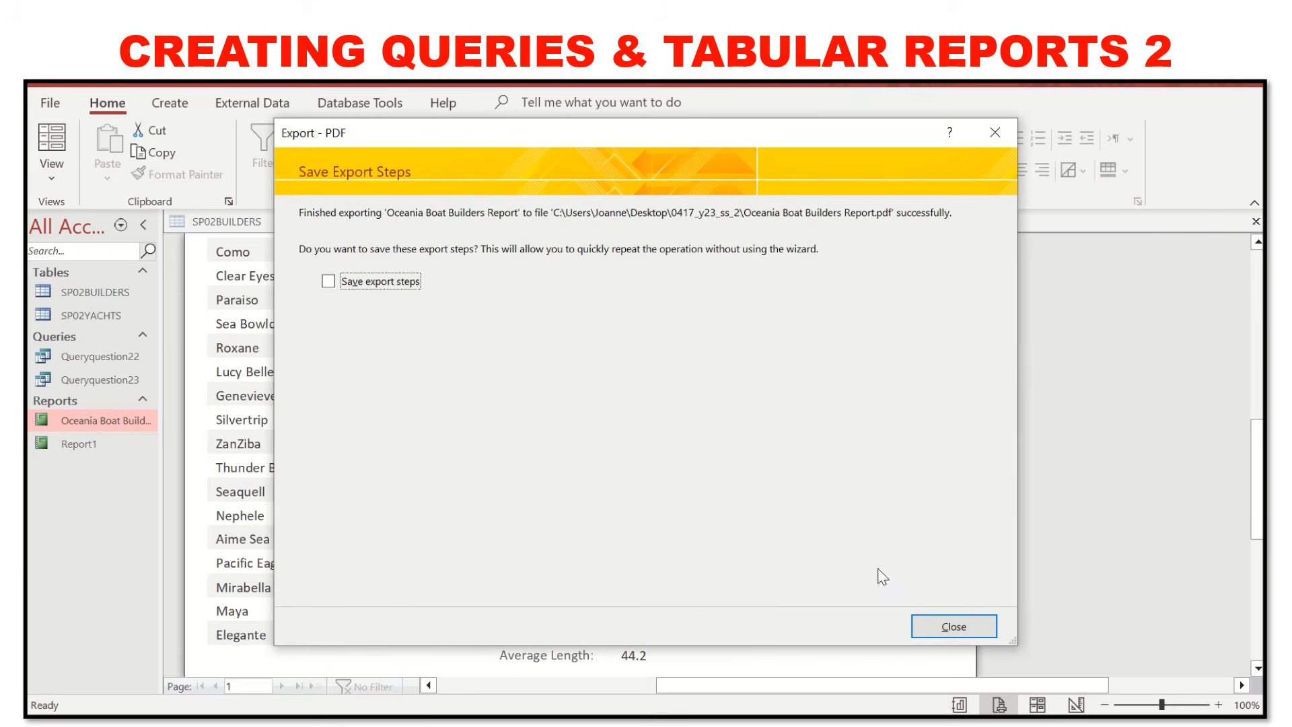
left_click(952, 627)
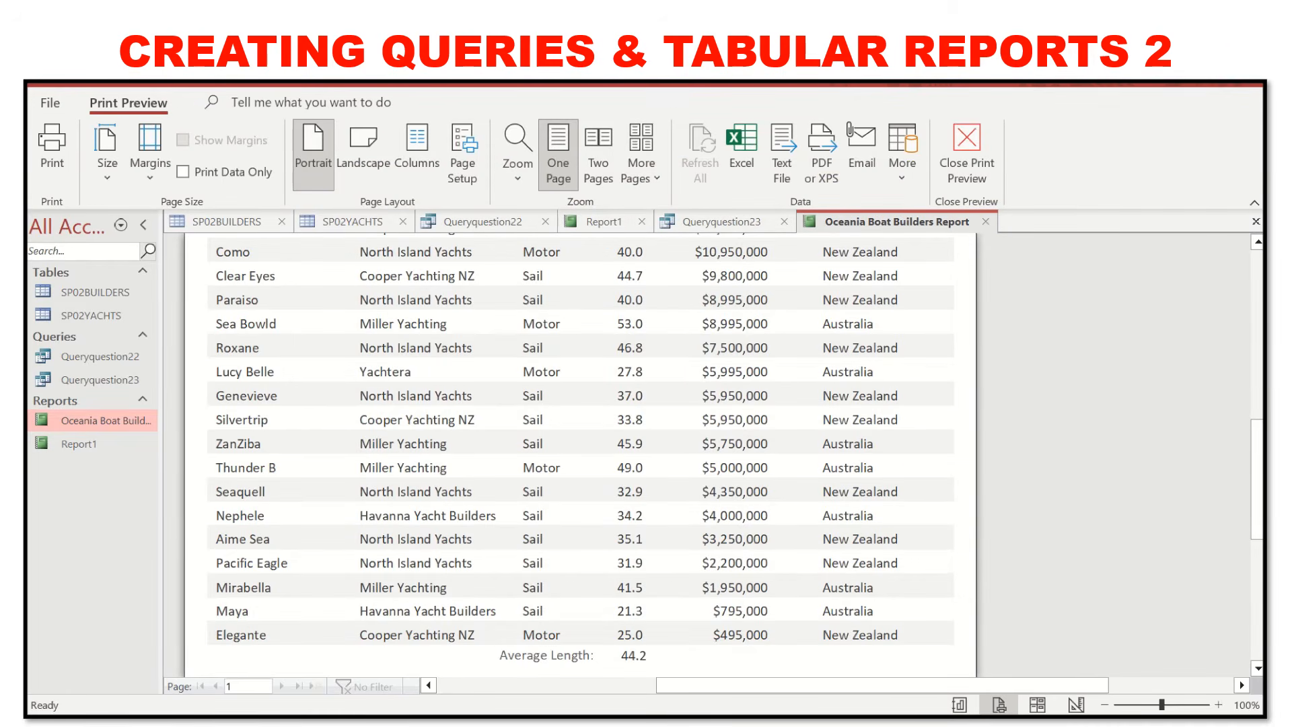
Recheck question 24 in the specimen paper and open the 0417_y23_ss_2 folder on the desktop.
left_click(813, 723)
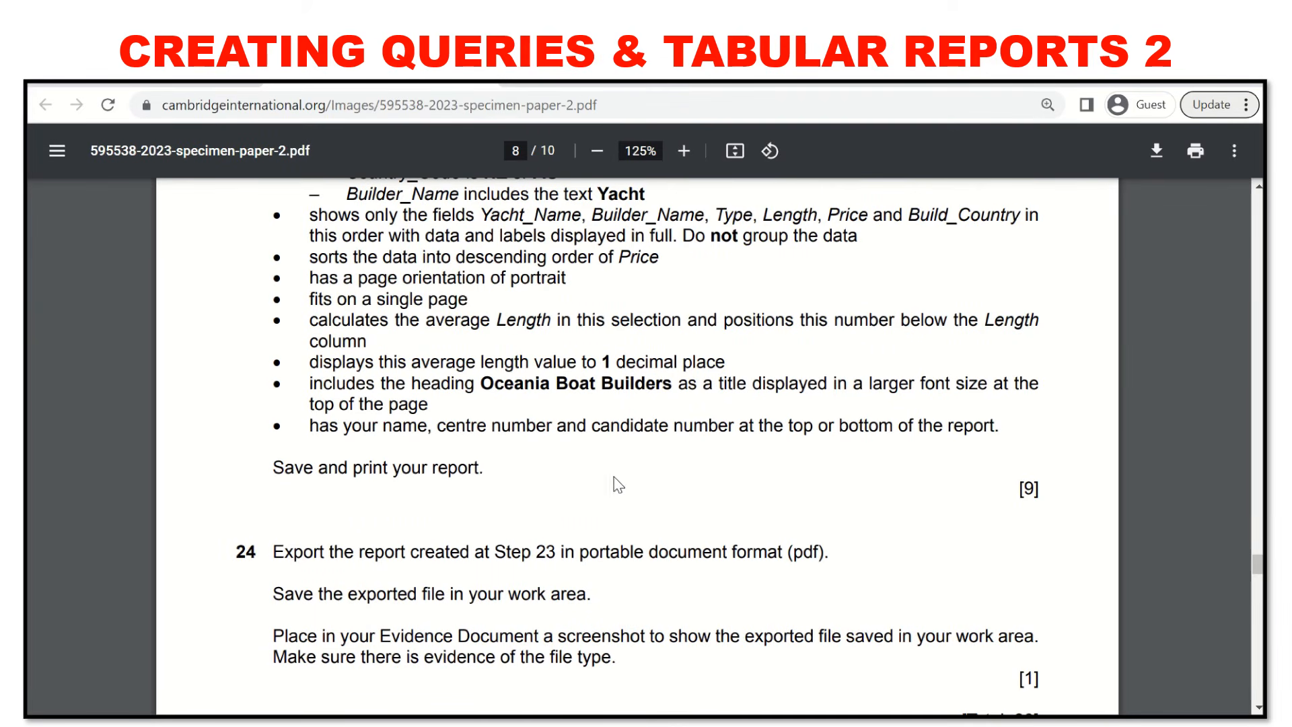
mouse_move(673, 82)
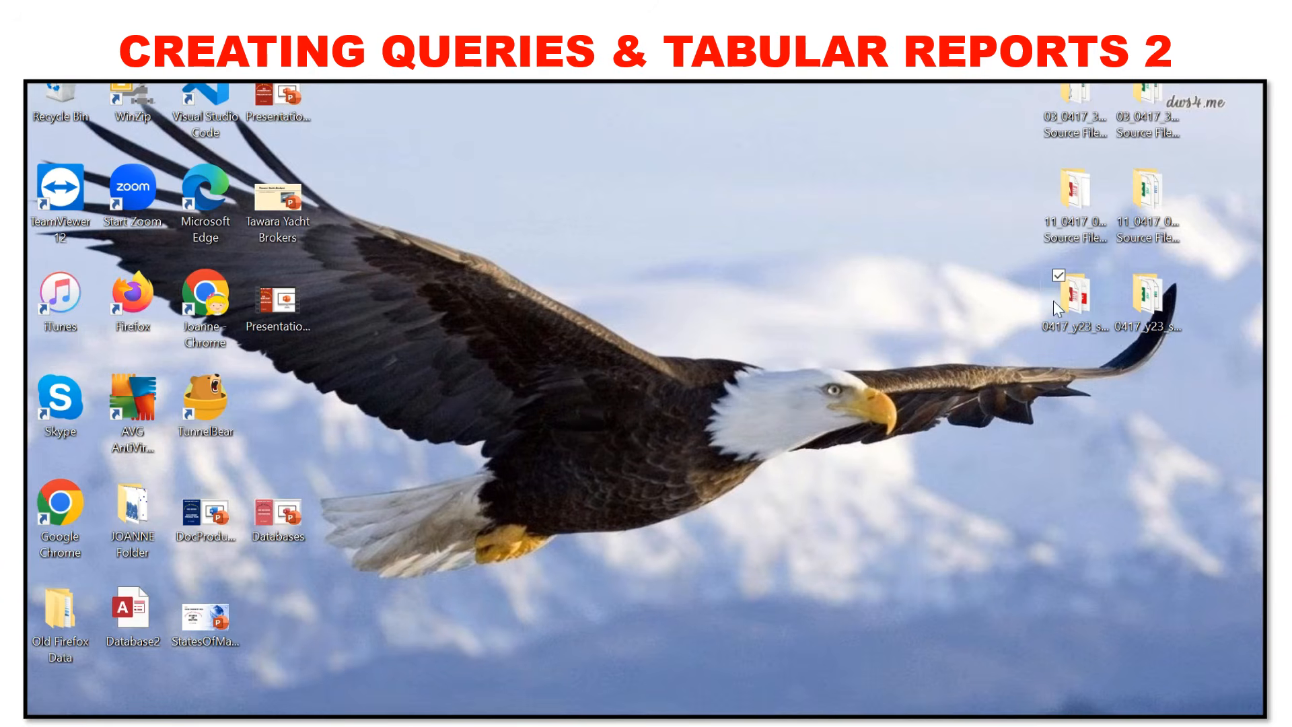
double_click(1072, 314)
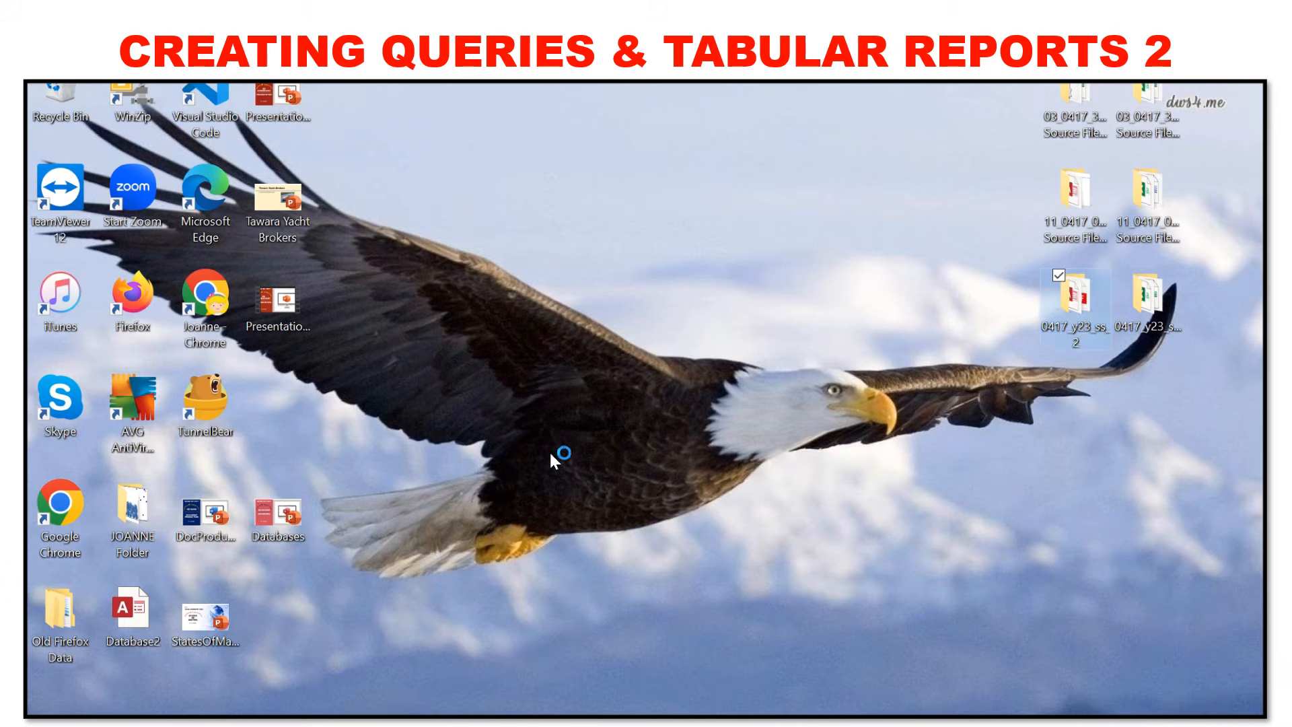
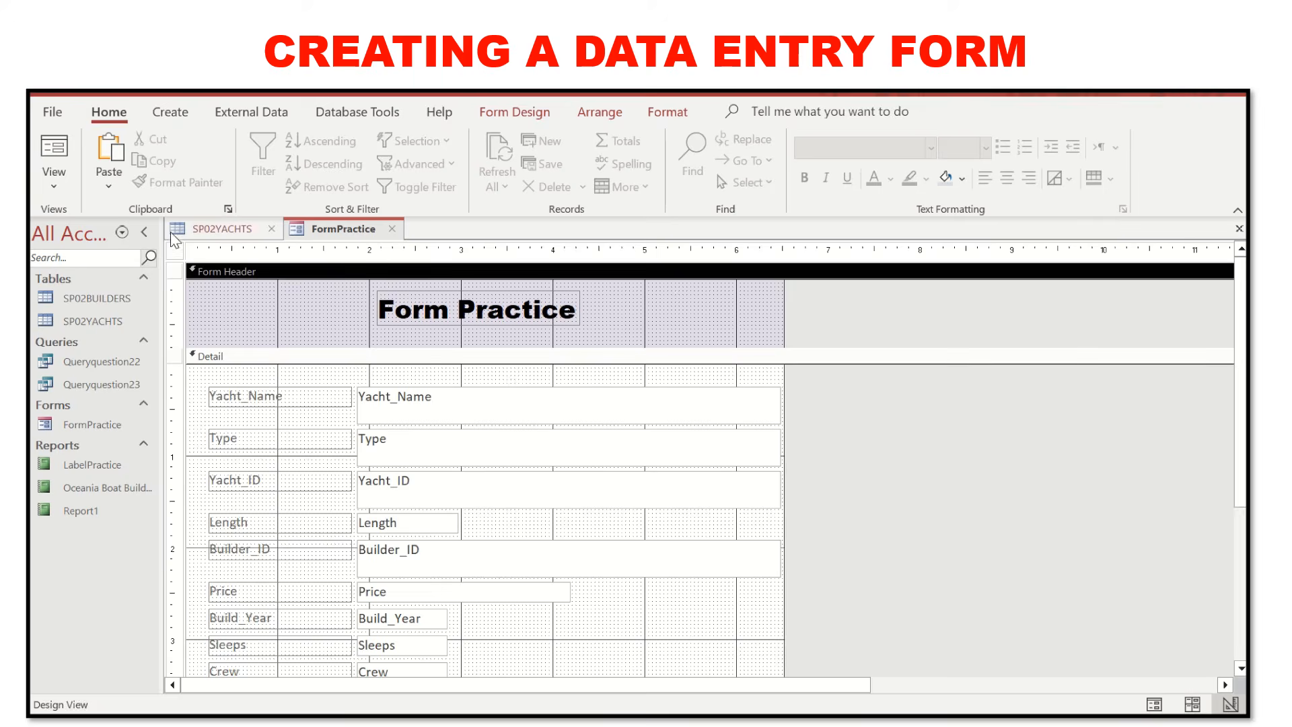
In Layout View, left-align the data in all nine field boxes of FormPractice, from Yacht_Name to Crew.
left_click(110, 286)
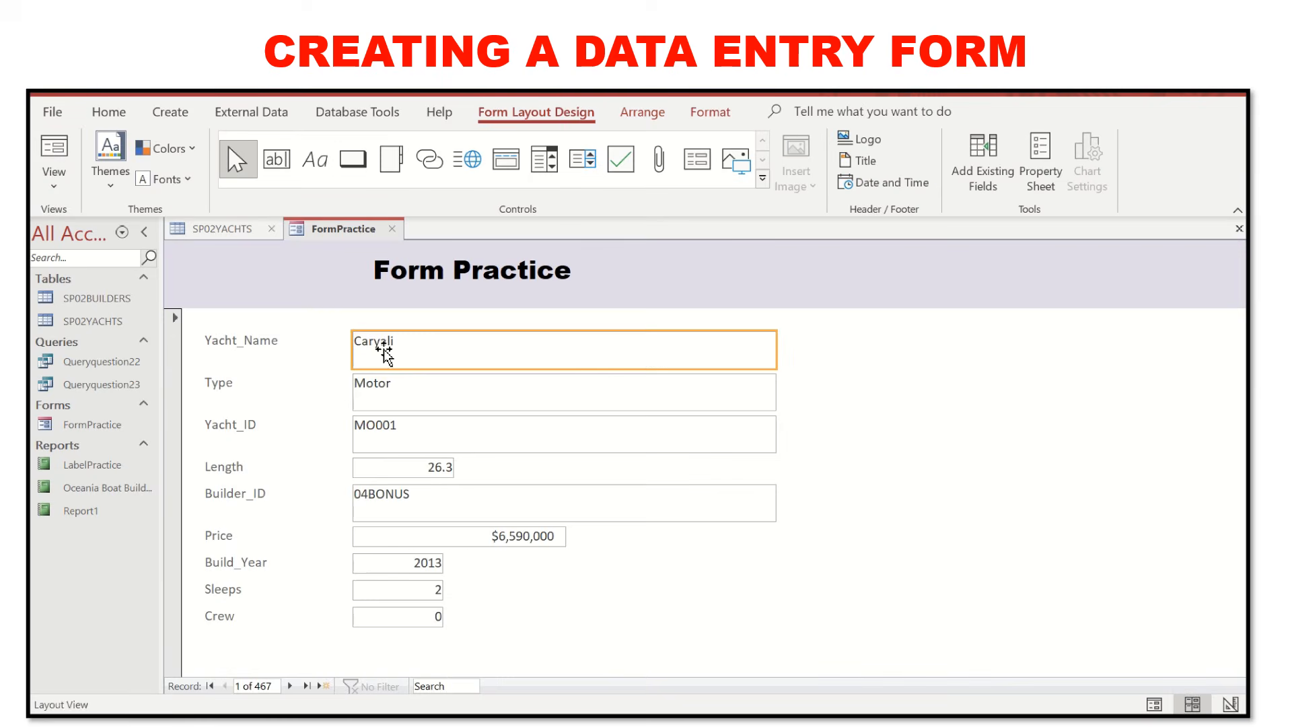
left_click(375, 391, "shift")
left_click(373, 437, "shift")
left_click(369, 467, "shift")
left_click(382, 499, "shift")
left_click(387, 536, "shift")
left_click(389, 565, "shift")
left_click(393, 590, "shift")
left_click(398, 617, "shift")
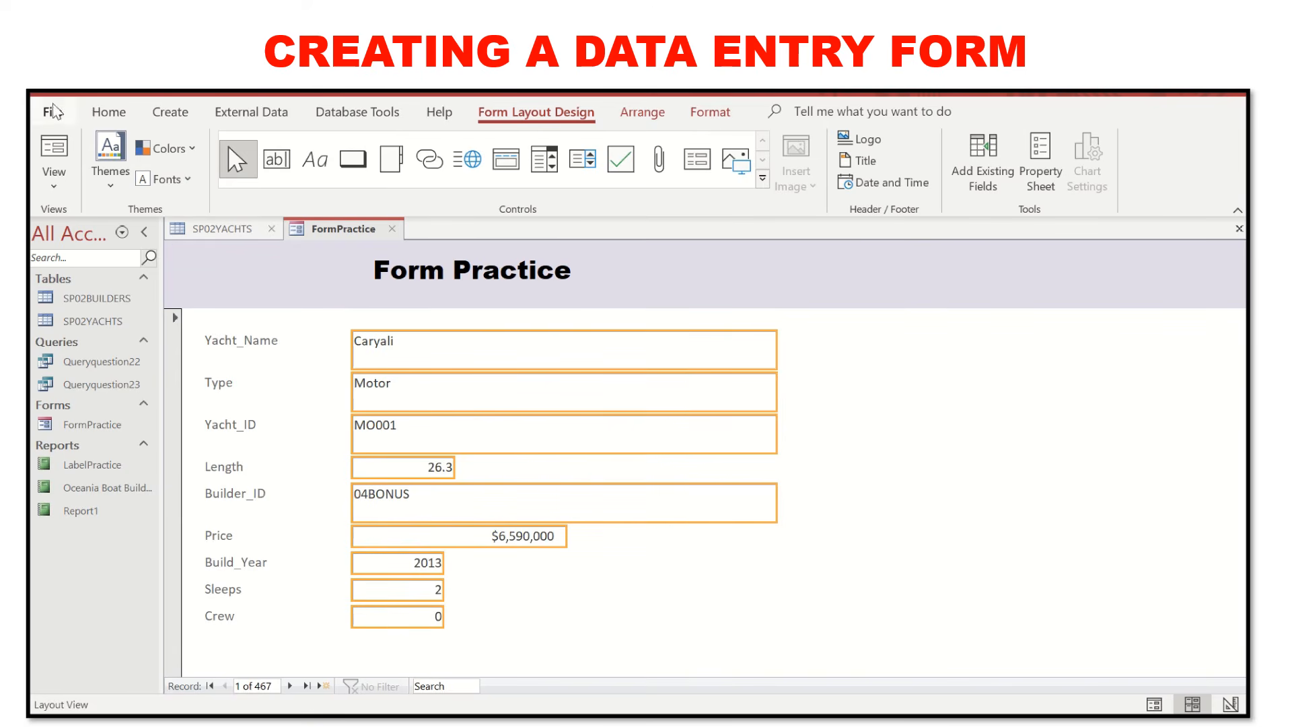
left_click(108, 112)
left_click(989, 187)
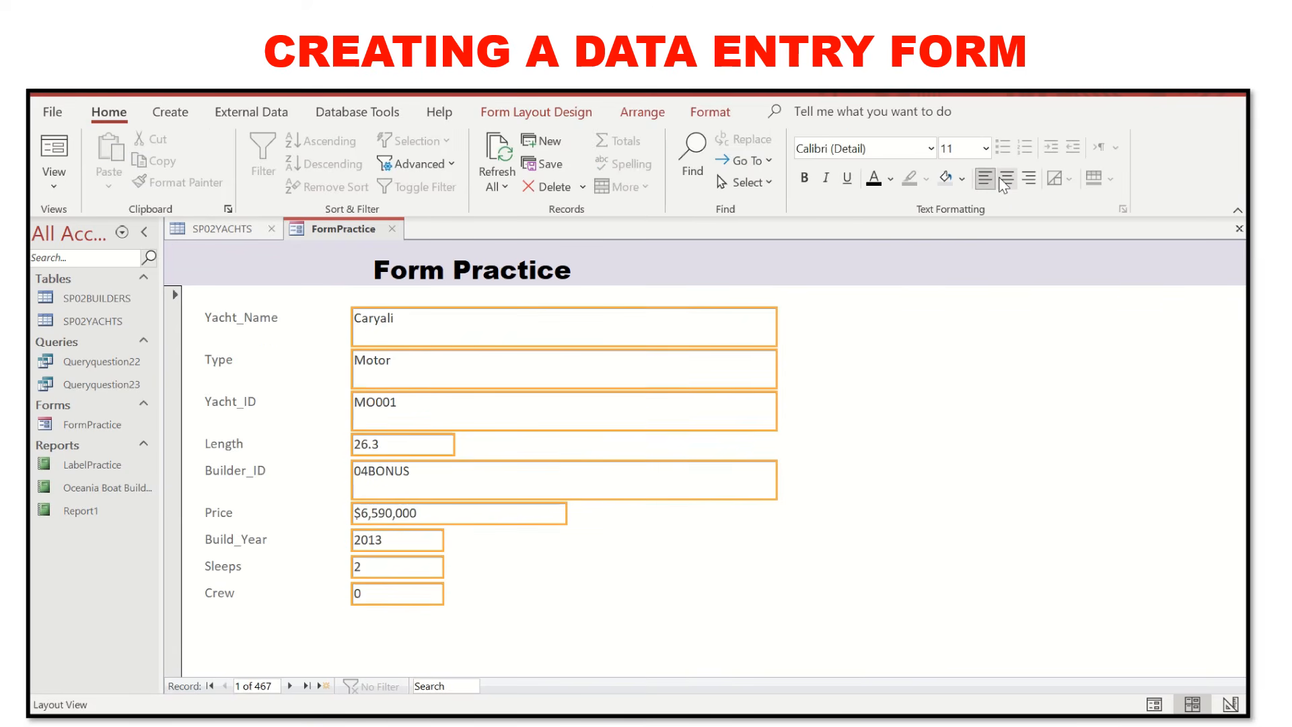
left_click(561, 585)
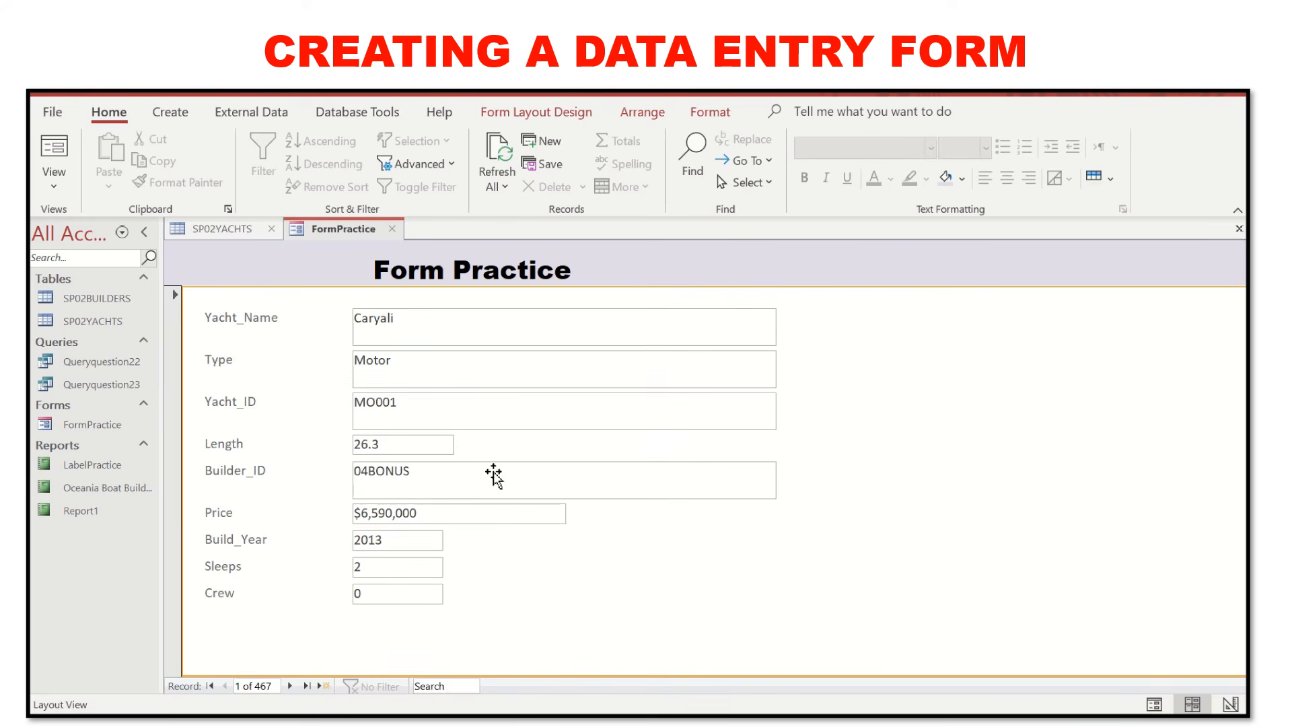
Return FormPractice to Design View and widen the form to about 10.5 on the horizontal ruler.
left_click(53, 176)
left_click(83, 308)
left_click_drag(778, 355, 1156, 374)
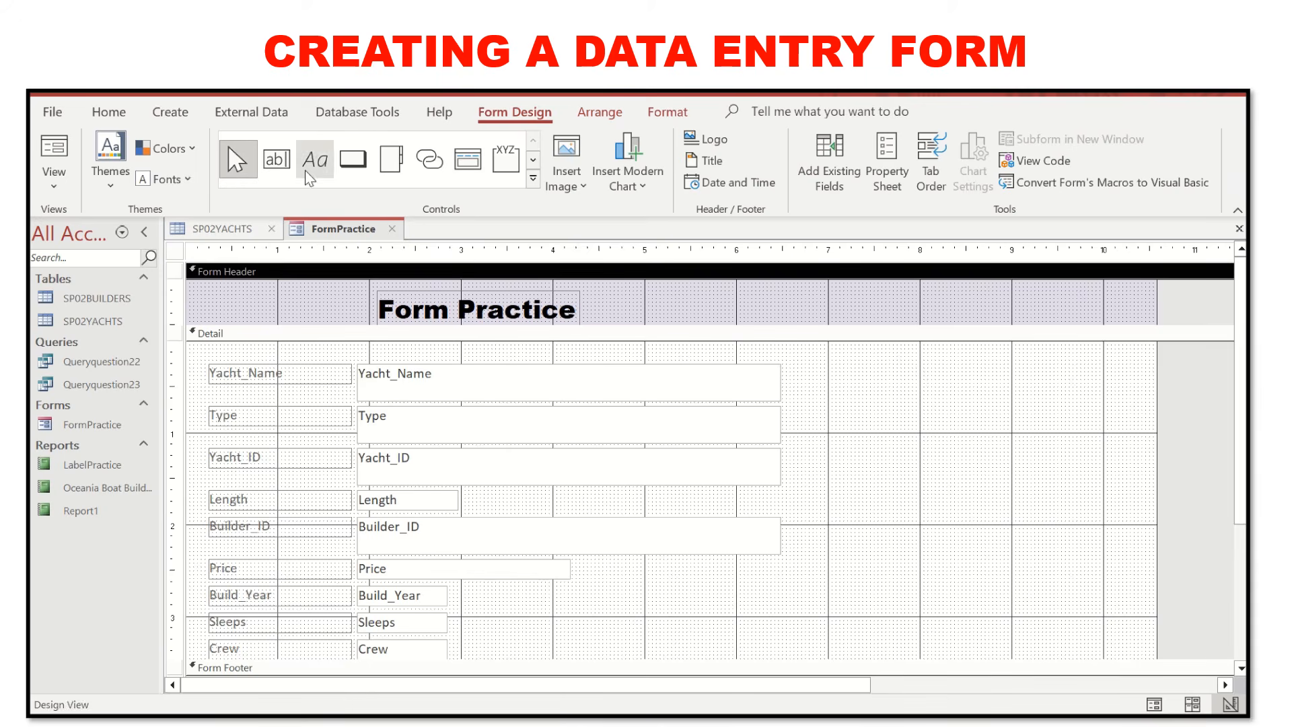
Draw an option group in the empty detail area beside the fields, with the option labels Motor and Sail.
left_click(515, 171)
left_click_drag(848, 387, 1011, 509)
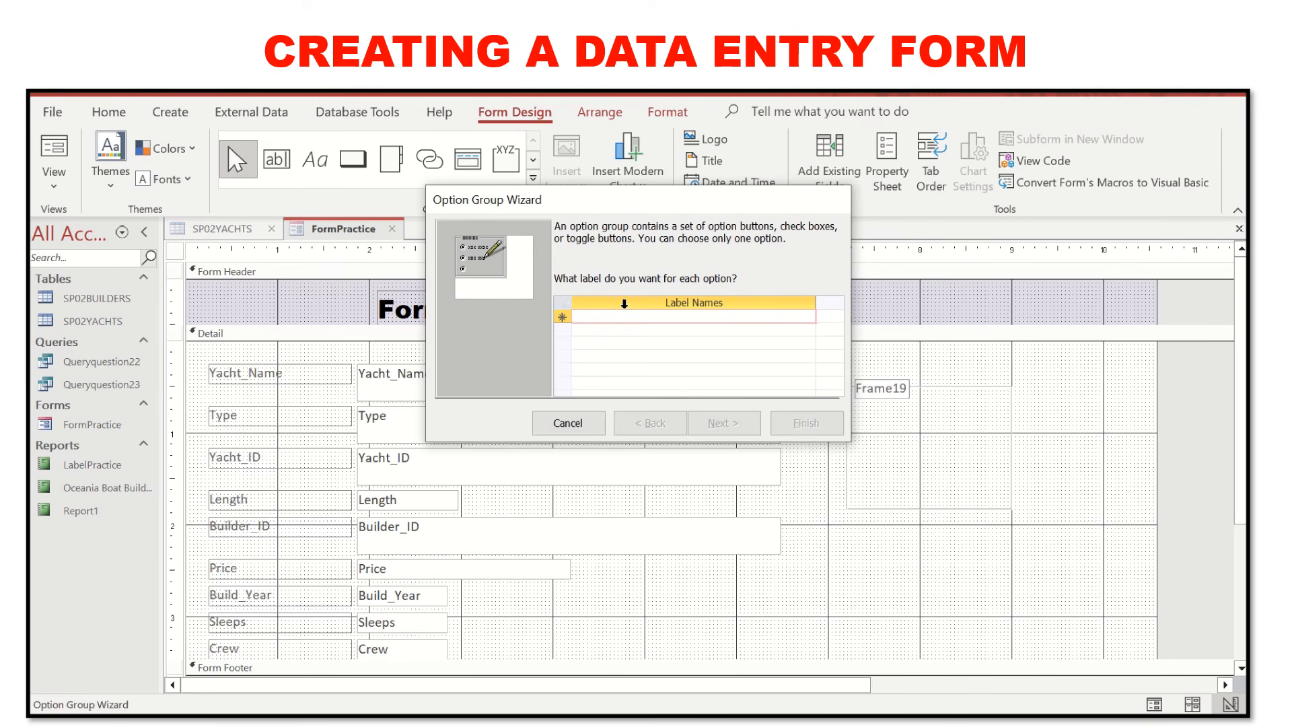
type("Mot")
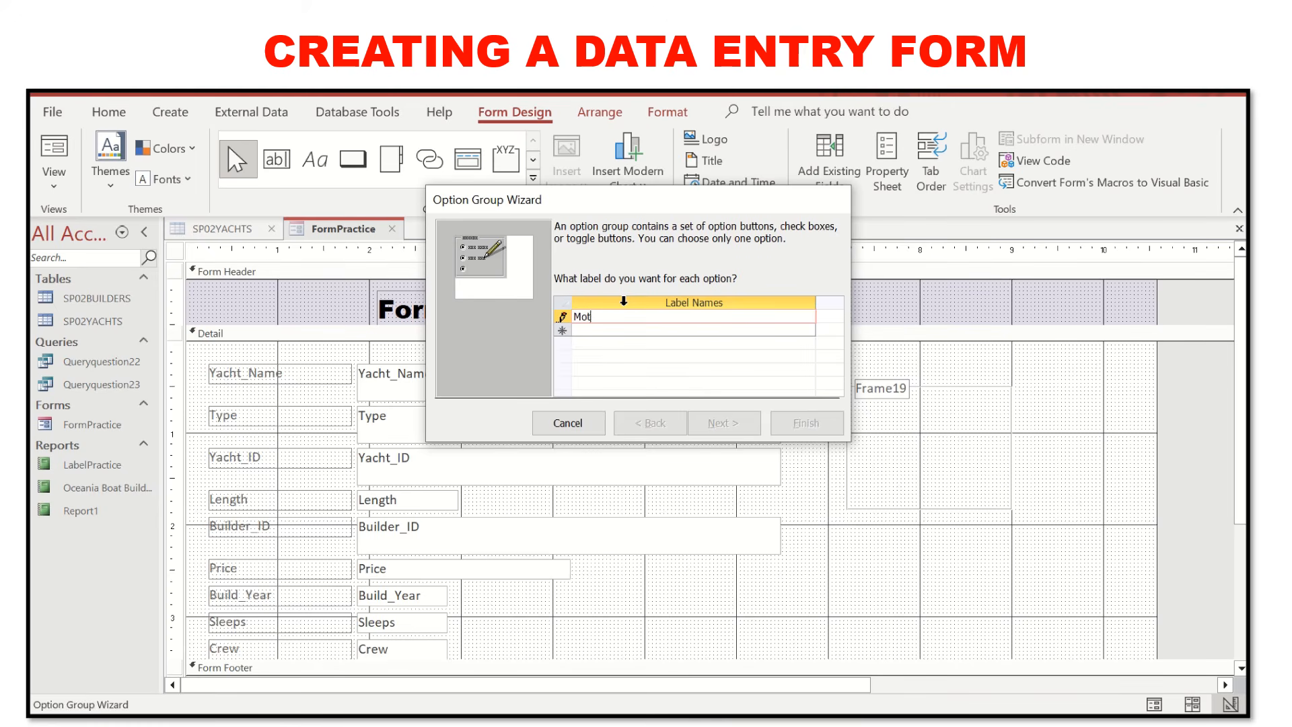
key("Return")
left_click(641, 330)
type("Sail")
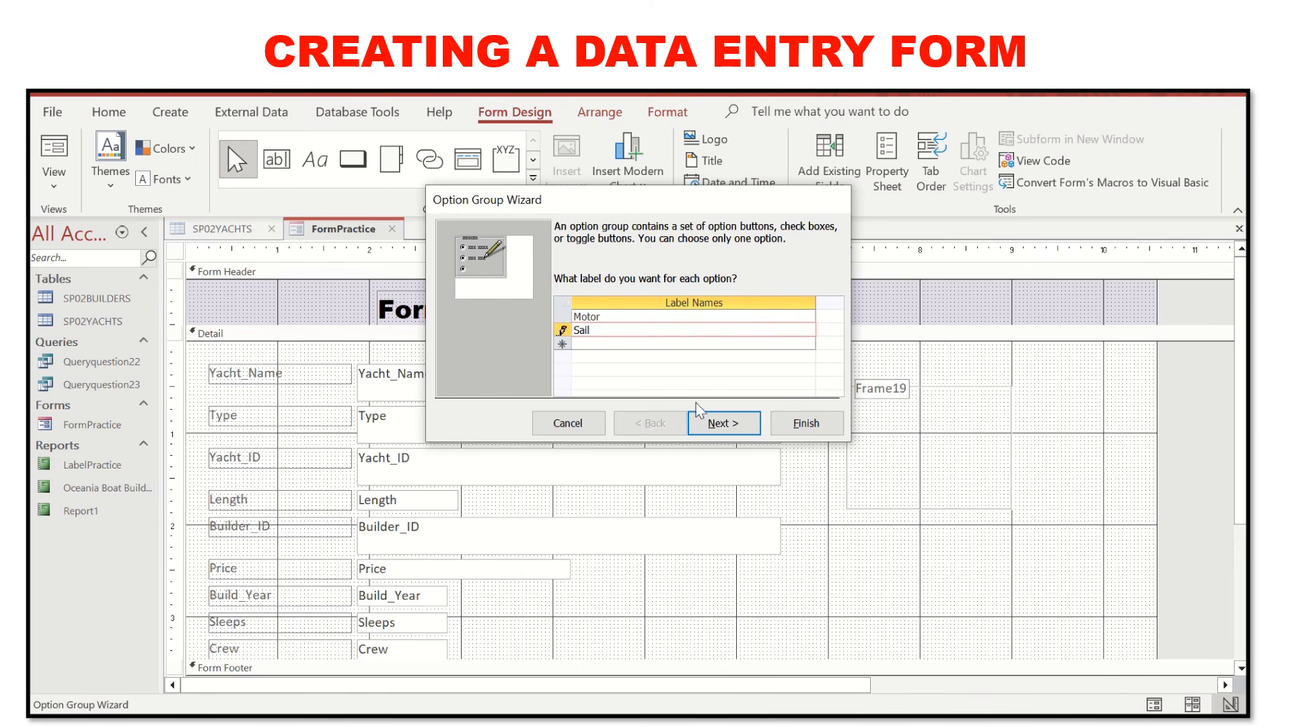
left_click(720, 424)
Give the option group no default choice and have the selected value saved for later use.
left_click(659, 303)
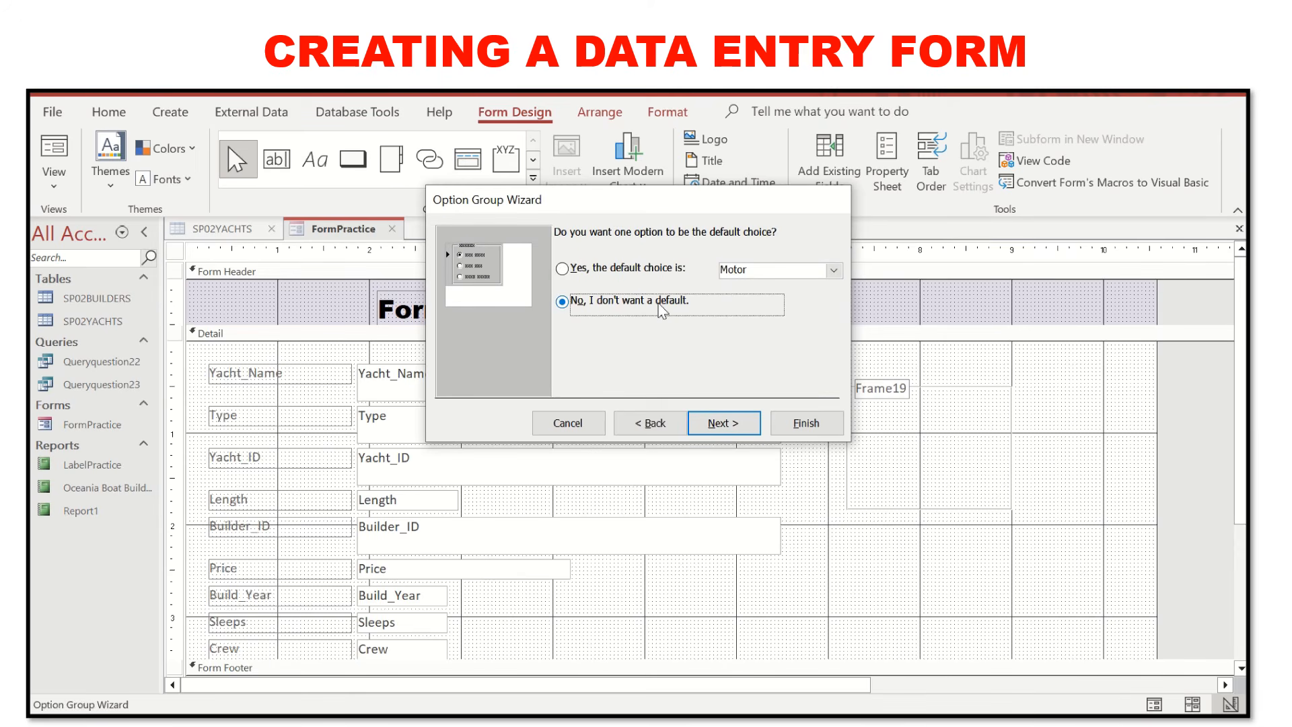
left_click(725, 429)
left_click(747, 428)
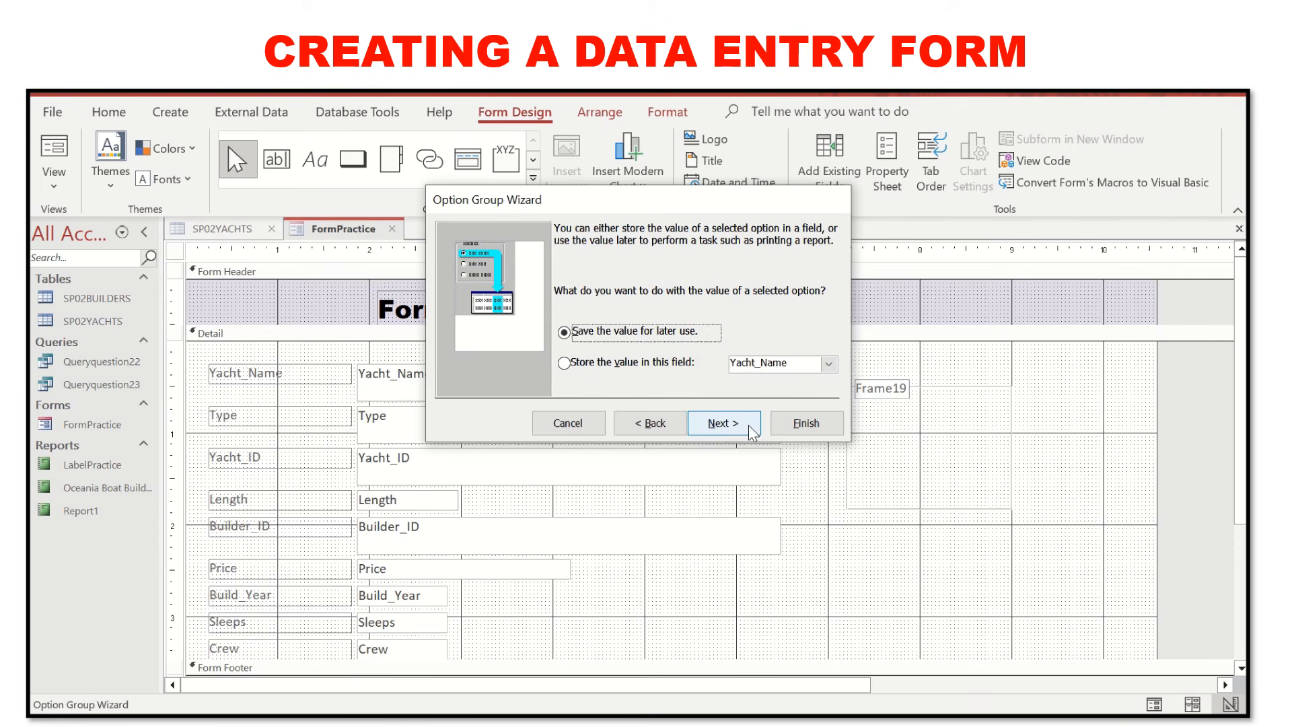
left_click(741, 428)
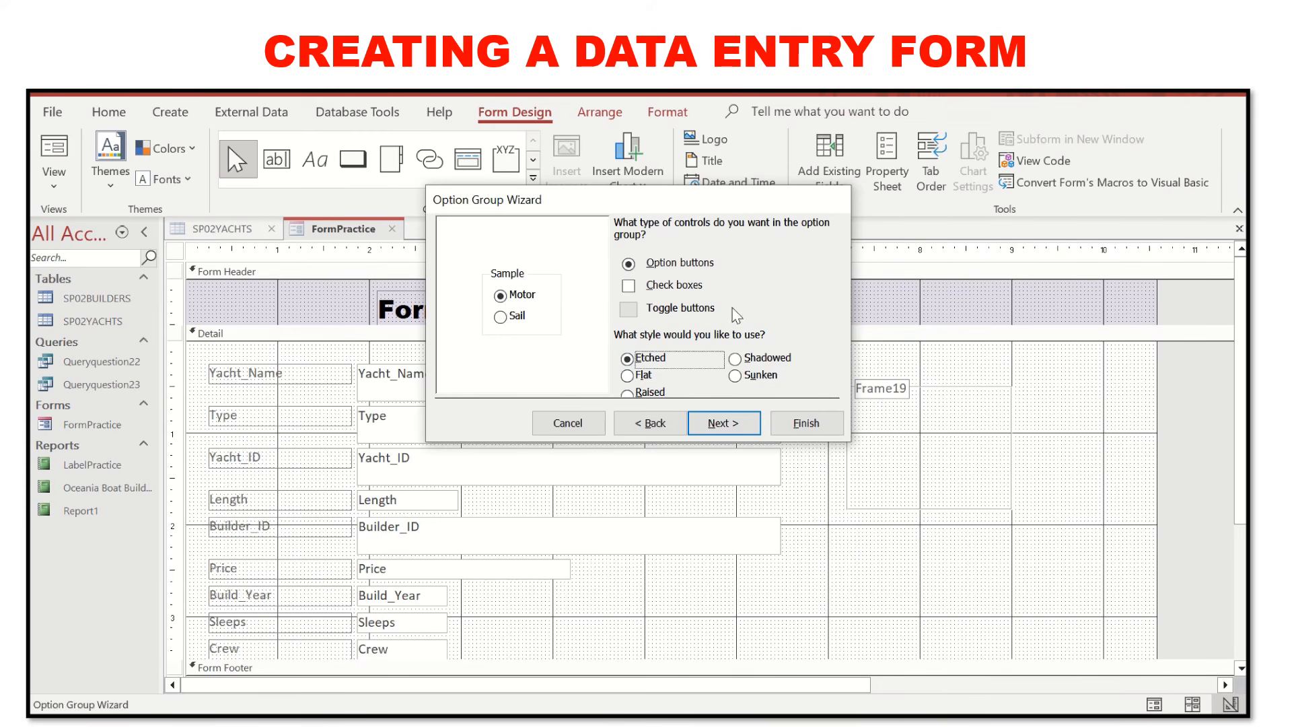
Try the available control types and styles for the option group, and settle on option buttons in the Shadowed style.
left_click(746, 360)
left_click(748, 377)
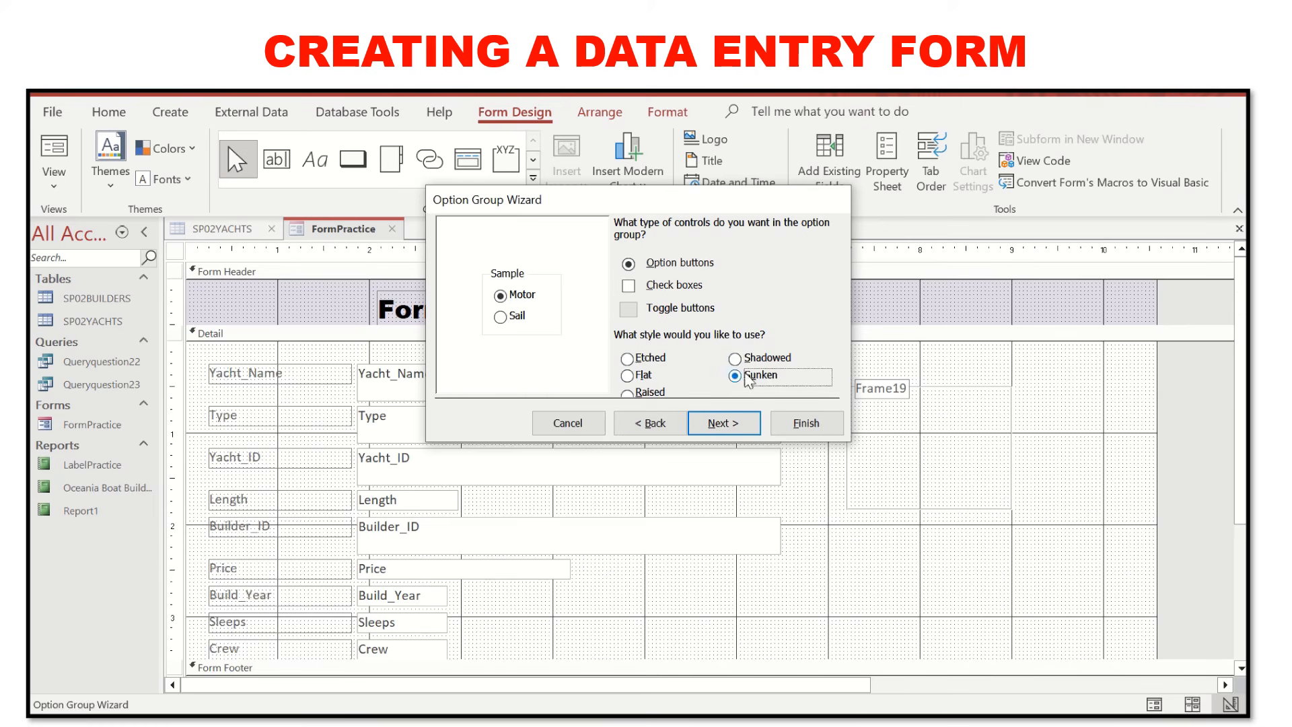
left_click(648, 396)
left_click(641, 375)
left_click(650, 358)
left_click(770, 361)
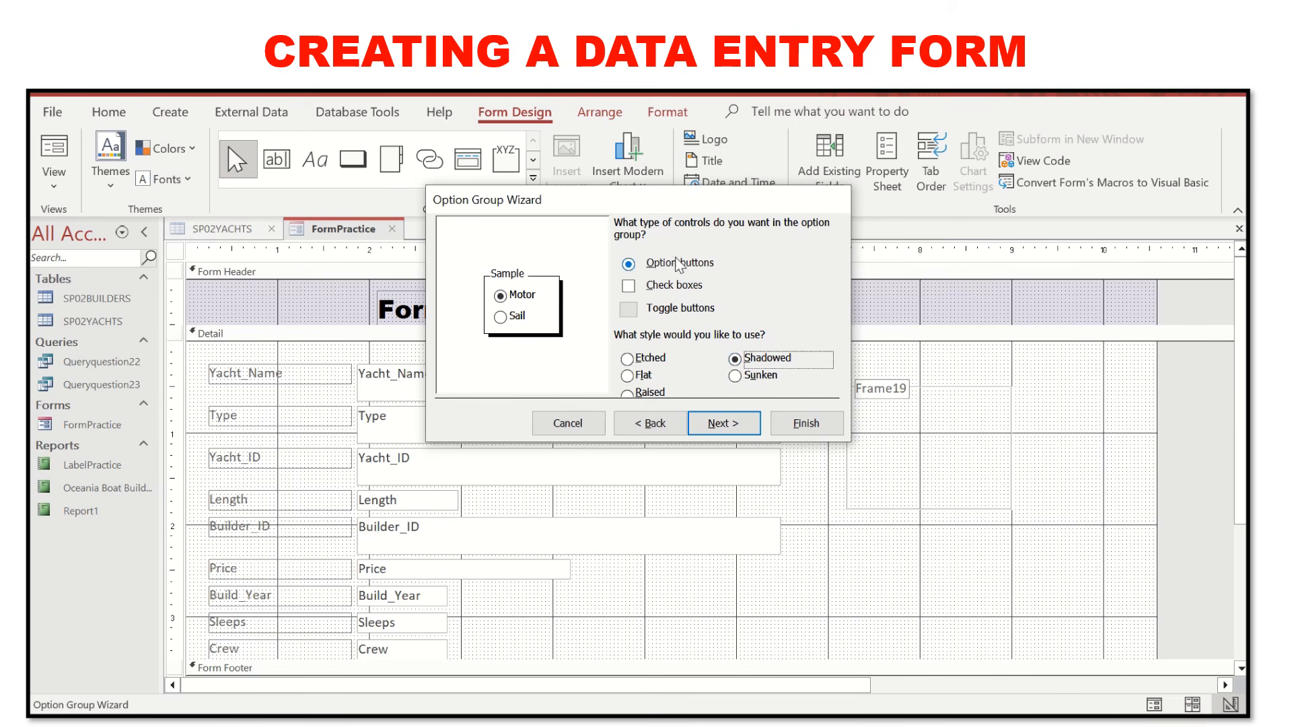
left_click(681, 292)
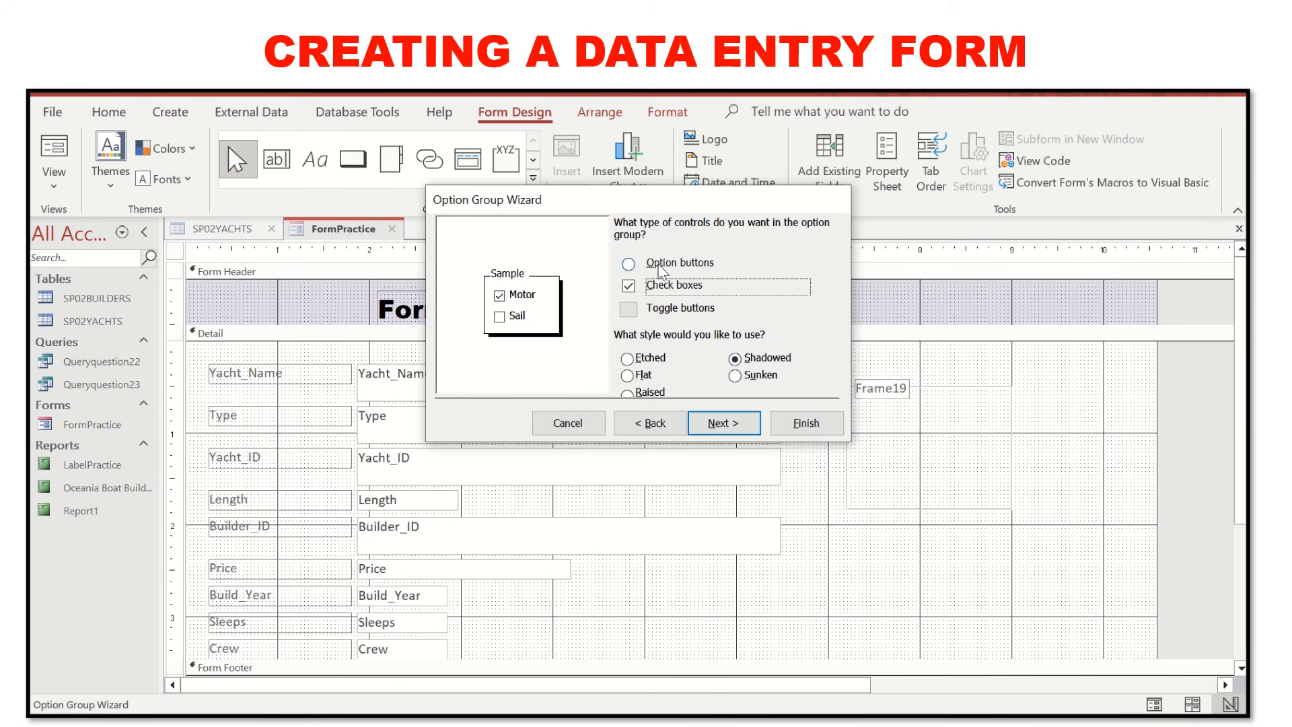
left_click(630, 264)
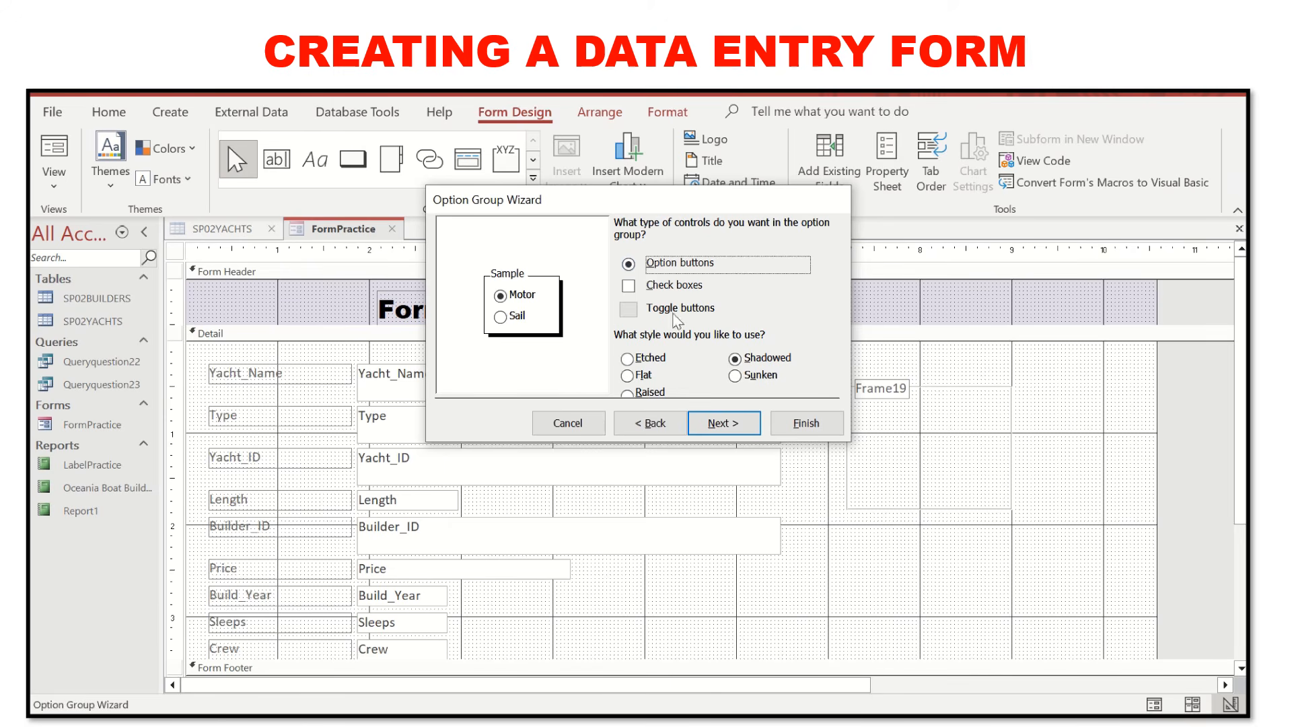
left_click(724, 424)
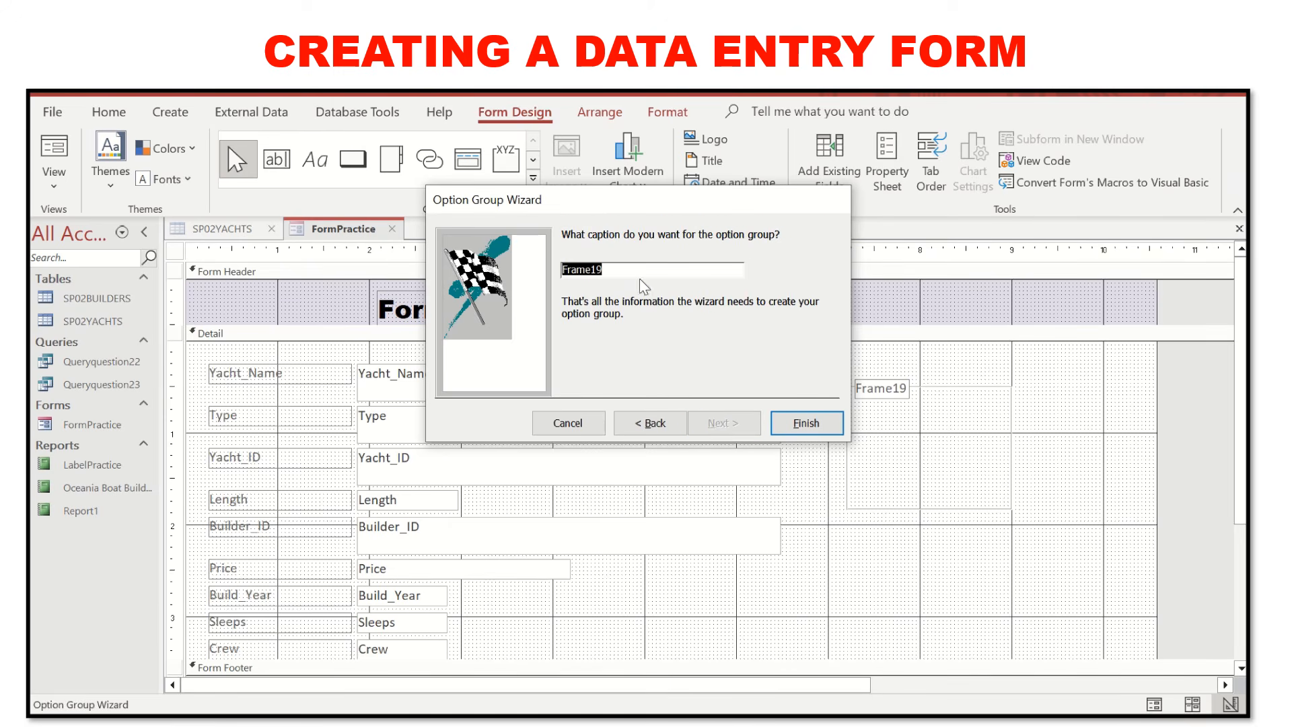
Finish the option group with the caption Type and place it just beside the Type field box.
type("Type")
left_click(806, 422)
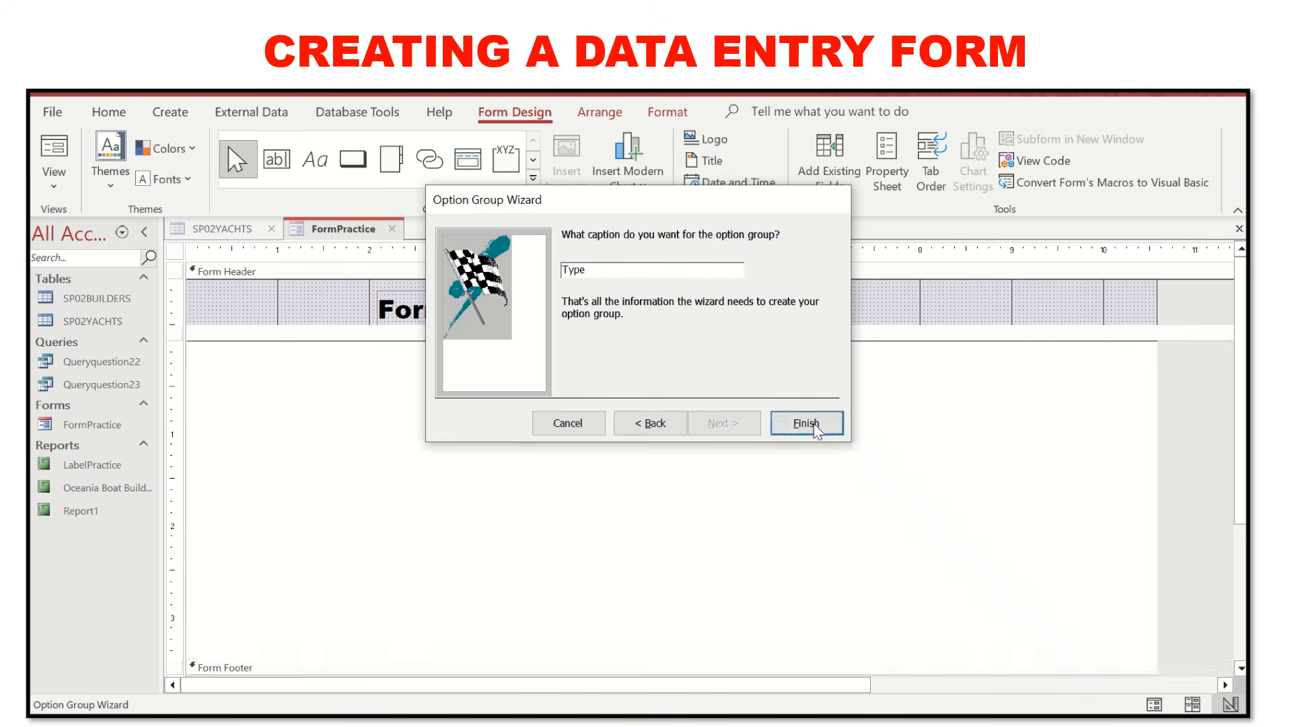
left_click_drag(927, 386, 964, 366)
left_click_drag(891, 450, 846, 491)
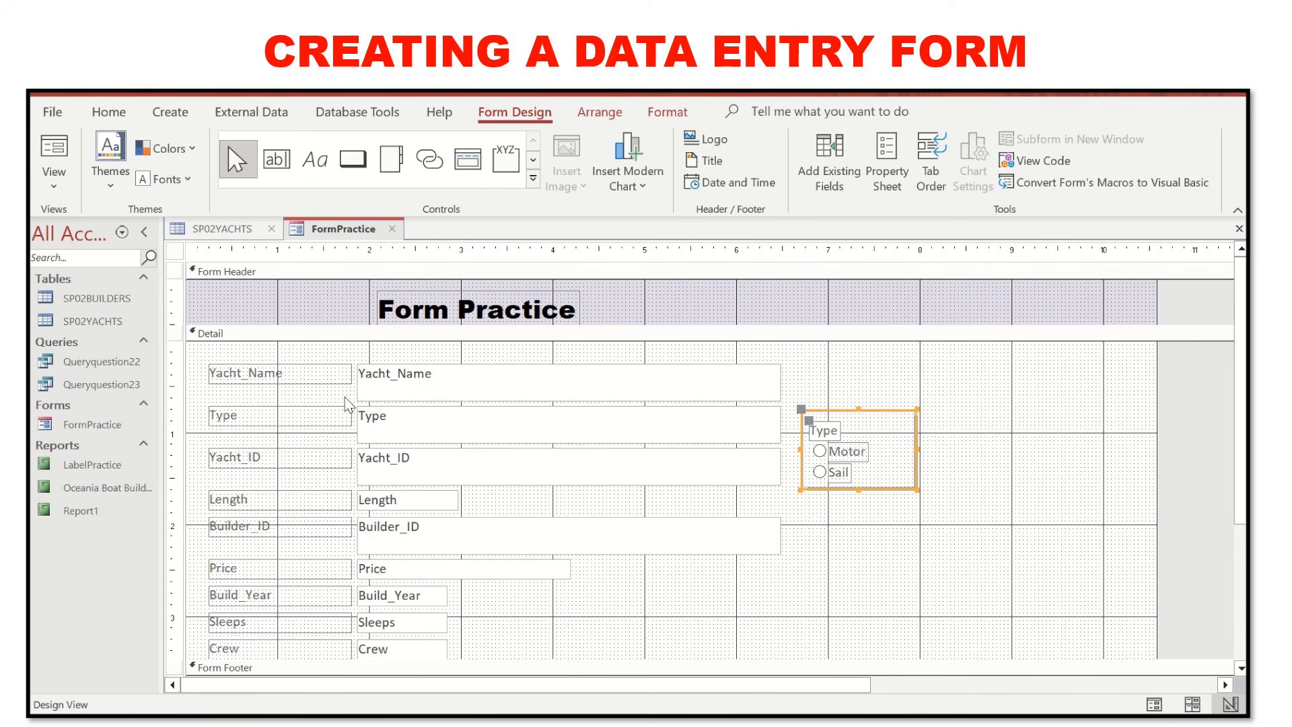
Extend the Detail section below the Crew field to about 5.1 on the vertical ruler.
scroll(780, 572, "down", 3)
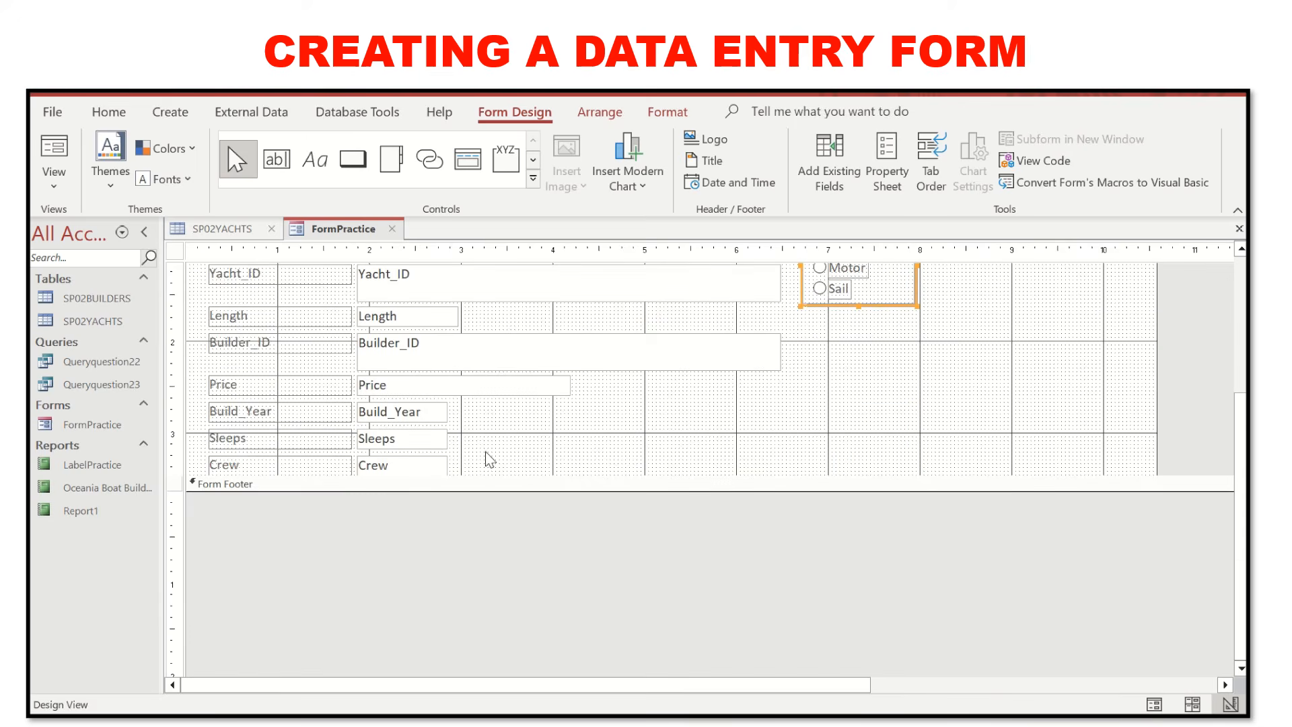
left_click_drag(511, 476, 516, 622)
left_click(300, 464)
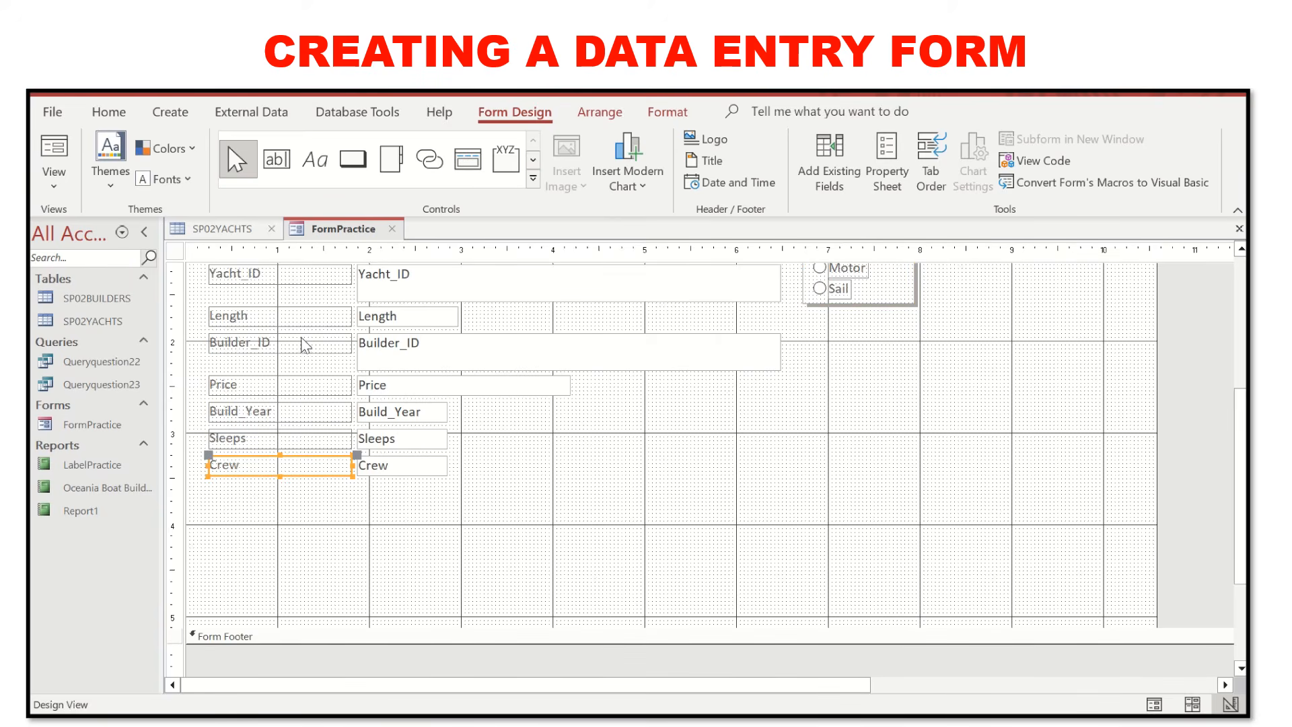
Shift the fields from Yacht_ID to Crew down with their labels, so Yacht_ID starts at about 2 on the vertical ruler.
scroll(301, 343, "up", 3)
scroll(303, 404, "down", 2)
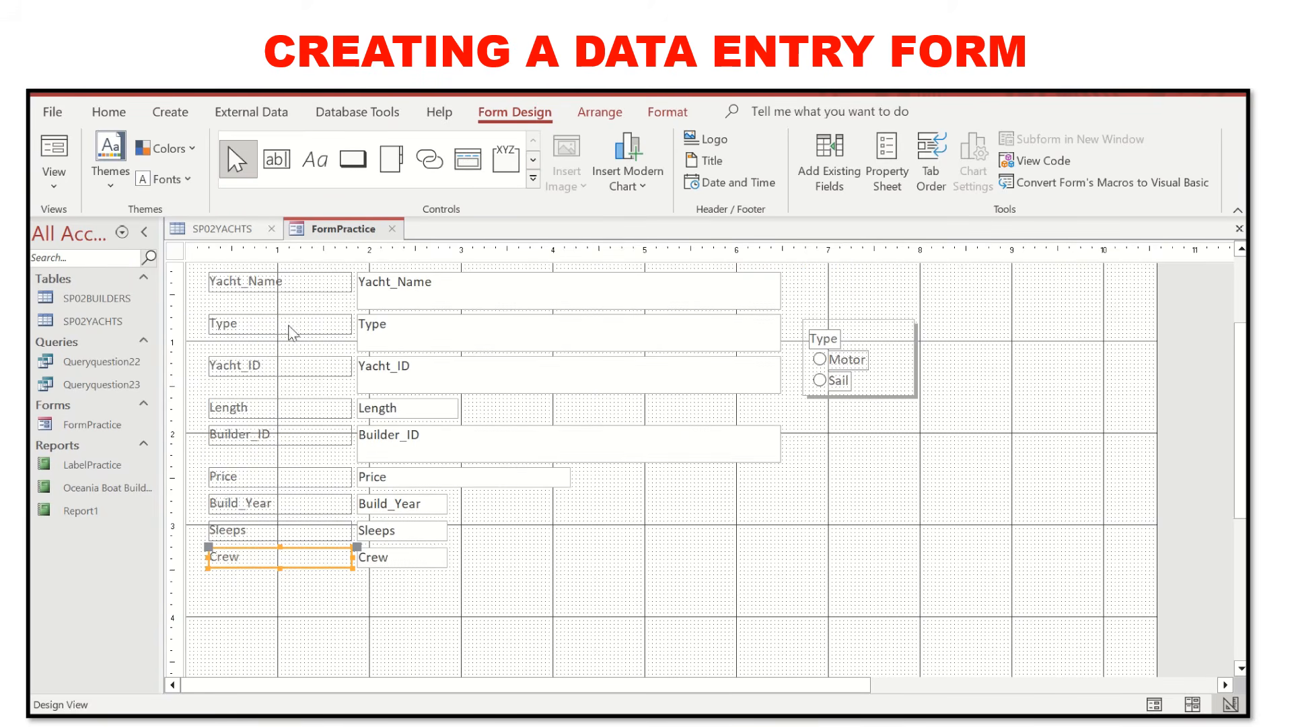
left_click_drag(308, 374, 389, 416)
left_click_drag(195, 343, 412, 446)
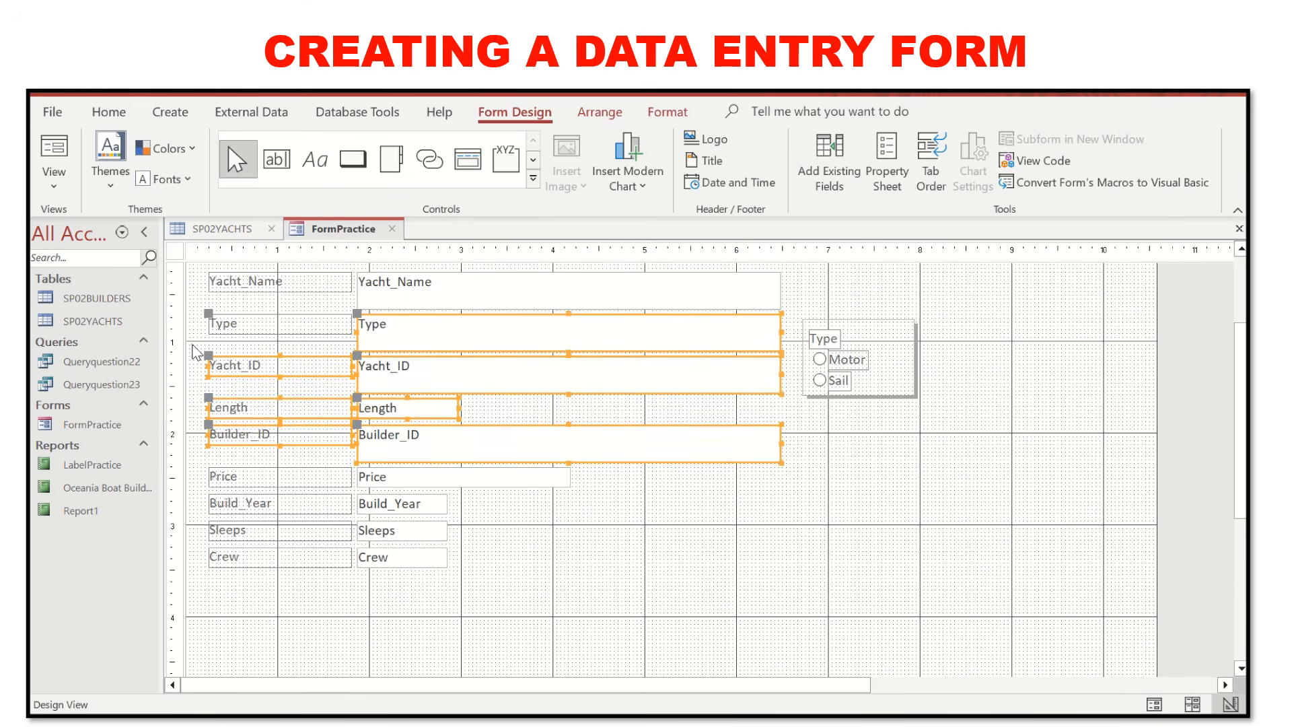
left_click(195, 358)
left_click_drag(193, 351, 787, 607)
left_click(559, 332, "shift")
key("Down")
key("Down")
key("Down")
key("Down")
key("Down")
key("Down")
key("Down")
key("Down")
key("Down")
key("Down")
key("Down")
key("Down")
key("Down")
key("Down")
key("Down")
key("Down")
key("Down")
key("Down")
key("Down")
key("Down")
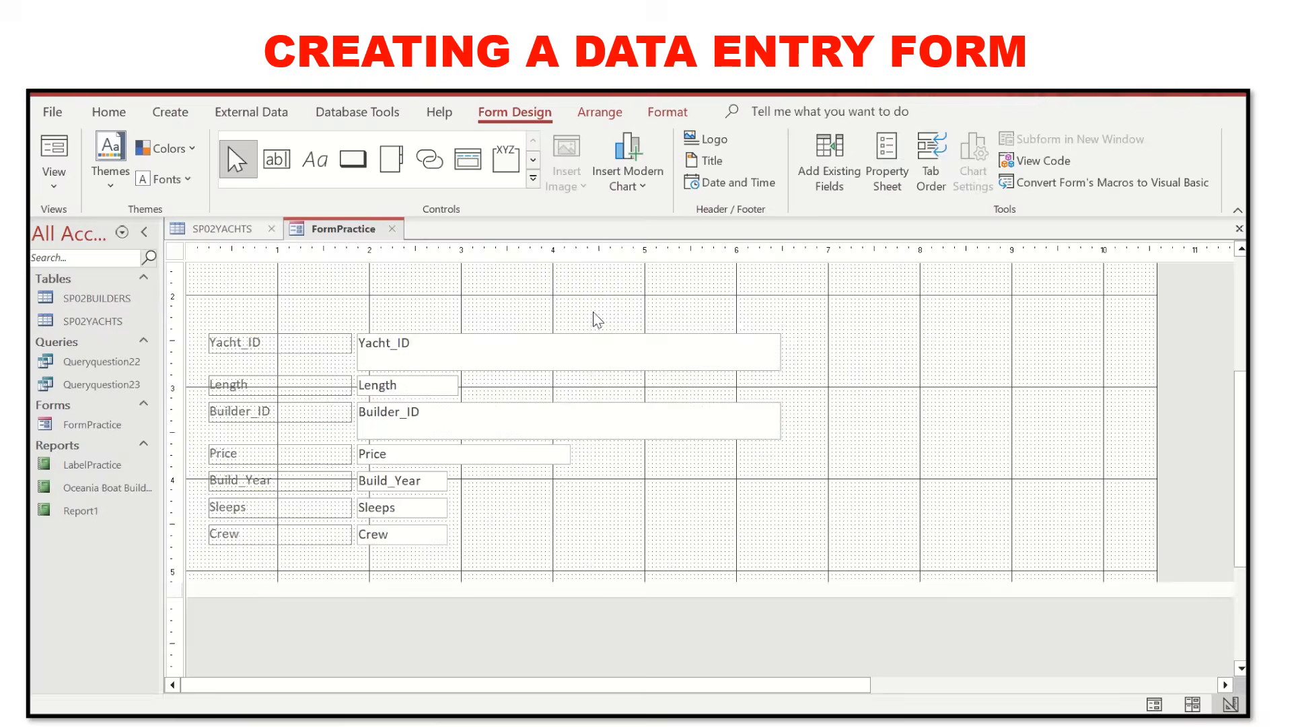
key("Up")
left_click_drag(593, 312, 592, 314)
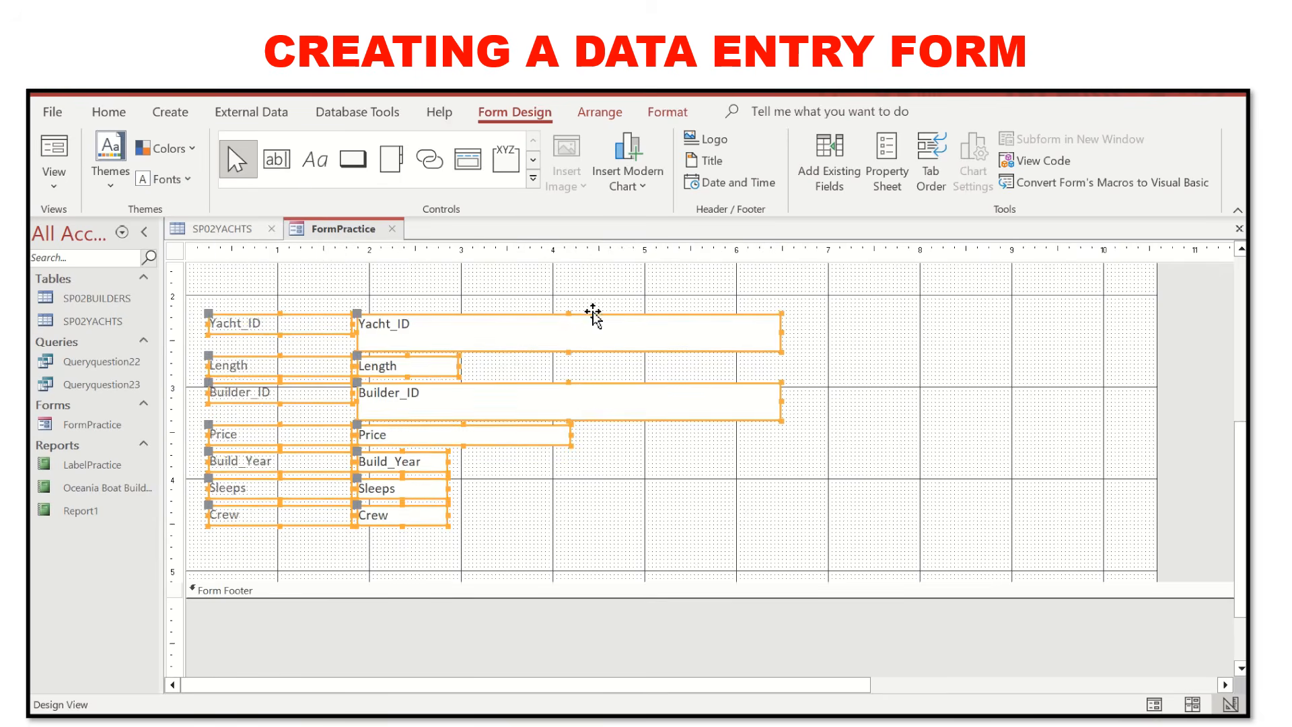
scroll(564, 408, "up", 3)
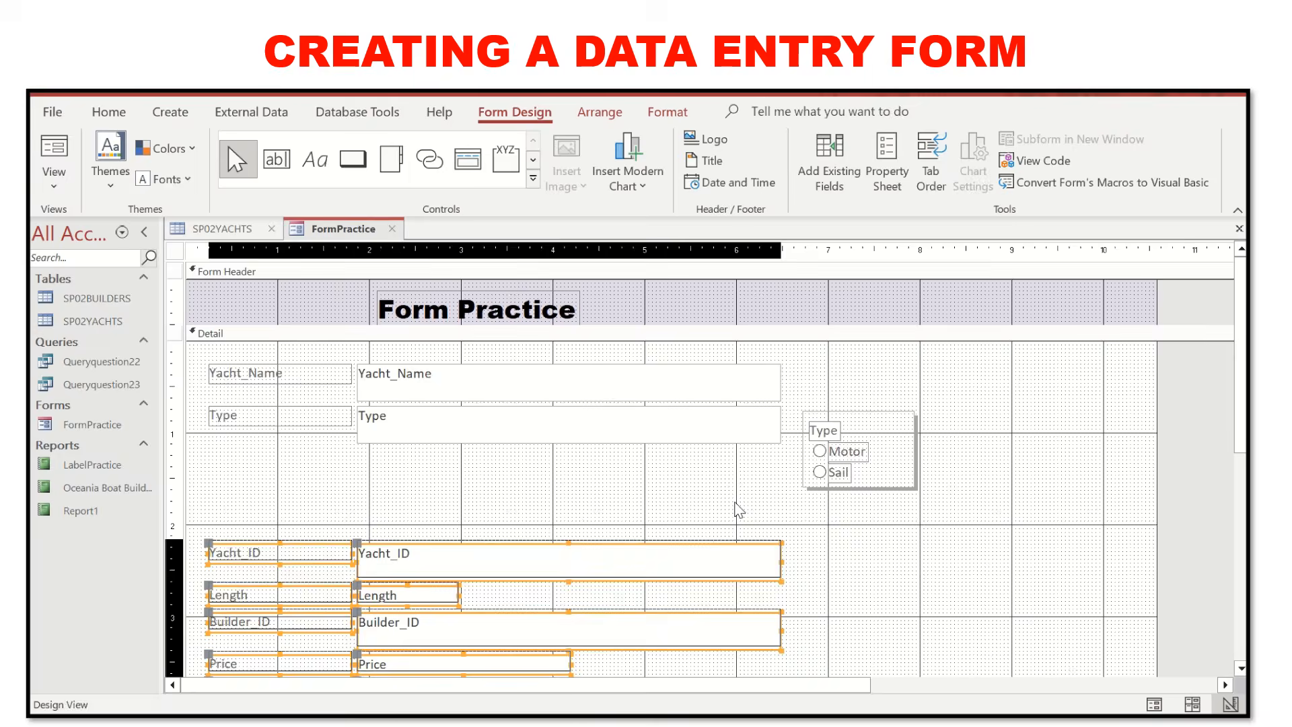
key("Up")
key("Up")
key("Up")
key("Up")
left_click(916, 567)
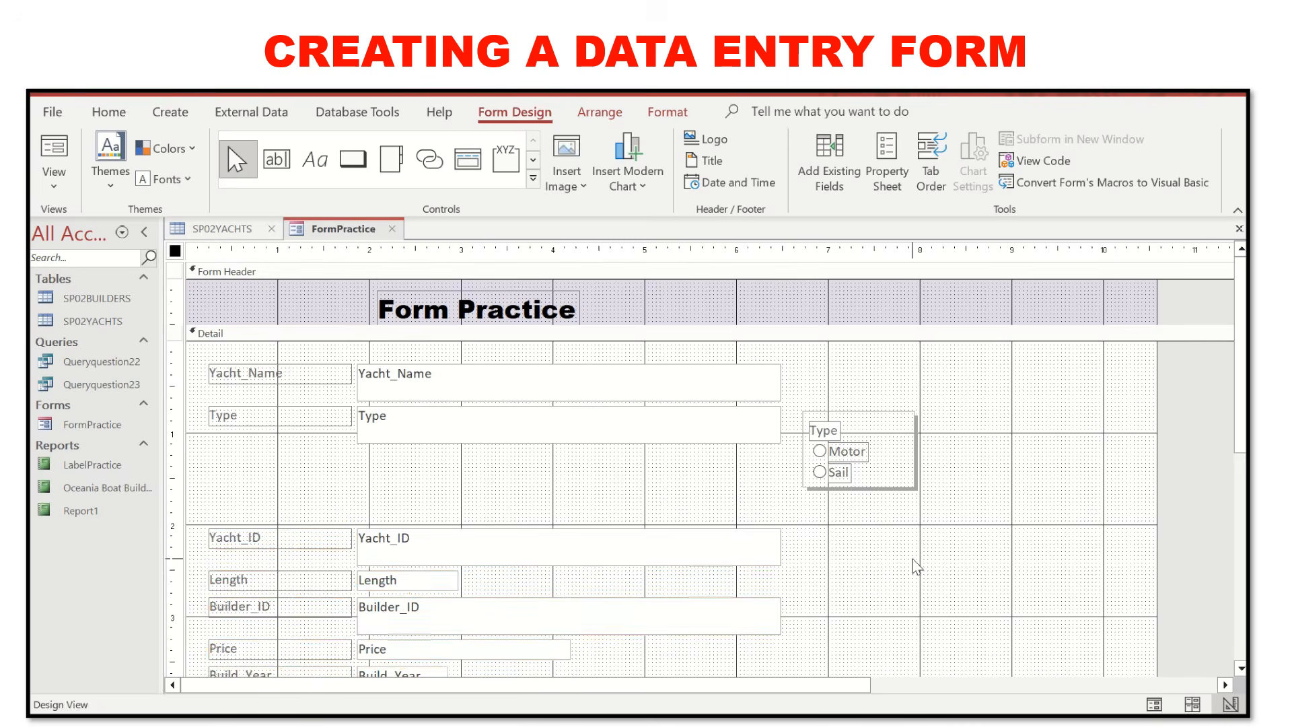
Delete the Type text box together with its label from the Detail section.
left_click(653, 434)
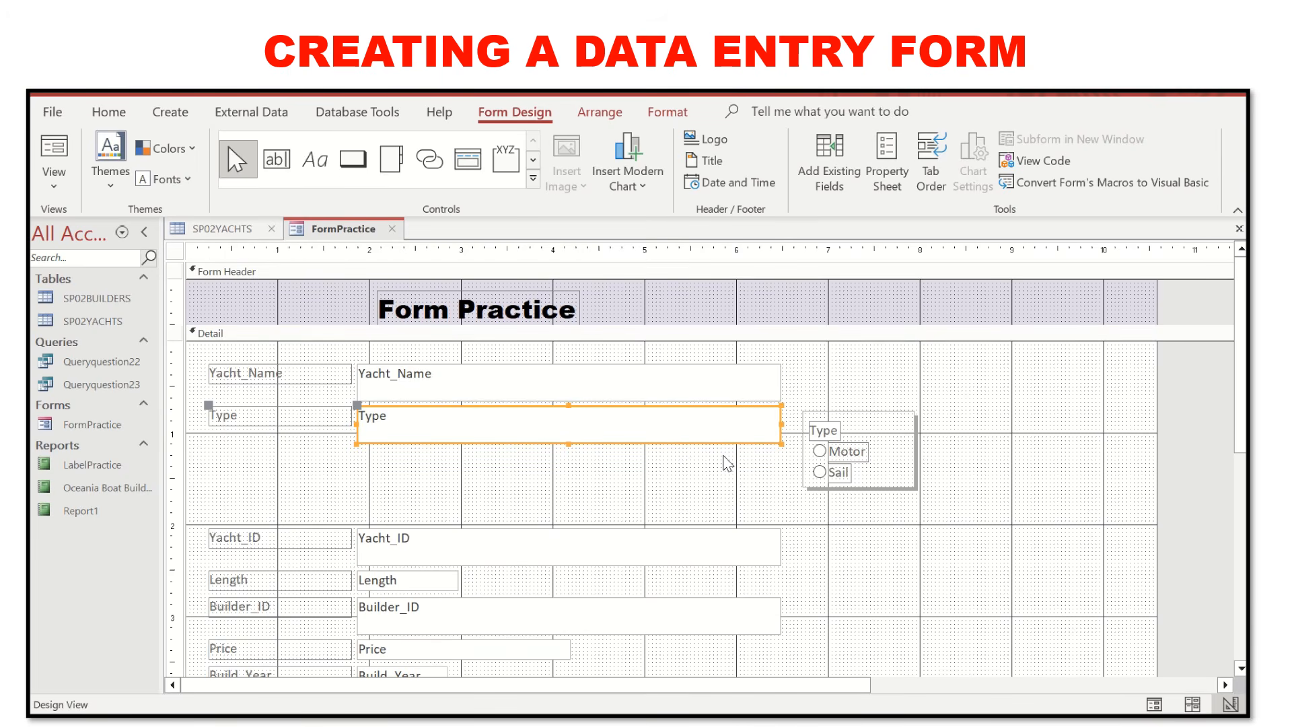
key("Delete")
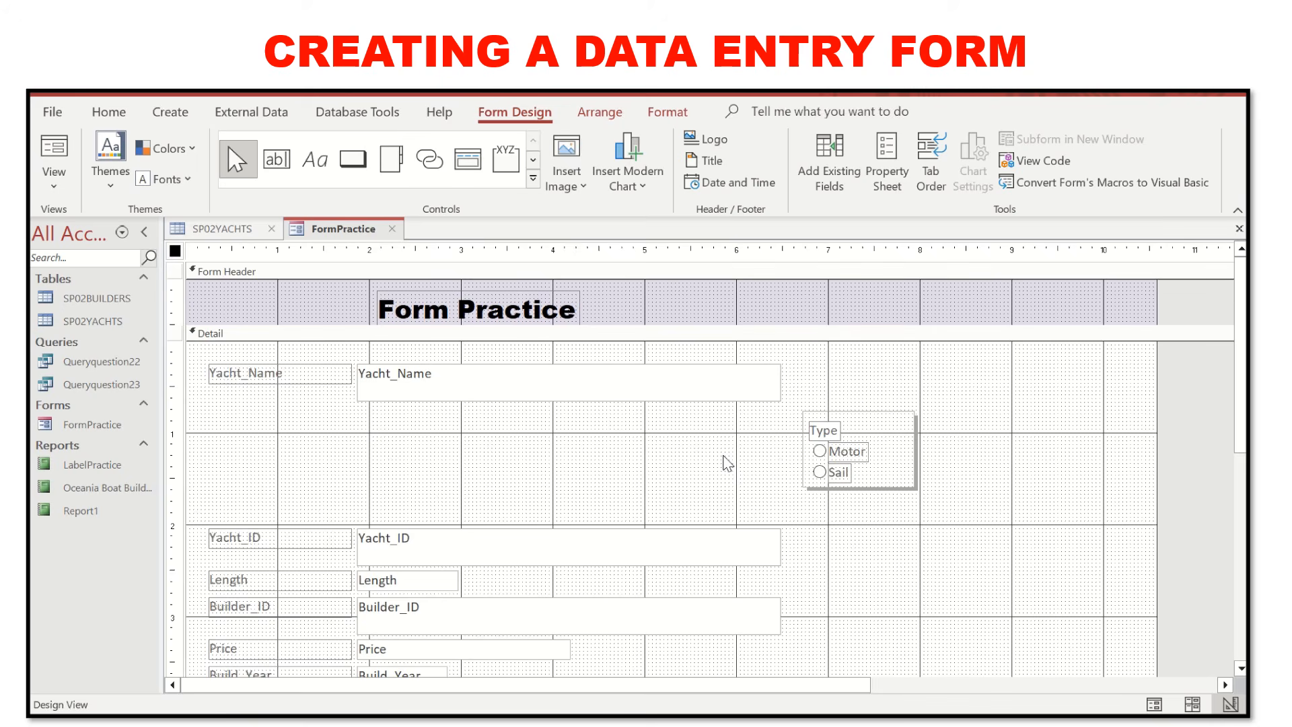
Move the Motor/Sail option group into the gap beneath the Yacht_Name box and enlarge its frame to about 1.75 by 1.2 ruler units.
left_click(833, 411)
left_click(827, 405)
left_click(829, 414)
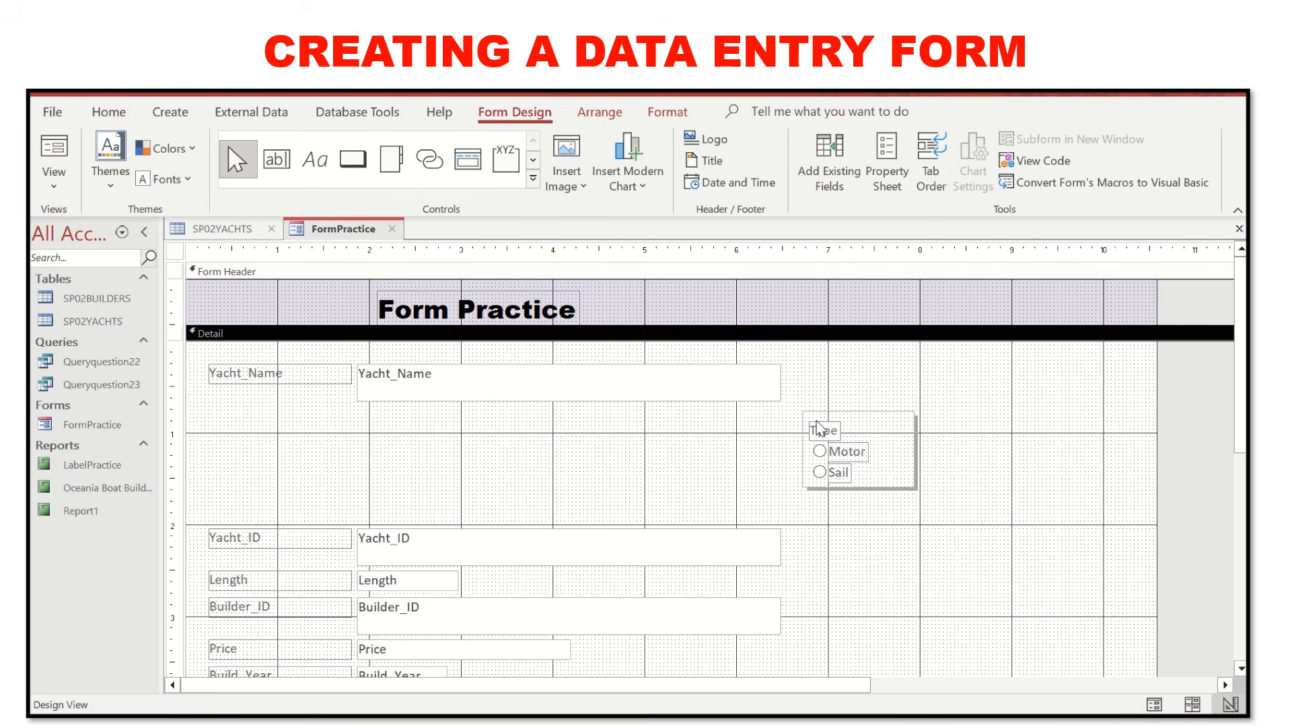
left_click(818, 414)
left_click(803, 435)
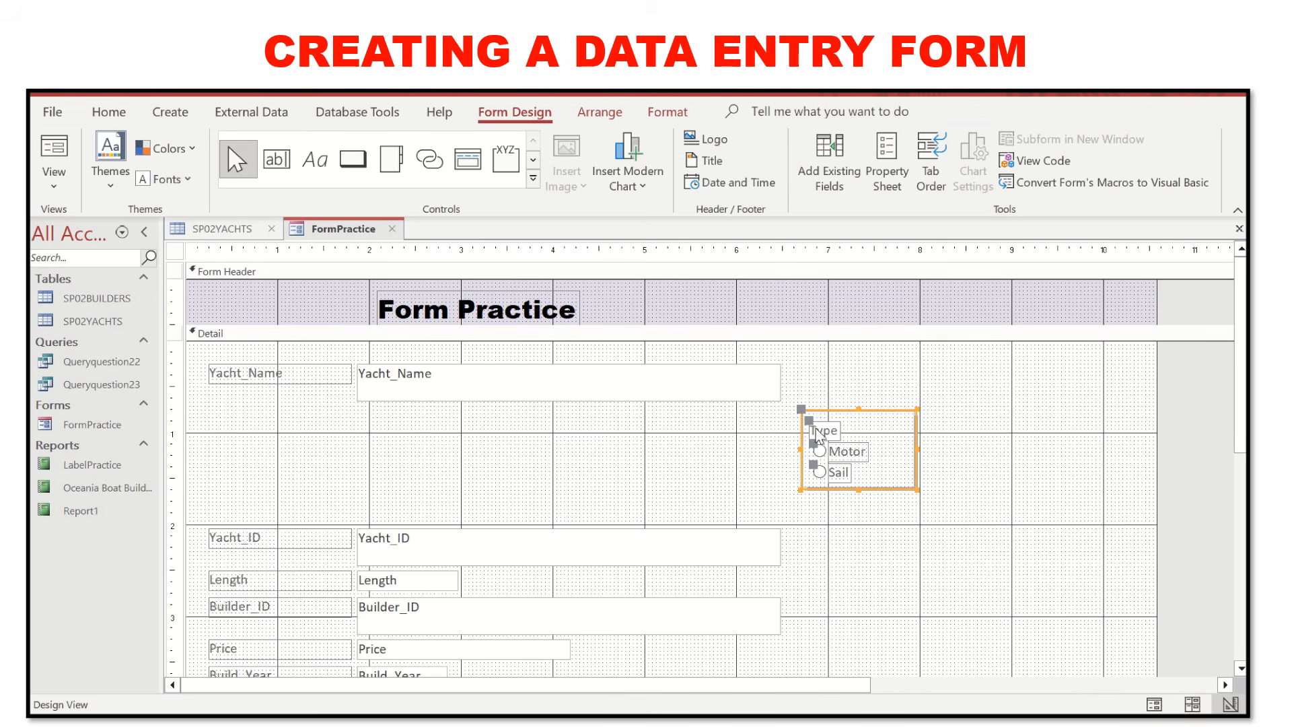
left_click_drag(805, 432, 358, 423)
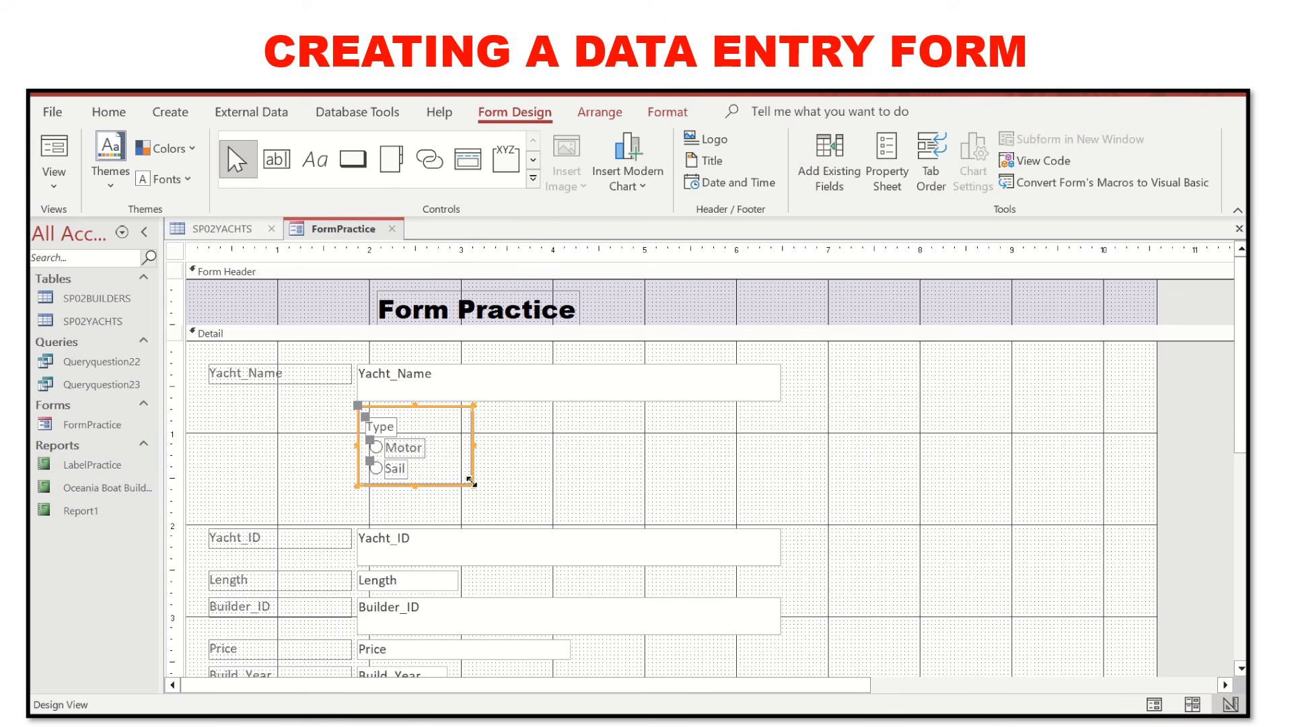
left_click_drag(473, 485, 519, 513)
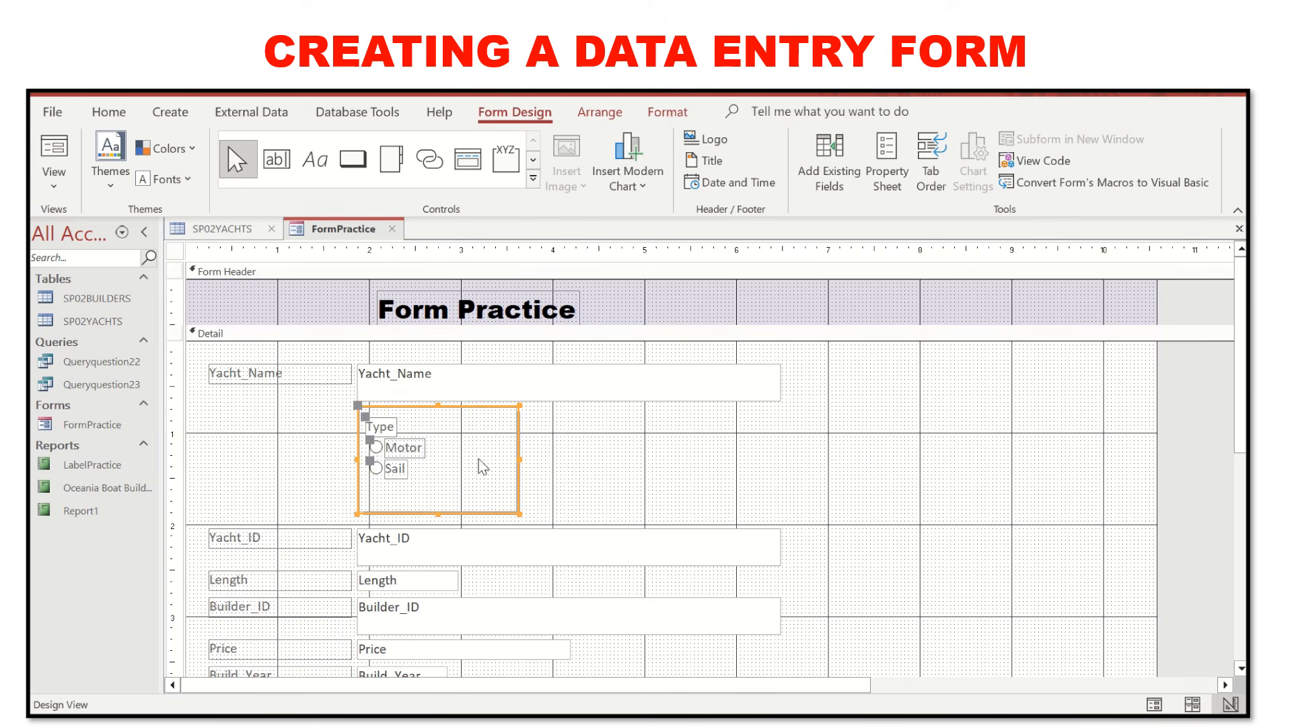
left_click(650, 470)
Nudge the Motor and Sail options slightly down and to the right inside the option group frame.
left_click(387, 425)
left_click_drag(391, 423, 453, 480)
left_click(465, 447)
left_click(412, 439)
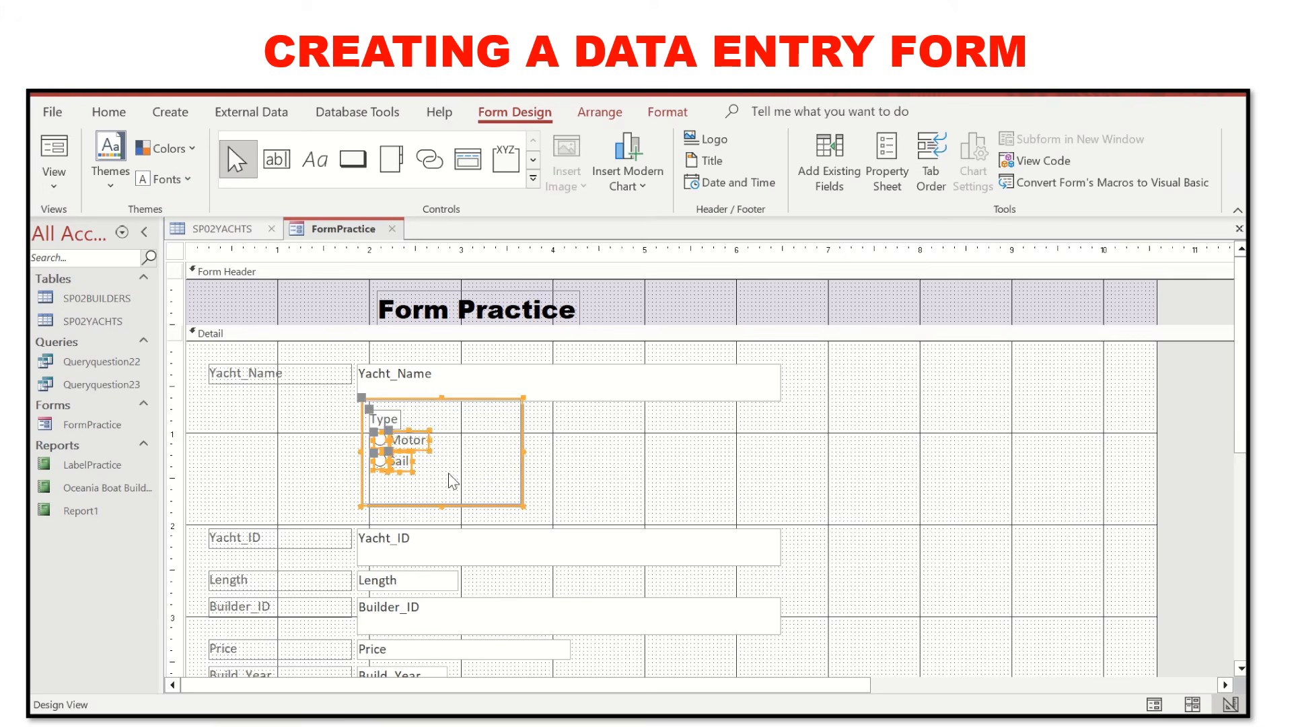
left_click(419, 404, "shift")
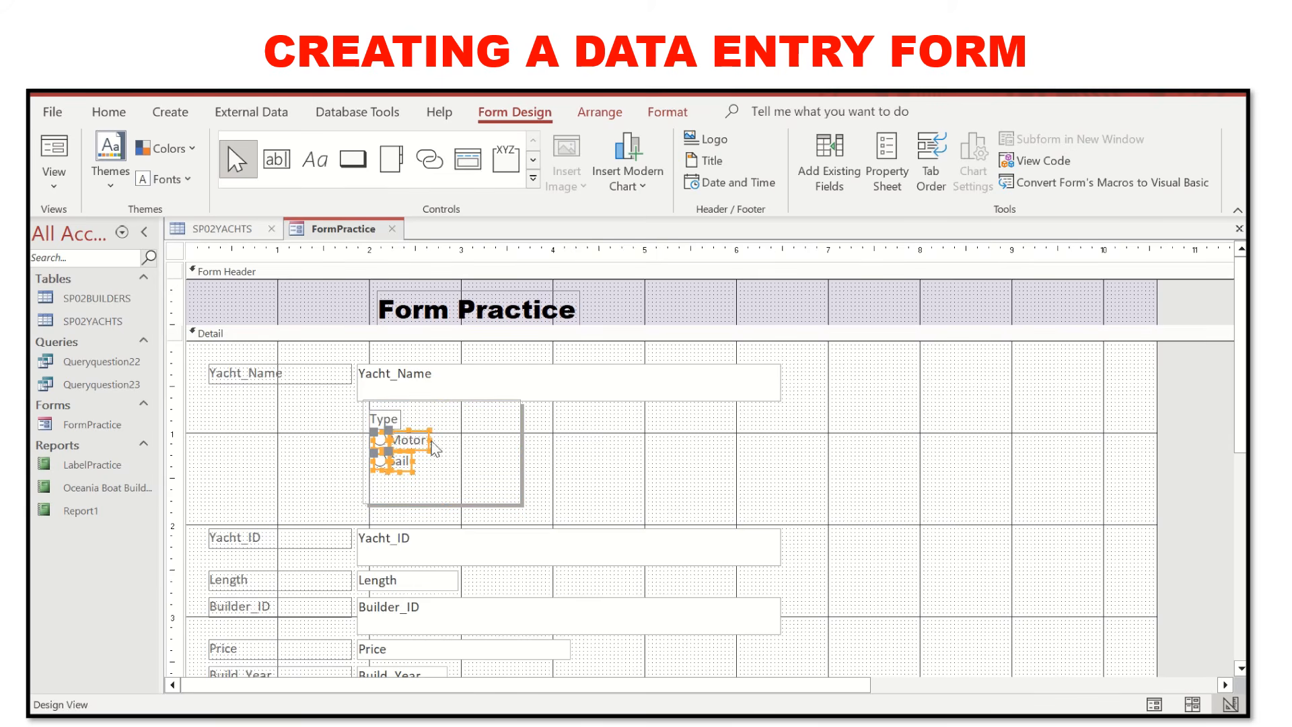
key("Down")
key("Down")
key("Down")
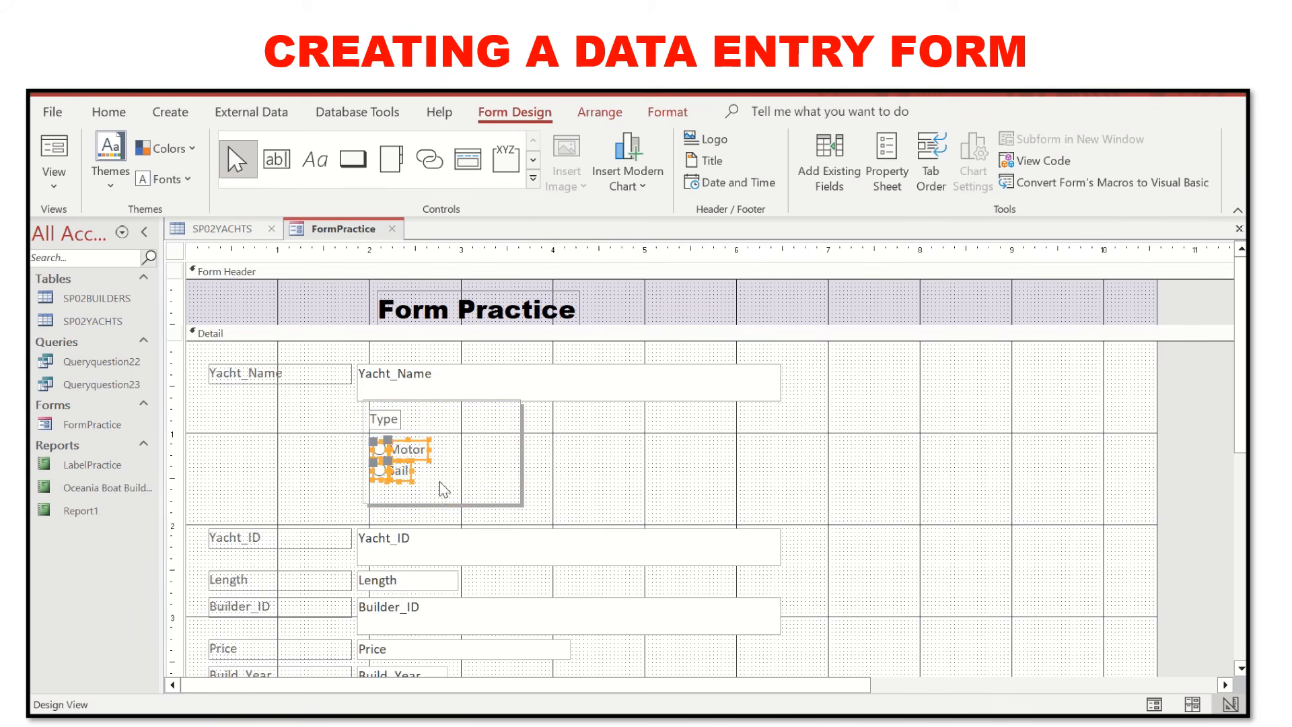
left_click(489, 456)
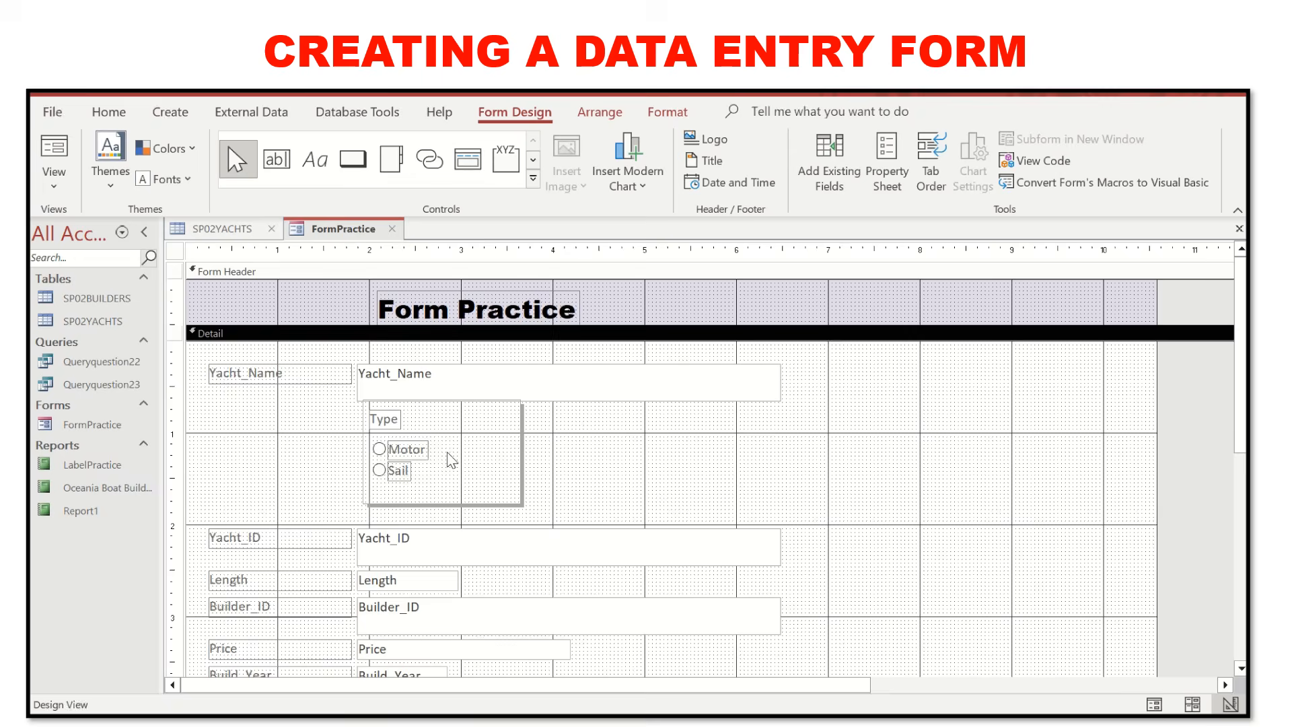
left_click_drag(416, 431, 406, 502)
key("Right")
key("Right")
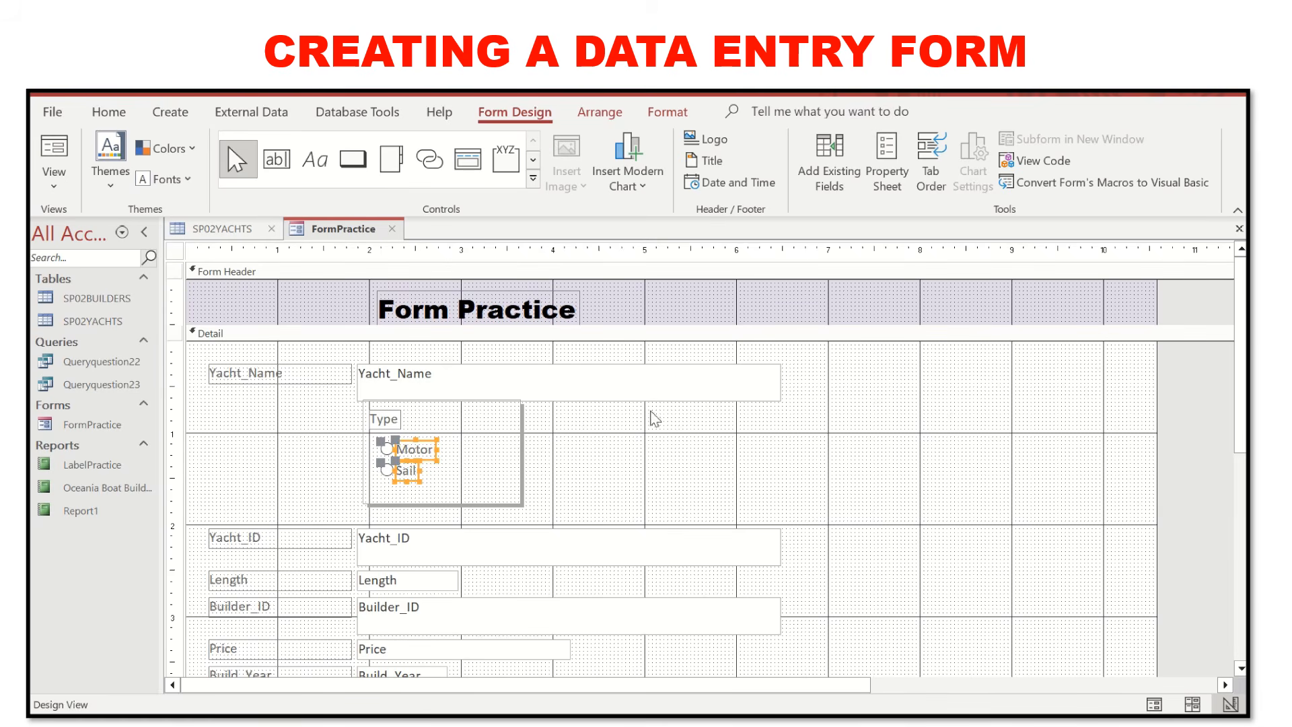
left_click(650, 484)
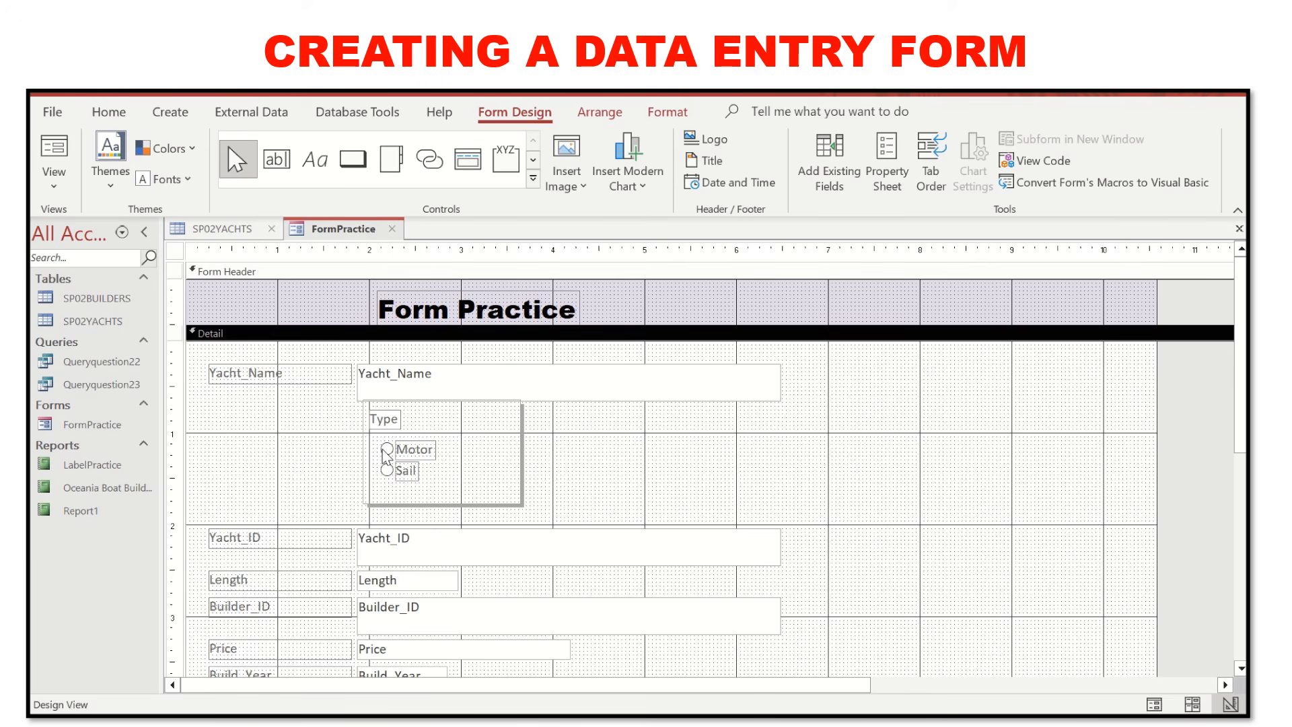
Preview FormPractice in Form View, and in Layout View align the option group with the field boxes, midway between Yacht_Name and Yacht_ID.
left_click(54, 177)
left_click(101, 223)
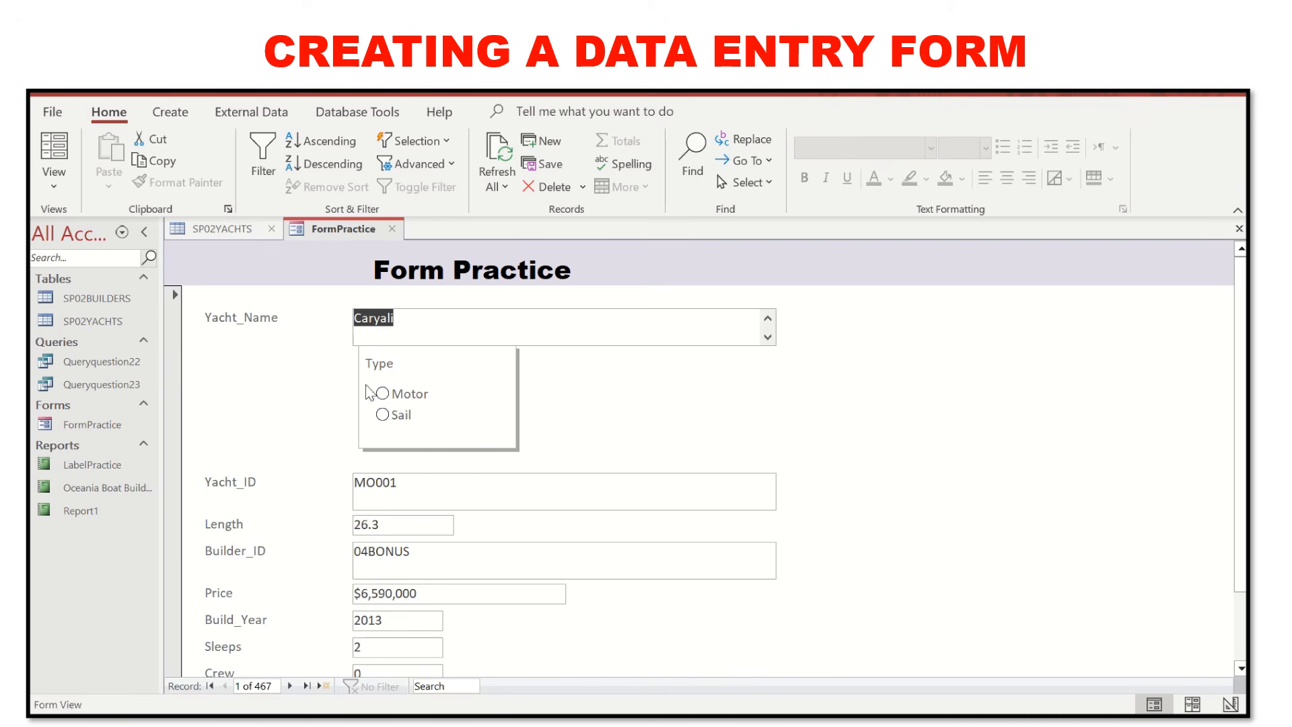
left_click(52, 176)
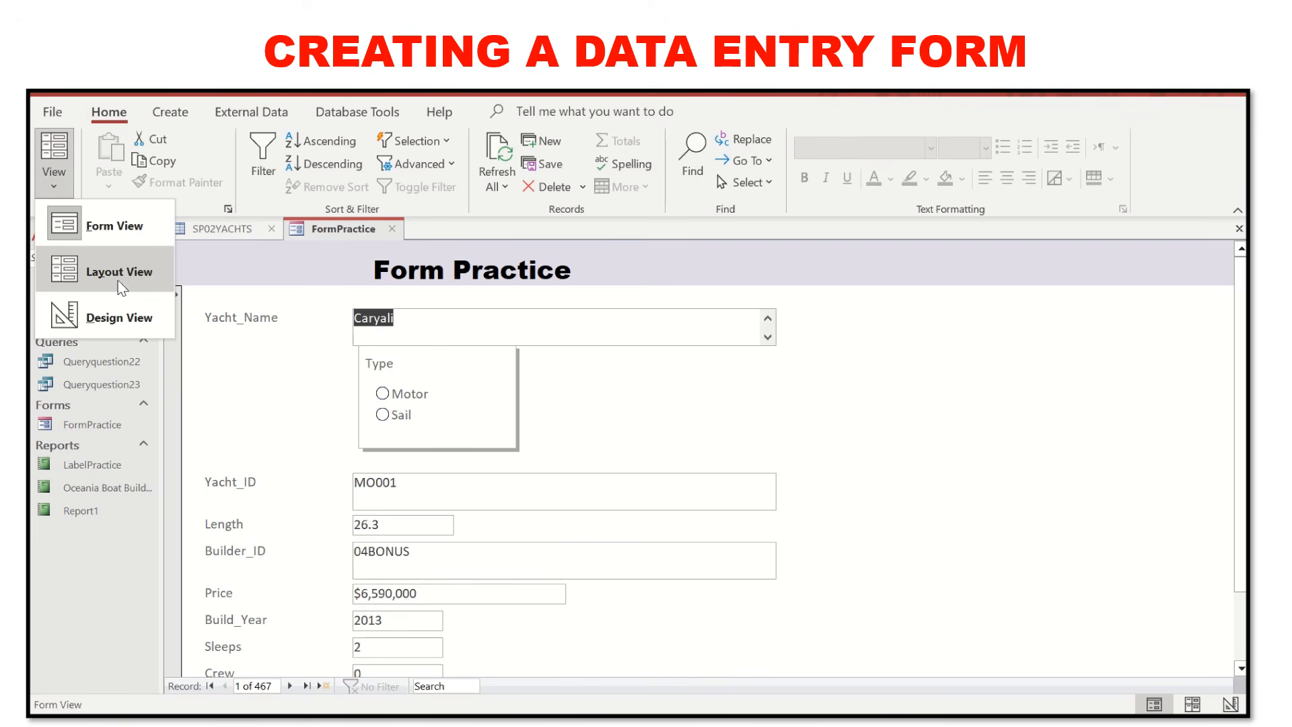
left_click(114, 282)
left_click(391, 385)
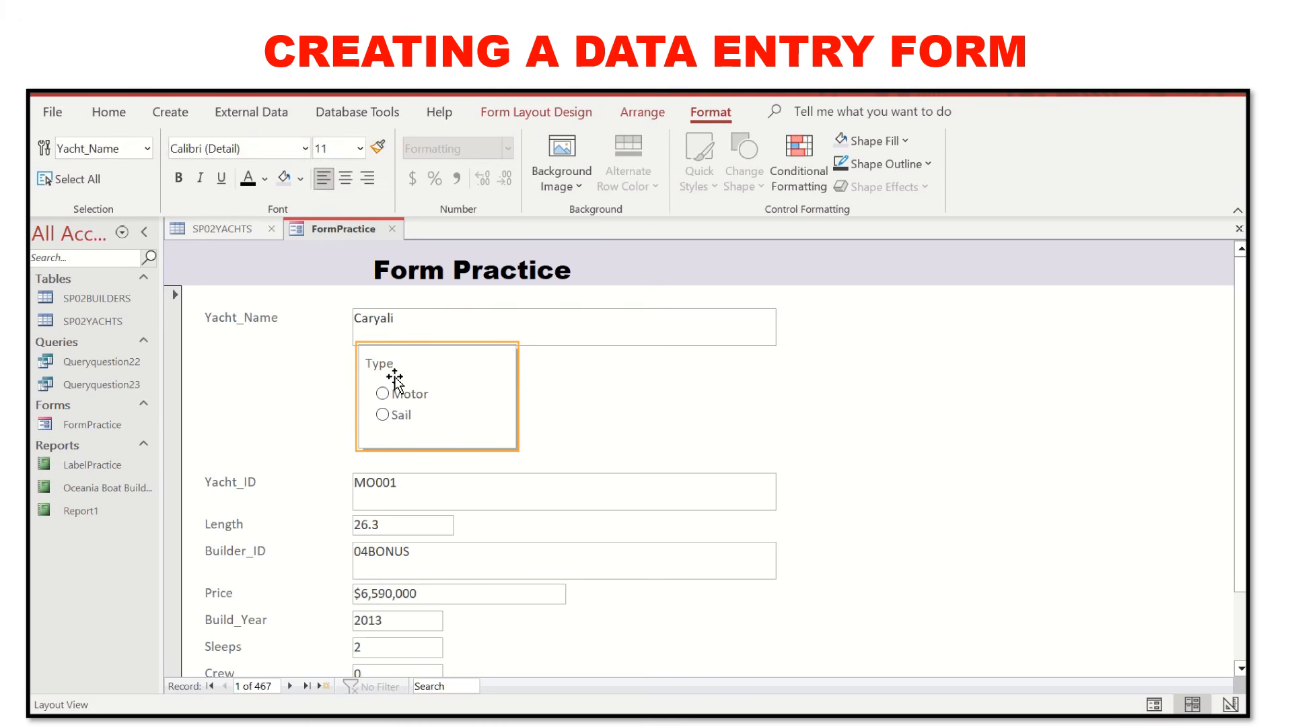
left_click_drag(436, 395, 444, 370)
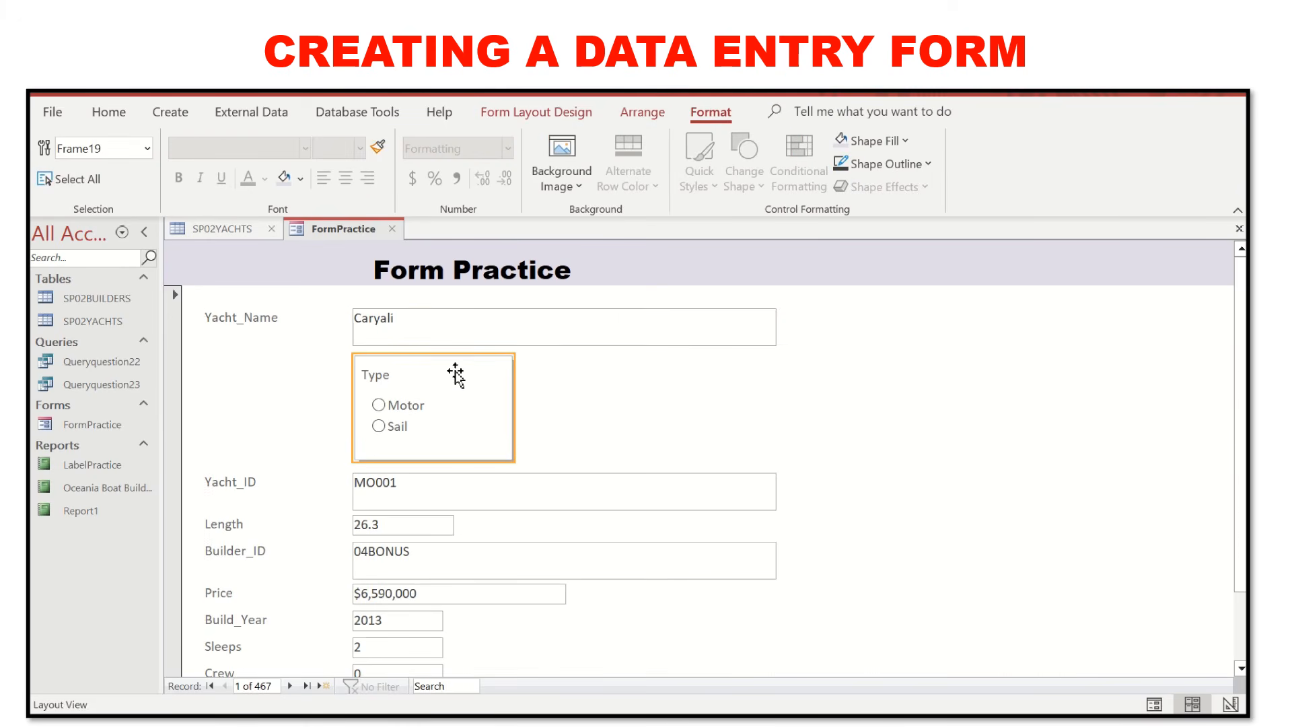
left_click(675, 418)
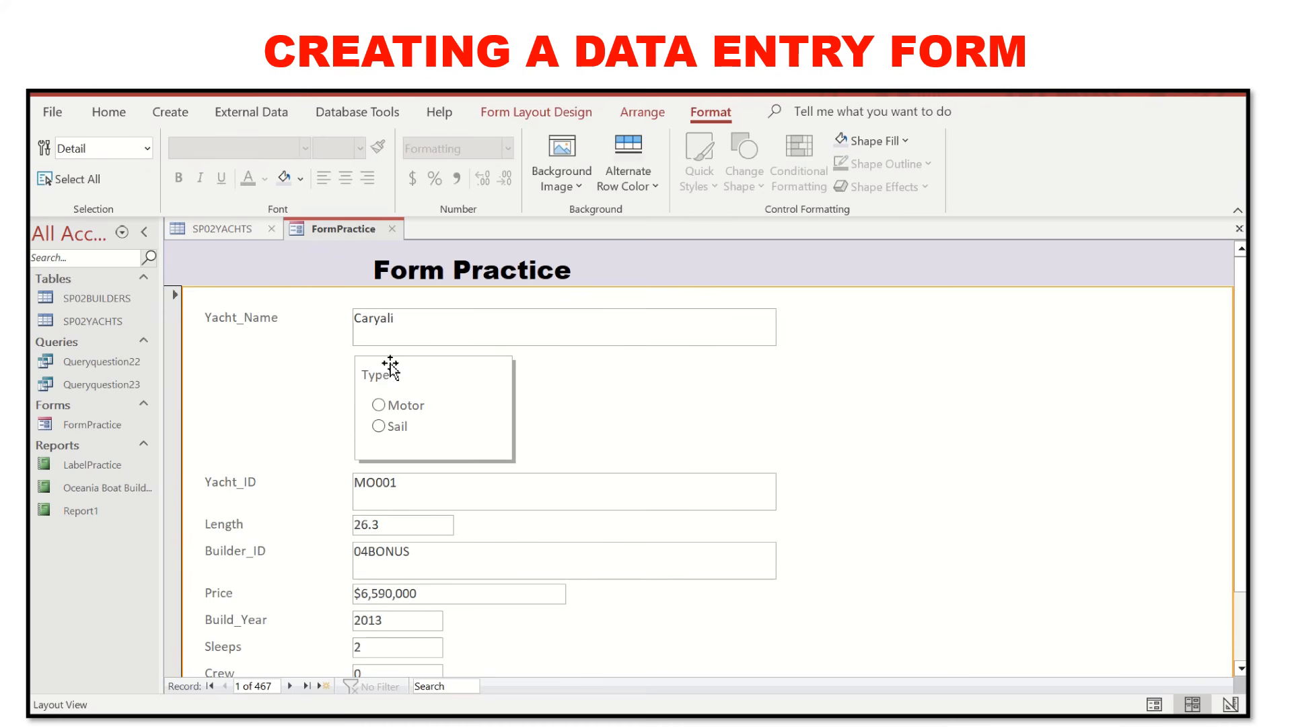
Move the Type caption to the horizontal centre of the option group frame.
left_click(379, 378)
left_click_drag(377, 377, 437, 376)
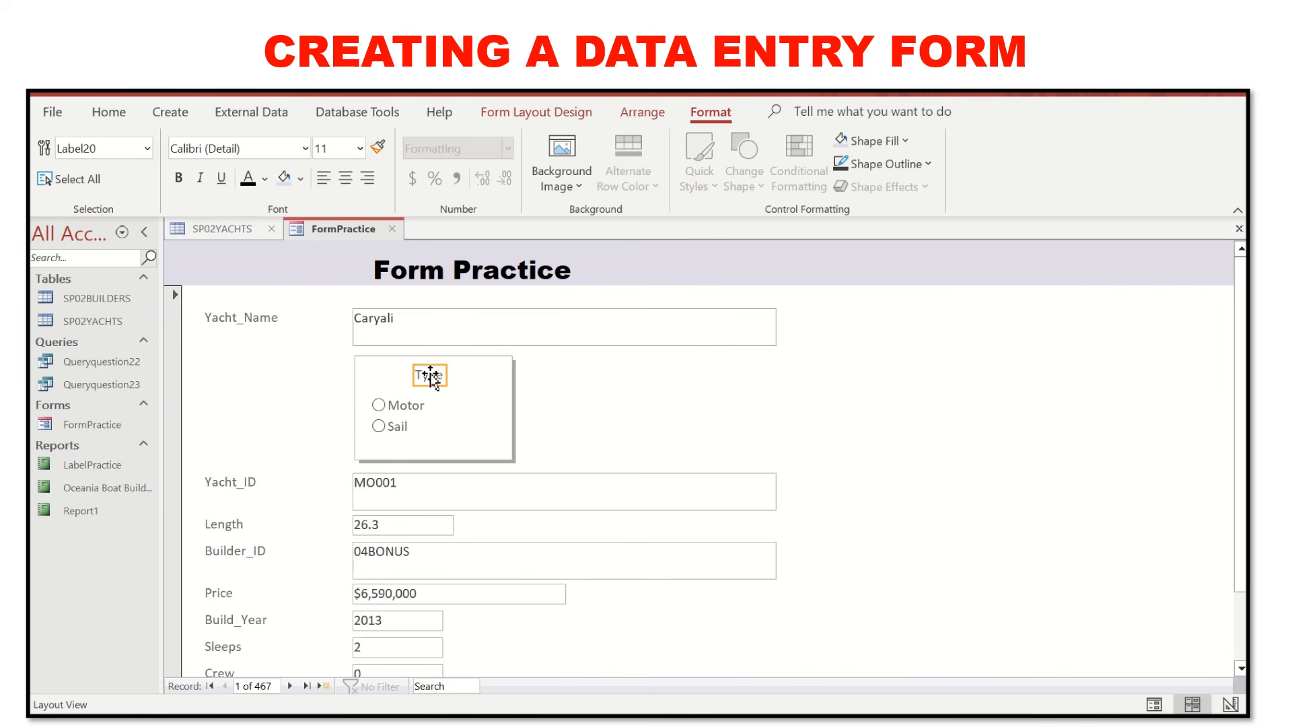
left_click(602, 402)
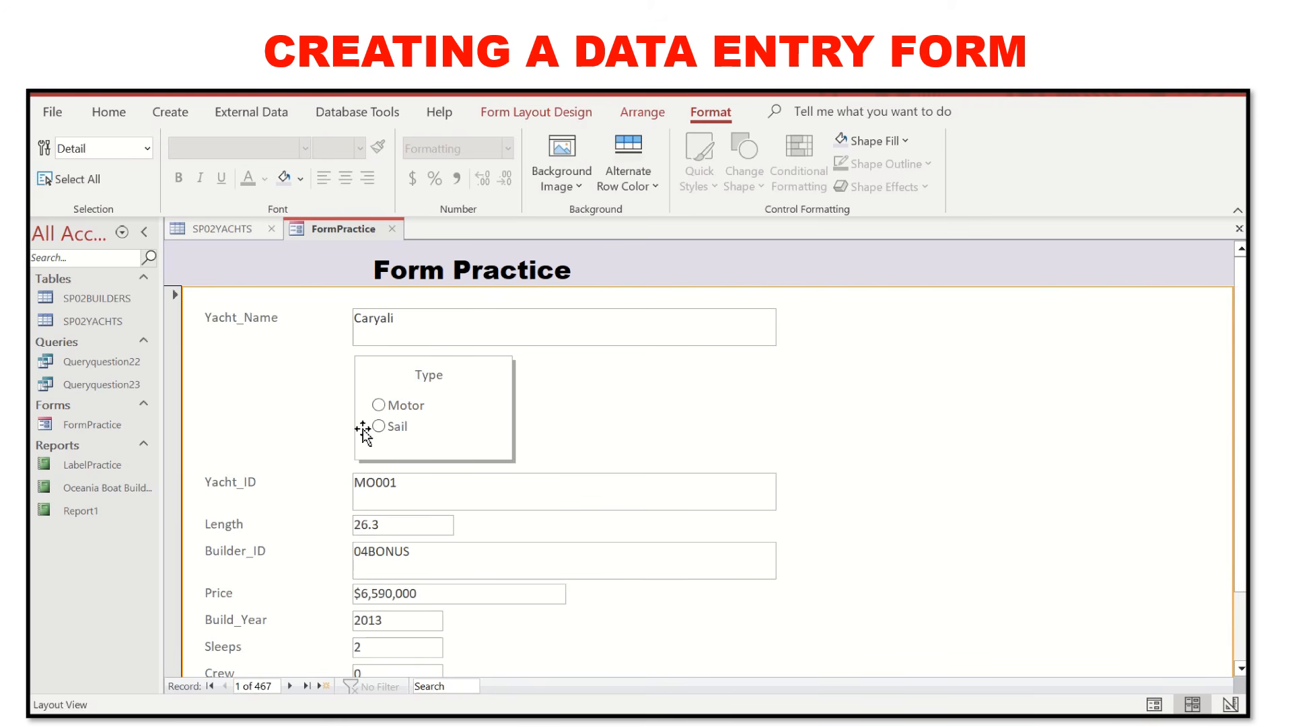
Switch FormPractice to Form View and test the Type option group by selecting its options, ending on Sail.
left_click(390, 408)
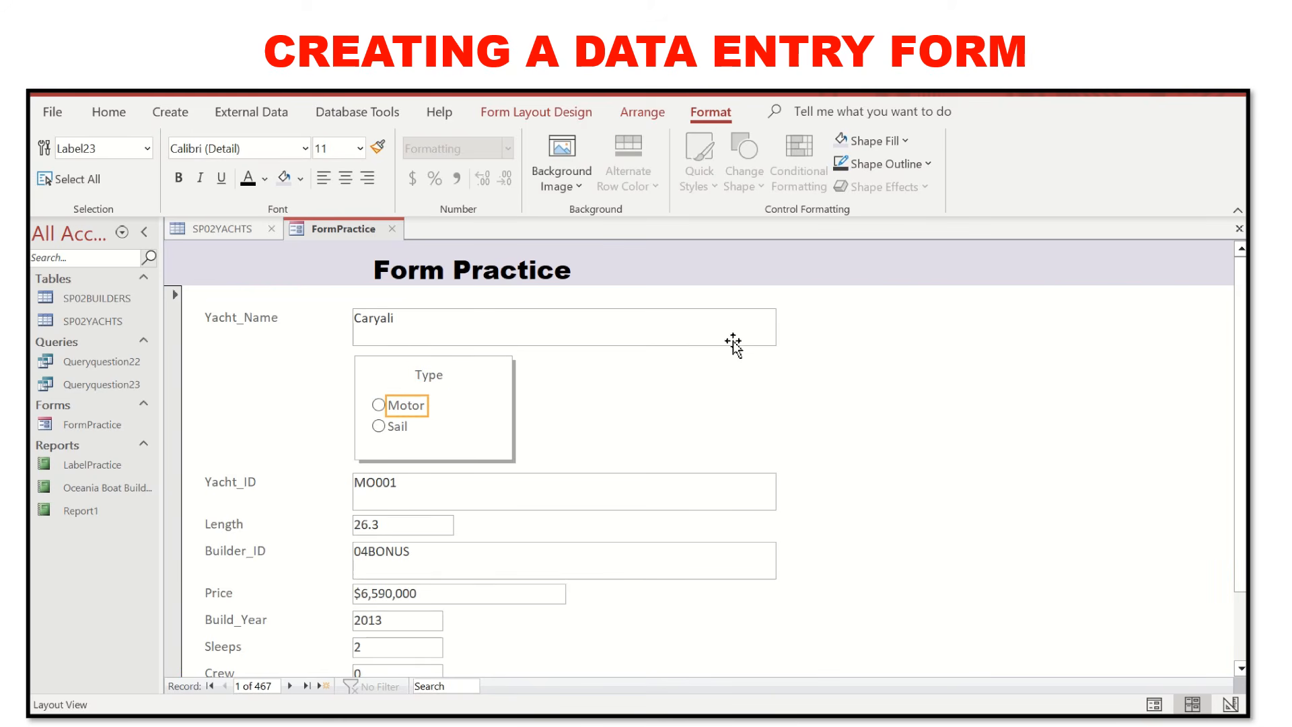
left_click(773, 361)
left_click(106, 112)
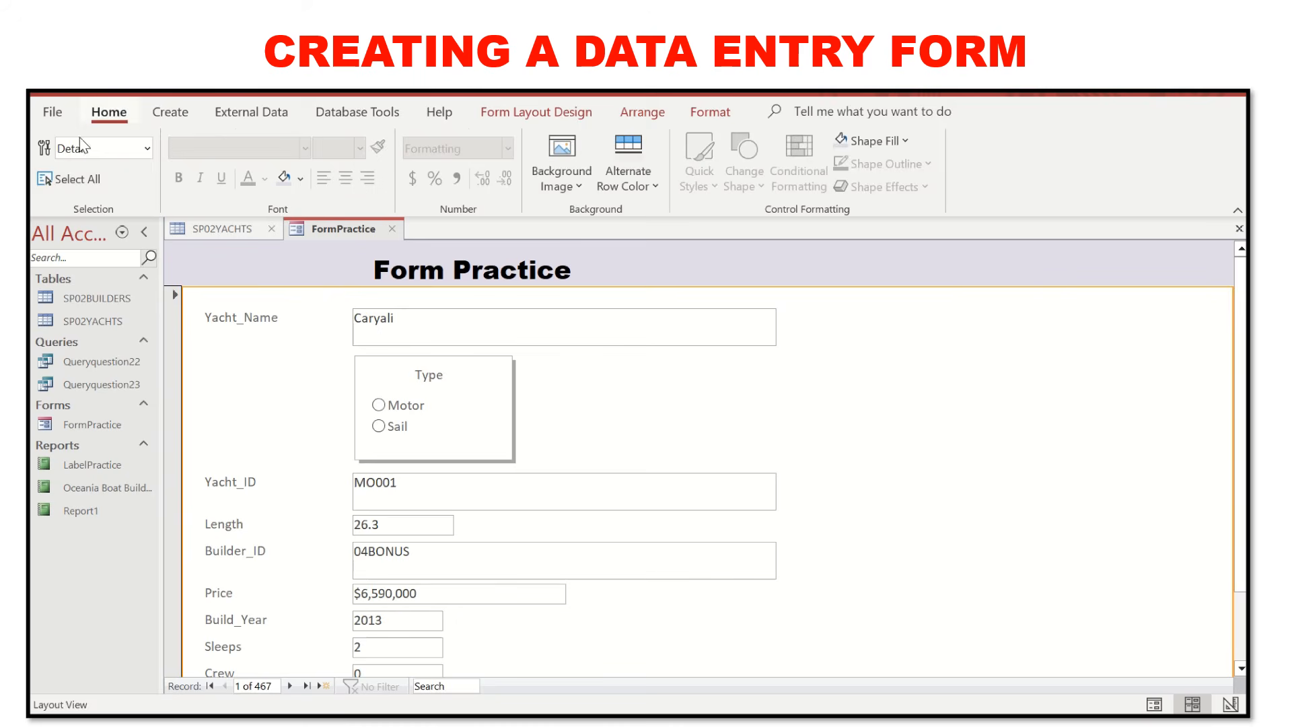
left_click(53, 171)
left_click(73, 239)
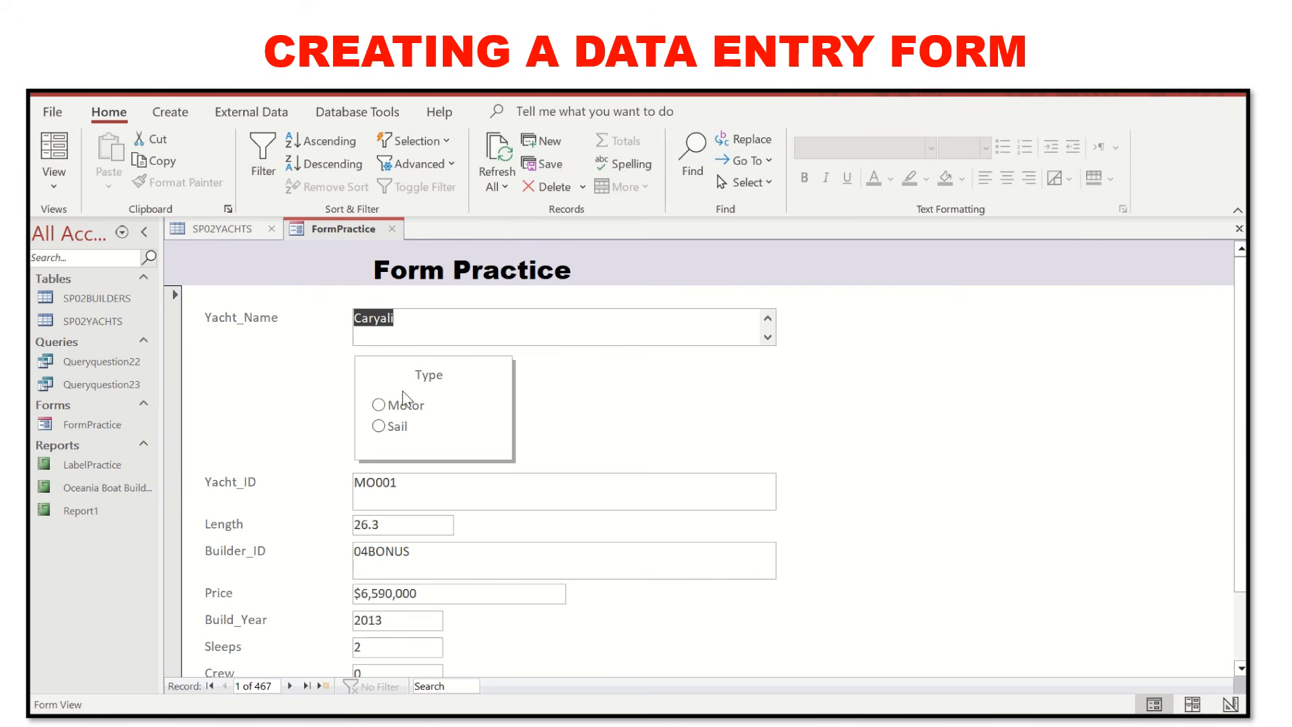
left_click(379, 416)
left_click(380, 428)
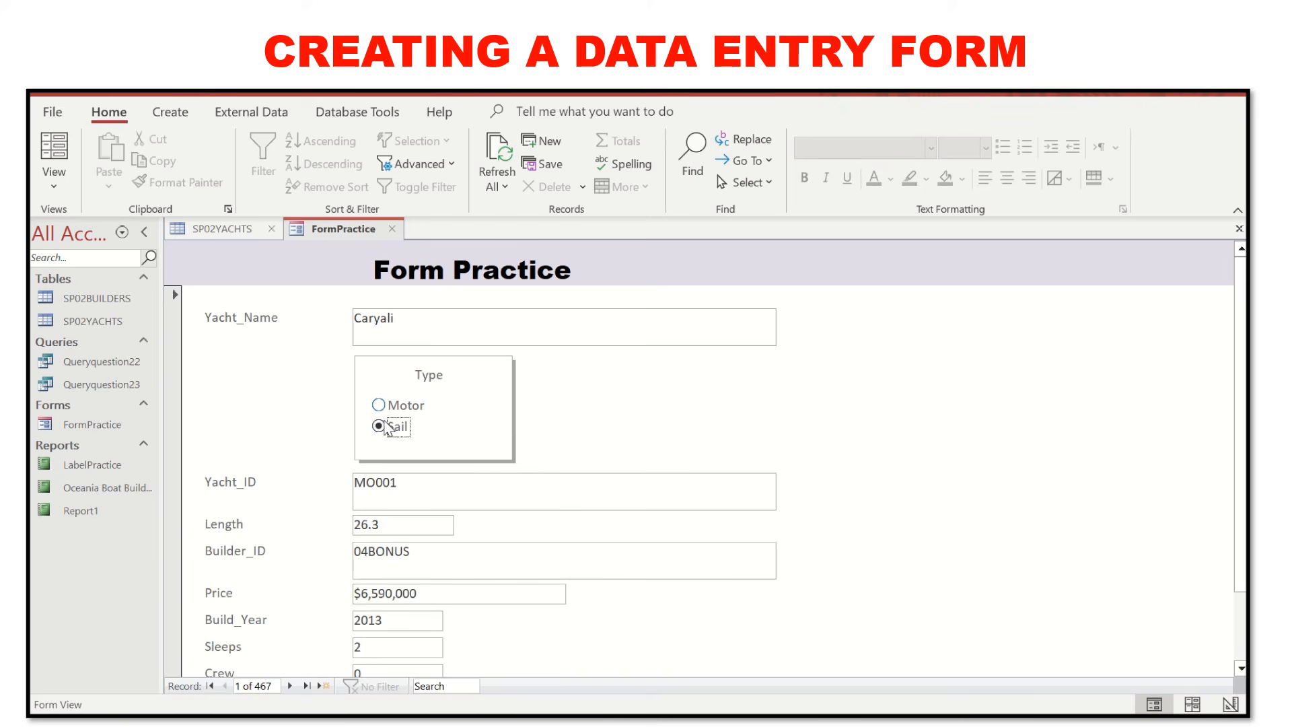
Return FormPractice to Design View and widen the form to about 10.8 ruler units.
left_click(53, 180)
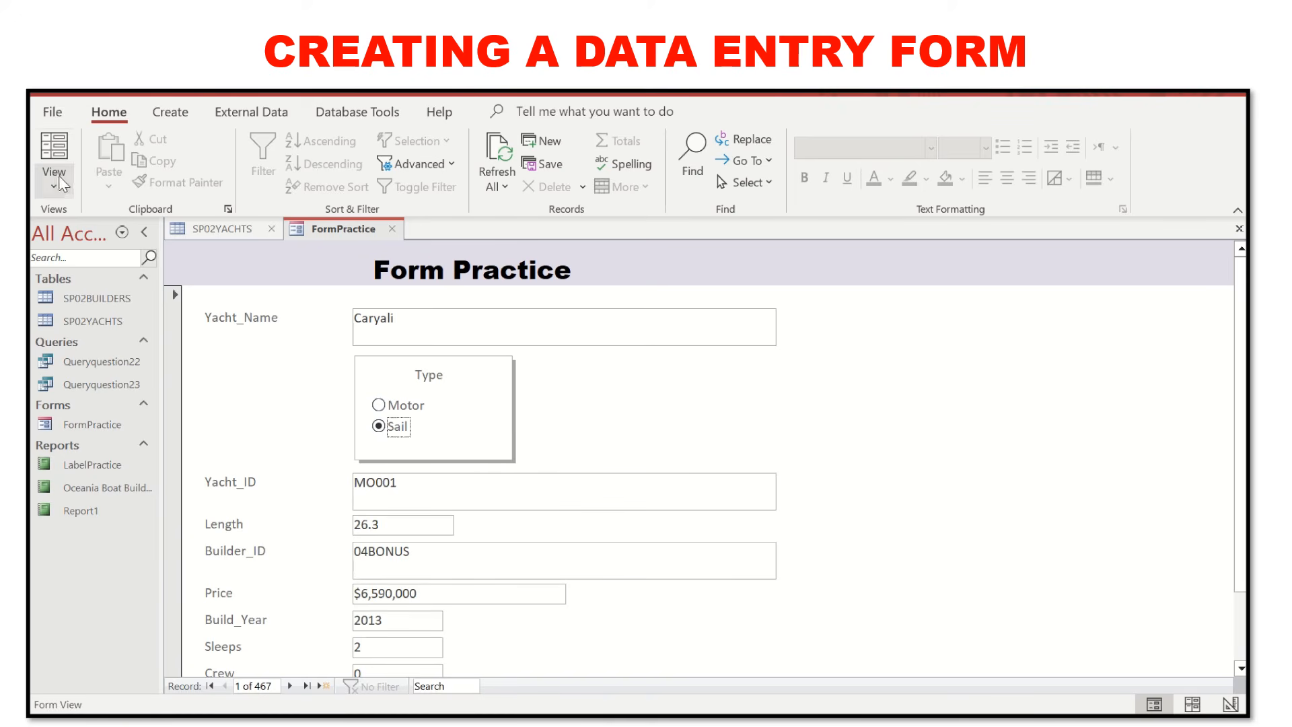
left_click(100, 271)
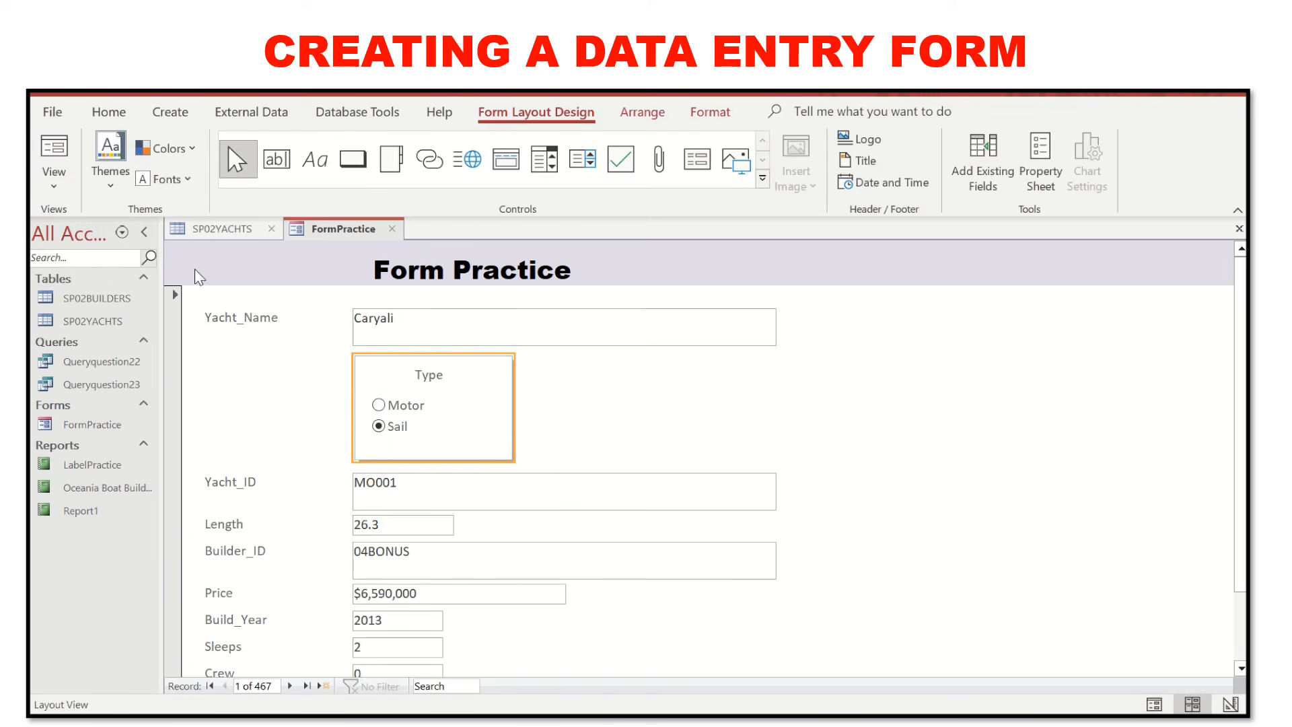
left_click(54, 181)
left_click(102, 314)
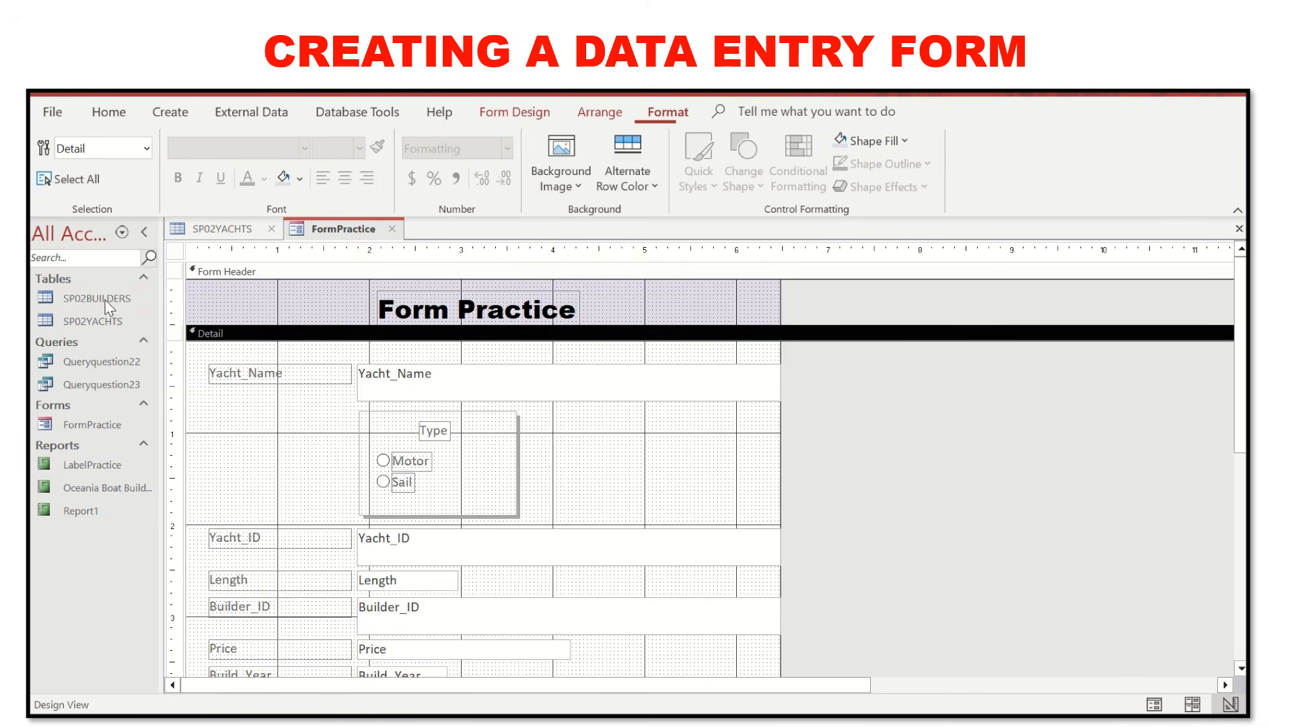
left_click_drag(779, 423, 1176, 465)
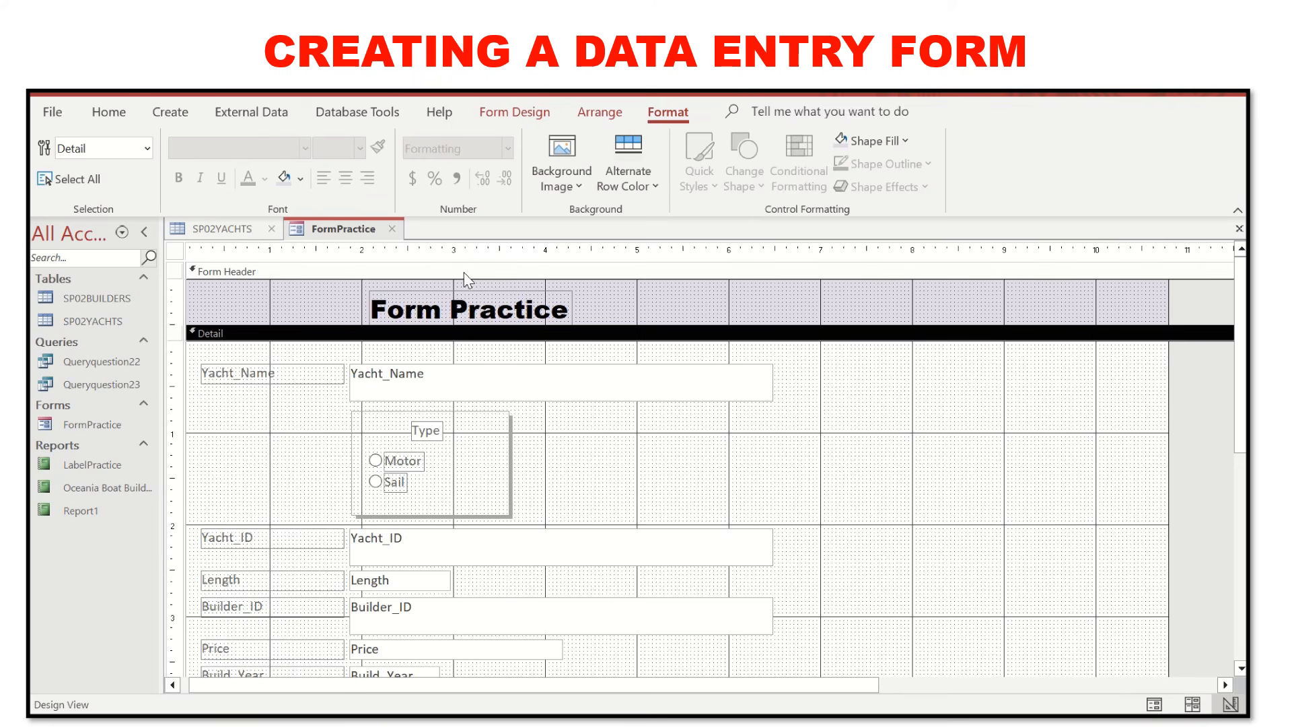
Add a command button beside the Yacht_Name box that runs Go To Next Record, with the Go To Next picture and the name Next.
left_click(109, 113)
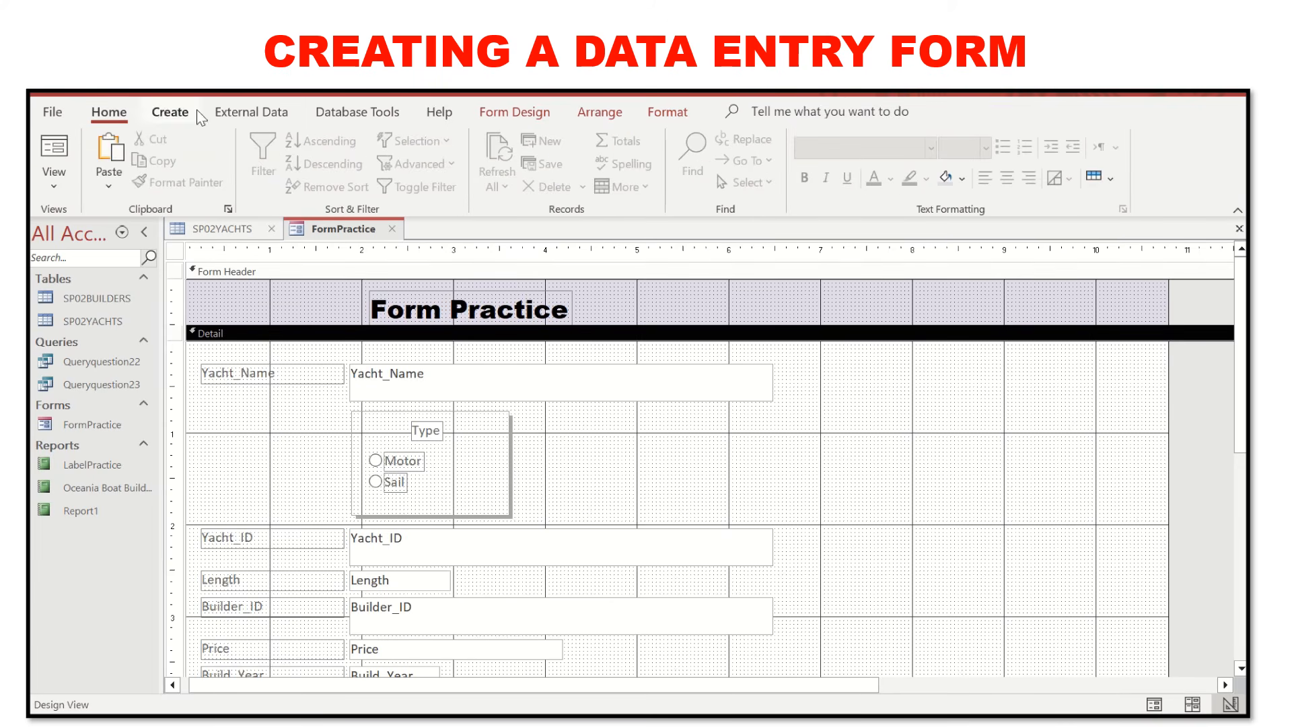
left_click(530, 116)
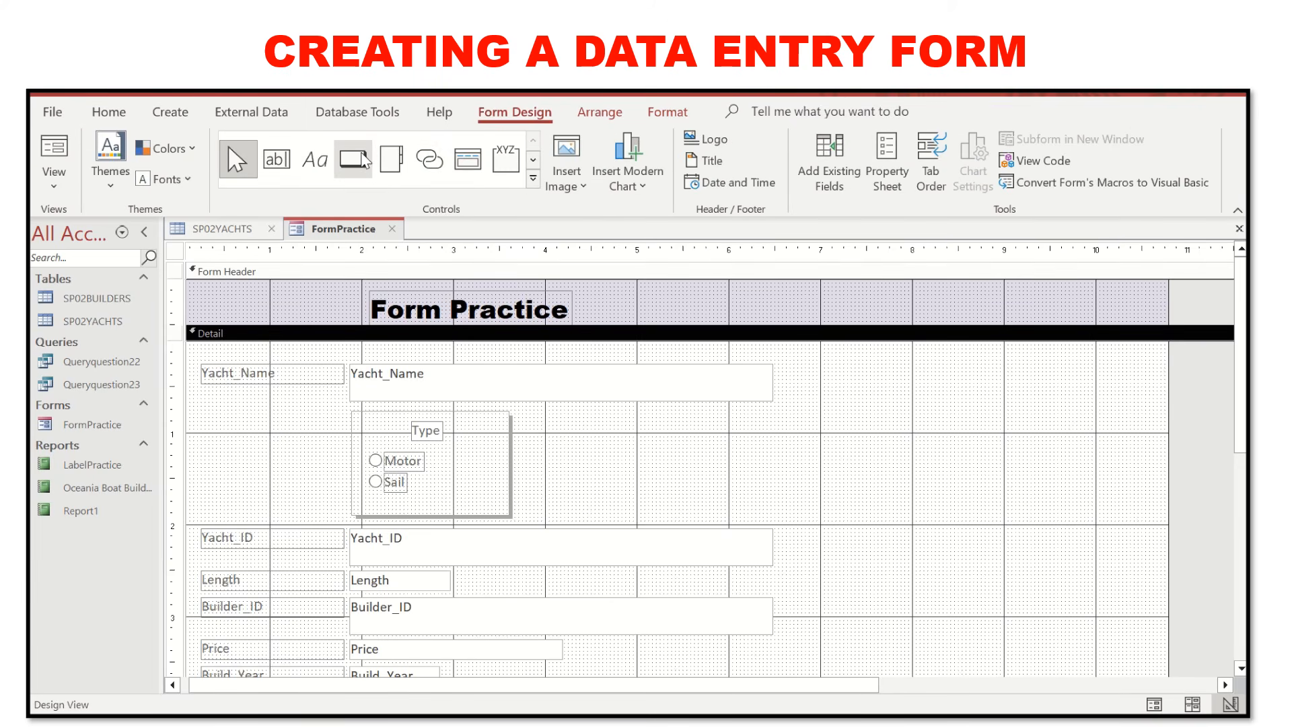
left_click(355, 170)
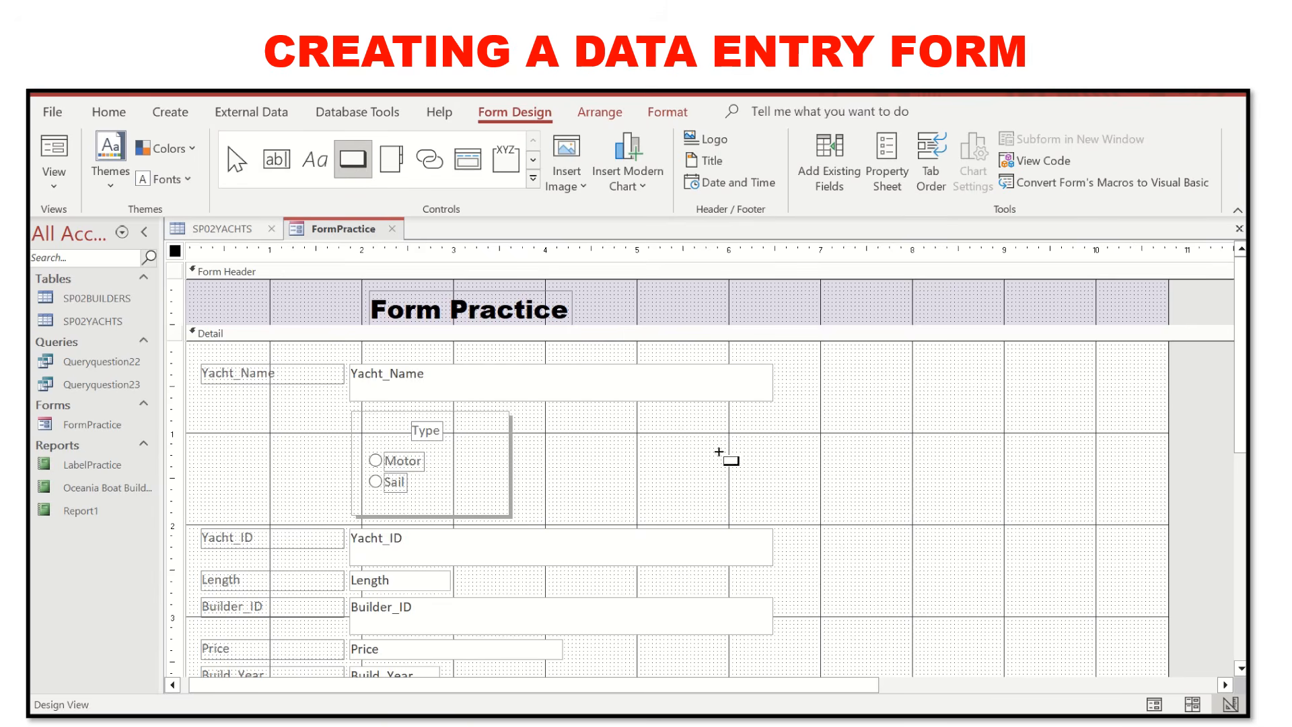
left_click_drag(844, 376, 915, 412)
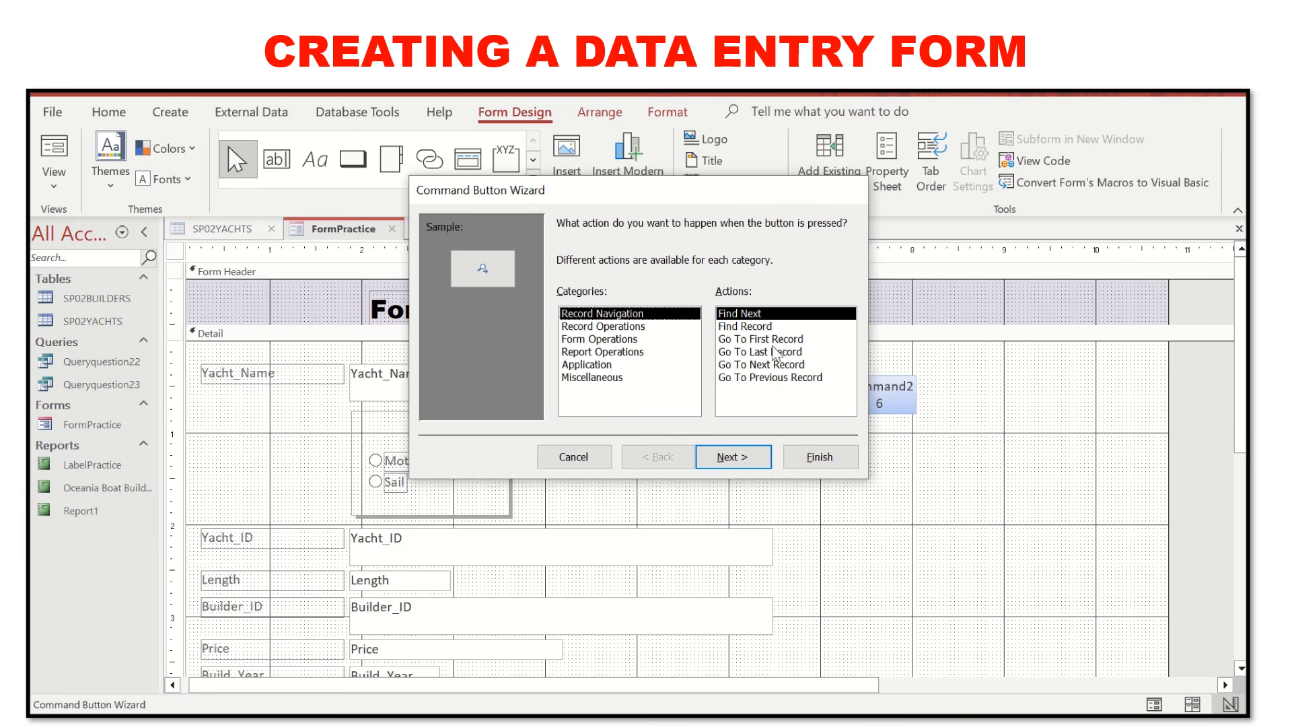
left_click(793, 364)
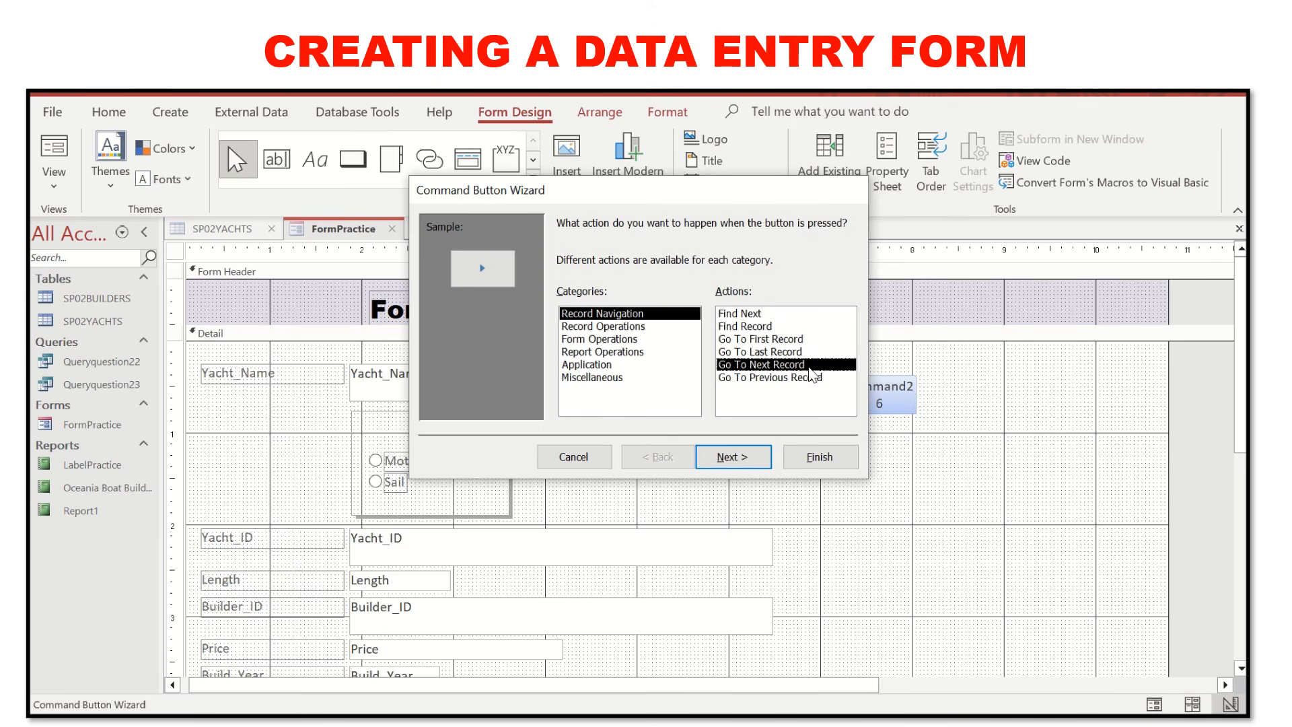
left_click(733, 462)
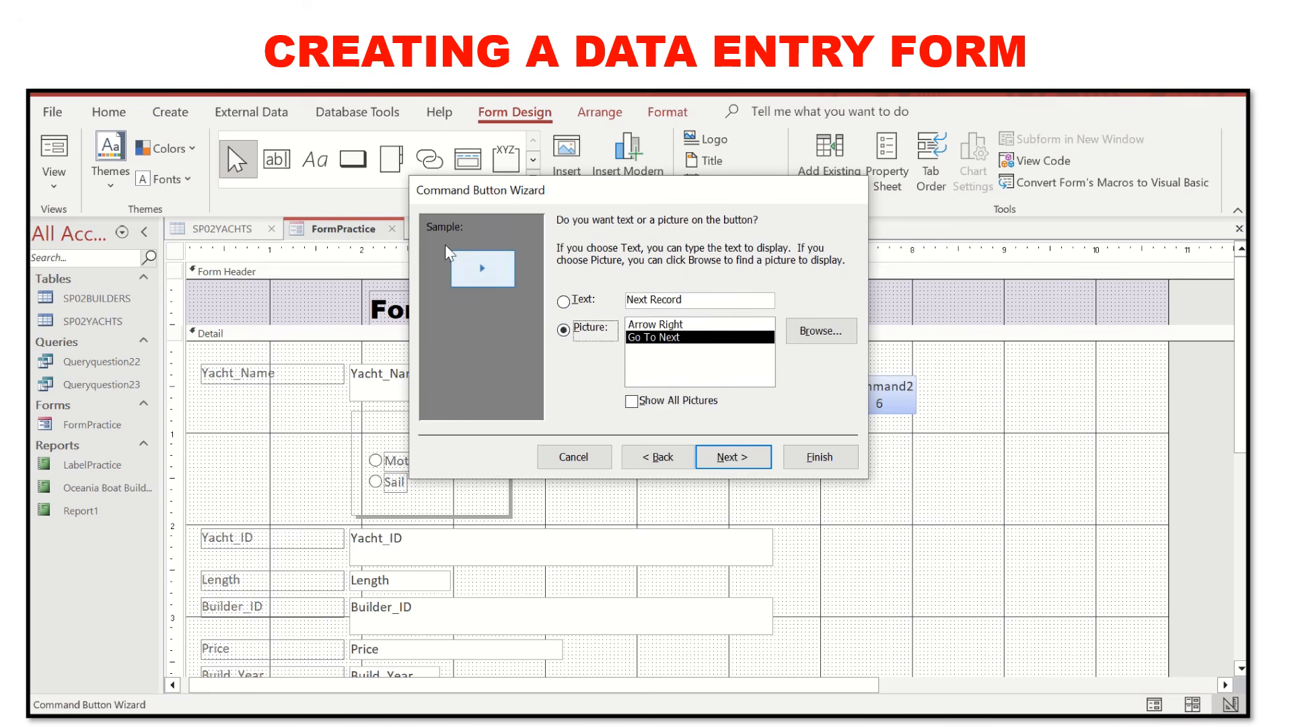
left_click(751, 464)
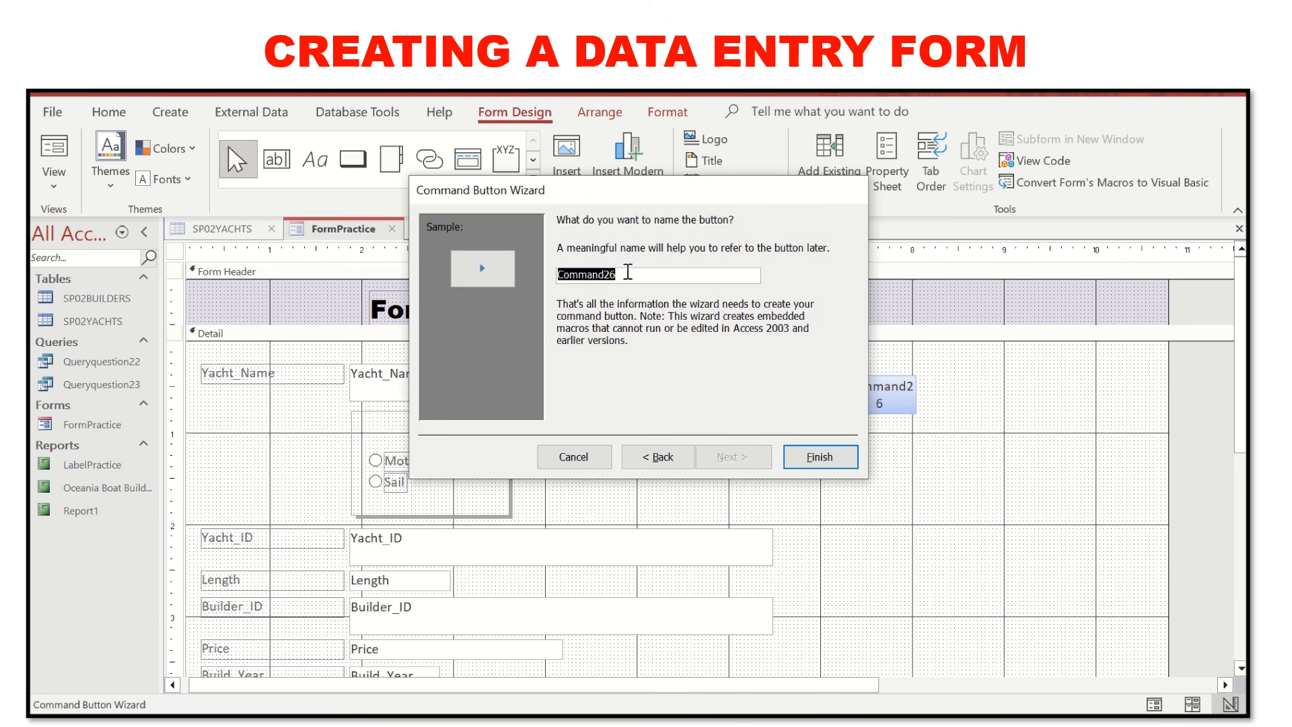
type("Next")
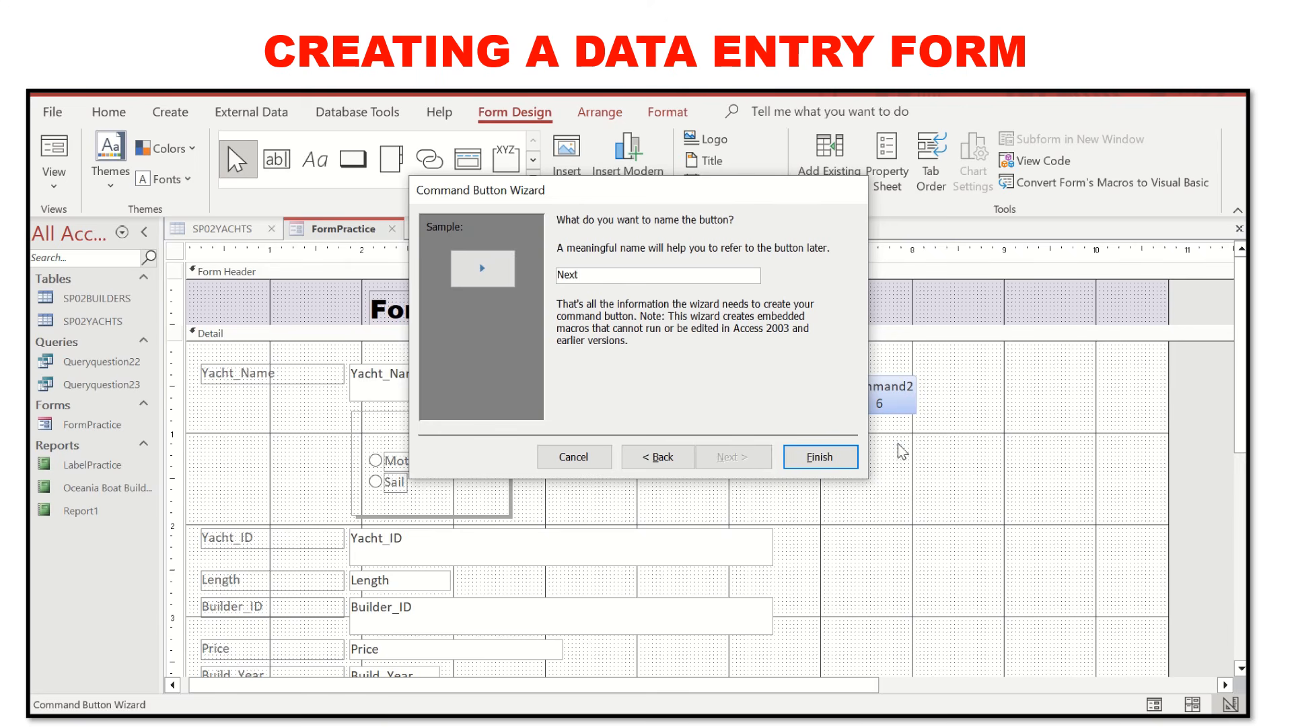
left_click(841, 456)
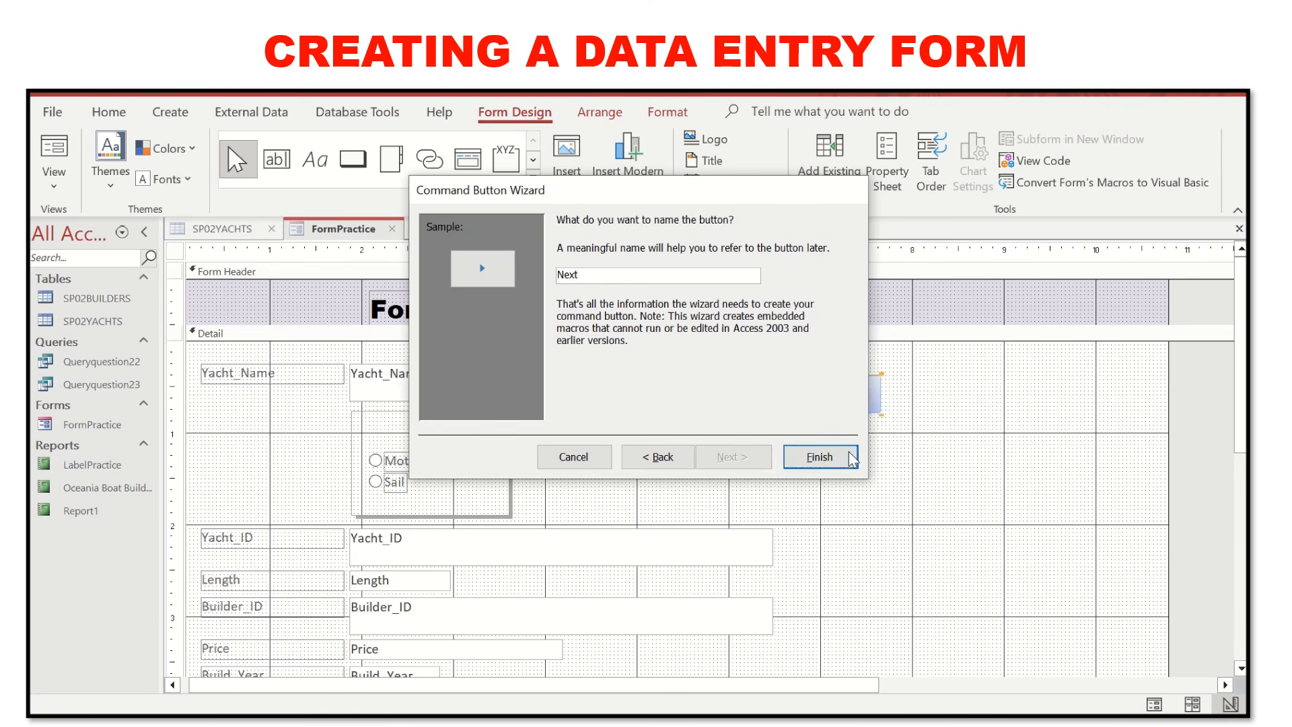
left_click(909, 402)
left_click(865, 390)
left_click(969, 414)
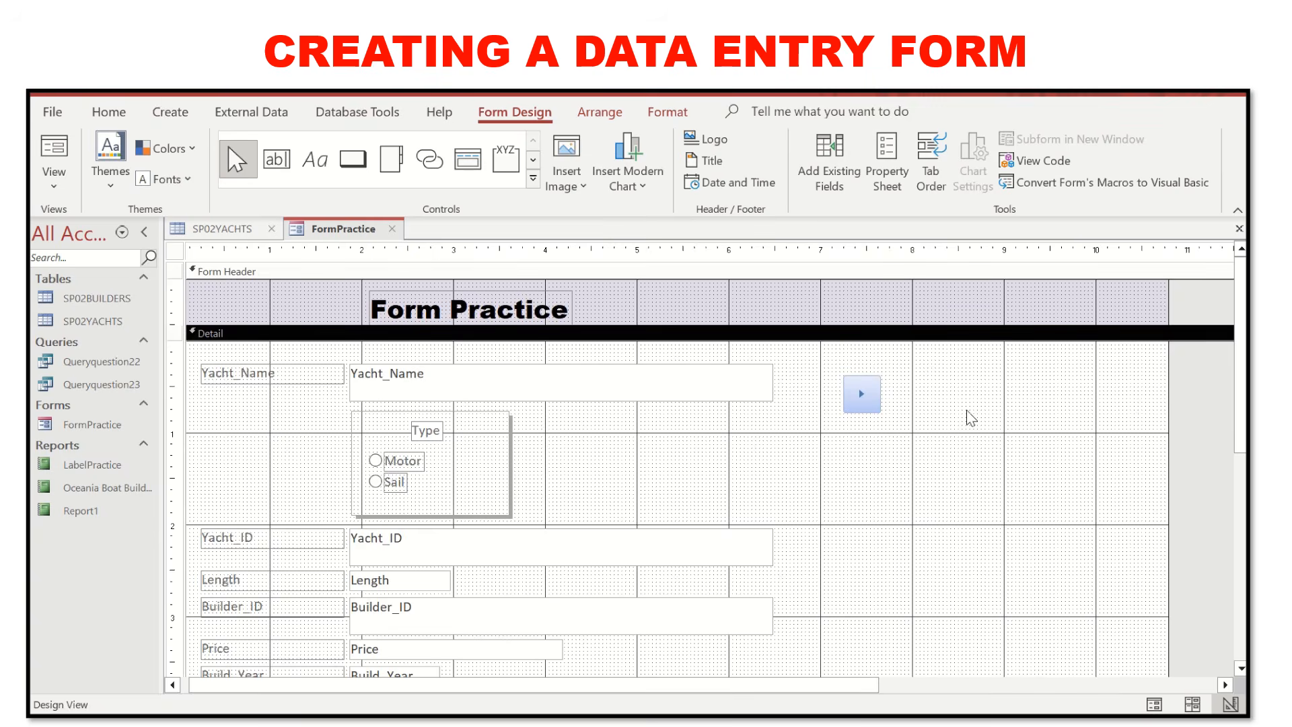
Add a second command button beside it that runs Go To Previous Record, with the Go To Previous picture and the name Previous.
left_click(362, 177)
left_click_drag(927, 383, 967, 422)
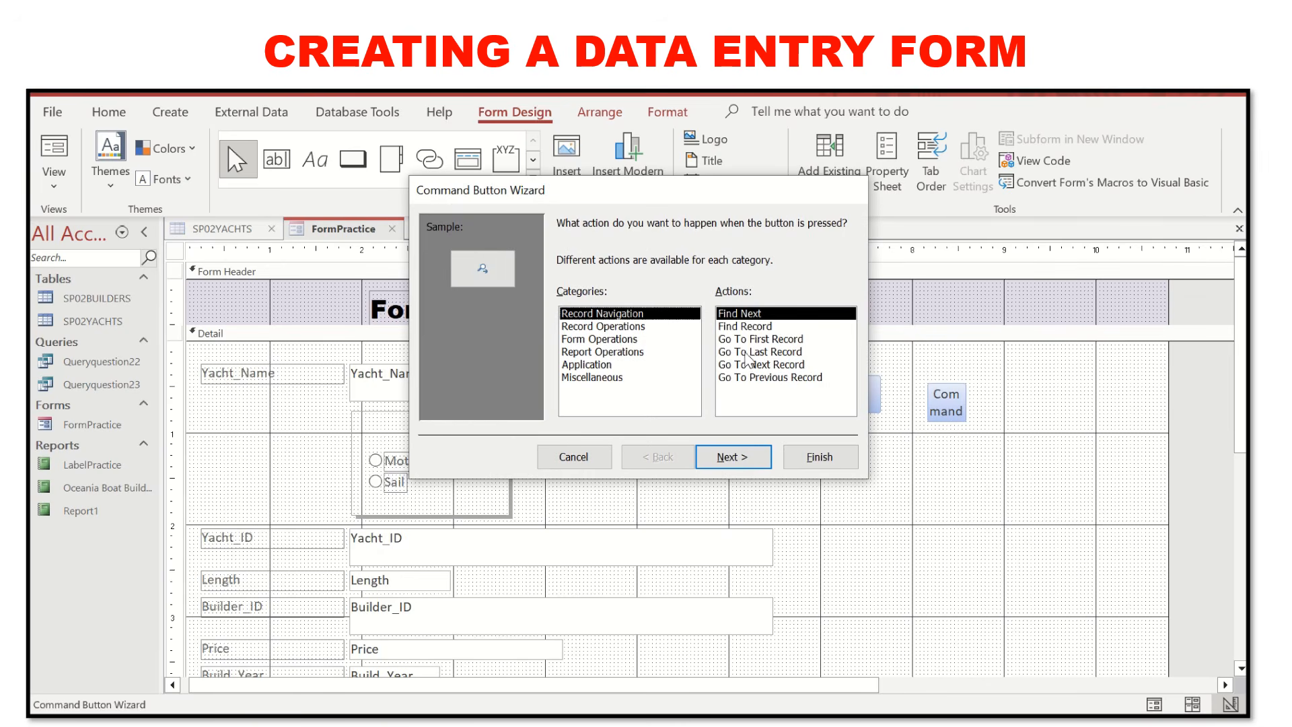
left_click(749, 377)
left_click(744, 457)
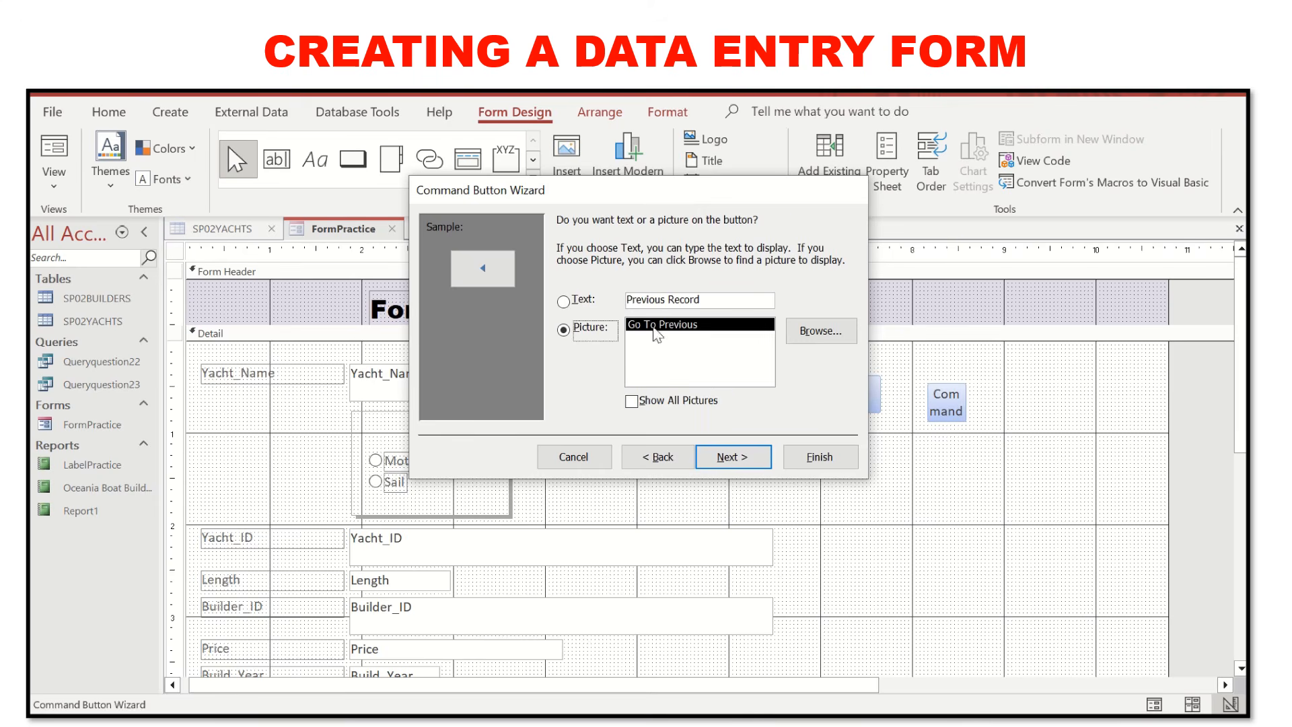
left_click(732, 456)
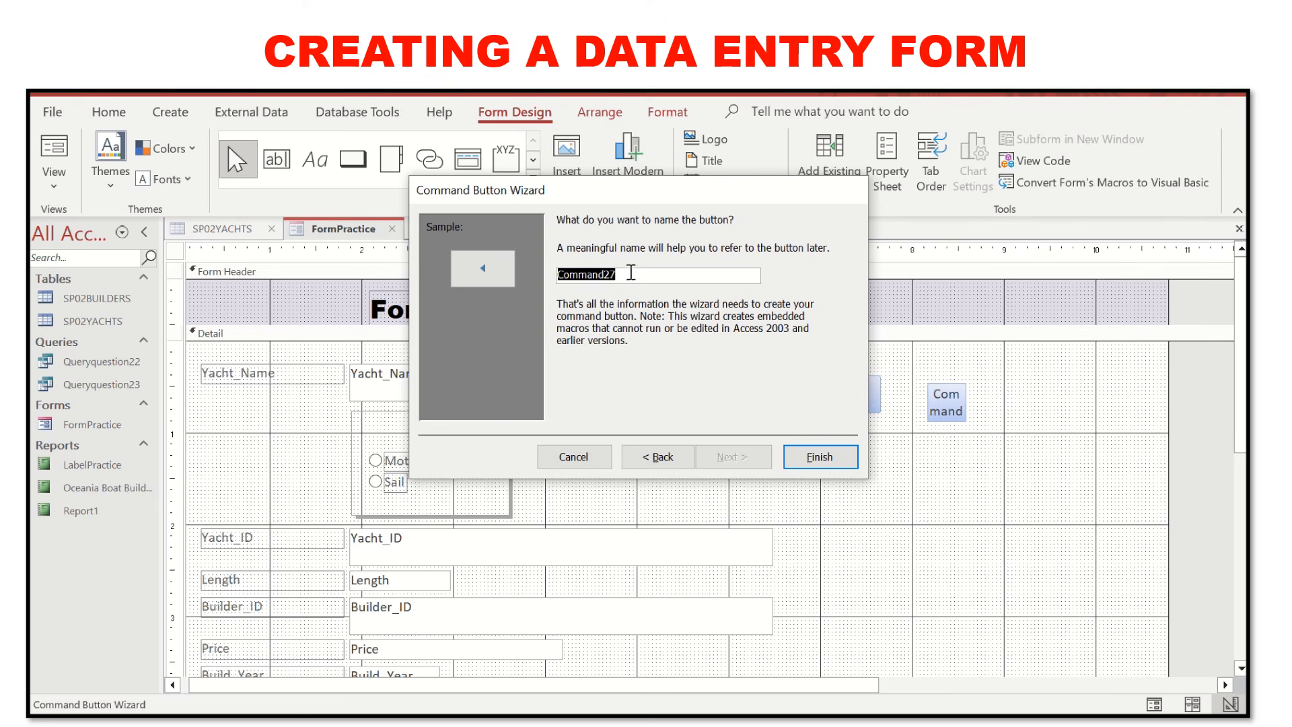
left_click_drag(616, 273, 558, 274)
type("Previous")
left_click(821, 458)
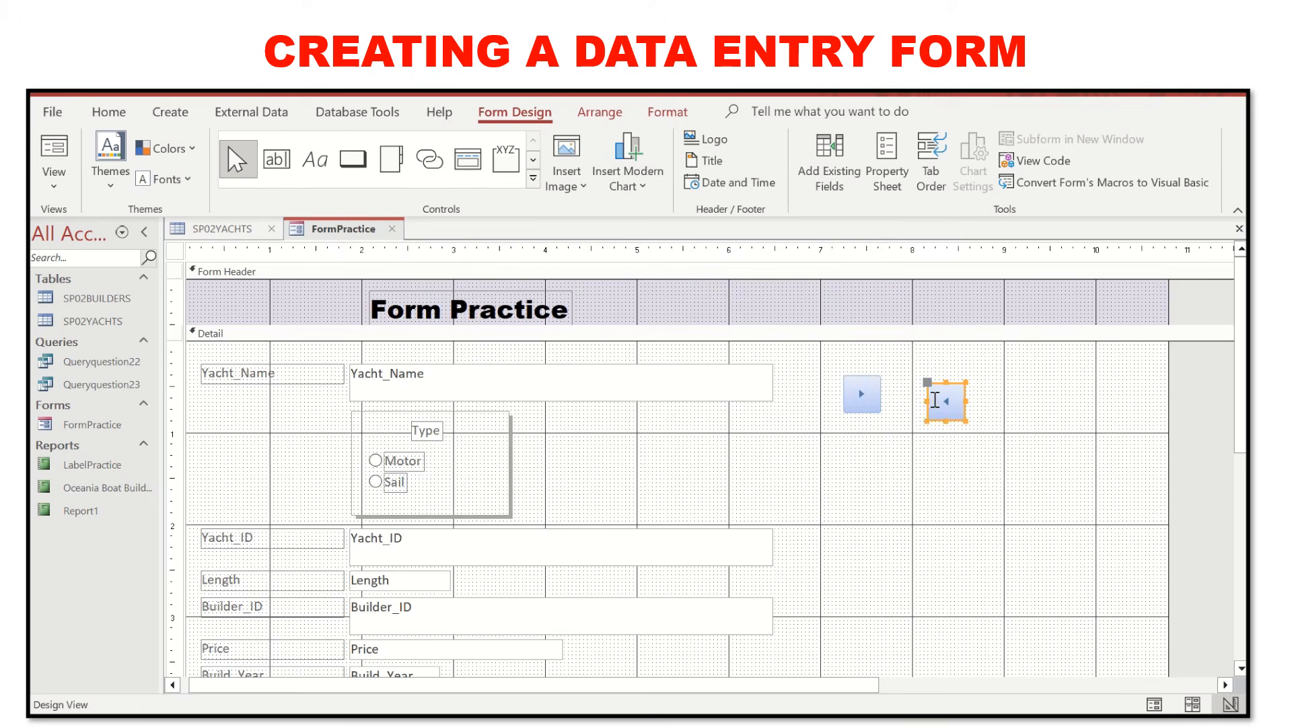
Align the two buttons in one row, Previous starting at about 7.3 and Next at about 9 on the horizontal ruler.
left_click(954, 416)
left_click(957, 468)
left_click(961, 418)
left_click_drag(957, 419, 785, 449)
left_click(855, 390)
left_click_drag(869, 403, 1027, 420)
left_click(786, 446)
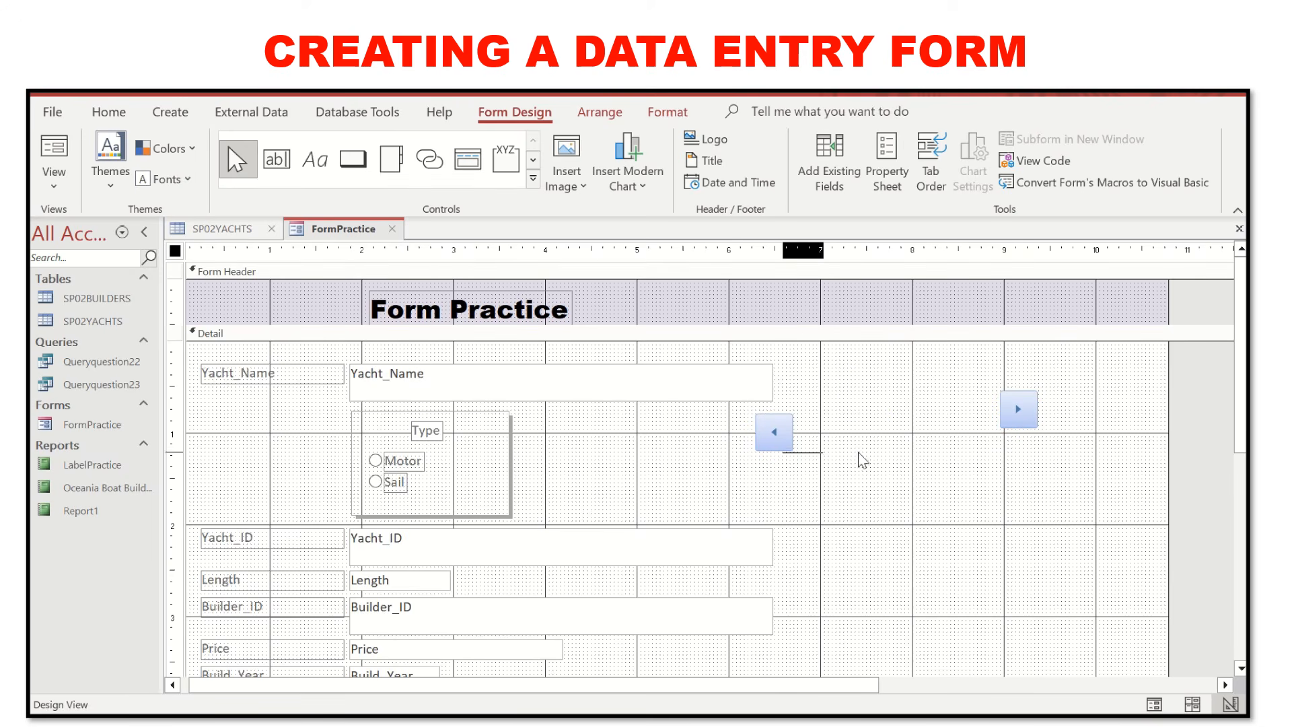
left_click_drag(780, 448, 875, 429)
left_click(961, 447)
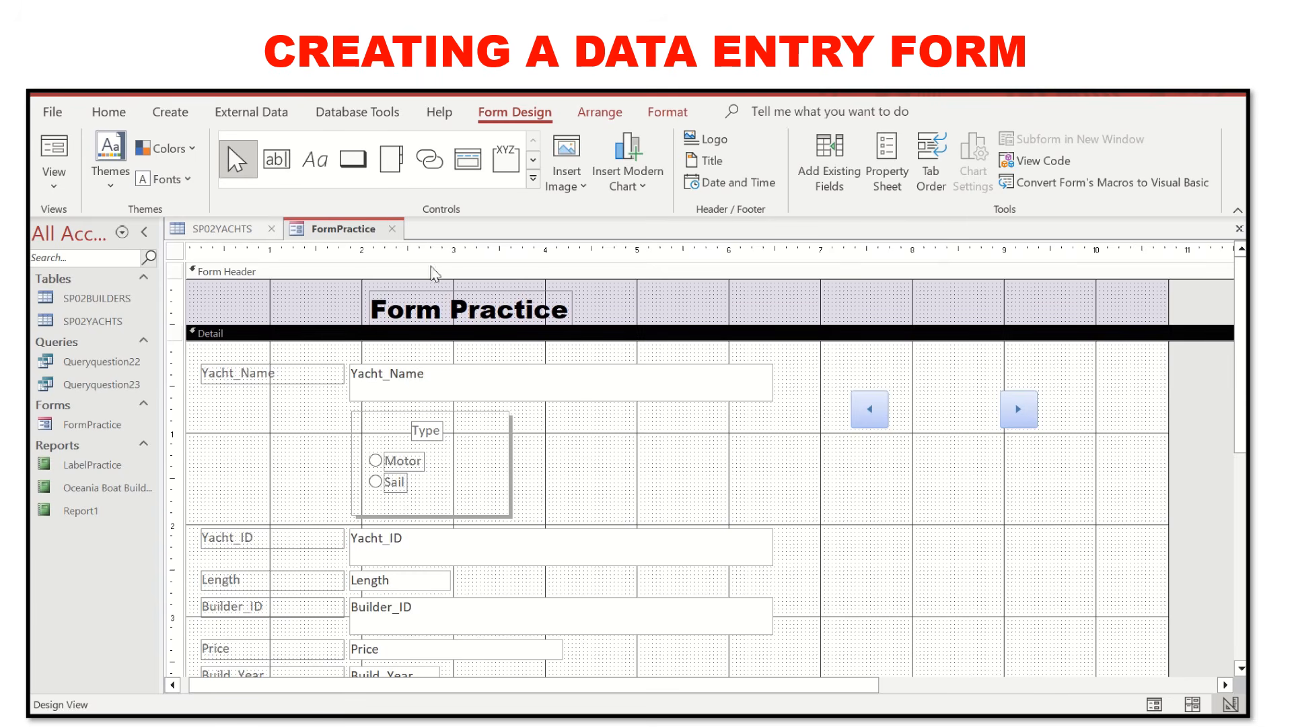
Add a Go To First Record button with the Go To First picture and place it just after the Previous button in the row.
left_click(352, 159)
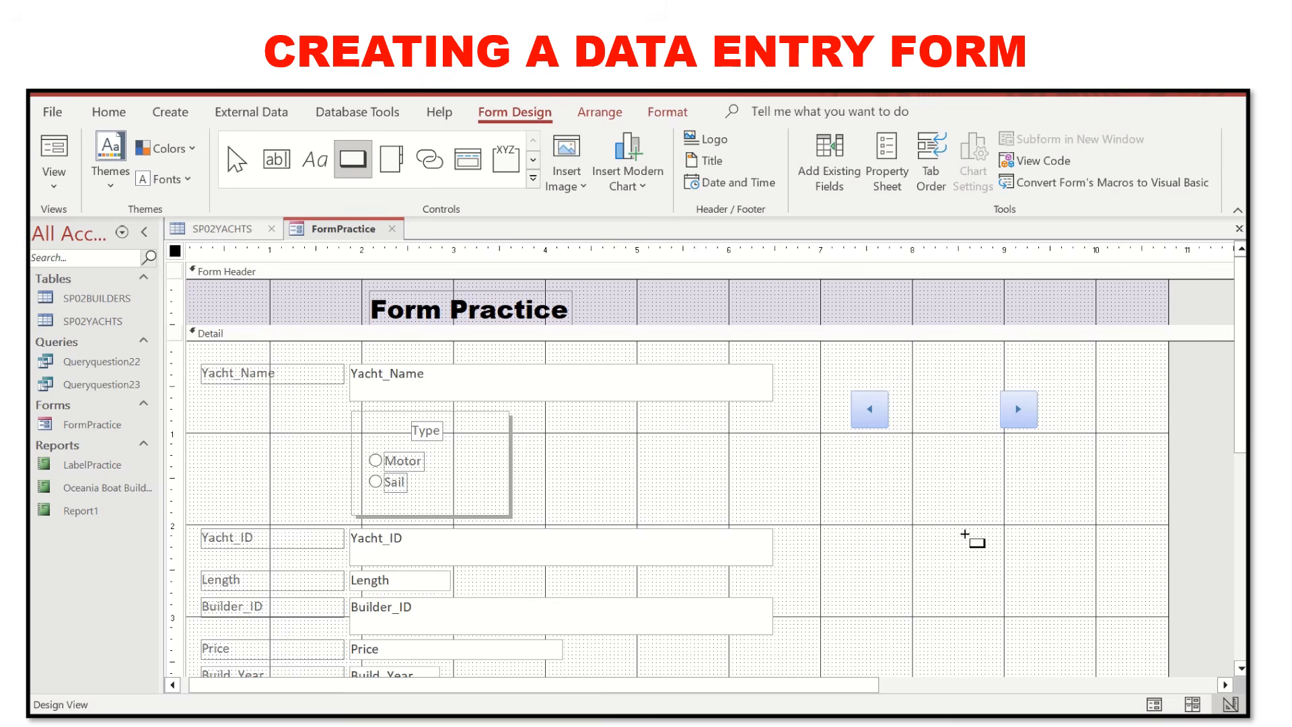
left_click_drag(832, 471, 871, 509)
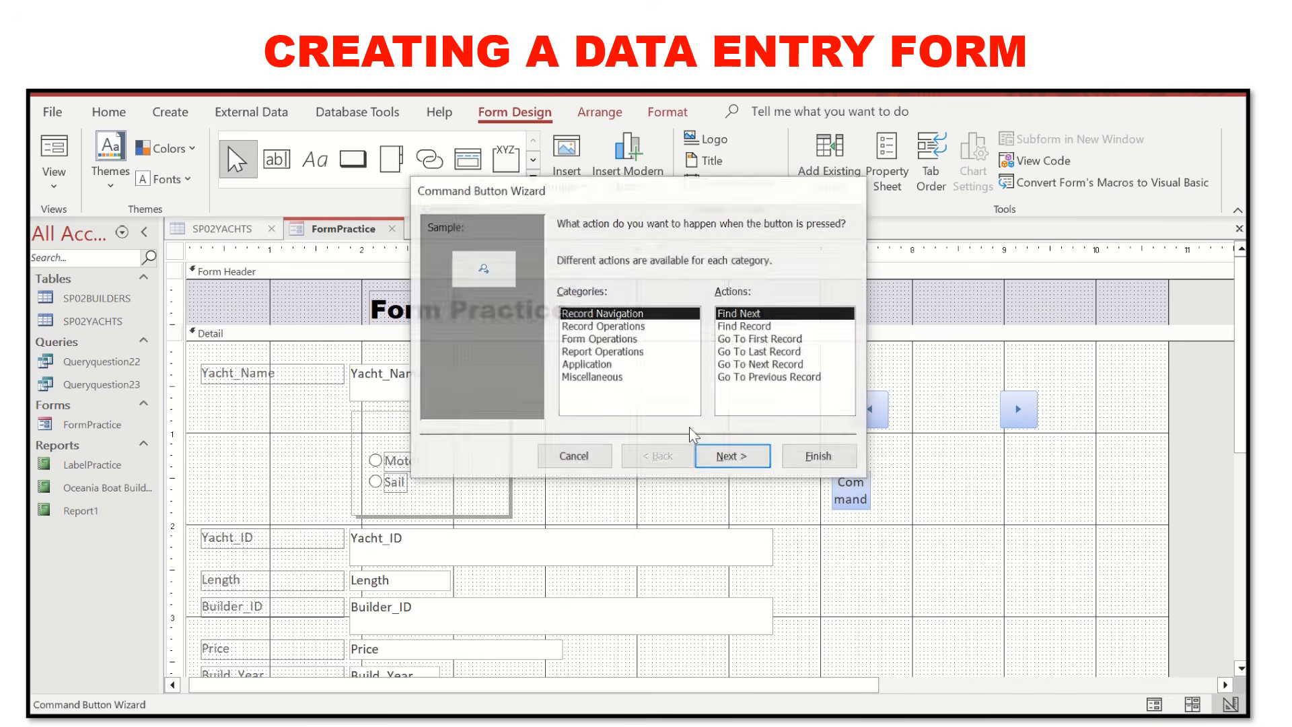
left_click(774, 339)
left_click(747, 458)
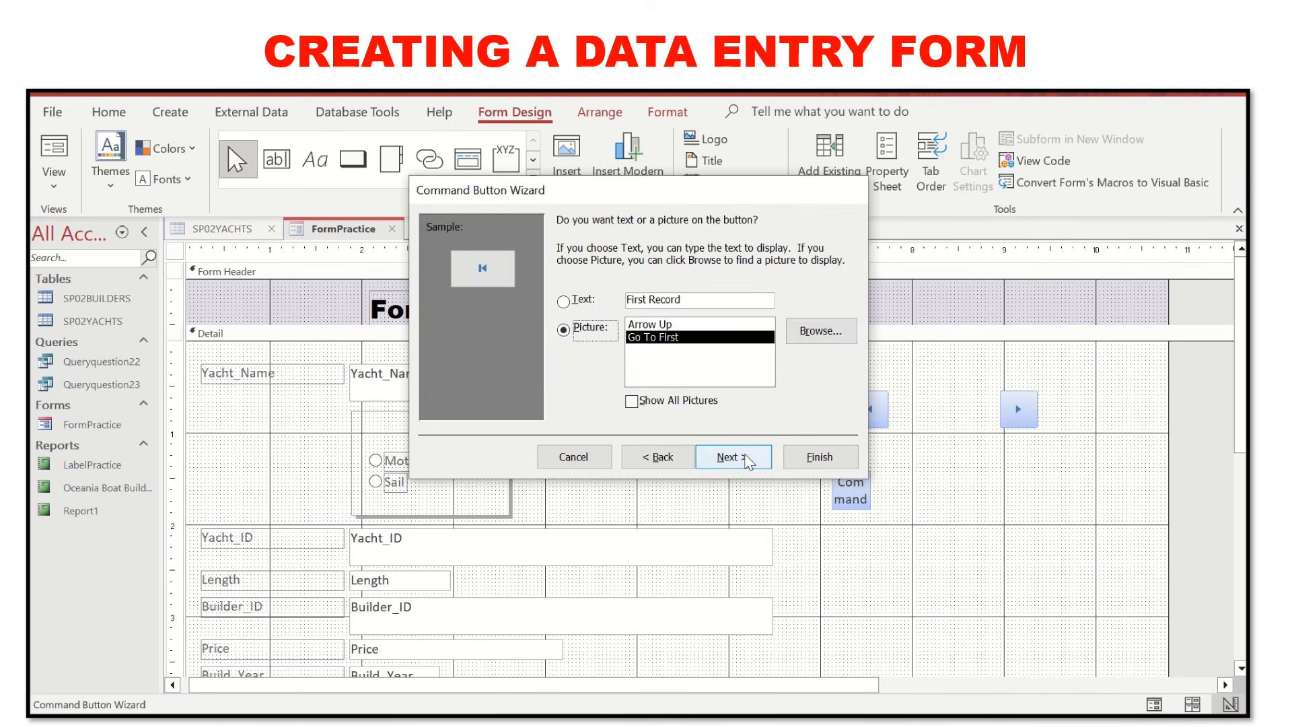
left_click(730, 457)
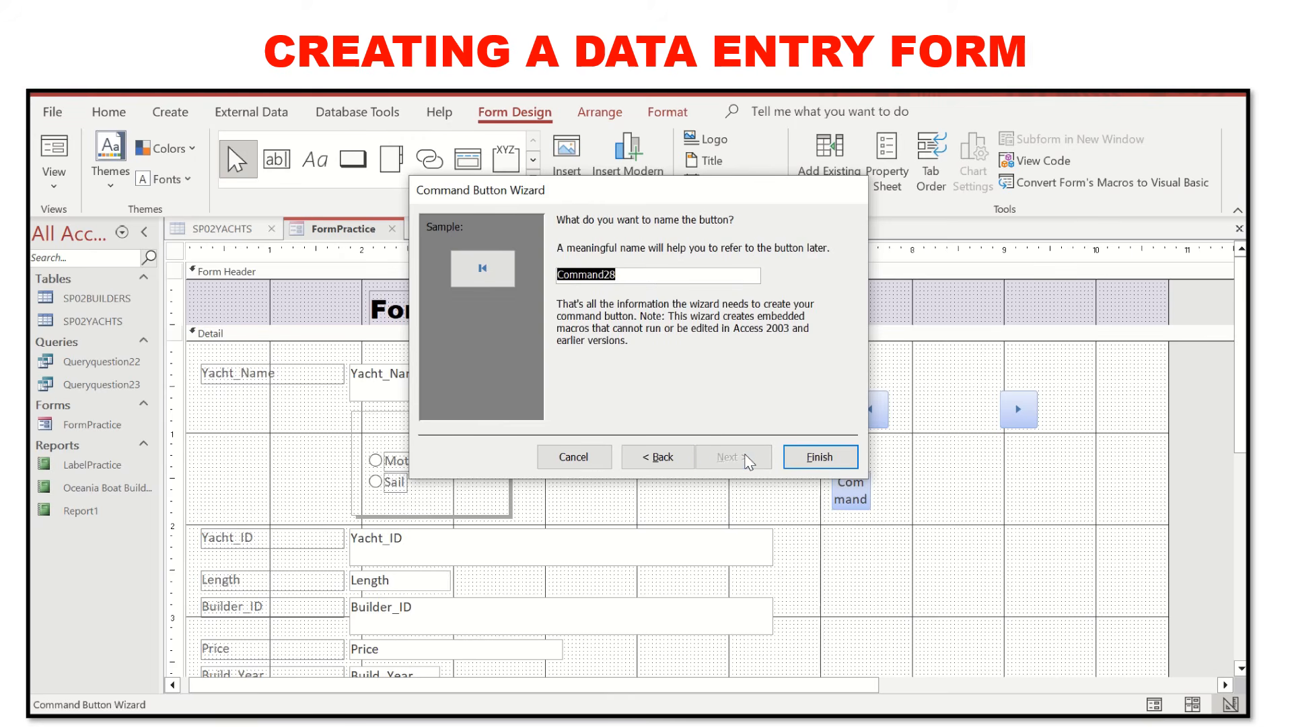
left_click(821, 457)
left_click_drag(864, 503, 923, 428)
left_click(928, 484)
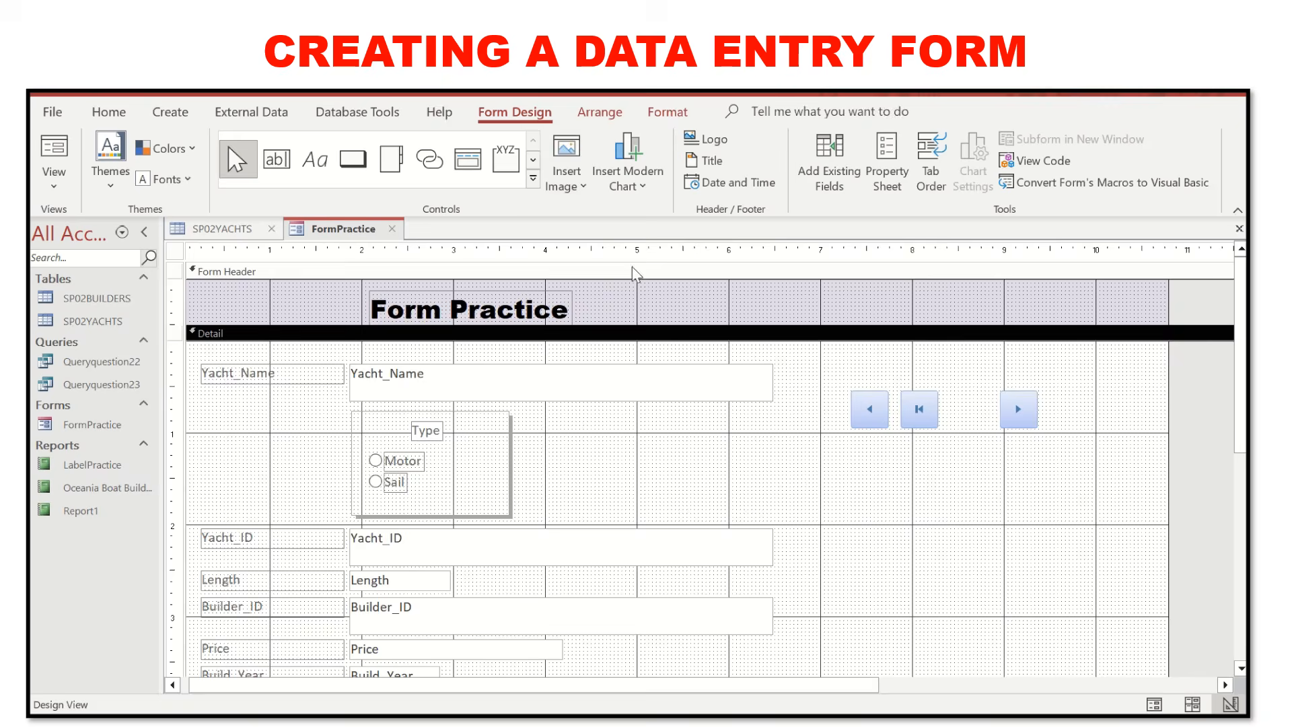
Add a Go To Last Record button with the Go To Last picture and place it between the first-record and Next buttons.
left_click(353, 160)
mouse_move(883, 473)
left_mouse_down()
mouse_move(939, 513)
mouse_move(917, 503)
left_mouse_up()
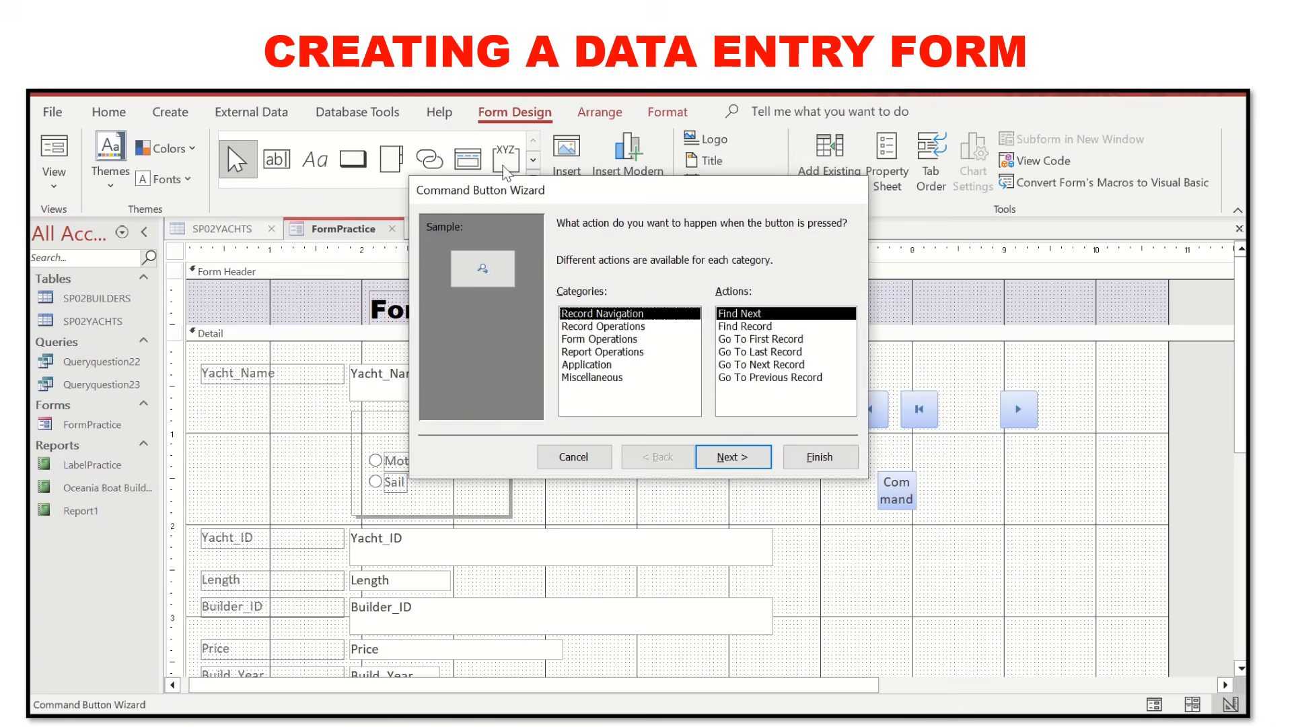
left_click(783, 342)
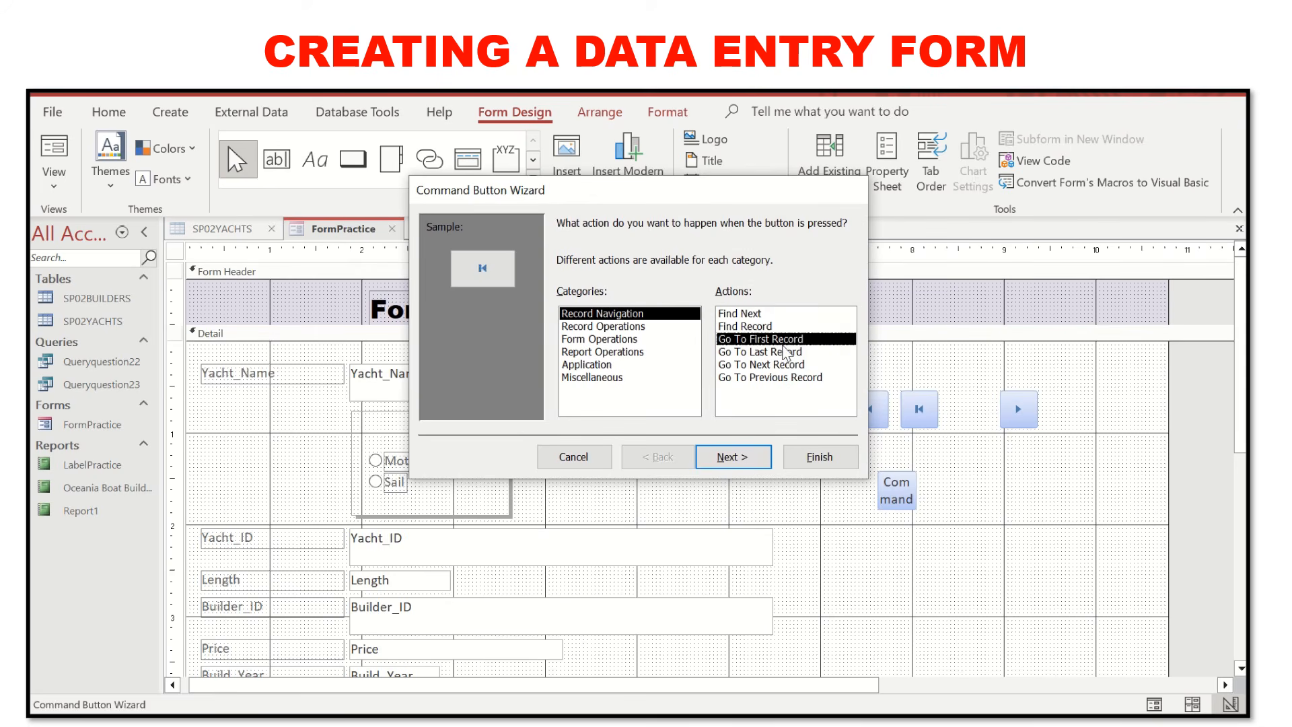
left_click(796, 352)
left_click(733, 457)
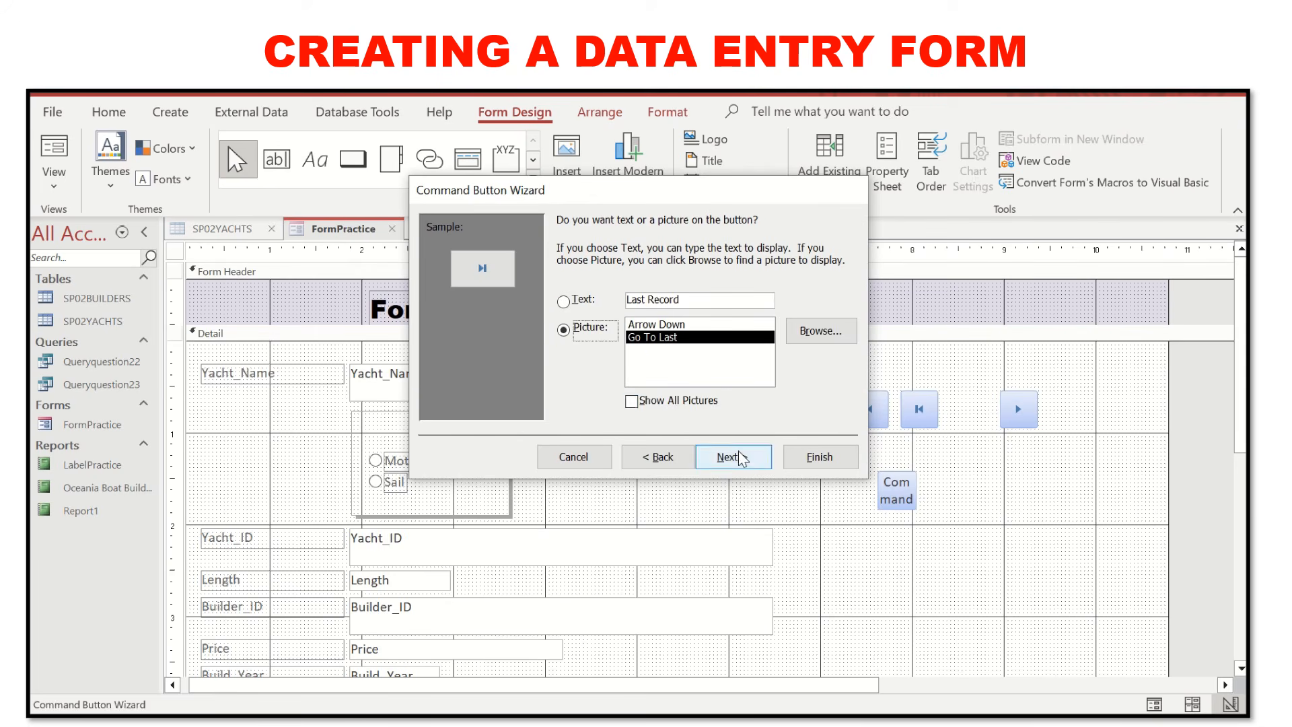
left_click(738, 459)
left_click(819, 458)
left_click_drag(906, 508, 977, 429)
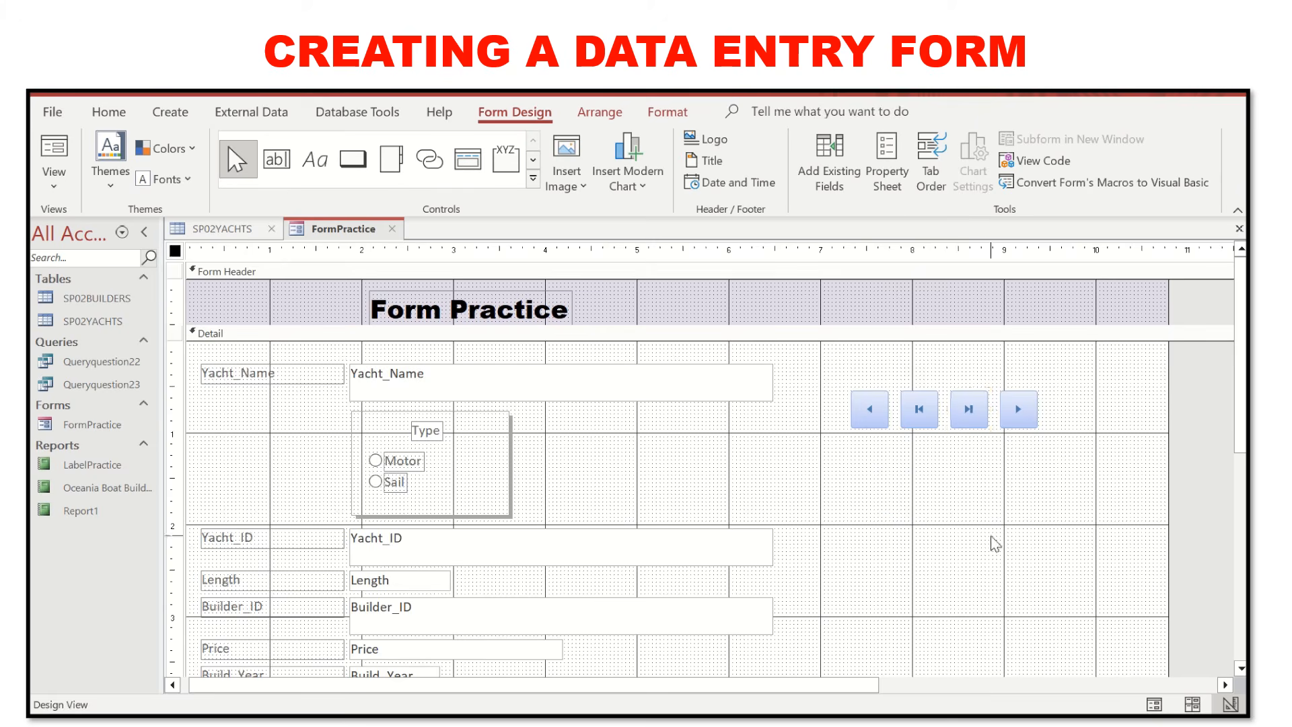